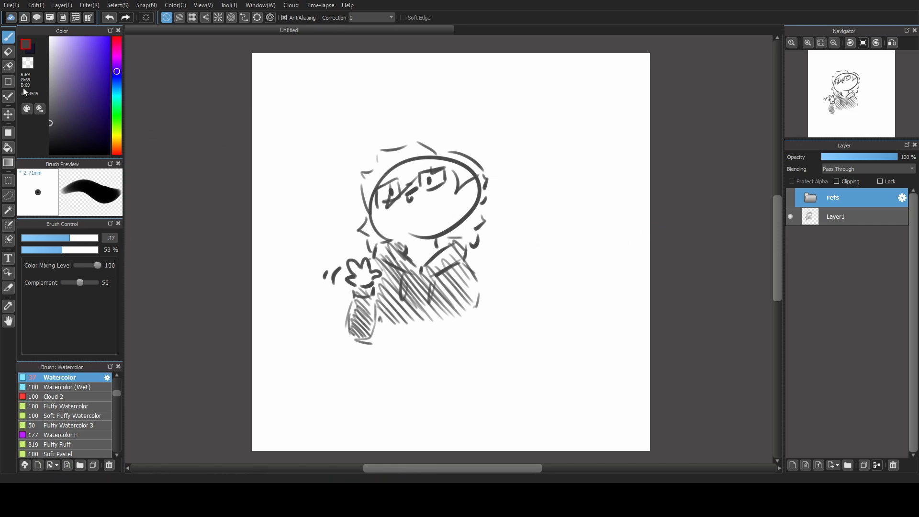
Add a new blank layer beneath the refs folder and move the yea1 reference below bobby2 inside the folder.
scroll(117, 391, up, 2)
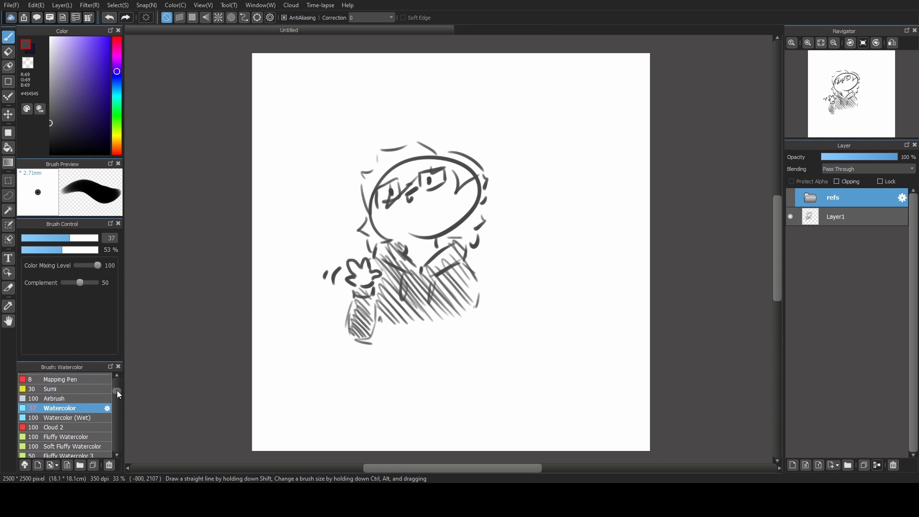
click(821, 220)
click(793, 465)
click(849, 231)
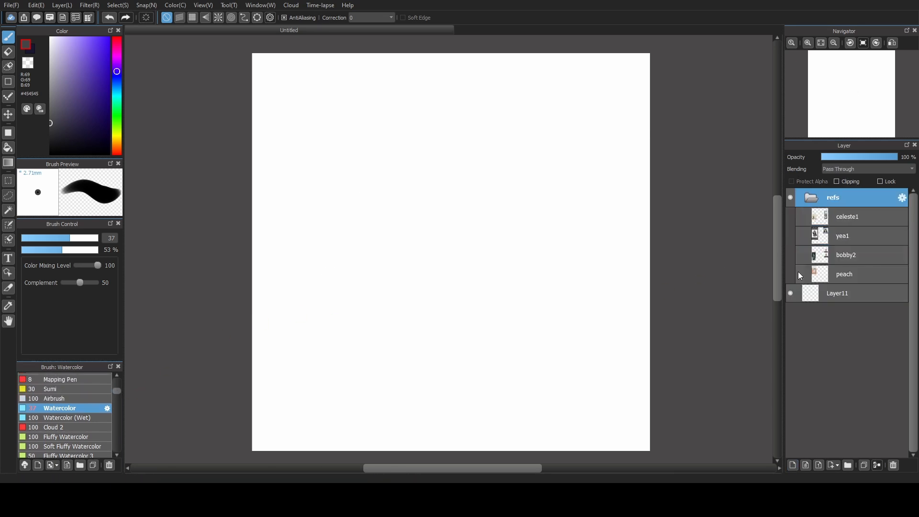
drag(838, 234, 842, 261)
Examine the yea1 and peach reference images by showing and hiding each layer in turn.
click(800, 255)
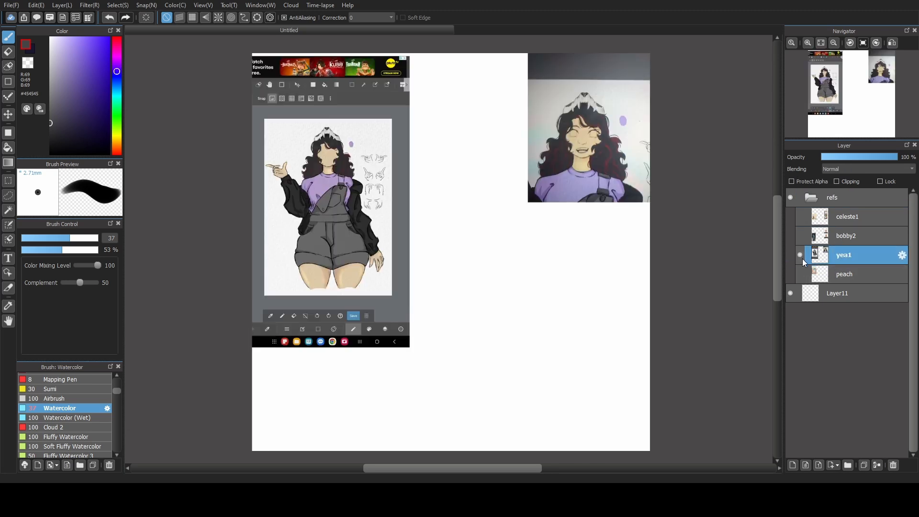
click(800, 255)
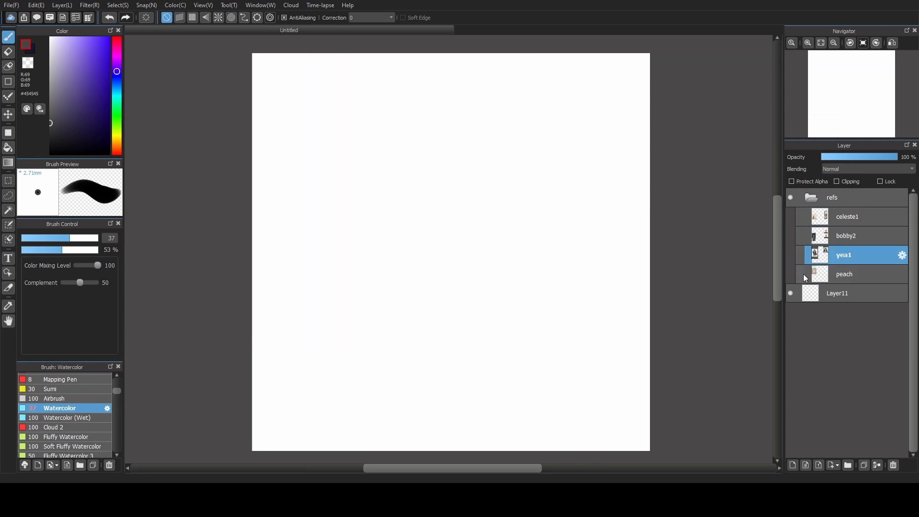
click(800, 274)
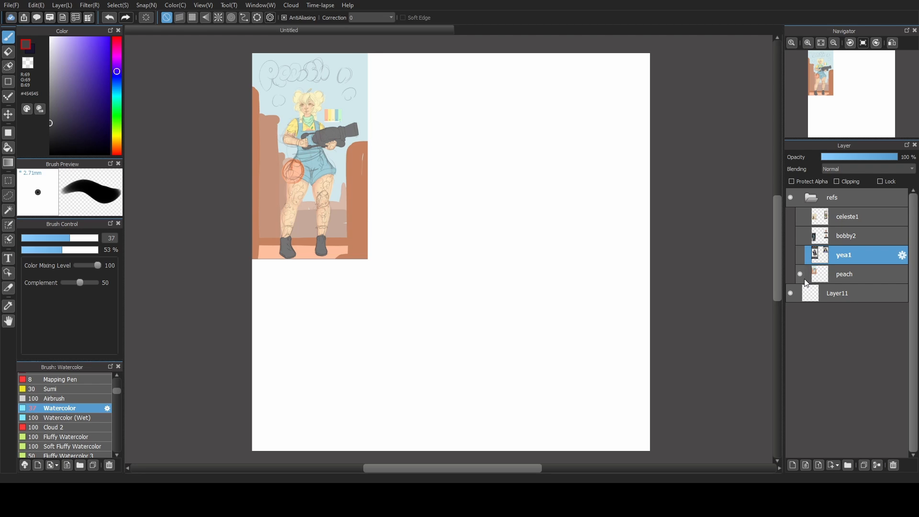
click(800, 274)
click(800, 254)
click(800, 255)
click(800, 274)
click(802, 269)
click(800, 255)
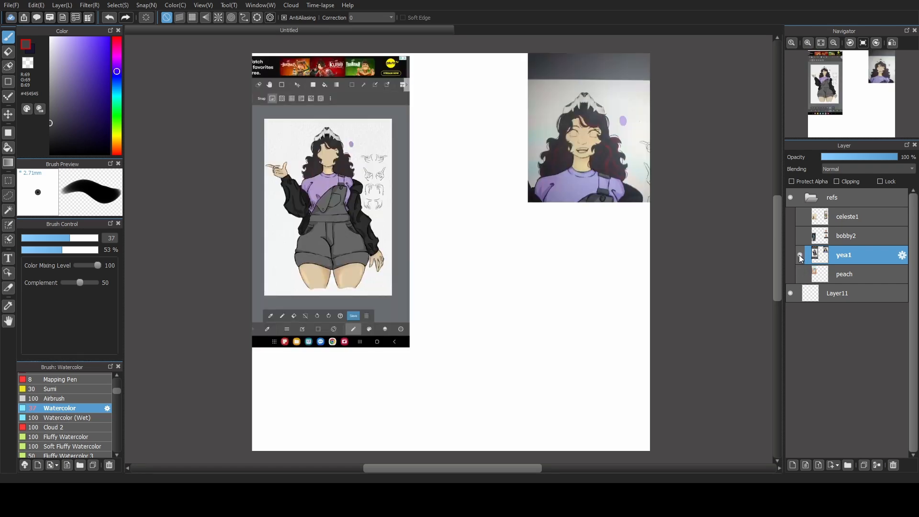
click(800, 254)
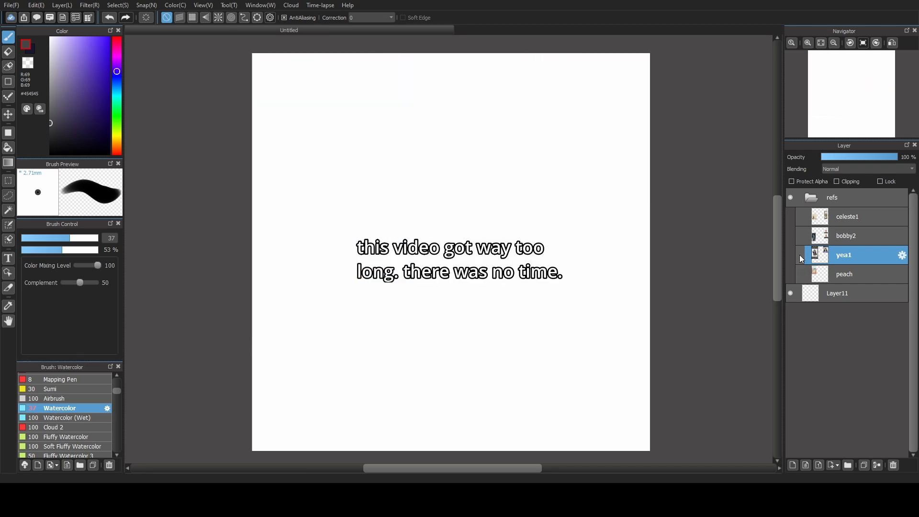
Show the celeste1 reference layer, collapse the refs folder and make Layer11 the active layer.
click(833, 235)
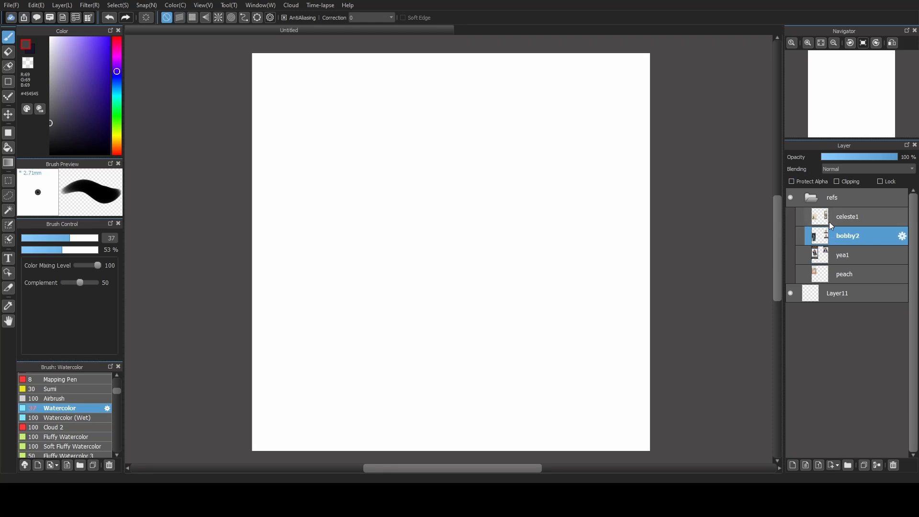
click(831, 222)
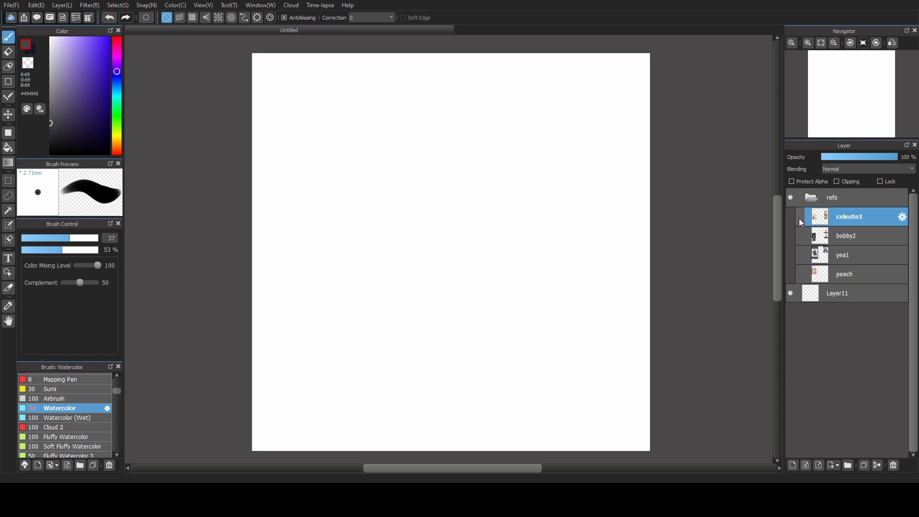
click(800, 216)
click(820, 202)
click(817, 224)
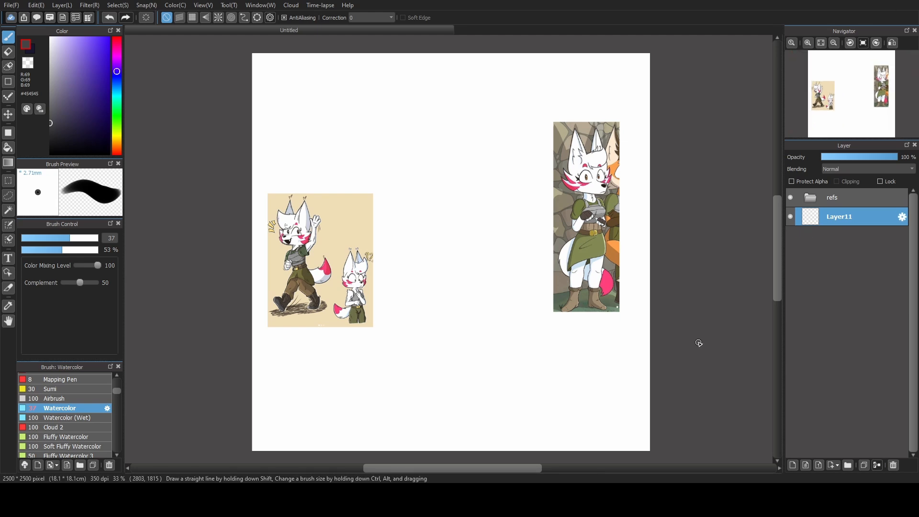
drag(425, 207, 462, 200)
key(ctrl+z)
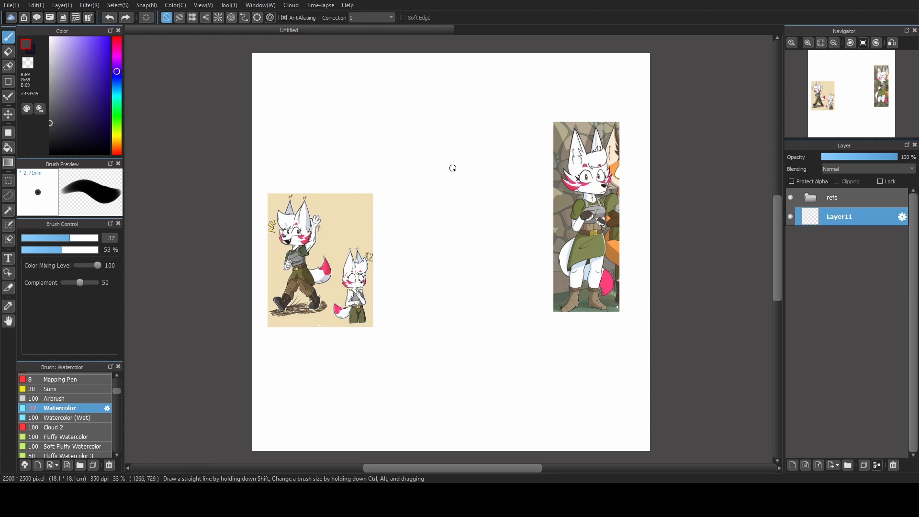
mouse_move(405, 170)
mouse_down()
mouse_move(459, 131)
mouse_move(388, 151)
mouse_move(426, 177)
mouse_move(442, 113)
mouse_up()
key(ctrl+z)
key(ctrl+z)
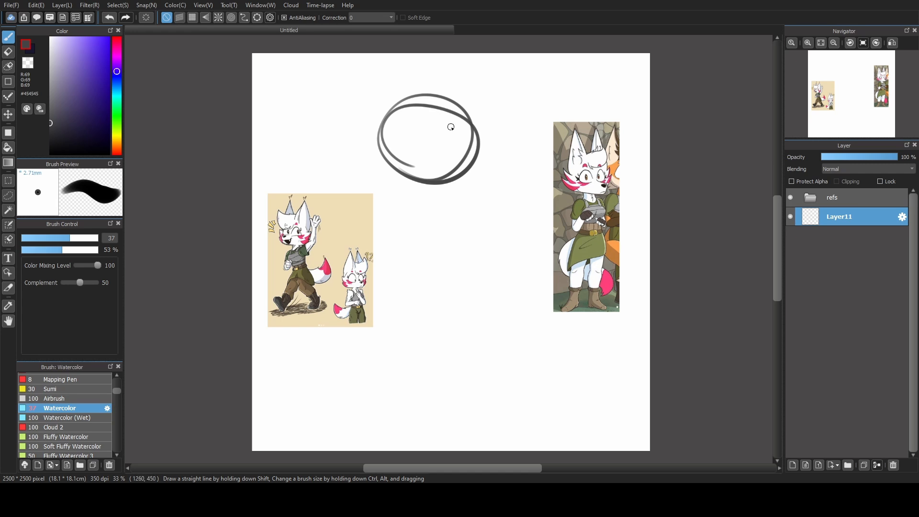
key(ctrl+z)
Sketch the figure's round head, tapered torso and curved hips between the two reference images on Layer11.
drag(412, 181, 434, 185)
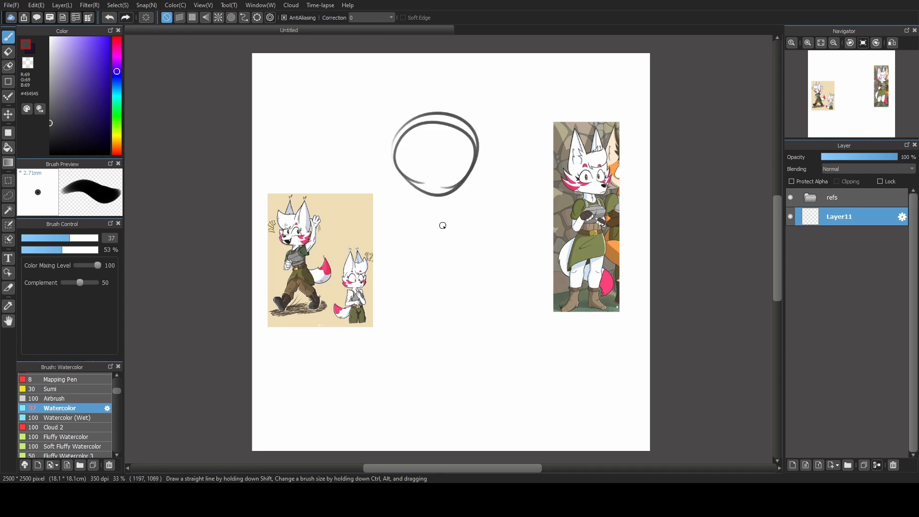
drag(410, 217, 465, 224)
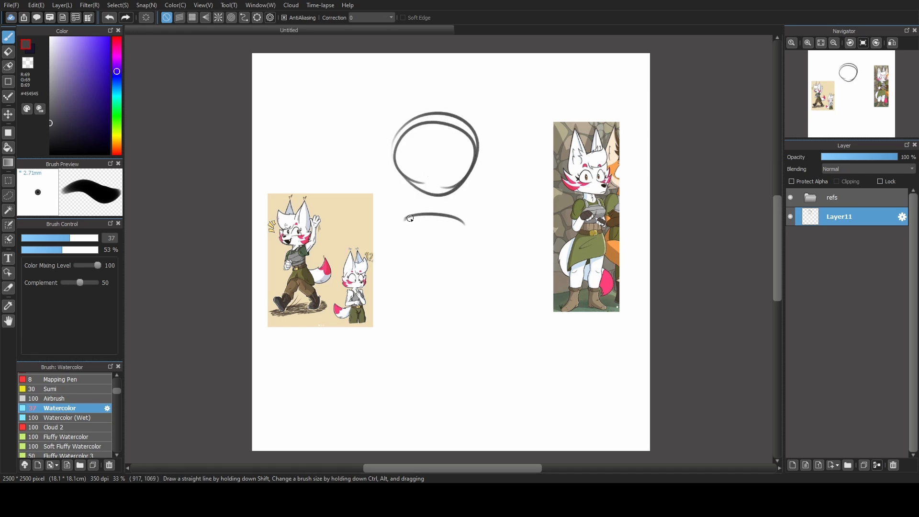
drag(402, 221, 413, 280)
drag(463, 225, 452, 302)
mouse_move(409, 277)
mouse_down()
mouse_move(414, 296)
mouse_move(458, 291)
mouse_up()
mouse_move(422, 282)
mouse_down()
mouse_move(455, 295)
mouse_move(452, 309)
mouse_up()
drag(406, 233, 417, 314)
mouse_move(403, 280)
mouse_down()
mouse_move(412, 314)
mouse_move(458, 306)
mouse_up()
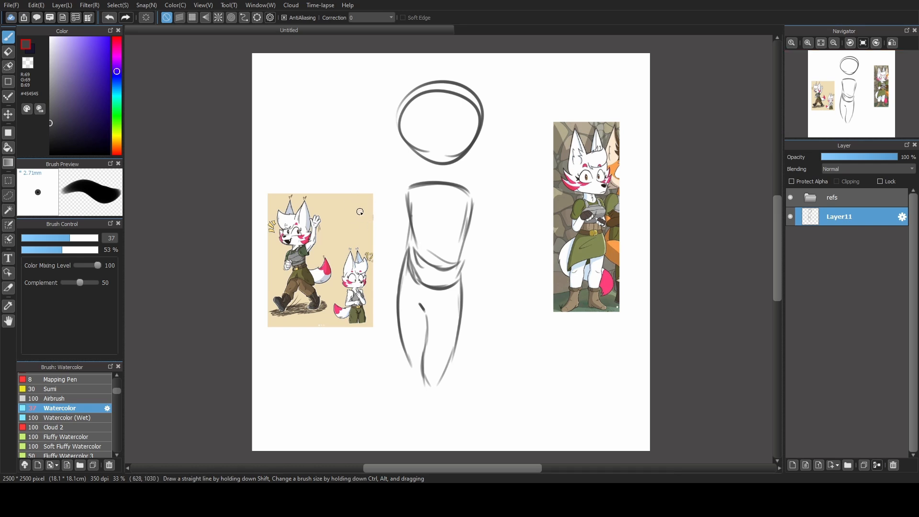
Sketch a small circle for the raised hand beside the torso and move Layer11 above the refs folder.
drag(373, 204, 382, 214)
drag(848, 216, 849, 201)
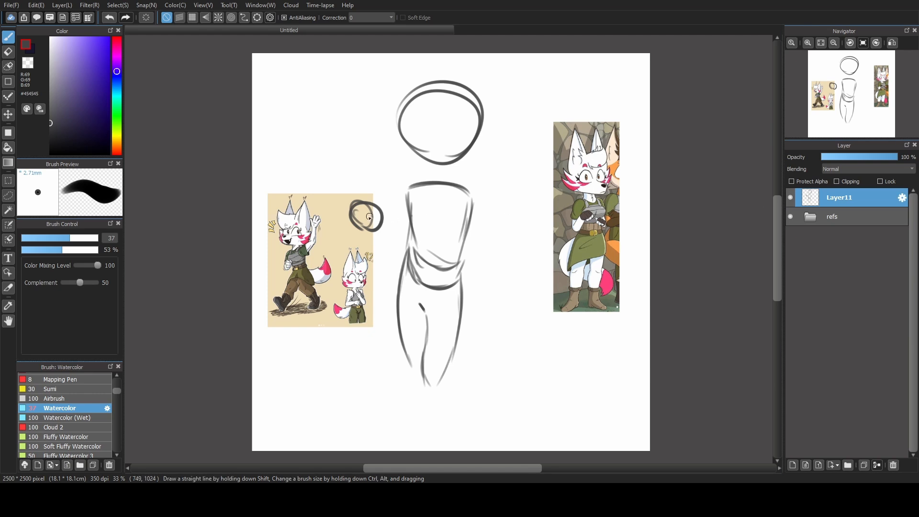
Erase the hand circle's lower edge with transparent colour at brush size 63, and redraw it in dark grey at size 29.
click(82, 238)
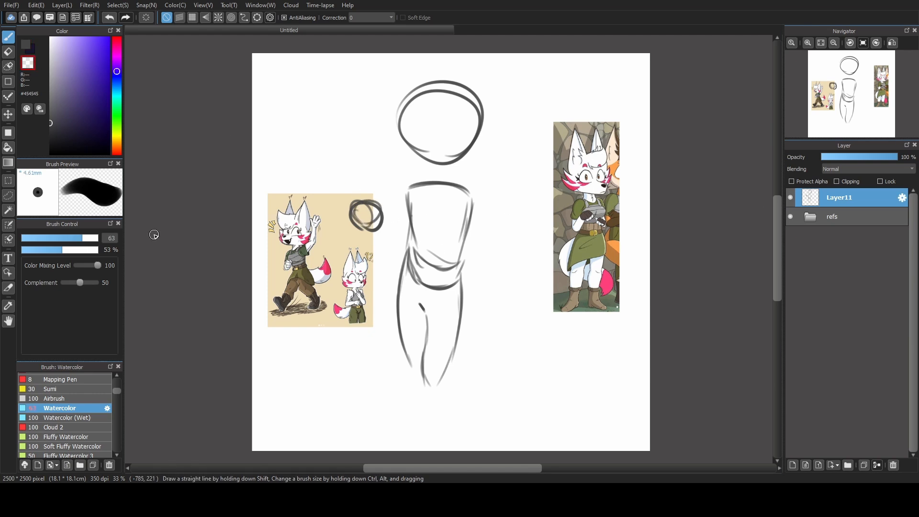
drag(381, 225, 351, 215)
click(26, 45)
drag(67, 244, 65, 244)
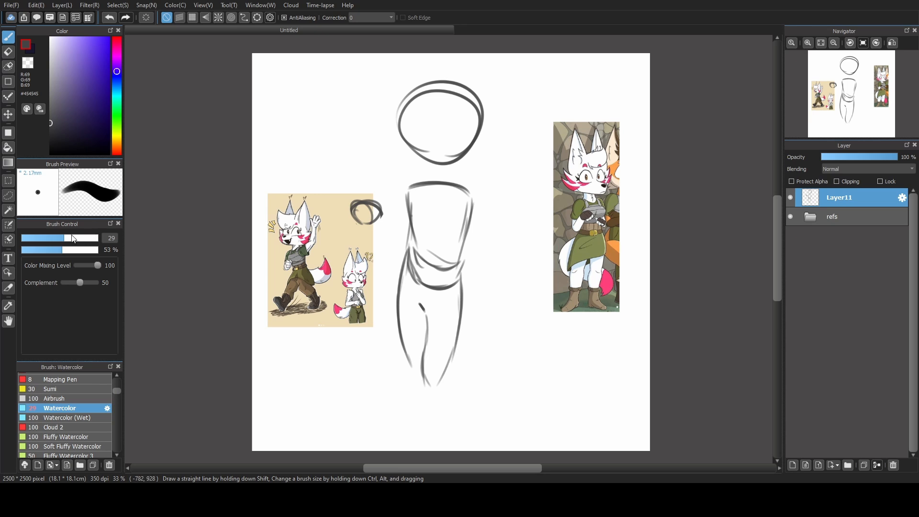
mouse_move(352, 217)
mouse_down()
mouse_move(379, 216)
mouse_move(358, 224)
mouse_up()
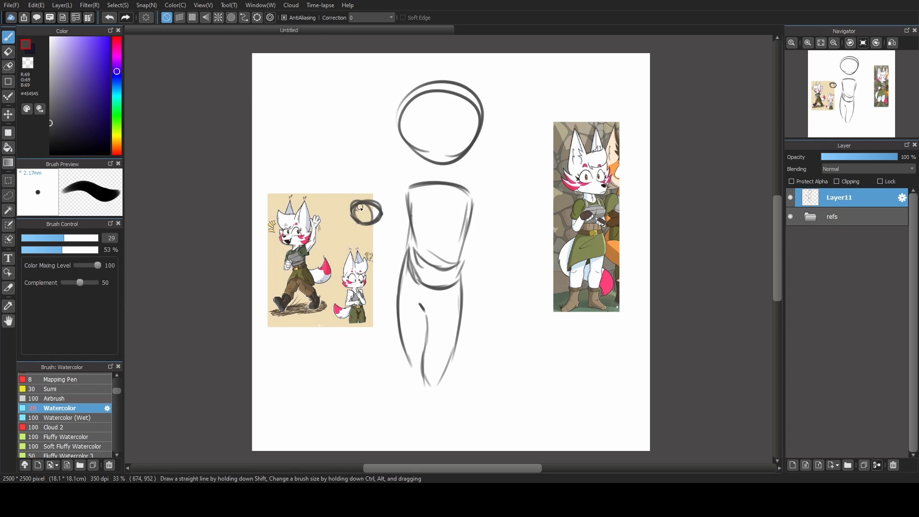
With brush size 36, sketch the peace-sign fingers, both upper arms and the forearm leading to the raised hand.
click(69, 239)
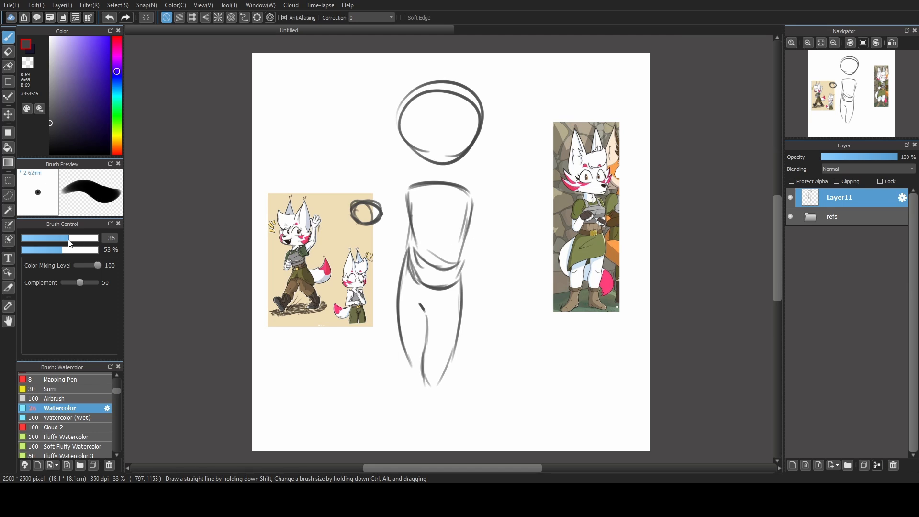
mouse_move(358, 219)
mouse_down()
mouse_move(349, 195)
mouse_move(359, 202)
mouse_move(356, 181)
mouse_move(382, 206)
mouse_move(368, 193)
mouse_move(375, 174)
mouse_move(379, 196)
mouse_move(401, 211)
mouse_move(386, 237)
mouse_move(407, 220)
mouse_move(387, 243)
mouse_move(408, 223)
mouse_move(390, 211)
mouse_move(410, 186)
mouse_up()
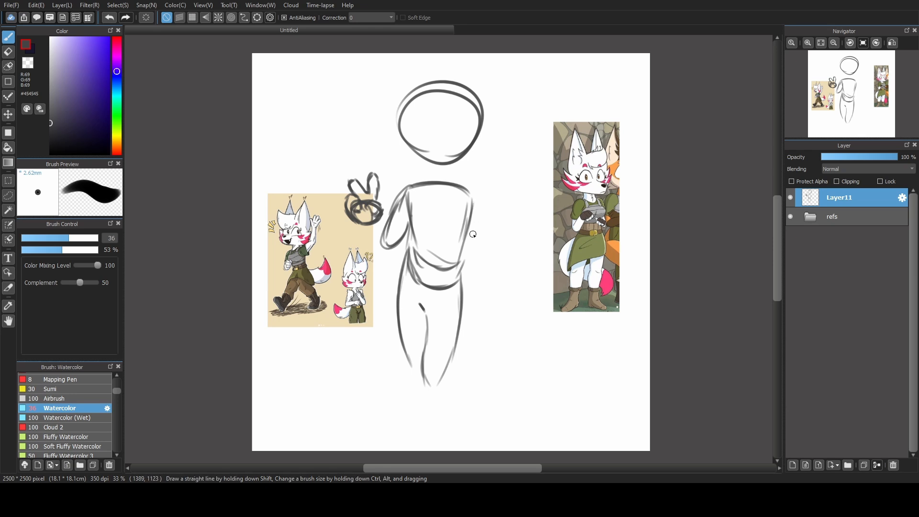
drag(465, 222, 478, 264)
mouse_move(468, 197)
mouse_down()
mouse_move(484, 253)
mouse_move(474, 266)
mouse_up()
mouse_move(467, 198)
mouse_down()
mouse_move(459, 225)
mouse_move(478, 269)
mouse_up()
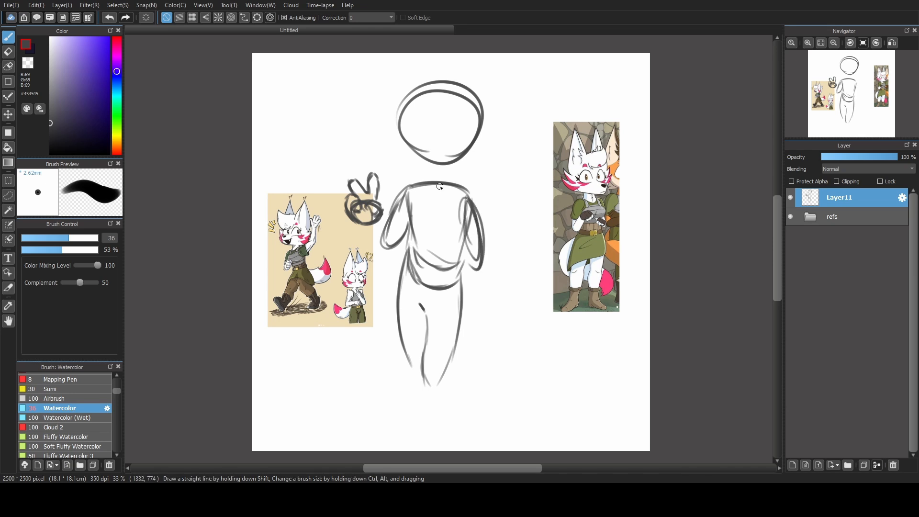
mouse_move(361, 223)
mouse_down()
mouse_move(368, 256)
mouse_move(390, 253)
mouse_move(383, 234)
mouse_move(390, 249)
mouse_up()
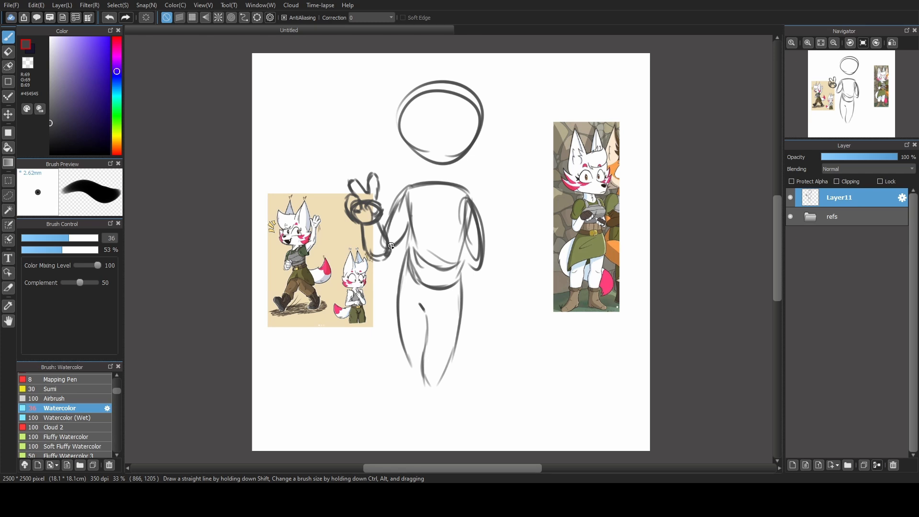
mouse_move(387, 218)
mouse_down()
mouse_move(391, 250)
mouse_move(397, 241)
mouse_move(392, 256)
mouse_up()
Lasso the head, scale it down slightly and lower it toward the torso, clearing the selection and returning to the brush.
drag(479, 167, 521, 115)
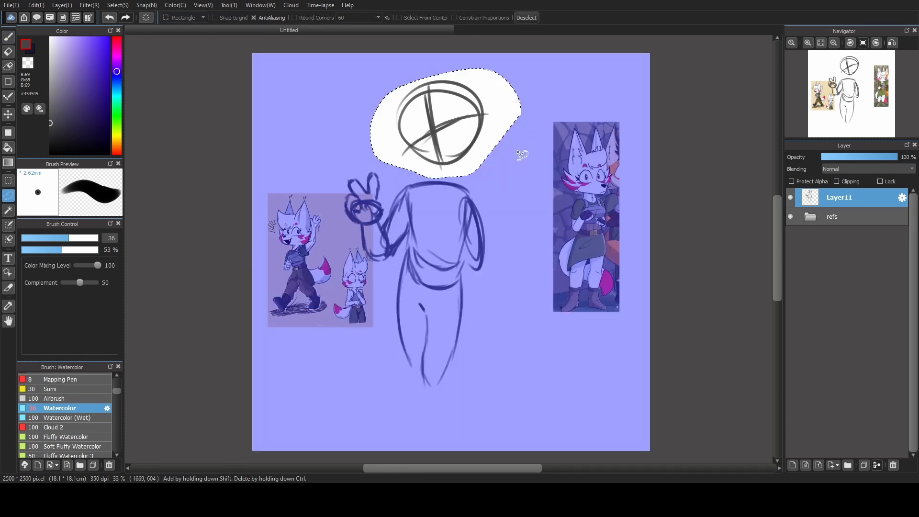
key(ctrl+t)
drag(521, 51, 514, 55)
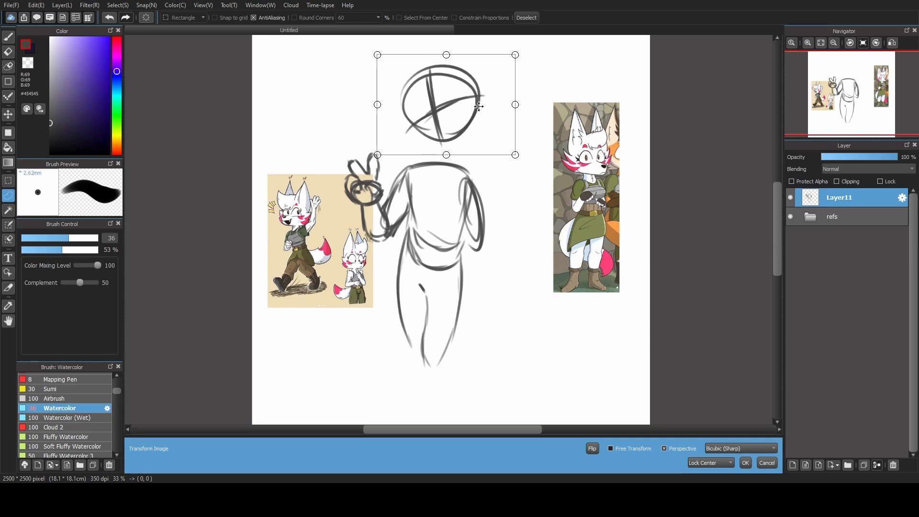
drag(477, 112, 475, 118)
click(745, 462)
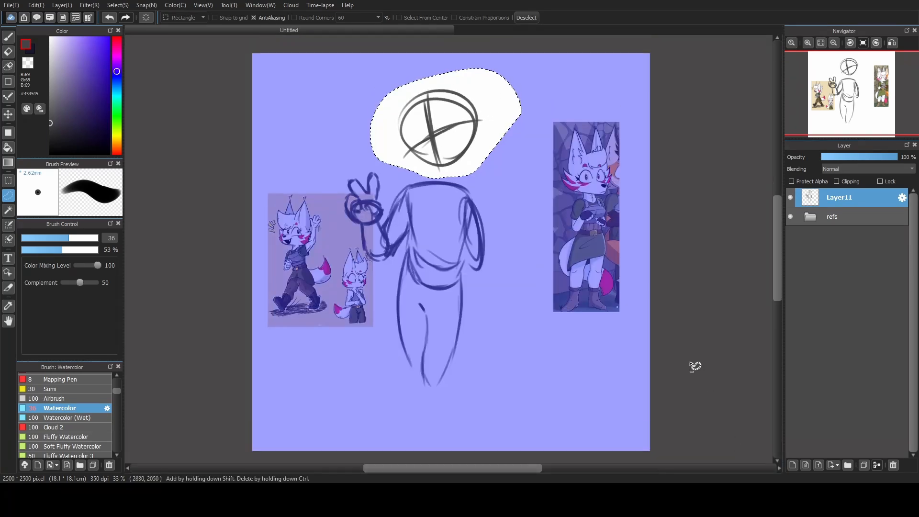
key(ctrl+d)
key(b)
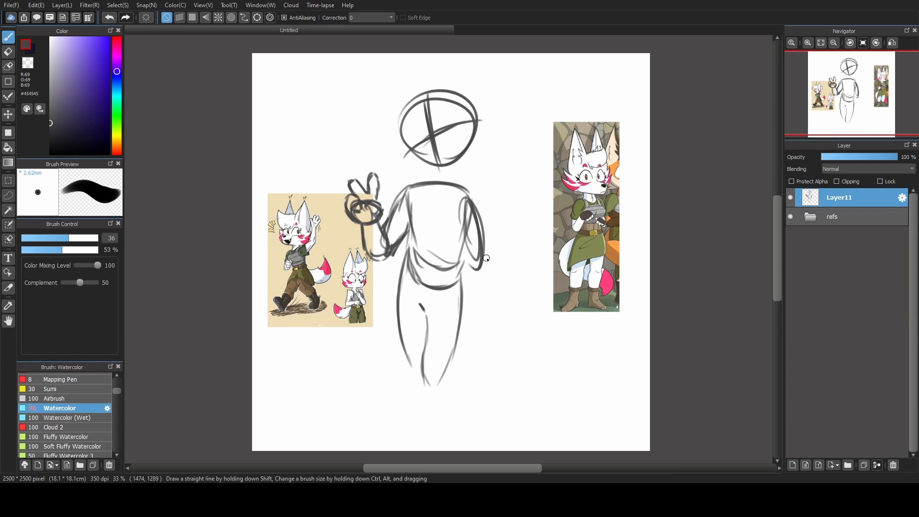
Sketch both lower legs extending down from the knees, with one leg set slightly behind the other.
drag(418, 373, 405, 427)
key(ctrl+z)
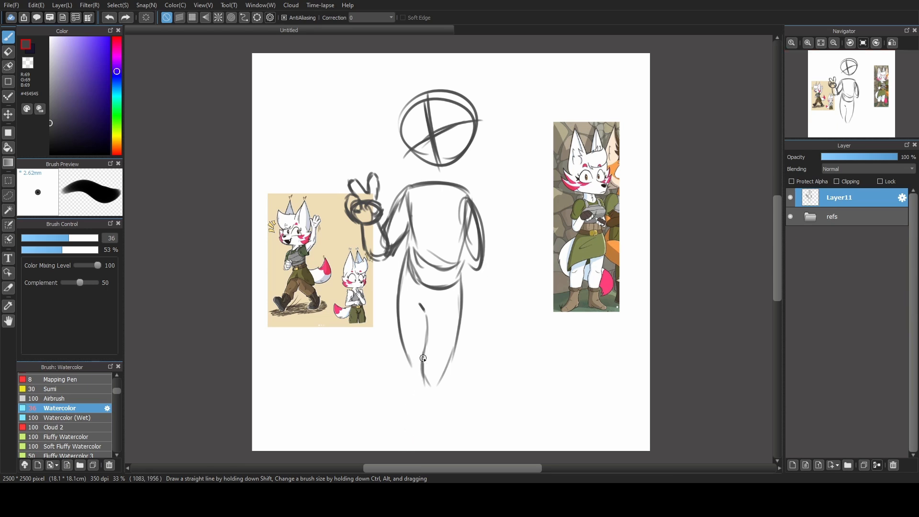
mouse_move(423, 355)
mouse_down()
mouse_move(405, 450)
mouse_move(408, 437)
mouse_up()
drag(447, 369, 443, 406)
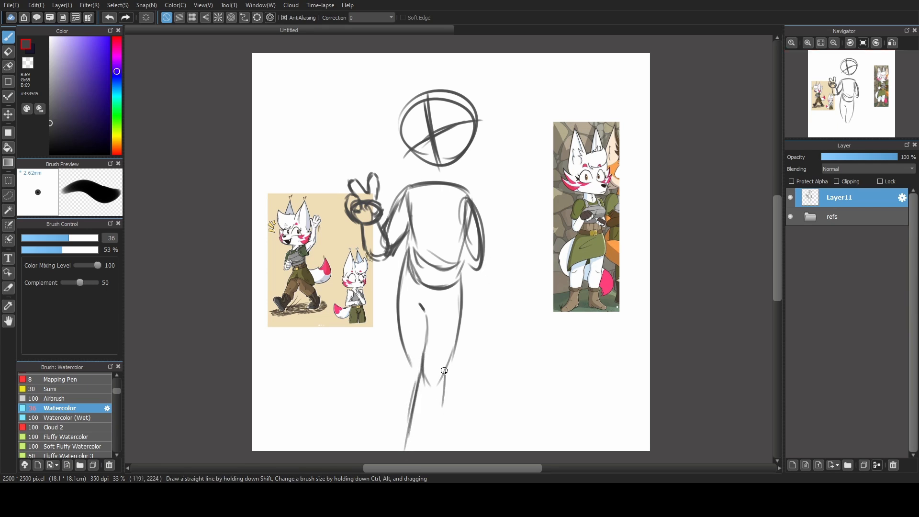
drag(448, 366, 444, 403)
drag(447, 373, 429, 443)
mouse_move(445, 395)
mouse_down()
mouse_move(419, 450)
mouse_move(434, 427)
mouse_up()
drag(453, 365, 447, 425)
Transform the whole figure sketch, scaling it down slightly and moving it up to leave room for the feet.
key(ctrl+t)
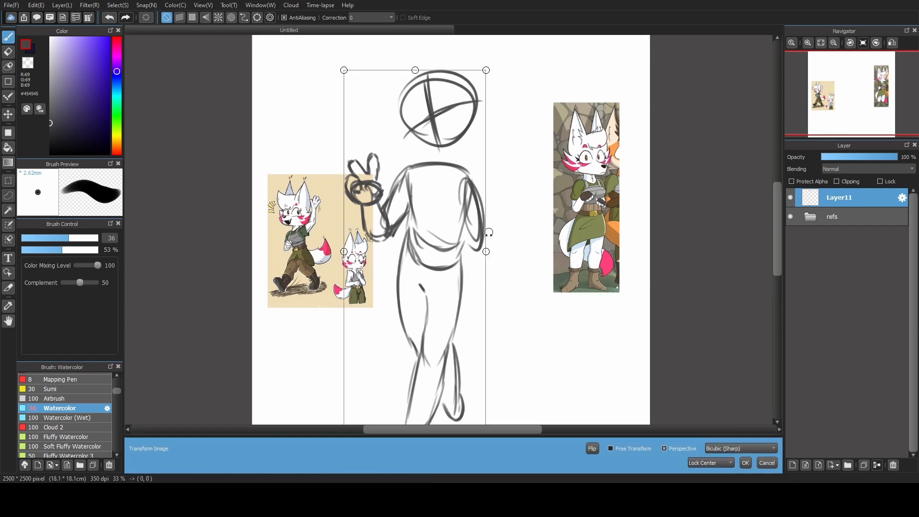
drag(465, 160, 469, 135)
drag(488, 45, 485, 51)
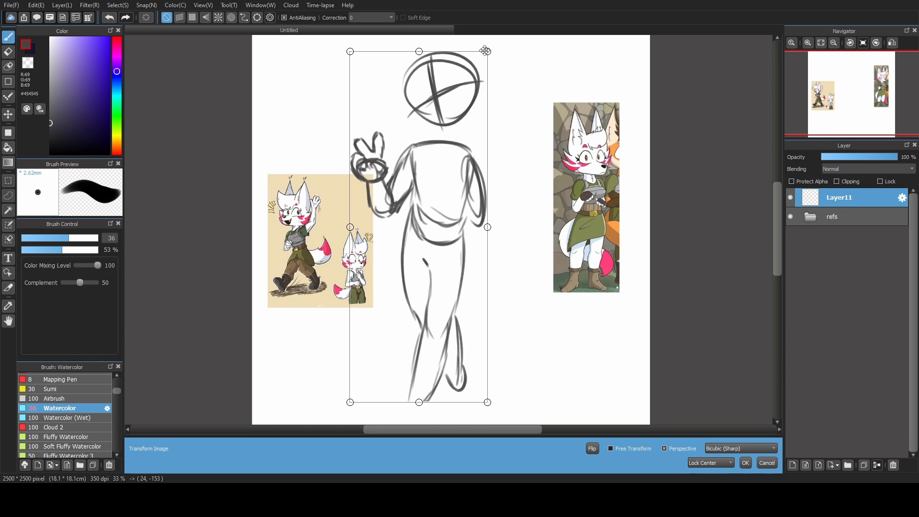
drag(463, 132, 462, 121)
click(745, 463)
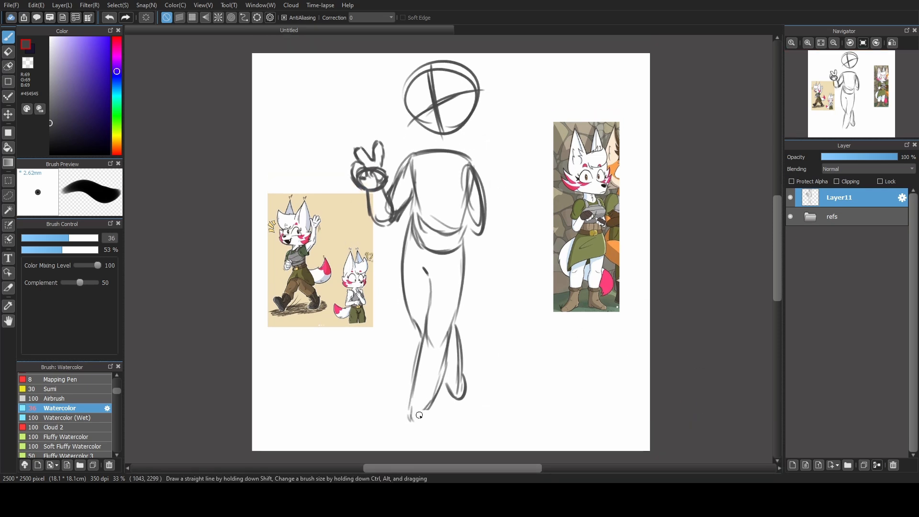
Sketch large pointed shoes at the ends of both legs.
drag(409, 422, 432, 410)
drag(468, 379, 437, 438)
Sketch the second raised forearm with its hand and fingers, and add palm details to both hands.
mouse_move(476, 239)
mouse_down()
mouse_move(525, 190)
mouse_move(522, 179)
mouse_move(526, 190)
mouse_up()
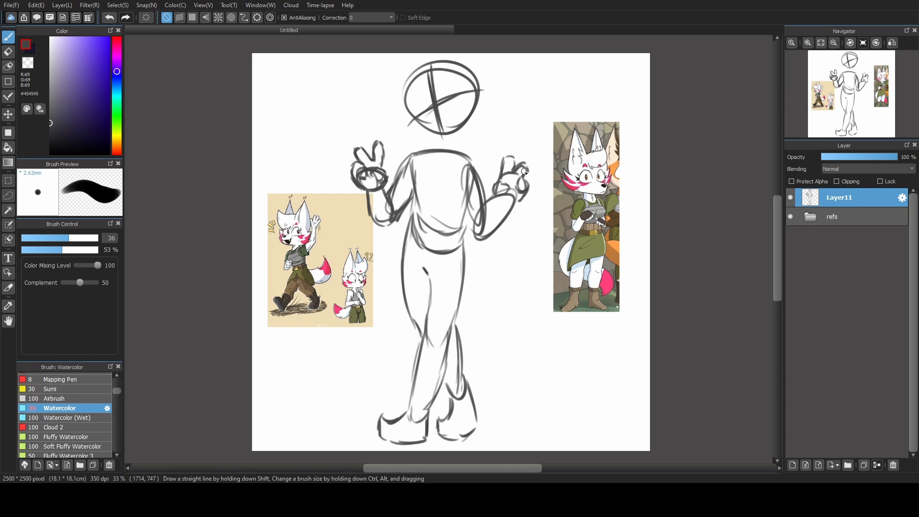
drag(363, 180, 372, 179)
drag(371, 180, 376, 179)
drag(508, 186, 515, 194)
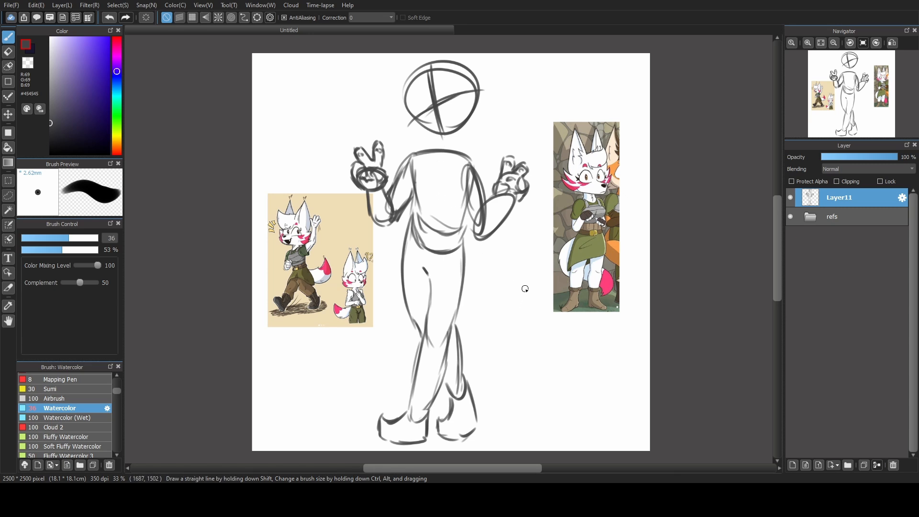
Strengthen the outer contour of the front thigh and trim its outside edge using the transparent colour at brush size 47.
drag(409, 235, 413, 314)
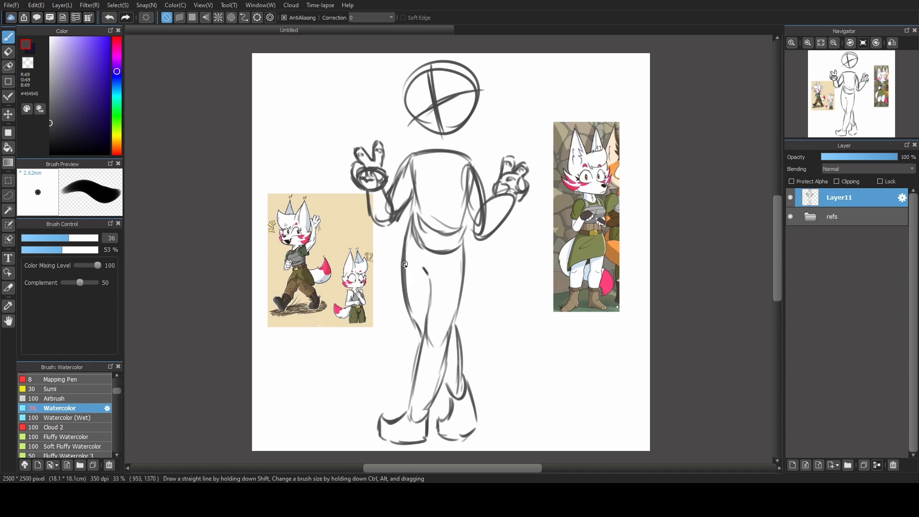
drag(405, 265, 426, 341)
click(29, 63)
click(78, 238)
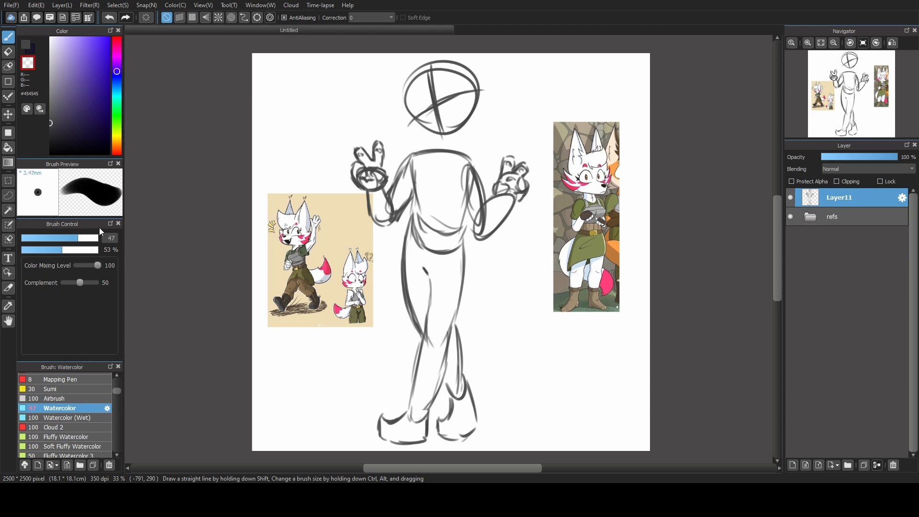
drag(401, 285, 410, 319)
drag(398, 266, 413, 328)
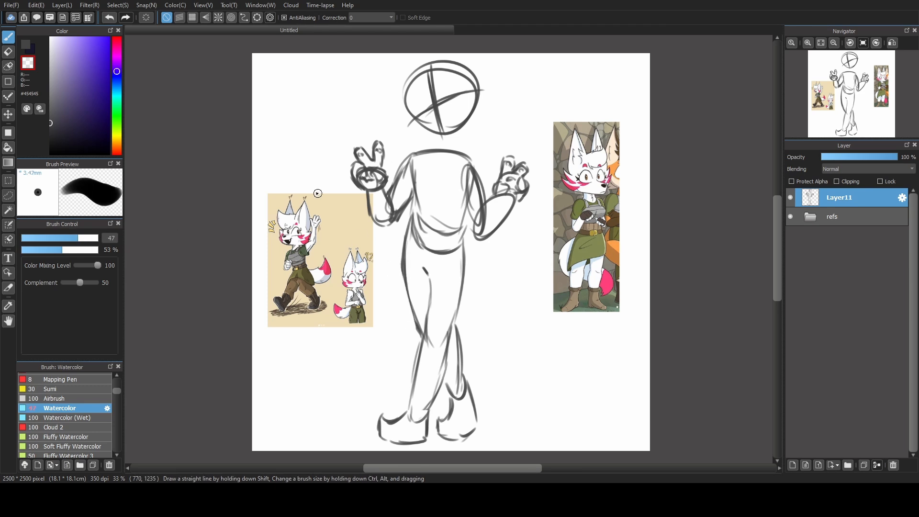
Sketch the neck in dark grey at brush size 32 and transform the whole figure, making it slightly smaller and lower.
click(27, 46)
drag(77, 238, 66, 237)
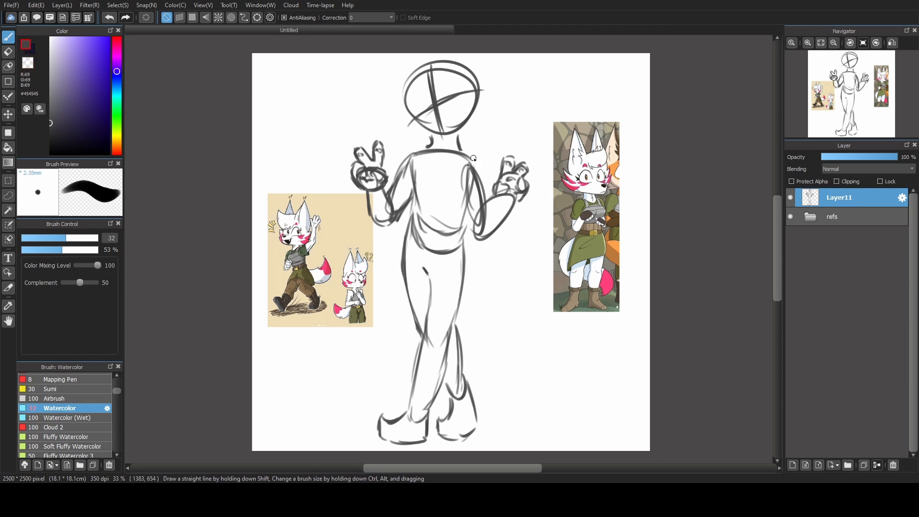
key(ctrl+t)
drag(529, 36, 528, 48)
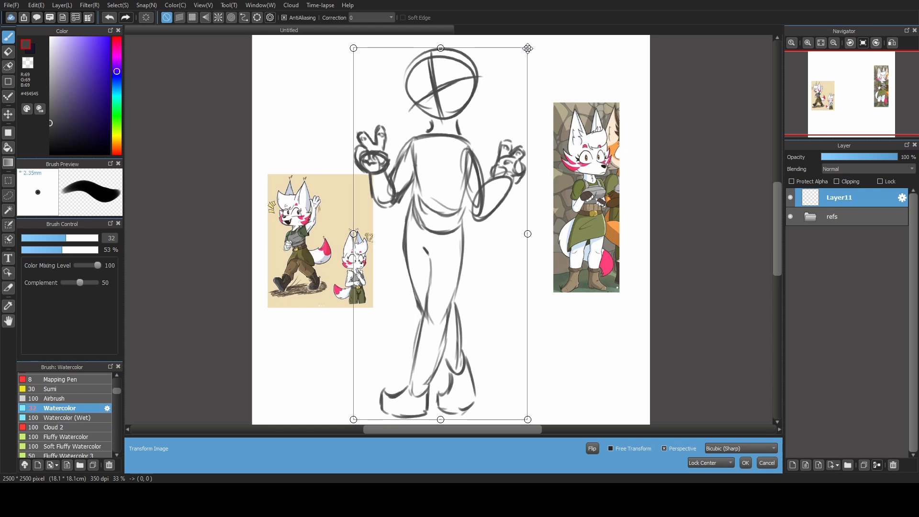
drag(500, 134, 502, 139)
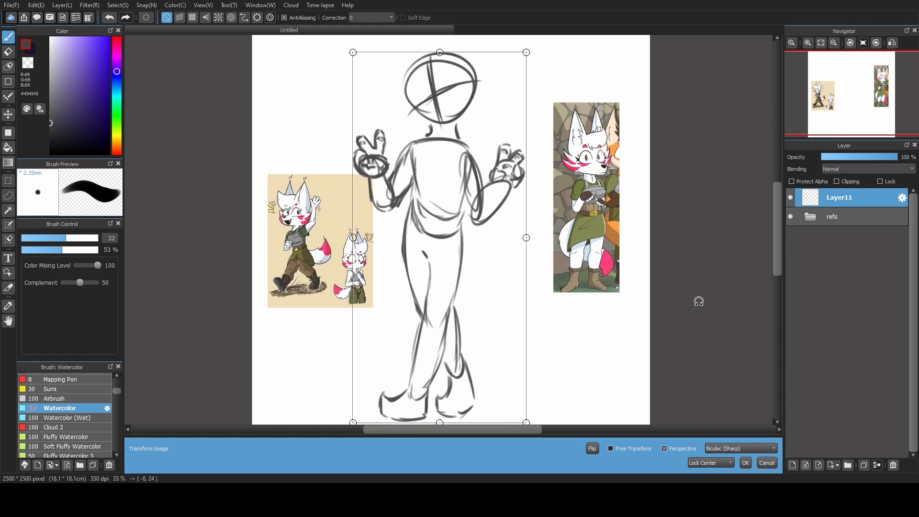
click(746, 463)
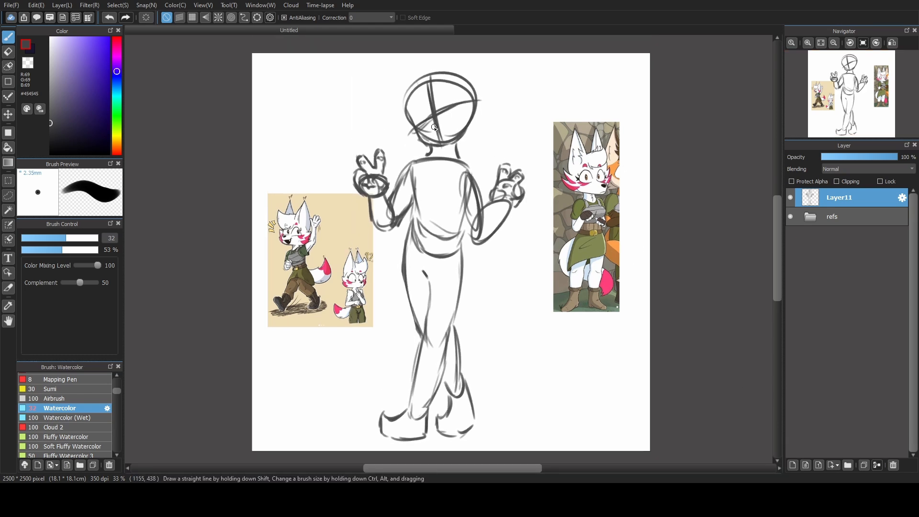
Sketch the fox's muzzle with its nose and open mouth around the face guidelines.
mouse_move(436, 119)
mouse_down()
mouse_move(425, 148)
mouse_move(430, 118)
mouse_move(419, 122)
mouse_move(439, 116)
mouse_move(429, 140)
mouse_move(446, 143)
mouse_move(461, 117)
mouse_move(438, 146)
mouse_up()
key(ctrl+z)
key(ctrl+z)
key(ctrl+z)
key(ctrl+z)
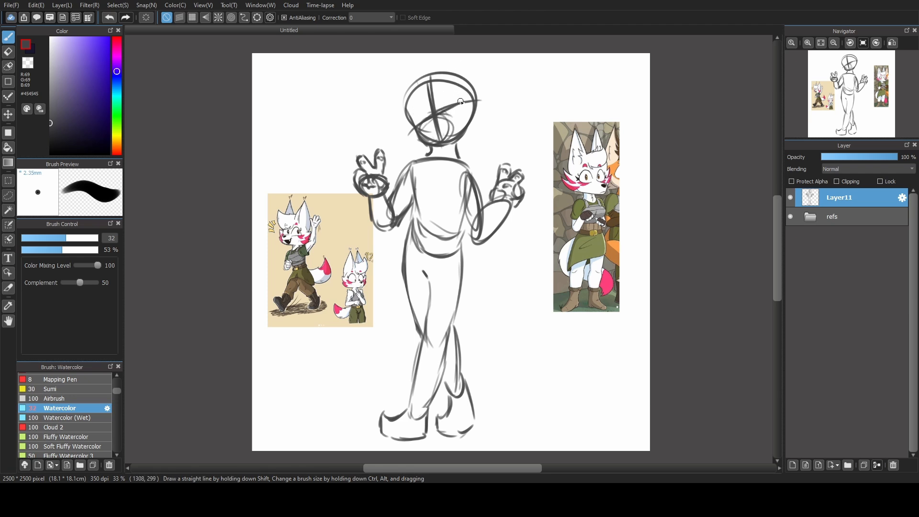
drag(429, 120, 444, 127)
Sketch the cheek fur tufts on both sides of the face and the large pointed ears.
mouse_move(460, 115)
mouse_down()
mouse_move(477, 113)
mouse_move(477, 125)
mouse_up()
key(ctrl+z)
drag(477, 125, 466, 136)
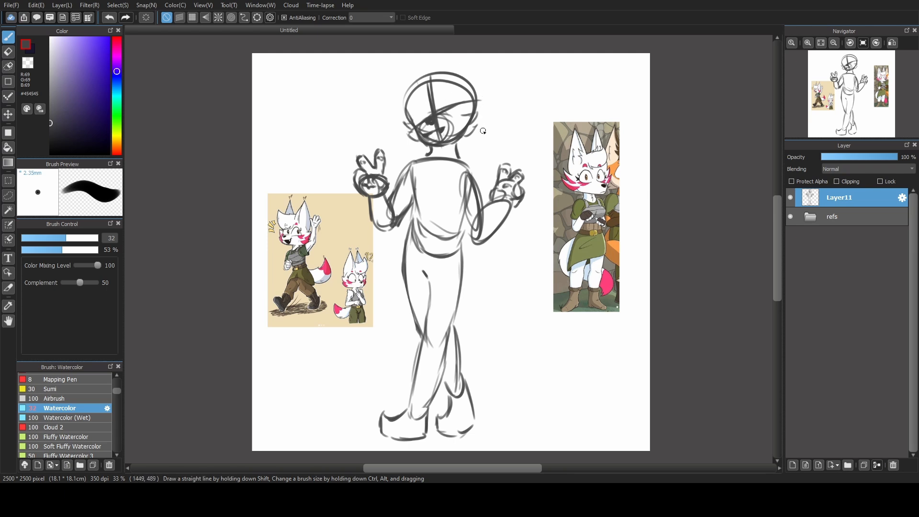
drag(390, 100, 411, 121)
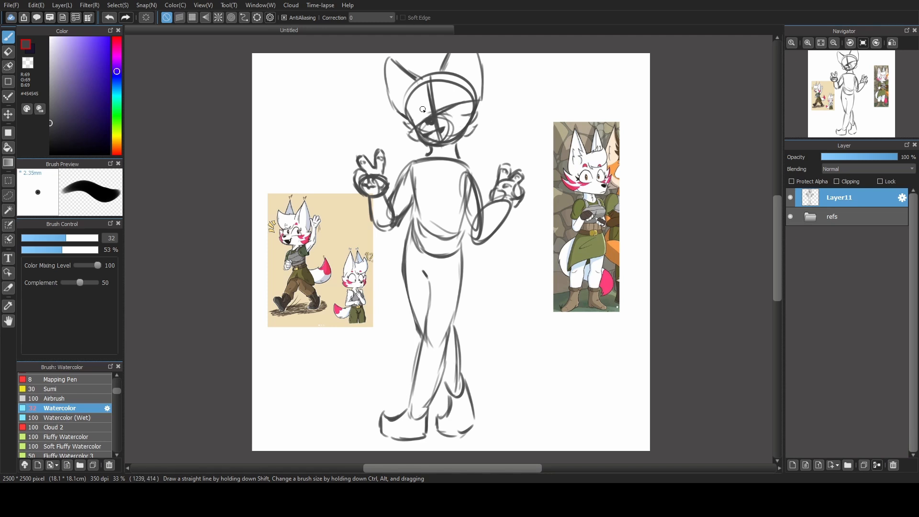
mouse_move(390, 57)
mouse_down()
mouse_move(391, 98)
mouse_move(405, 118)
mouse_up()
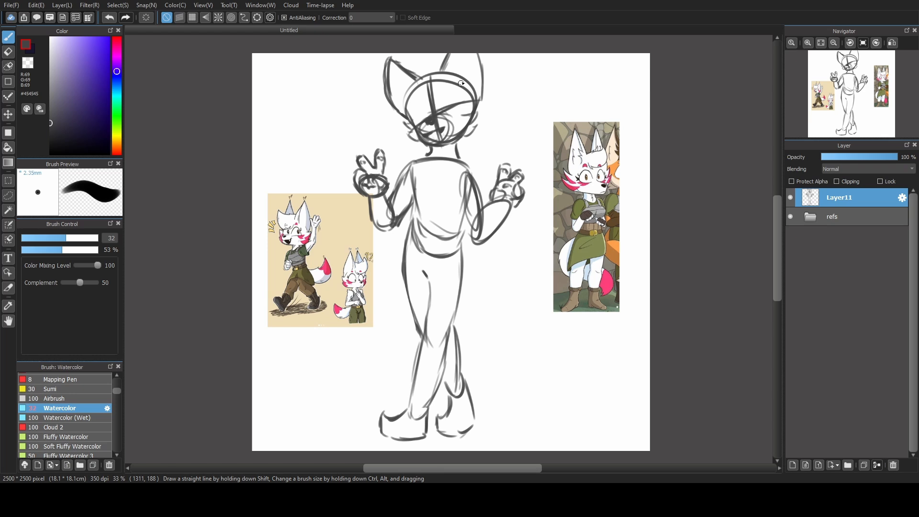
Place the figure sketch on a new 2000 × 3100 pixel canvas and move it down to leave room above the ears.
click(15, 5)
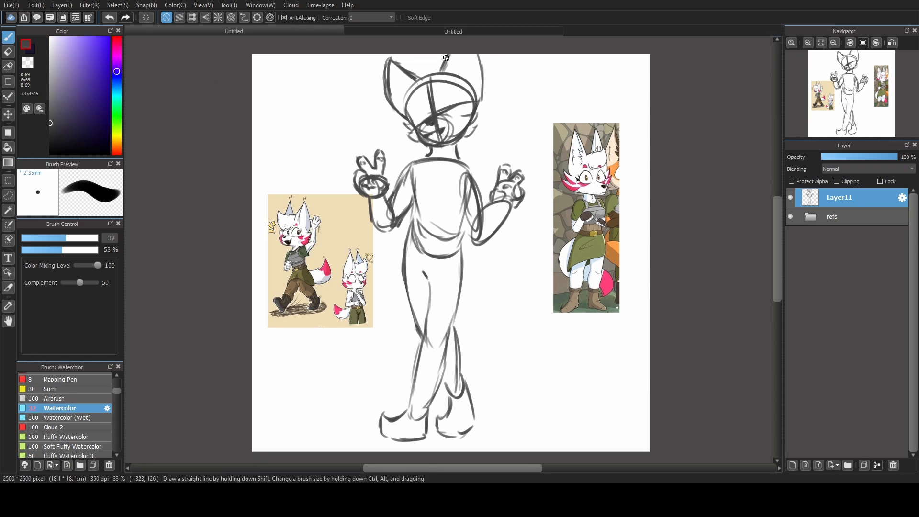
click(444, 32)
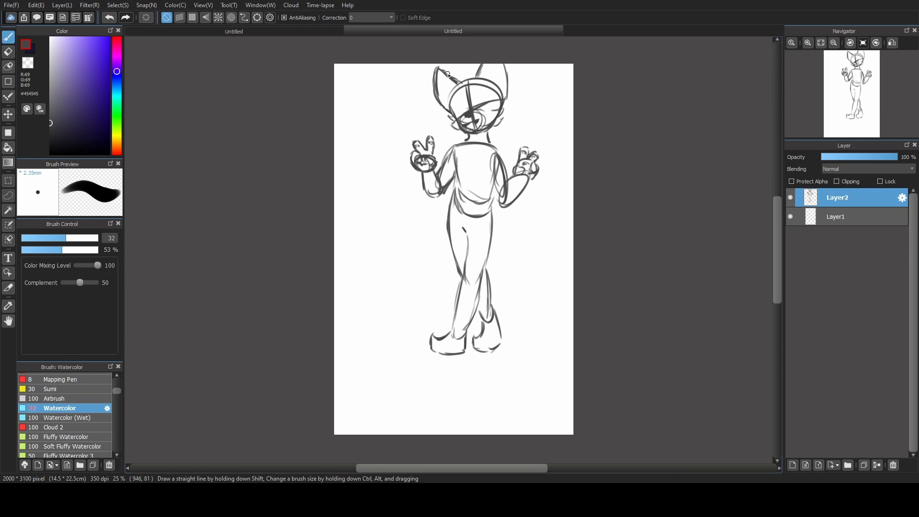
key(ctrl+t)
drag(488, 234, 464, 277)
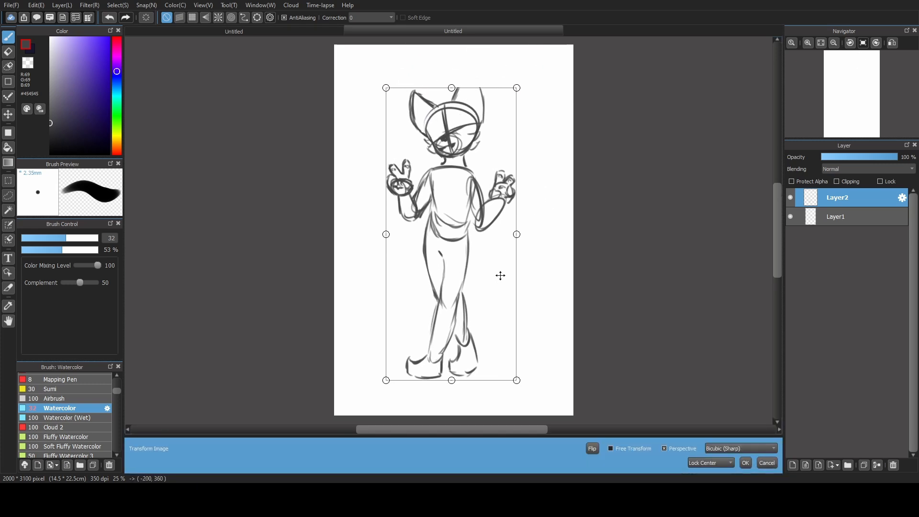
click(745, 464)
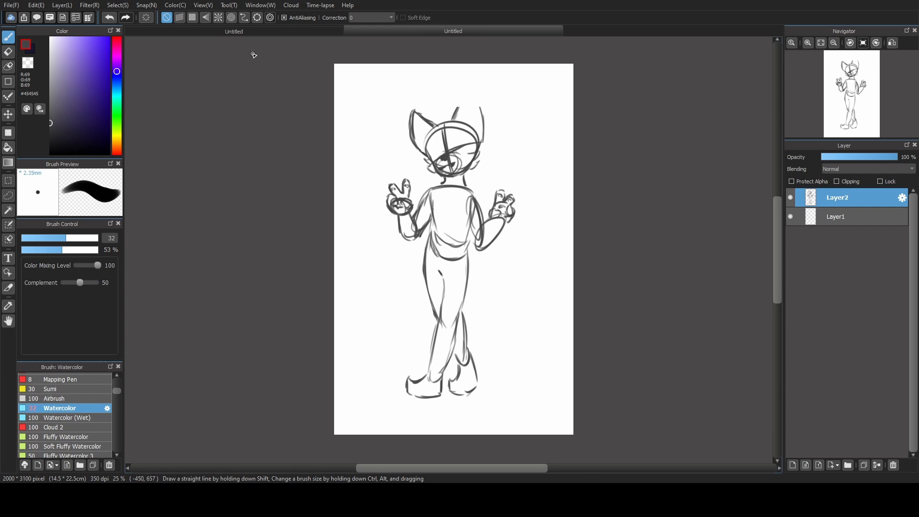
Copy the reference images from the original canvas onto a locked layer above the sketch in the new canvas.
key(ctrl+v)
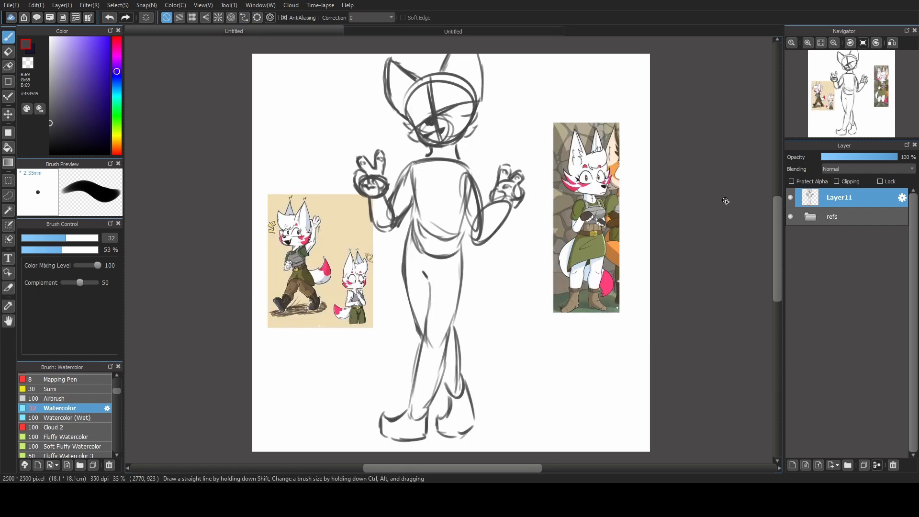
click(808, 219)
Complete the tip of the cut-off ear and strengthen the outlines of both ears on the sketch layer.
scroll(469, 188, up, 1)
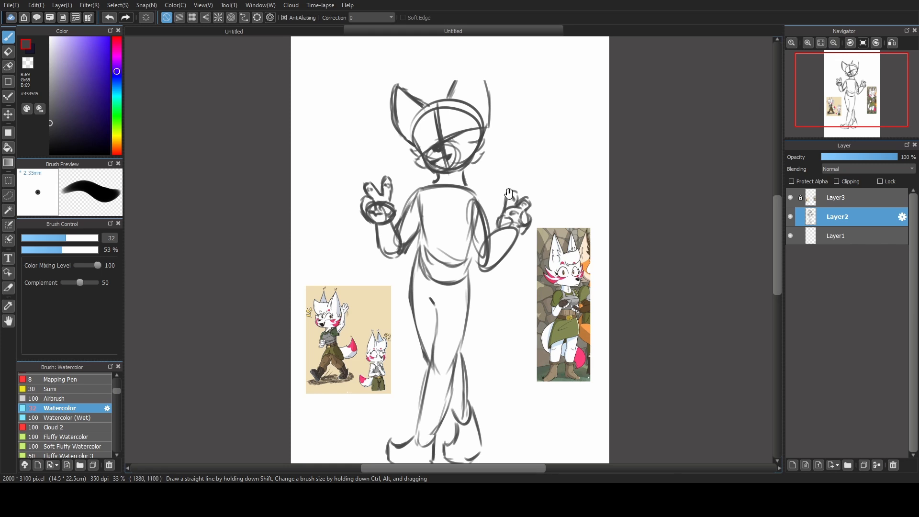
drag(503, 164, 498, 179)
mouse_move(453, 90)
mouse_down()
mouse_move(443, 116)
mouse_move(451, 90)
mouse_move(459, 91)
mouse_move(473, 97)
mouse_move(485, 134)
mouse_up()
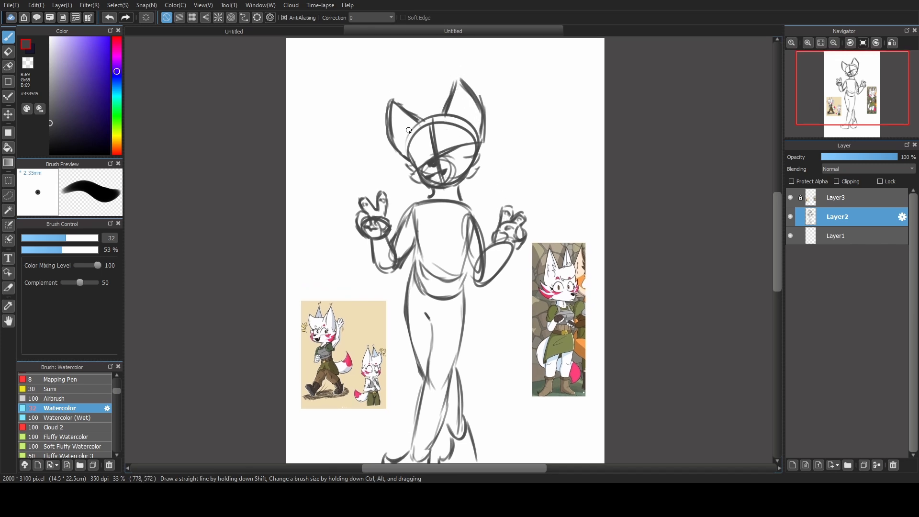
drag(408, 160, 392, 103)
mouse_move(393, 138)
mouse_down()
mouse_move(391, 95)
mouse_move(422, 124)
mouse_move(454, 83)
mouse_move(481, 138)
mouse_up()
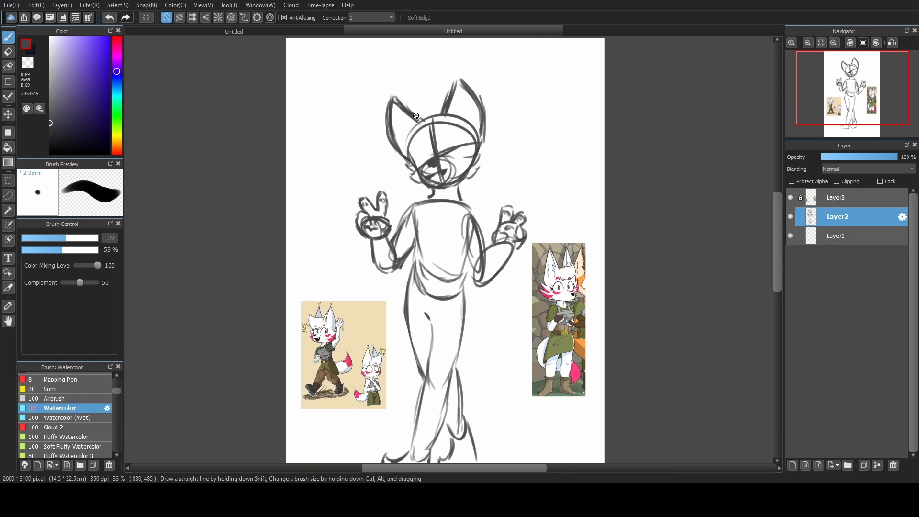
Sketch fur tufts at the base of the ears and along the top of the forehead.
drag(416, 118, 406, 123)
drag(407, 128, 419, 143)
drag(447, 114, 462, 119)
mouse_move(417, 112)
mouse_down()
mouse_move(433, 123)
mouse_move(446, 119)
mouse_move(420, 125)
mouse_move(420, 108)
mouse_move(440, 110)
mouse_up()
key(ctrl+z)
key(ctrl+z)
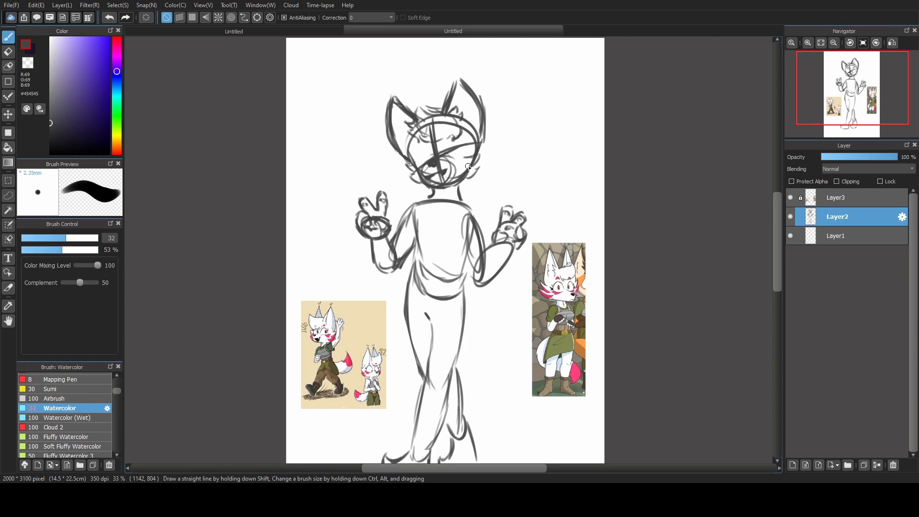
Sketch the fitted top with two shoulder straps, a straight neckline and side edges along the torso.
scroll(417, 139, down, 2)
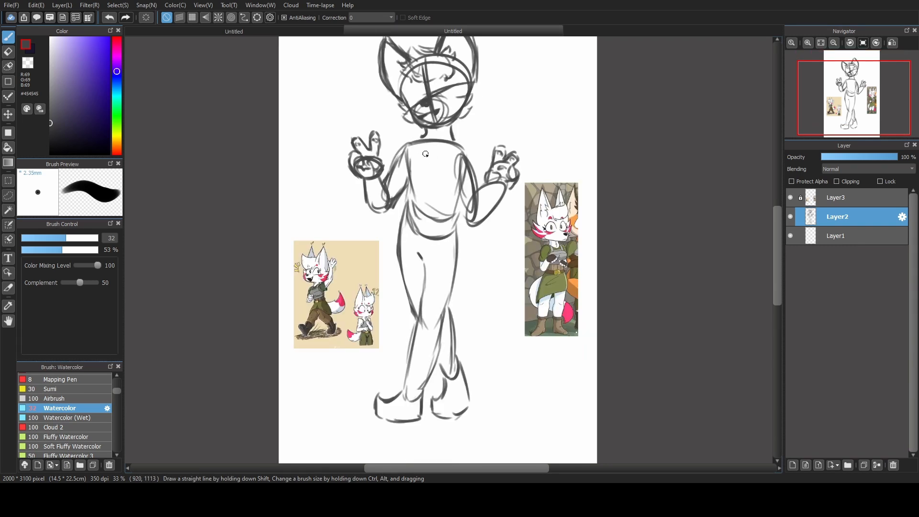
drag(416, 145, 415, 160)
mouse_move(420, 145)
mouse_down()
mouse_move(420, 157)
mouse_move(447, 160)
mouse_move(409, 168)
mouse_move(413, 199)
mouse_up()
drag(455, 159, 454, 205)
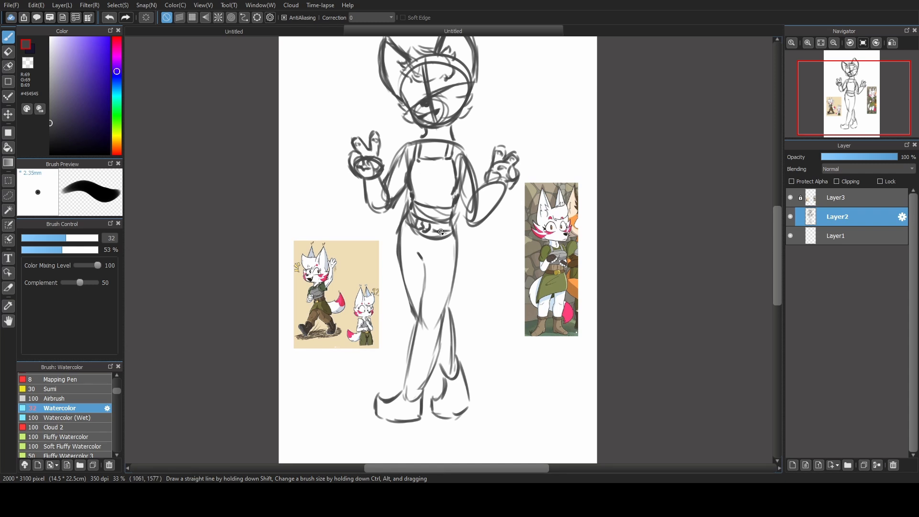
Divide the wide waist belt into segments with short vertical lines.
drag(417, 205, 426, 219)
drag(435, 209, 435, 221)
drag(445, 210, 444, 221)
drag(452, 208, 451, 220)
Sketch the skirt with a diagonal hem crossing the thighs and a loose outer edge down the far side.
drag(400, 227, 396, 259)
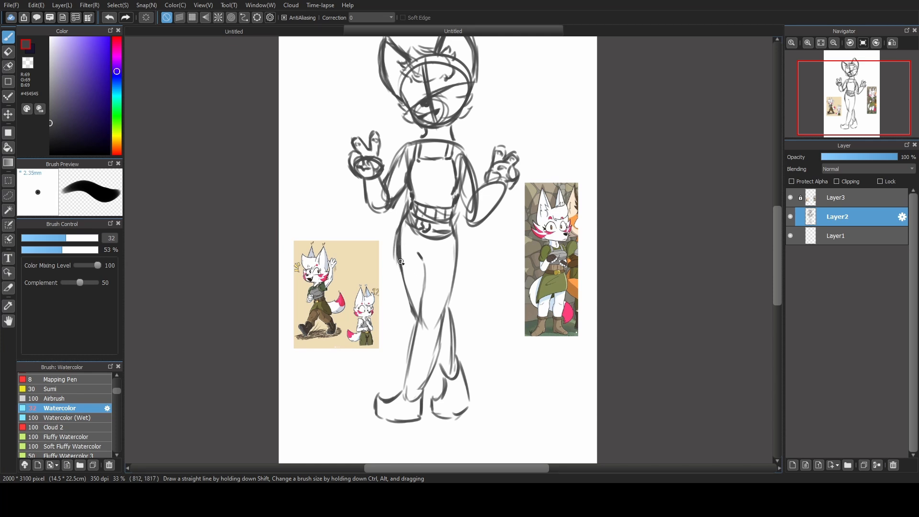
drag(402, 267, 458, 325)
key(ctrl+z)
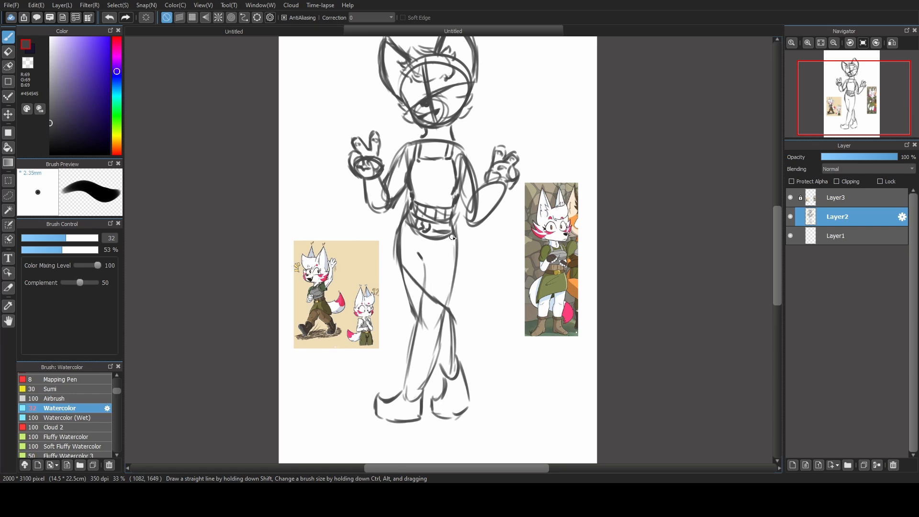
drag(457, 242, 460, 340)
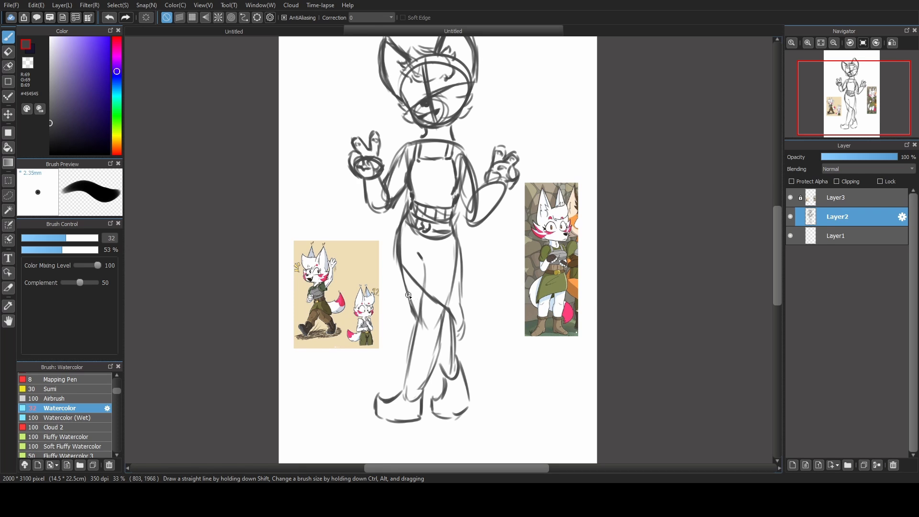
Sketch ankle cuffs, soles and inner seam details on both boots.
mouse_move(415, 342)
mouse_down()
mouse_move(402, 377)
mouse_move(408, 372)
mouse_move(412, 385)
mouse_move(428, 385)
mouse_move(423, 404)
mouse_move(441, 392)
mouse_move(439, 370)
mouse_move(464, 369)
mouse_up()
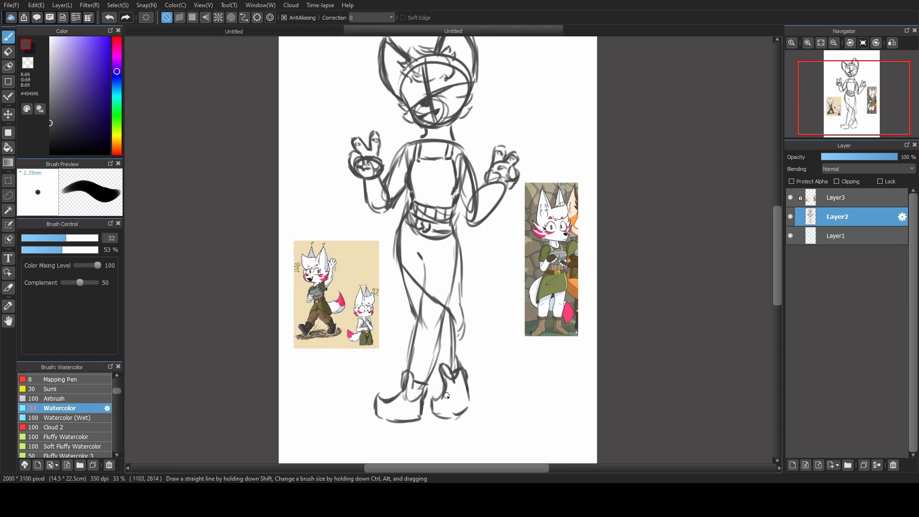
drag(433, 410, 471, 398)
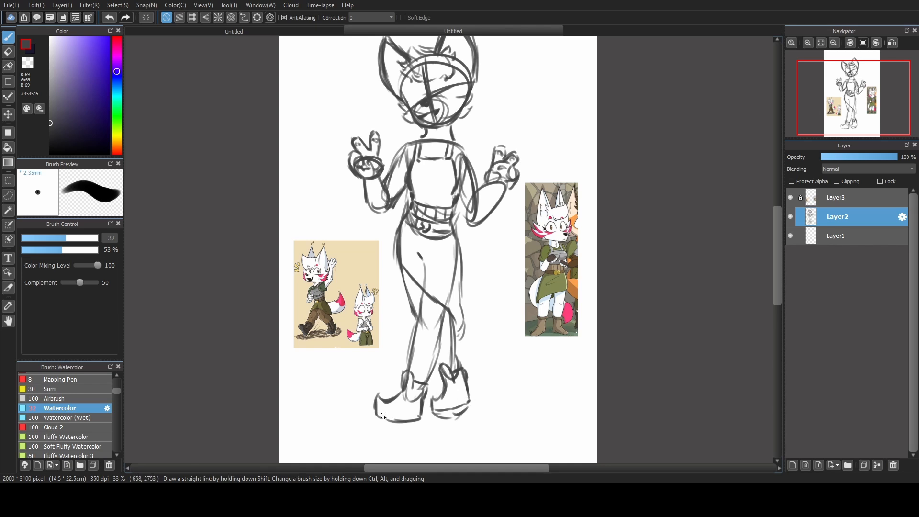
mouse_move(378, 412)
mouse_down()
mouse_move(418, 416)
mouse_move(381, 422)
mouse_move(424, 419)
mouse_move(384, 399)
mouse_move(407, 398)
mouse_move(391, 404)
mouse_move(398, 412)
mouse_up()
key(ctrl+z)
key(ctrl+z)
drag(453, 385, 453, 404)
Clean up the lower leg lines with the transparent colour and sketch the gathered trouser edges above the boots.
key(x)
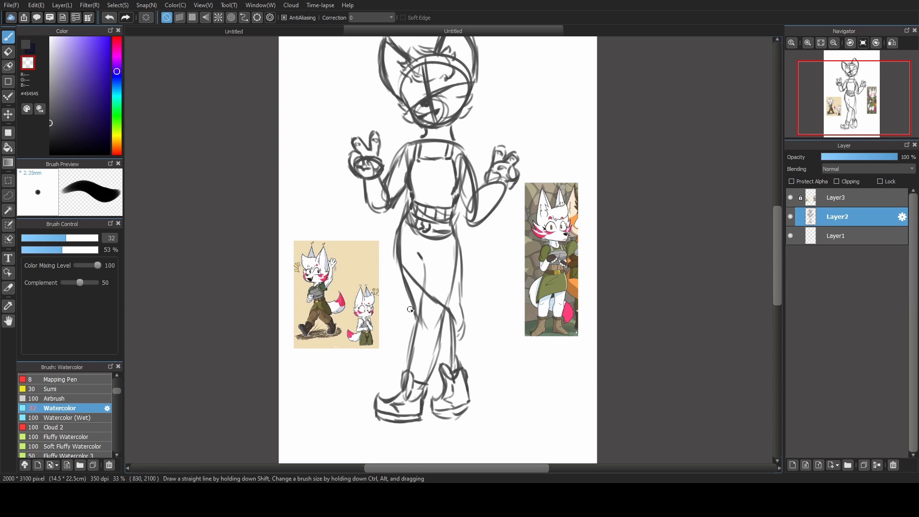
drag(423, 295, 406, 374)
drag(454, 342, 466, 362)
key(ctrl+z)
key(ctrl+z)
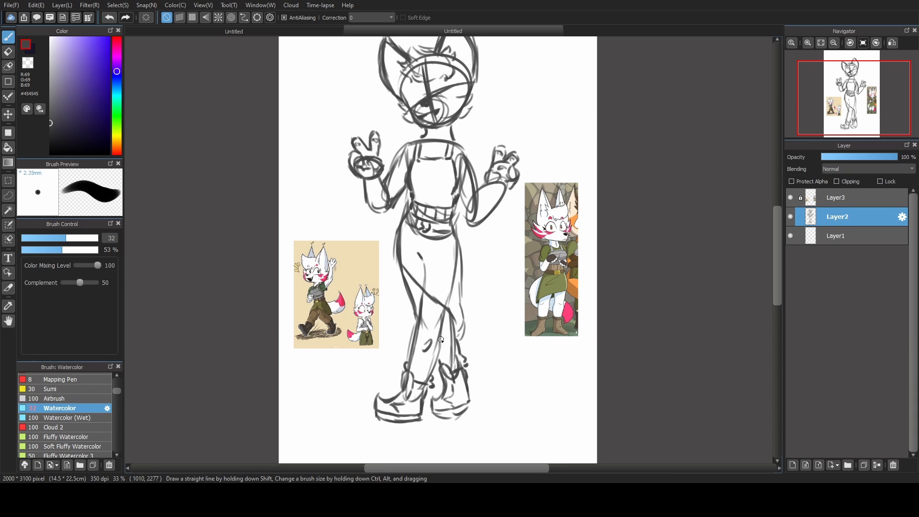
drag(445, 305, 443, 340)
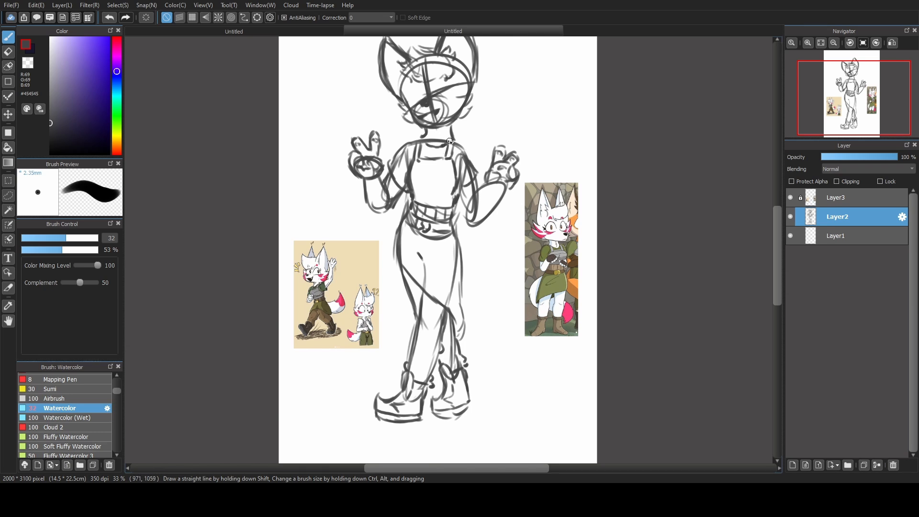
Nudge the whole figure with Transform in a mirrored view and rework the neck lines with the reference layer hidden.
click(854, 41)
click(890, 43)
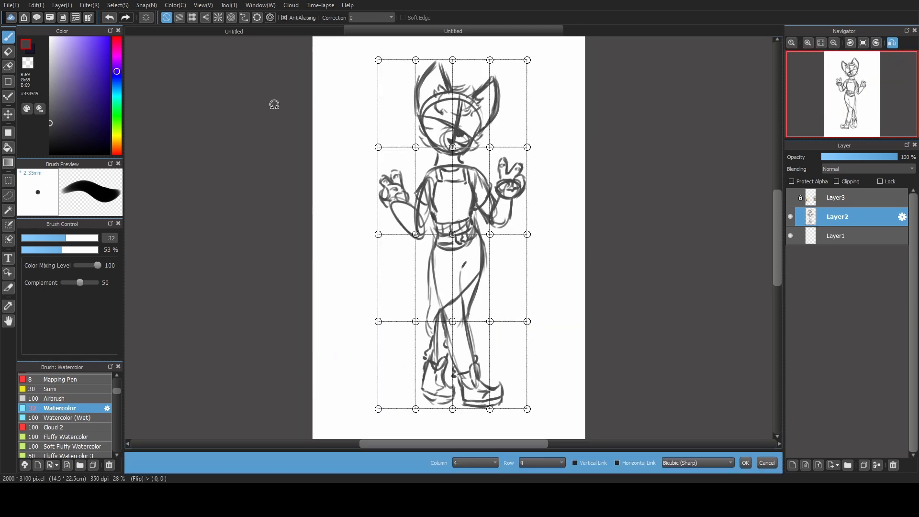
drag(416, 147, 412, 152)
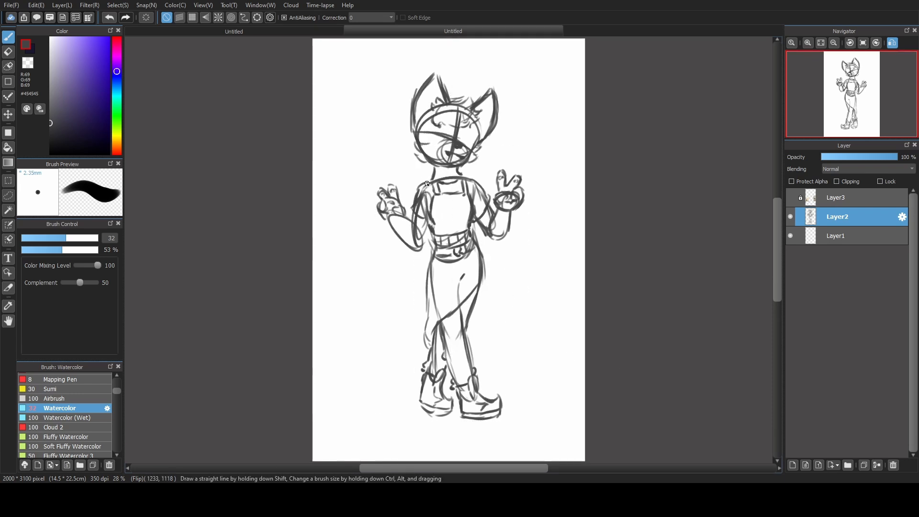
click(745, 462)
drag(436, 168, 436, 179)
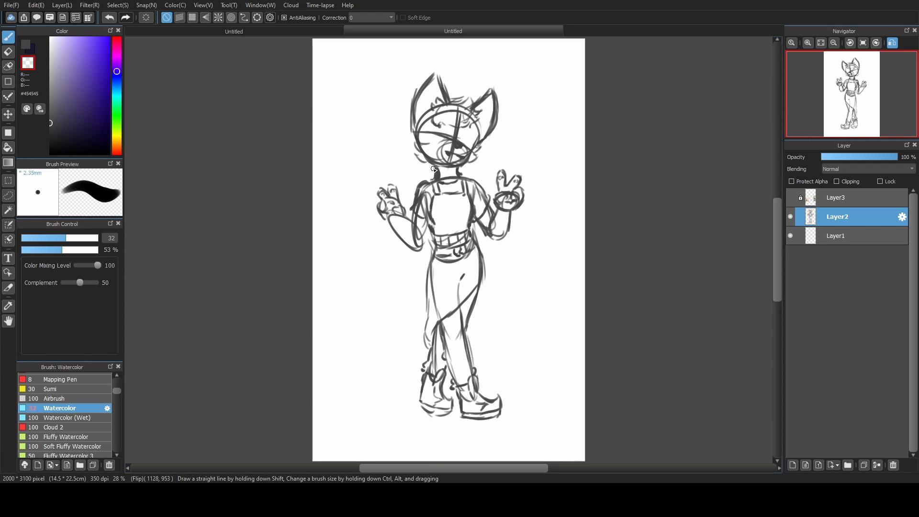
click(26, 44)
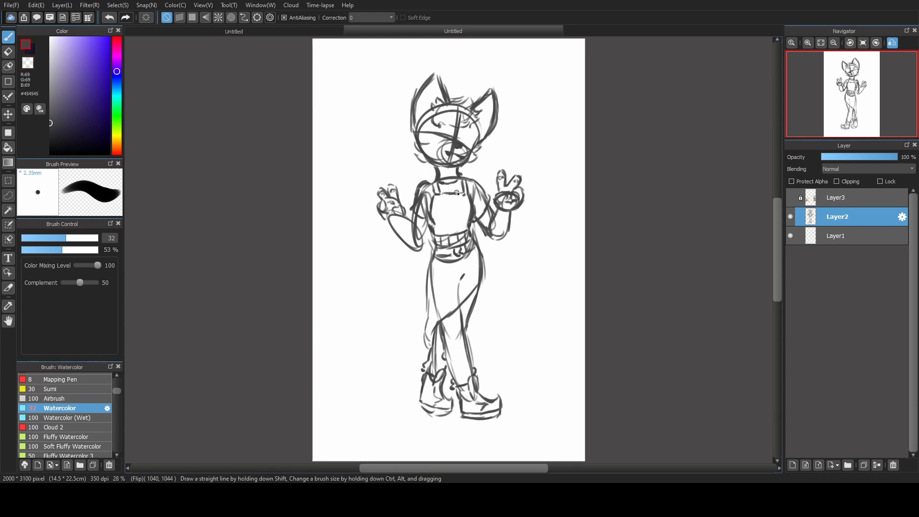
Restore the unmirrored view with the reference layer shown and sketch horizontal bands across the top.
click(863, 42)
click(791, 197)
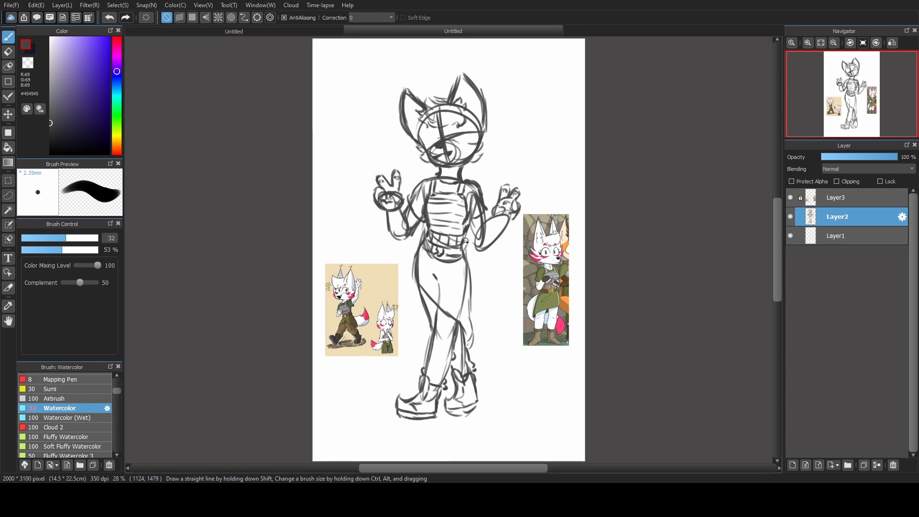
scroll(473, 159, up, 1)
scroll(473, 159, up, 2)
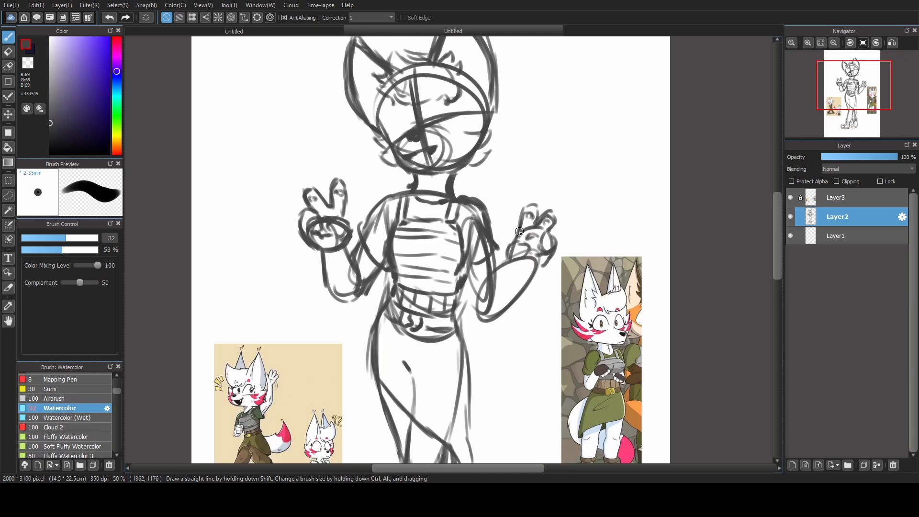
Sketch the tail's large curve behind the hip and a first tip line on the other side of the legs.
click(821, 42)
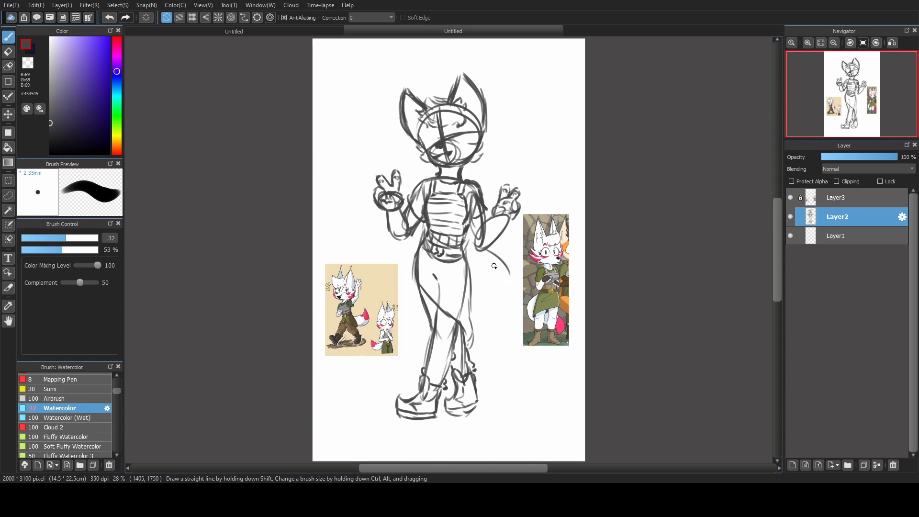
mouse_move(490, 256)
mouse_down()
mouse_move(494, 323)
mouse_move(506, 268)
mouse_move(492, 327)
mouse_up()
key(ctrl+z)
key(ctrl+z)
drag(496, 251, 477, 327)
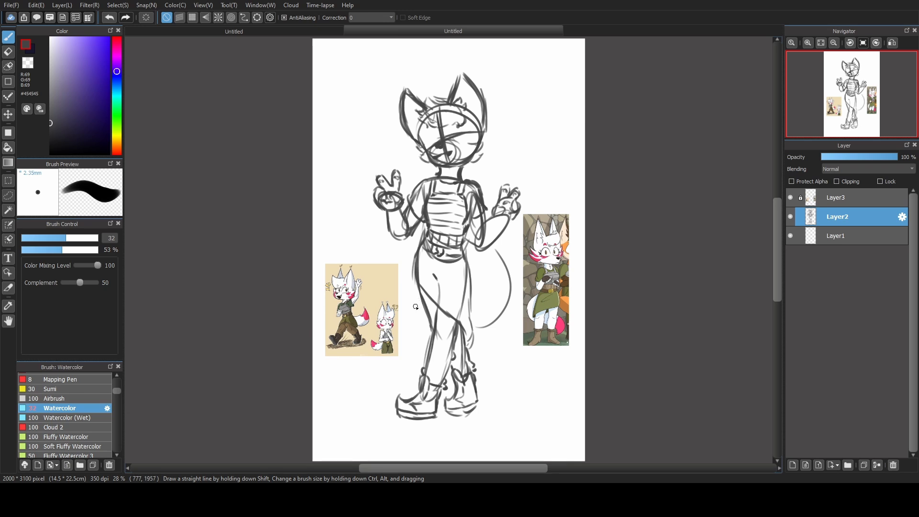
drag(421, 310, 399, 315)
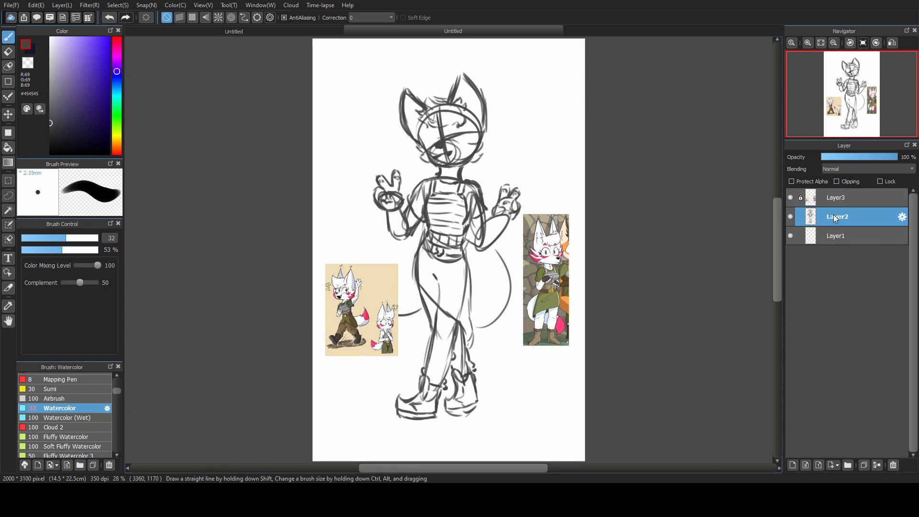
Move Layer2 above Layer3, complete the tail tip and outer curve, and hide the reference images.
drag(834, 216, 831, 203)
drag(383, 305, 424, 355)
mouse_move(498, 249)
mouse_down()
mouse_move(505, 303)
mouse_move(479, 329)
mouse_up()
drag(505, 316, 471, 345)
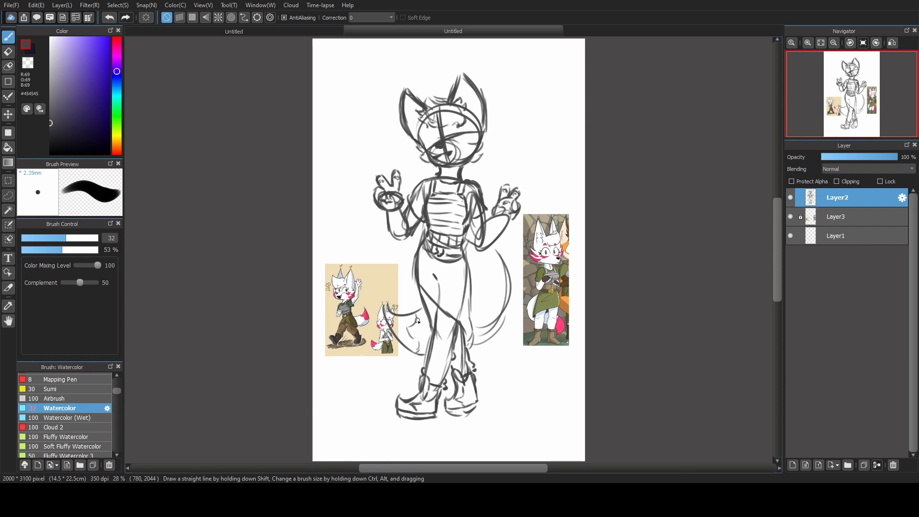
click(790, 218)
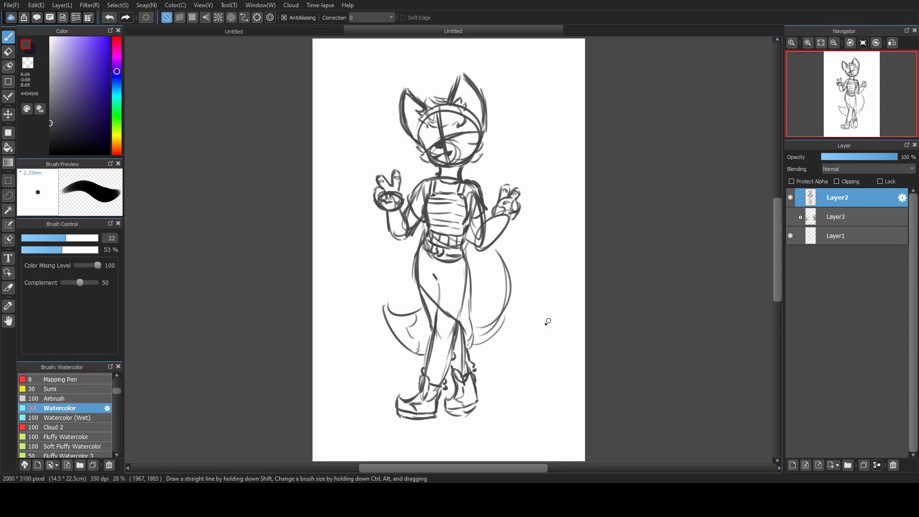
Sketch crossed laces on both boots and show the reference images again.
scroll(548, 322, up, 3)
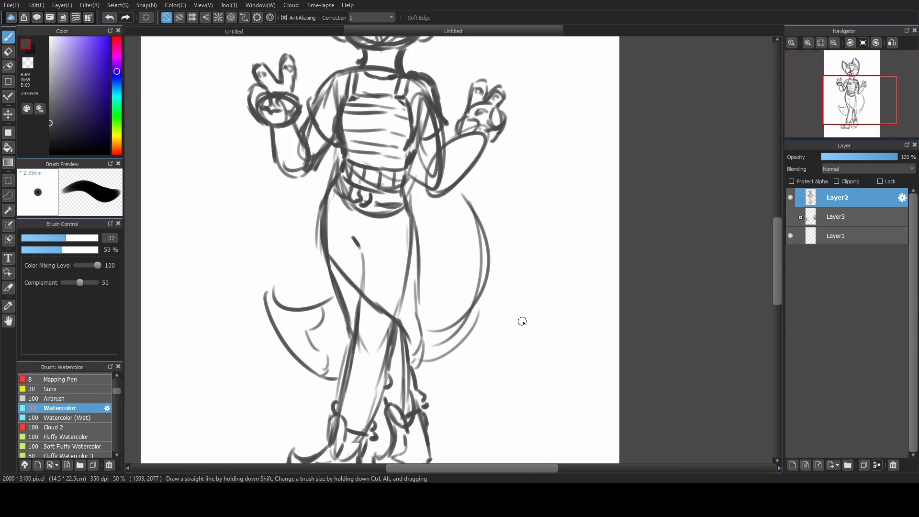
drag(443, 374, 505, 255)
drag(391, 331, 389, 343)
drag(451, 307, 464, 318)
mouse_move(465, 322)
mouse_down()
mouse_move(451, 337)
mouse_move(447, 320)
mouse_up()
mouse_move(447, 319)
mouse_down()
mouse_move(459, 305)
mouse_move(467, 322)
mouse_up()
mouse_move(399, 312)
mouse_down()
mouse_move(395, 324)
mouse_move(411, 312)
mouse_up()
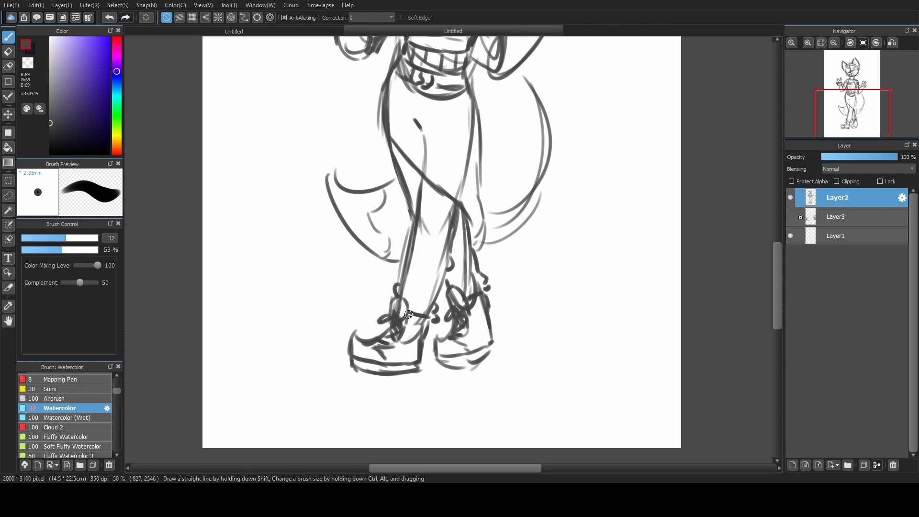
click(790, 217)
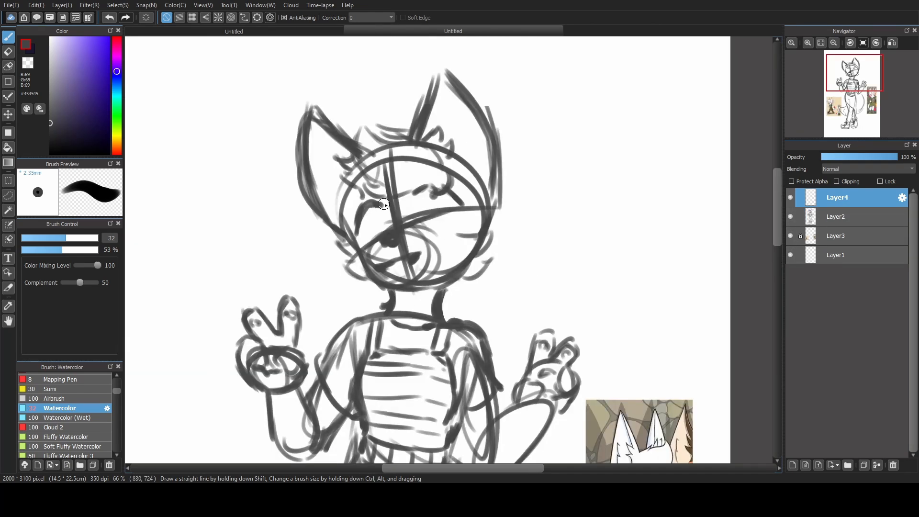
Draw the bold curved outlines of both eyes on a new Layer4 and lower Layer2's opacity to 69%.
mouse_move(529, 285)
mouse_down()
mouse_move(507, 256)
mouse_move(496, 167)
mouse_up()
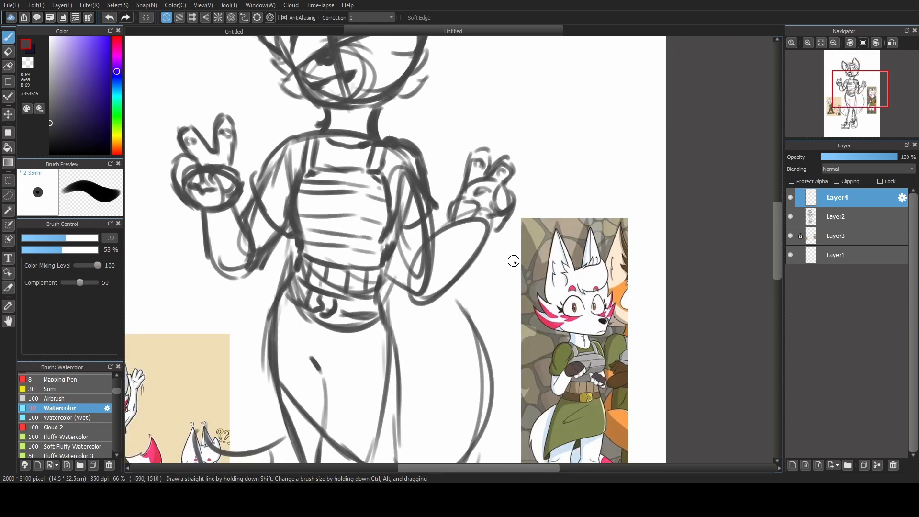
drag(441, 156, 510, 294)
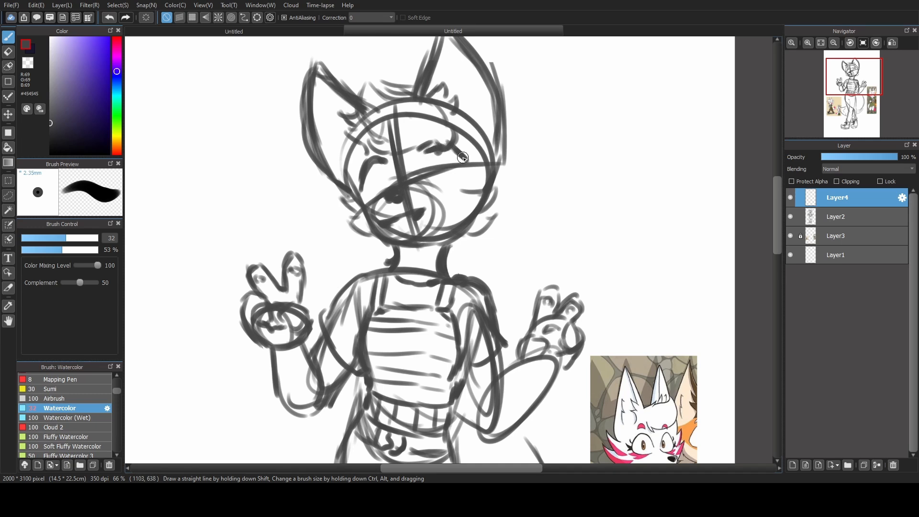
drag(463, 158, 463, 184)
drag(363, 183, 365, 195)
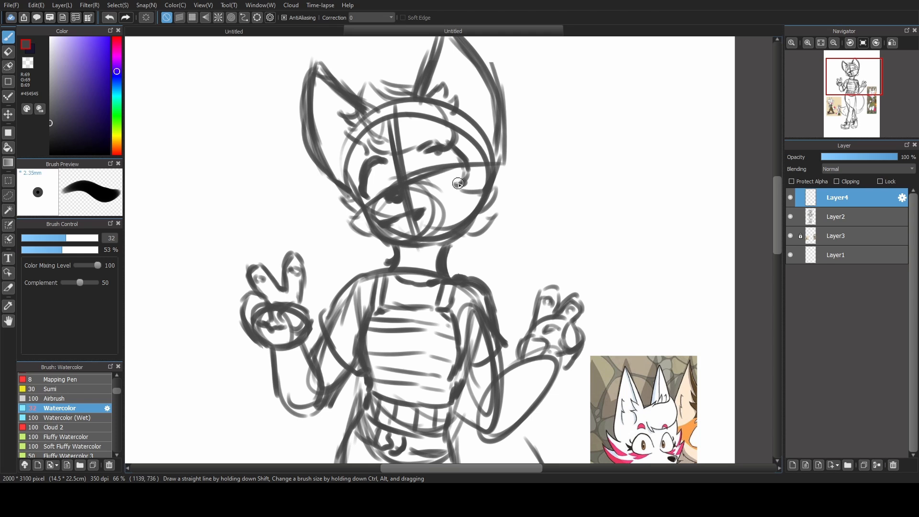
click(850, 214)
click(874, 157)
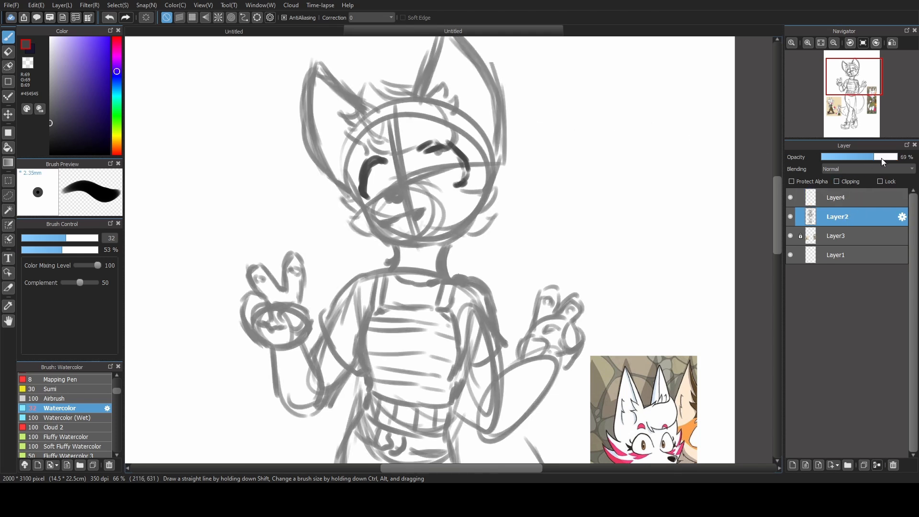
click(862, 197)
Draw narrow pupils in both eyes with brush size 20 and fill in the nose, checking with Layer2 hidden.
drag(381, 184, 368, 196)
click(368, 196)
key(ctrl+z)
click(55, 239)
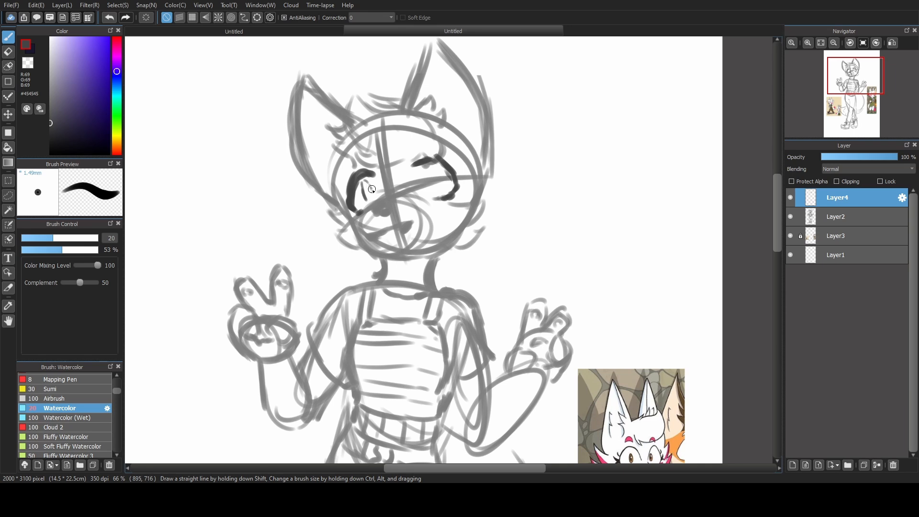
mouse_move(368, 196)
mouse_down()
mouse_move(364, 185)
mouse_move(375, 199)
mouse_up()
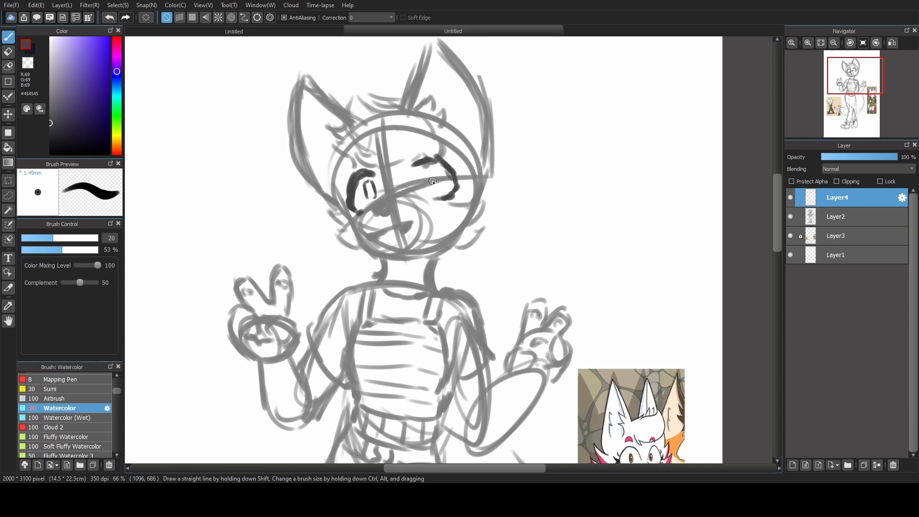
drag(424, 173, 425, 184)
click(790, 217)
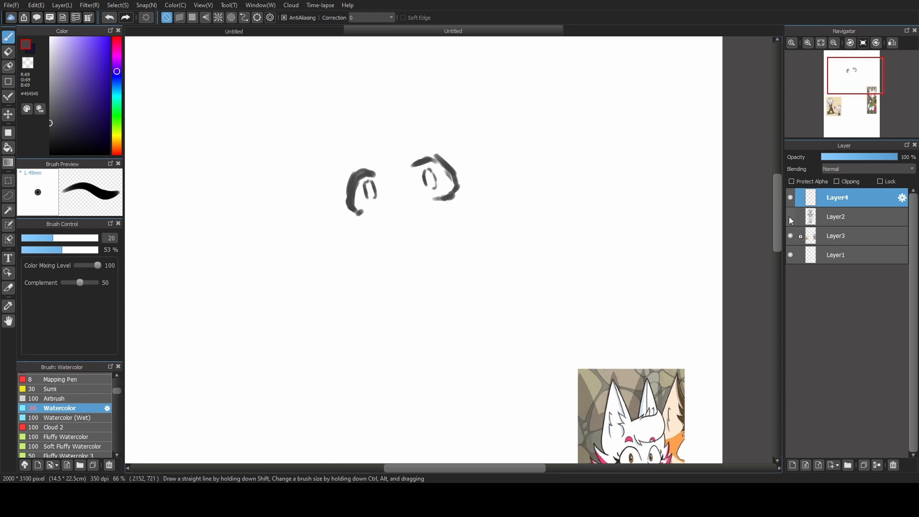
key(ctrl+z)
click(790, 216)
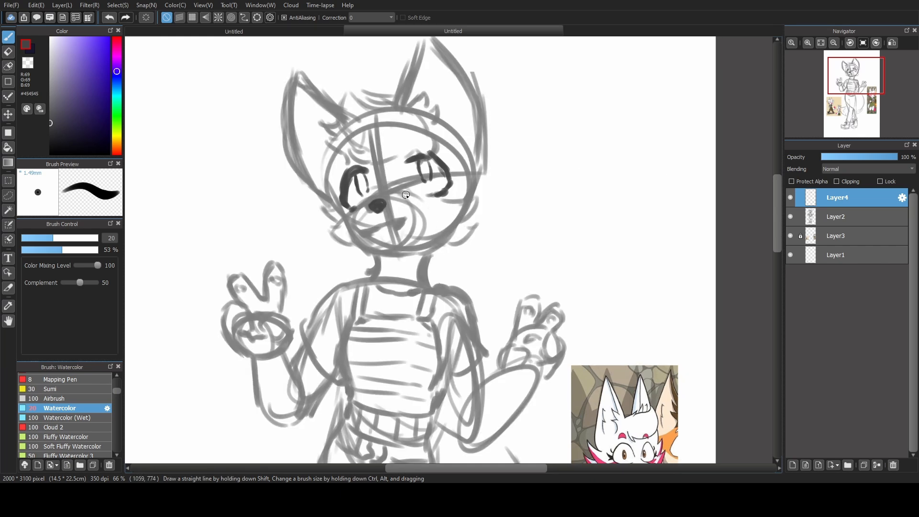
Add pointed eyelashes to the outer corners of both eyes.
mouse_move(342, 192)
mouse_down()
mouse_move(447, 170)
mouse_move(328, 204)
mouse_up()
drag(342, 203, 339, 212)
drag(448, 172, 455, 168)
drag(450, 181, 463, 182)
drag(452, 183, 459, 191)
Outline the muzzle and mouth around the nose, checking the lines with Layer2 hidden.
drag(398, 193, 408, 238)
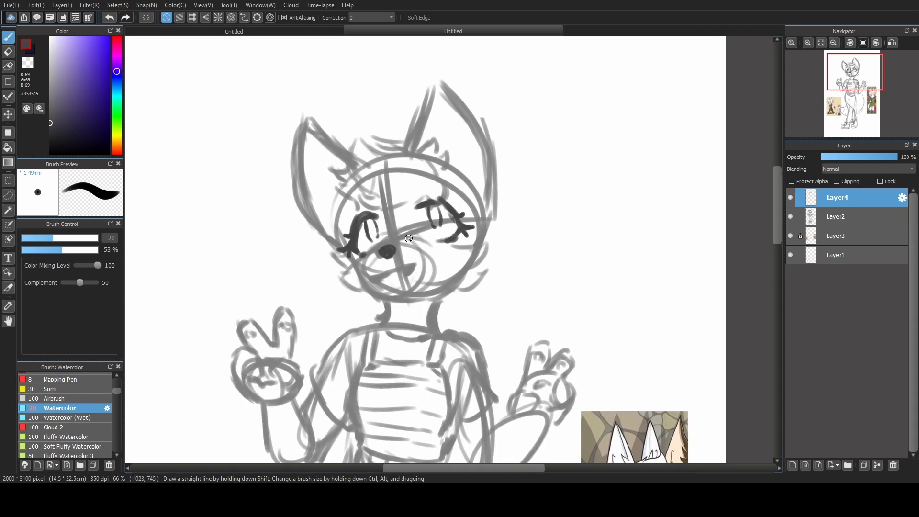
key(ctrl+z)
drag(446, 288, 441, 285)
mouse_move(374, 238)
mouse_down()
mouse_move(367, 287)
mouse_move(402, 268)
mouse_up()
drag(368, 261, 399, 271)
mouse_move(425, 243)
mouse_down()
mouse_move(370, 254)
mouse_move(413, 241)
mouse_up()
click(791, 216)
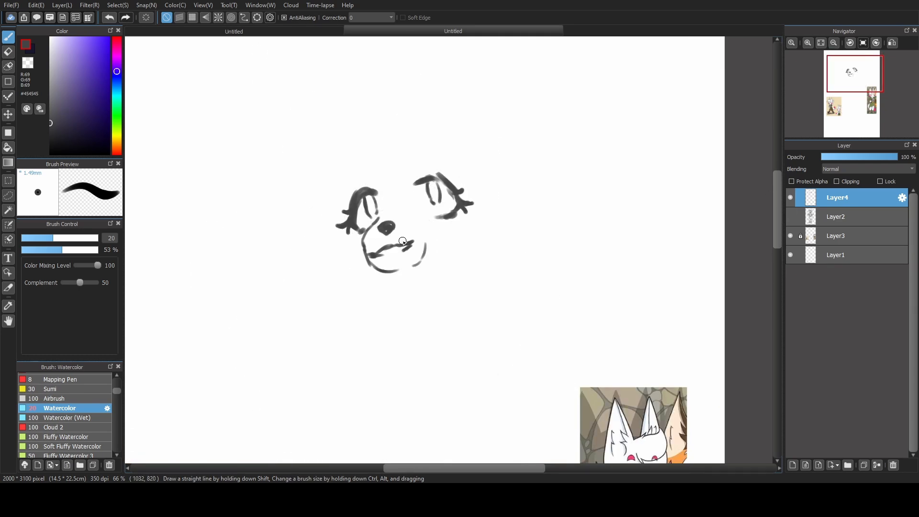
click(790, 216)
Draw the jawline and the fluffy cheek fur on both sides of the face.
drag(332, 228, 349, 248)
mouse_move(339, 252)
mouse_down()
mouse_move(401, 274)
mouse_move(463, 259)
mouse_up()
drag(484, 246, 461, 264)
drag(486, 222, 476, 239)
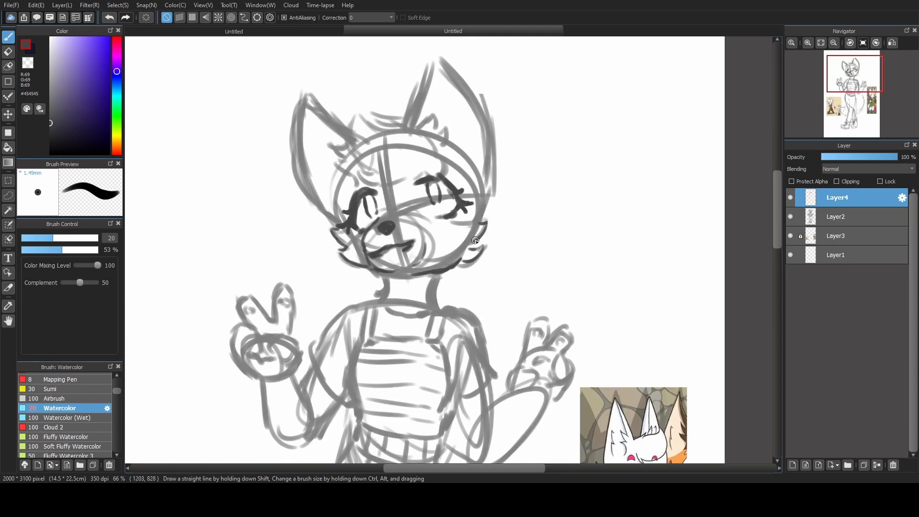
Draw the fluffy hair tuft over the forehead between the ears.
drag(352, 116, 370, 168)
drag(359, 115, 385, 132)
drag(439, 127, 443, 149)
drag(361, 172, 385, 181)
Outline both ears and add fur strokes inside them, checking with the rough sketch layer hidden.
mouse_move(313, 92)
mouse_down()
mouse_move(350, 124)
mouse_move(337, 223)
mouse_up()
drag(435, 55, 412, 120)
drag(437, 54, 477, 215)
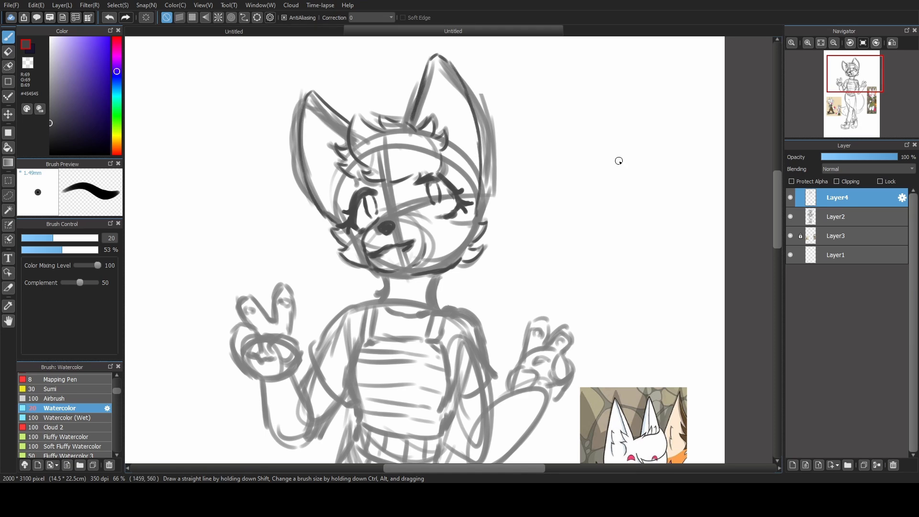
click(790, 216)
mouse_move(313, 96)
mouse_down()
mouse_move(346, 138)
mouse_move(331, 165)
mouse_up()
click(791, 216)
click(791, 216)
click(791, 217)
Draw the neck, neckline, shoulder straps and sides of the chest piece.
drag(385, 287, 397, 213)
mouse_move(397, 200)
mouse_down()
mouse_move(397, 224)
mouse_move(443, 230)
mouse_up()
drag(386, 231, 376, 263)
drag(455, 238, 443, 265)
drag(379, 263, 448, 263)
drag(372, 267, 363, 335)
drag(450, 268, 465, 336)
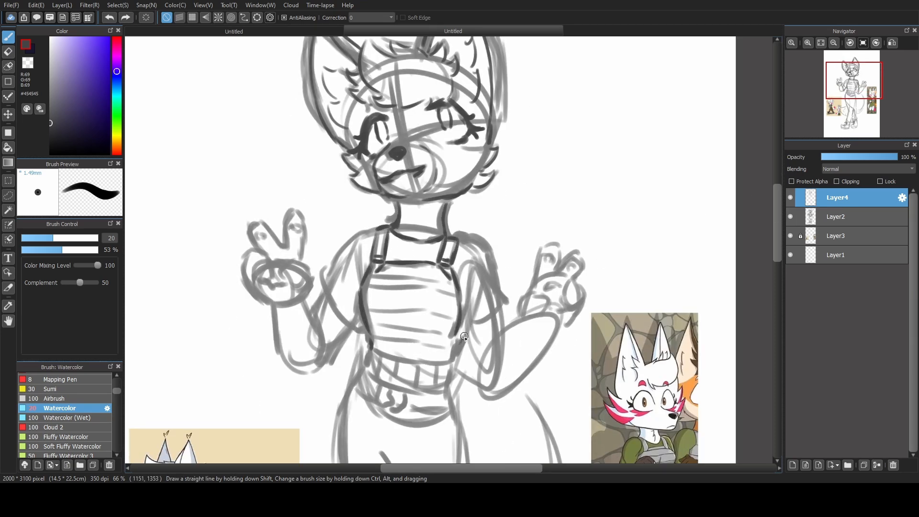
Draw horizontal bands across the chest piece and outline both short sleeves, checking with Layer2 hidden.
drag(372, 349, 453, 359)
drag(371, 275, 452, 280)
drag(365, 286, 452, 295)
drag(365, 300, 457, 314)
drag(371, 331, 449, 341)
drag(373, 344, 452, 353)
drag(345, 243, 320, 279)
click(790, 218)
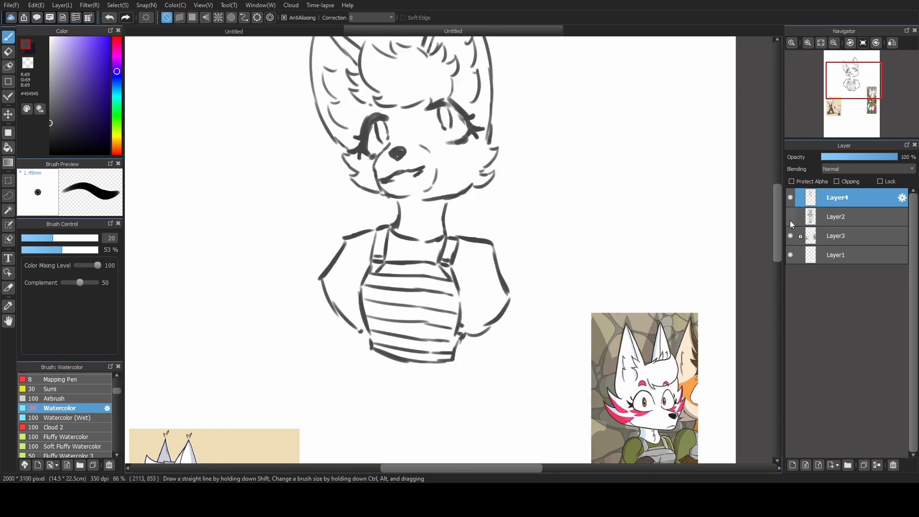
click(790, 217)
Draw the peace-sign hand on the left and outline the forearms.
mouse_move(254, 222)
mouse_down()
mouse_move(276, 251)
mouse_move(287, 247)
mouse_up()
drag(309, 214, 293, 249)
drag(304, 286, 311, 315)
mouse_move(268, 308)
mouse_down()
mouse_move(272, 323)
mouse_move(322, 333)
mouse_up()
mouse_move(476, 381)
mouse_down()
mouse_move(571, 143)
mouse_move(507, 339)
mouse_up()
drag(383, 291, 343, 335)
drag(355, 252, 343, 267)
mouse_move(291, 209)
mouse_down()
mouse_move(288, 239)
mouse_move(306, 266)
mouse_up()
drag(293, 236, 316, 247)
Draw the fingers, palm and wrist of the raised hand on the right.
drag(496, 301, 511, 351)
mouse_move(552, 272)
mouse_down()
mouse_move(588, 246)
mouse_move(580, 206)
mouse_up()
mouse_move(589, 213)
mouse_down()
mouse_move(613, 251)
mouse_move(606, 266)
mouse_up()
drag(584, 267, 609, 290)
drag(555, 270, 511, 316)
mouse_move(589, 288)
mouse_down()
mouse_move(513, 349)
mouse_move(548, 208)
mouse_move(520, 228)
mouse_up()
Outline the waistband and buckled belt, adding the waistband's vertical pleats with brush size 19.
drag(487, 203, 483, 225)
drag(418, 223, 416, 244)
mouse_move(398, 209)
mouse_down()
mouse_move(412, 238)
mouse_move(488, 229)
mouse_up()
drag(434, 247, 489, 248)
key([)
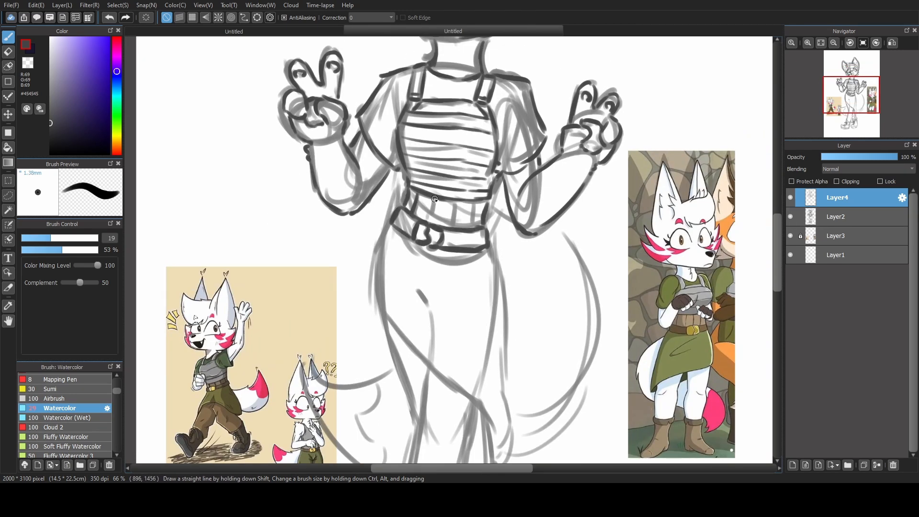
drag(435, 199, 437, 141)
Hide Layer2, lasso the eye on the right and adjust it with Transform.
scroll(445, 210, down, 2)
click(791, 216)
click(8, 195)
drag(450, 96, 489, 112)
key(ctrl+t)
click(747, 463)
key(b)
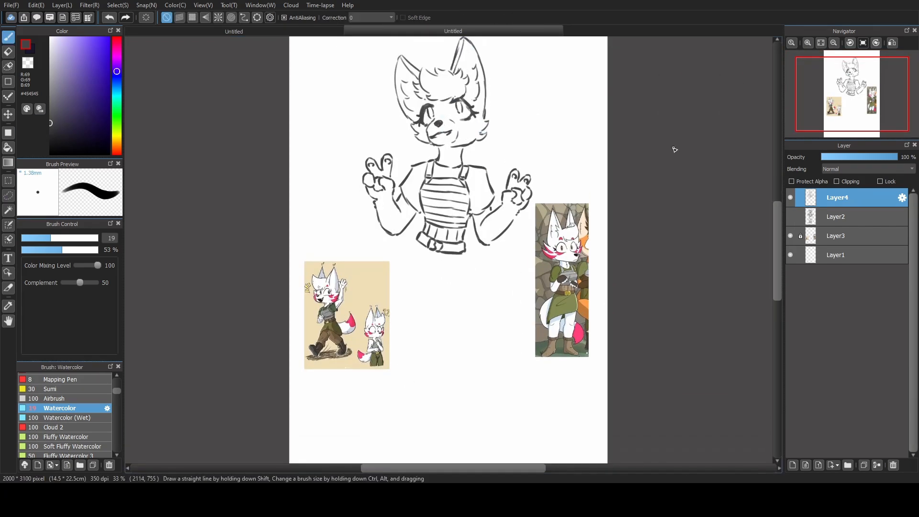
Show Layer2 and outline the draped skirt and its diagonal hem with brush size 20.
click(791, 217)
key(])
drag(417, 242, 411, 287)
drag(412, 286, 471, 346)
drag(468, 254, 471, 317)
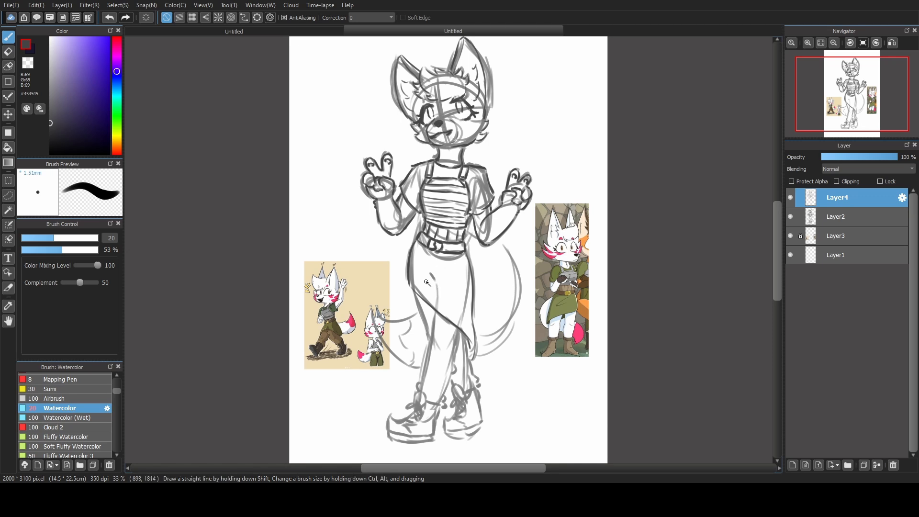
Add fold lines to the front of the skirt, checking them with Layer2 hidden.
drag(426, 282, 451, 307)
key(ctrl+z)
click(790, 217)
click(791, 218)
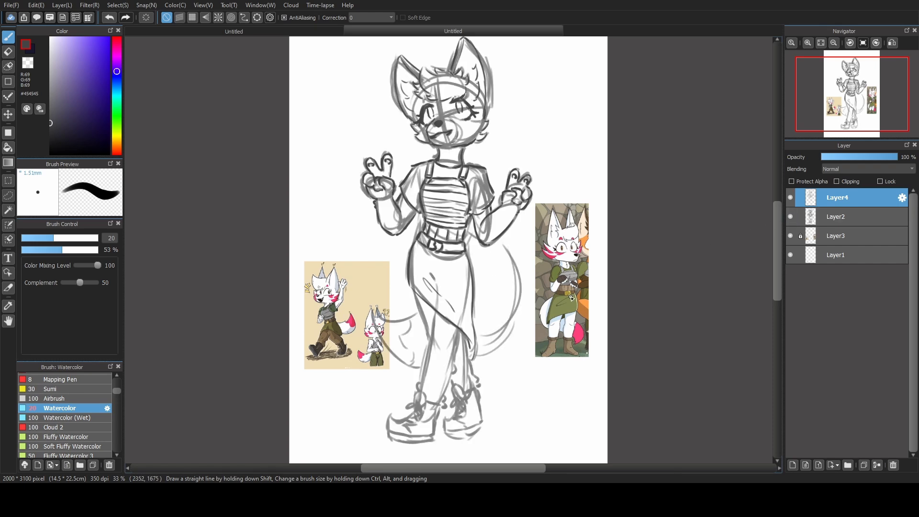
Draw the front leg's outer edge from the skirt hem to the ankle with brush size 22.
scroll(419, 334, up, 1)
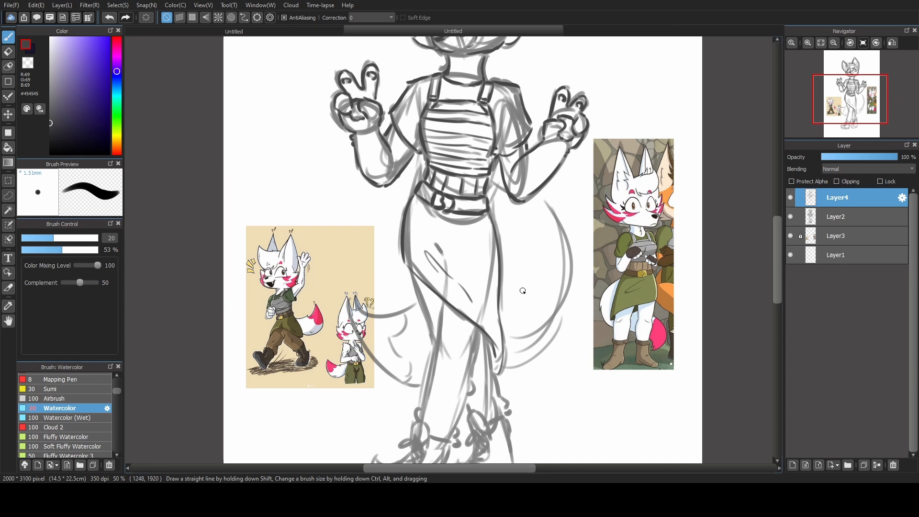
drag(525, 305, 518, 285)
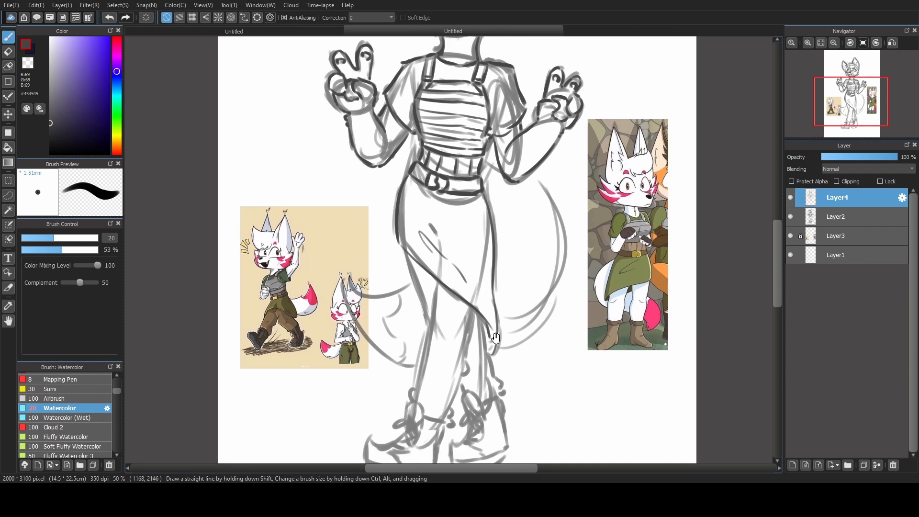
drag(496, 338, 471, 285)
drag(45, 240, 56, 240)
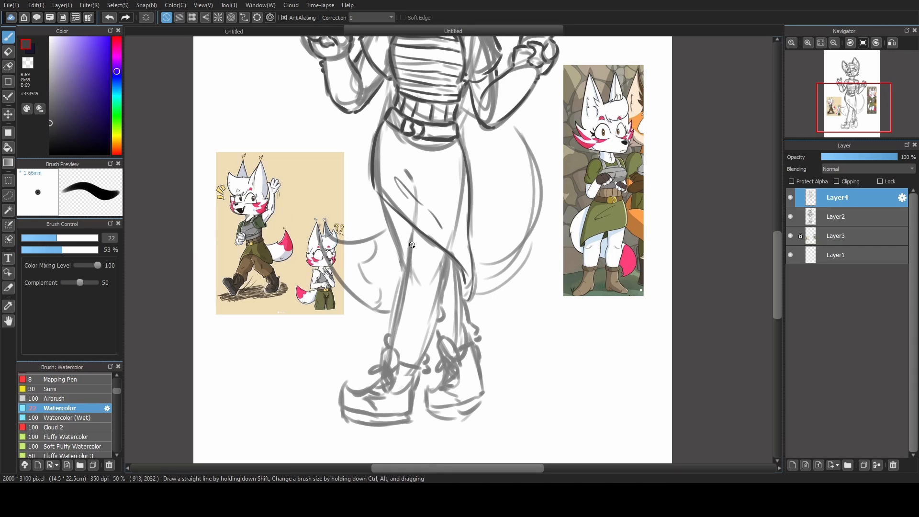
key(ctrl+z)
drag(412, 232, 392, 318)
key(ctrl+z)
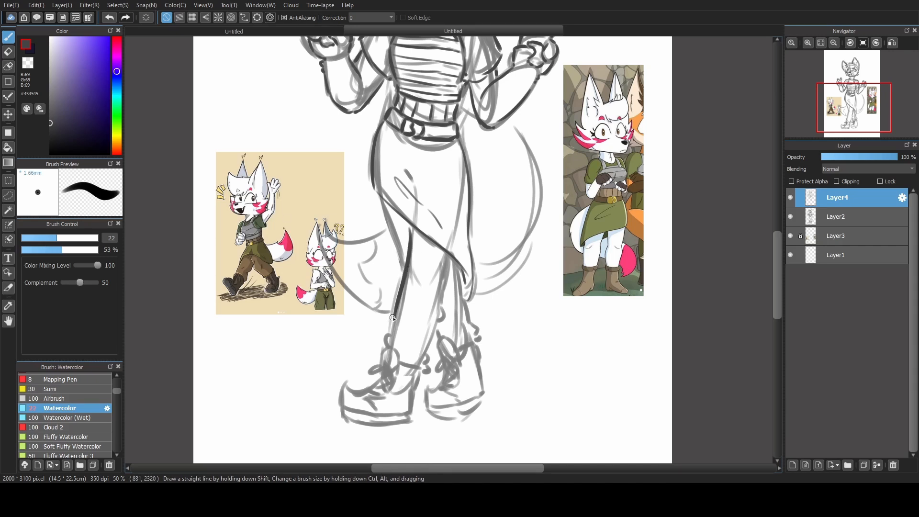
key(ctrl+z)
drag(415, 229, 394, 335)
Complete the outlines of both legs down to the gathered trouser cuffs.
drag(383, 203, 406, 269)
drag(450, 256, 441, 320)
drag(438, 329, 424, 358)
drag(458, 267, 479, 344)
Outline the front boot with its ankle opening, sole and laces.
drag(344, 416, 398, 374)
drag(401, 364, 422, 371)
drag(419, 375, 411, 416)
drag(343, 416, 412, 423)
drag(367, 374, 393, 387)
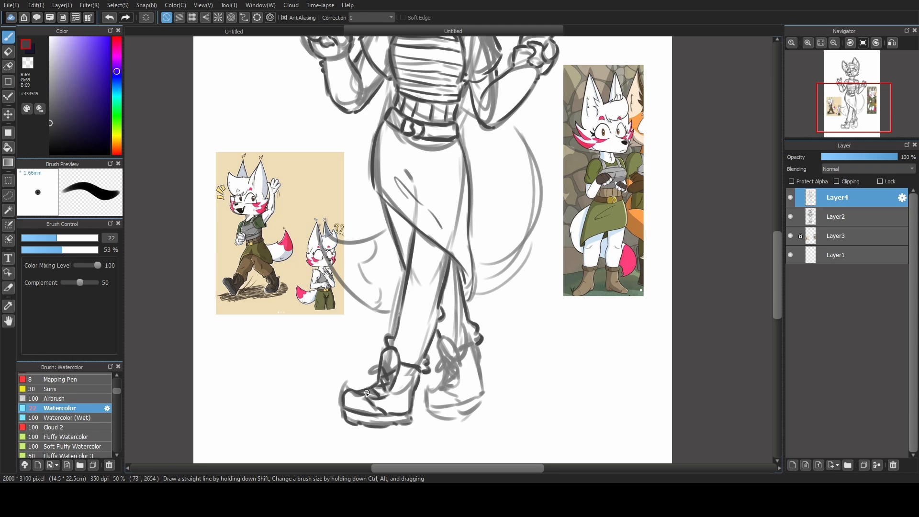
Outline the back boot with its shaft, sole and laces.
drag(479, 348, 487, 404)
mouse_move(439, 354)
mouse_down()
mouse_move(458, 356)
mouse_move(426, 404)
mouse_up()
drag(427, 405, 487, 404)
drag(429, 406, 469, 404)
drag(443, 356, 459, 389)
Draw the tail's curve behind the hip and its pointed tip on the other side of the legs.
click(820, 42)
drag(489, 250, 486, 330)
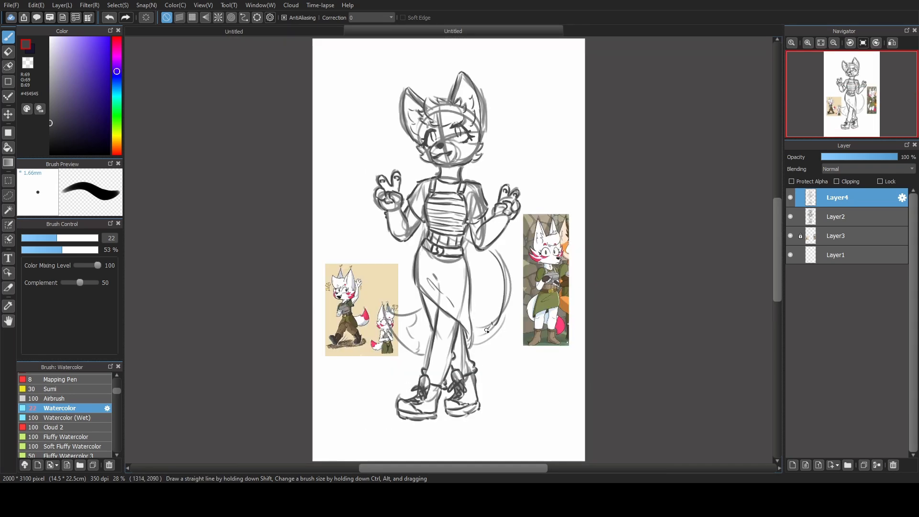
drag(385, 312, 420, 311)
drag(385, 314, 425, 357)
Hide Layer2 and thin the outlines of both eyes with the transparent colour.
click(790, 216)
drag(464, 236, 471, 241)
scroll(454, 90, up, 4)
key(z)
drag(361, 268, 364, 241)
mouse_move(358, 230)
mouse_down()
mouse_move(347, 245)
mouse_move(389, 225)
mouse_up()
drag(480, 209, 500, 227)
drag(489, 231, 499, 260)
drag(503, 269, 478, 274)
drag(366, 289, 374, 289)
drag(489, 273, 470, 274)
Touch up the lid lines of the eye below the taller ear and that ear's inner fur line, using brush size 14.3.
key(z)
click(43, 238)
drag(354, 259, 338, 256)
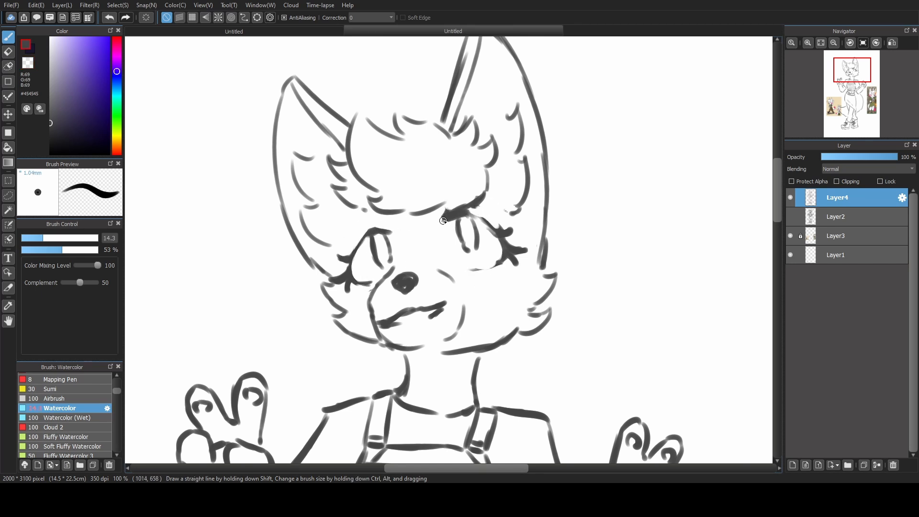
drag(472, 219, 497, 238)
drag(474, 270, 503, 257)
key(ctrl+z)
drag(516, 208, 510, 216)
click(30, 64)
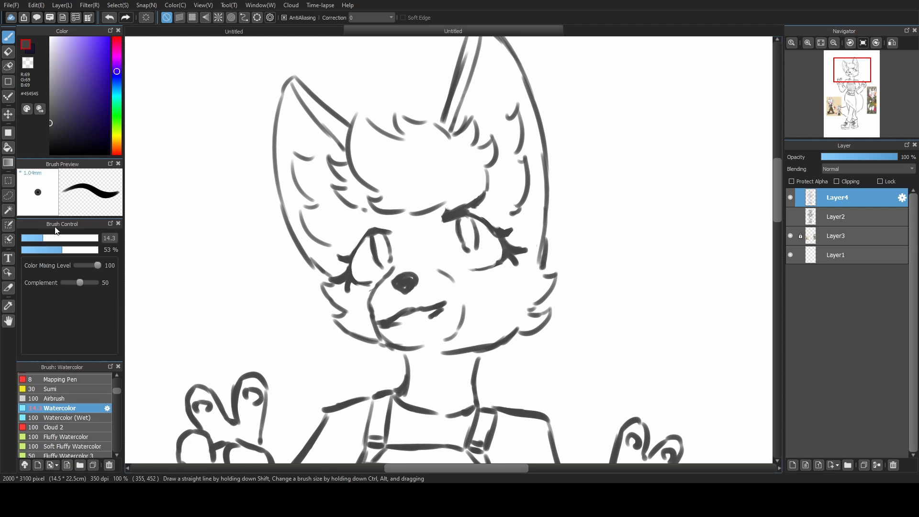
Set the brush size to 18 and extend both neck lines up to the jaw.
drag(43, 238, 52, 235)
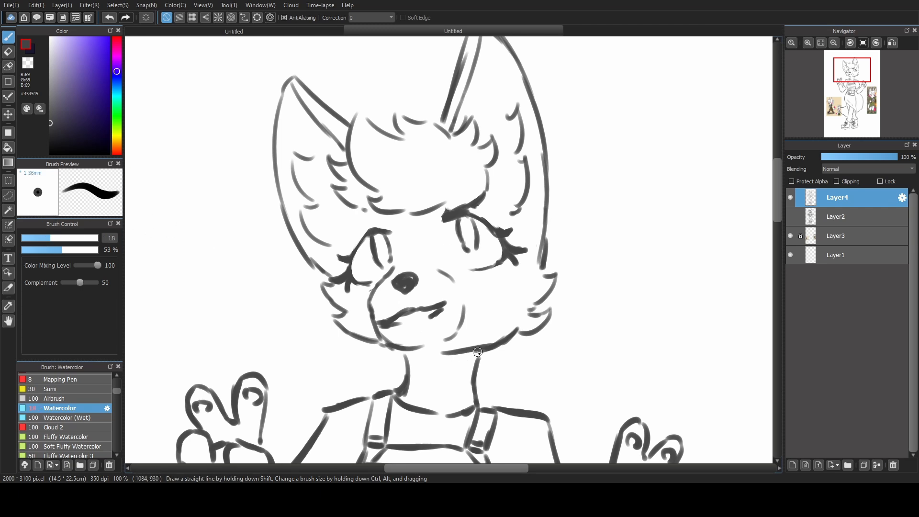
drag(478, 352, 477, 406)
drag(406, 365, 404, 384)
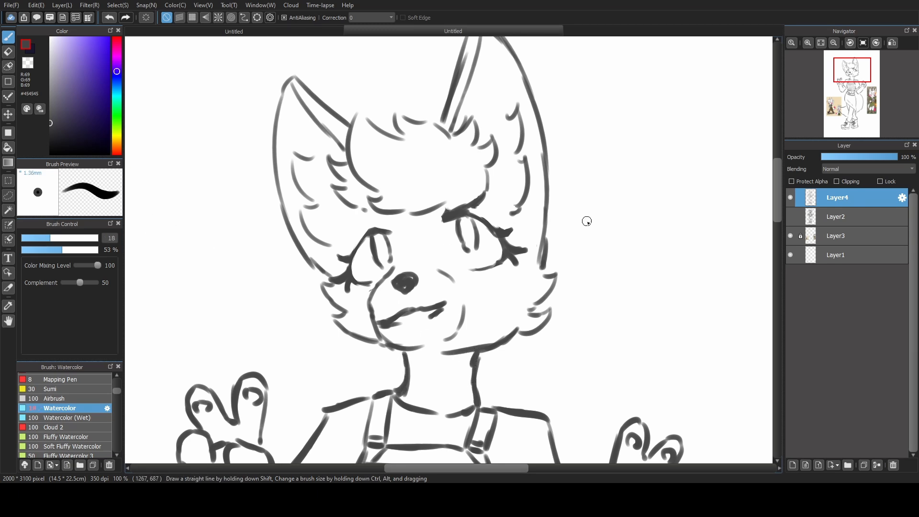
click(820, 43)
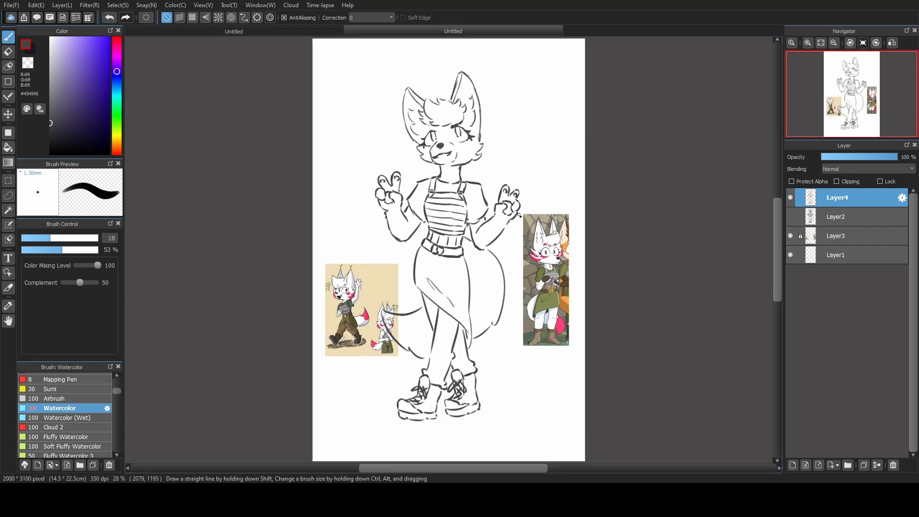
Draw thin crease lines above both eyes with a brush size of 13.1.
scroll(463, 97, up, 4)
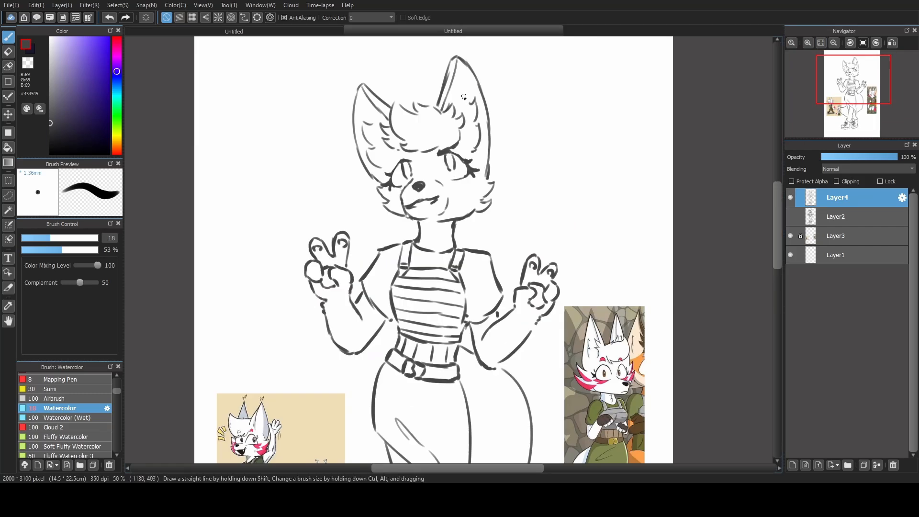
click(41, 238)
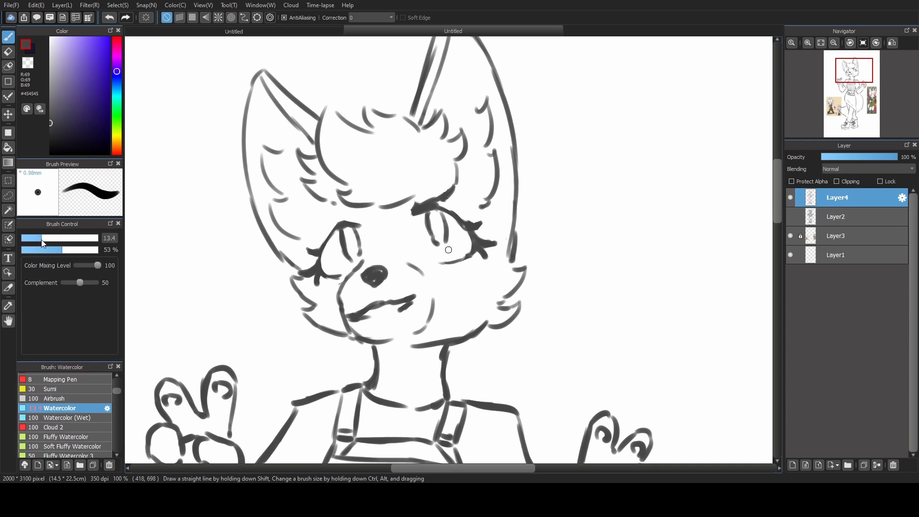
key(ctrl+z)
drag(317, 242, 331, 218)
key(ctrl+z)
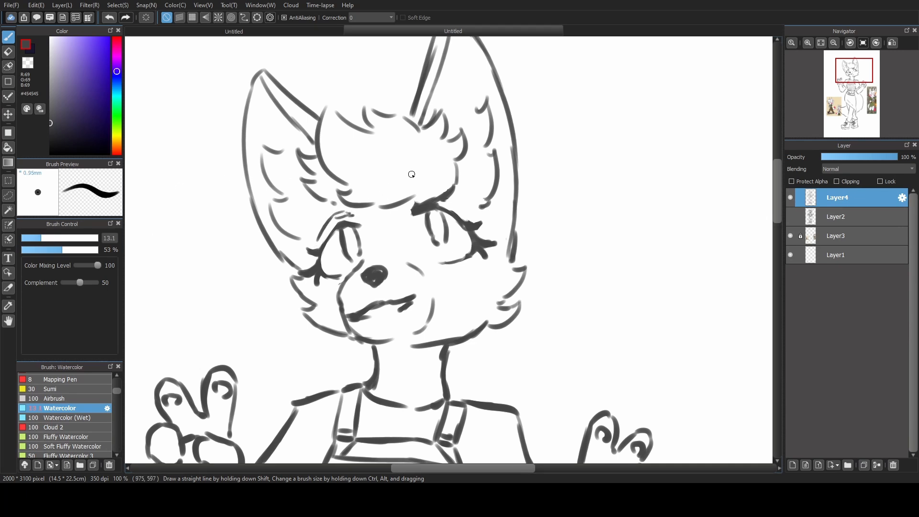
key(ctrl+z)
drag(444, 200, 465, 211)
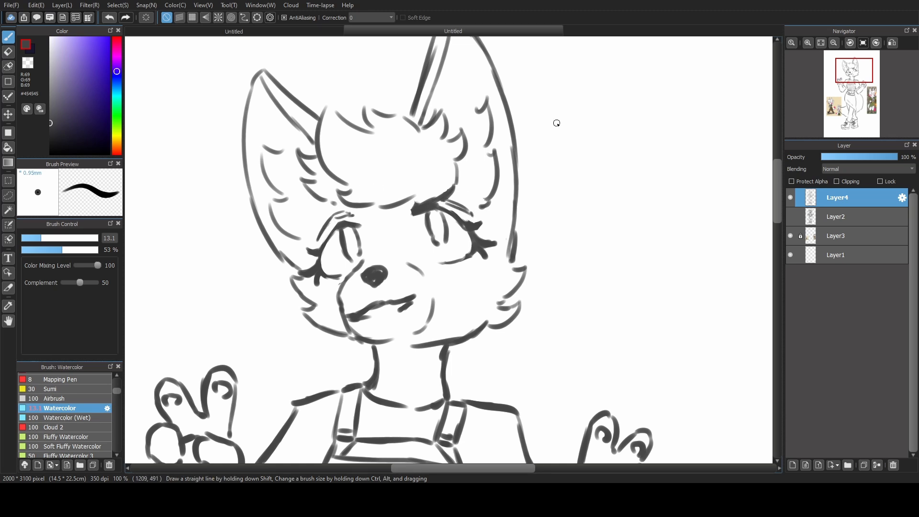
click(821, 44)
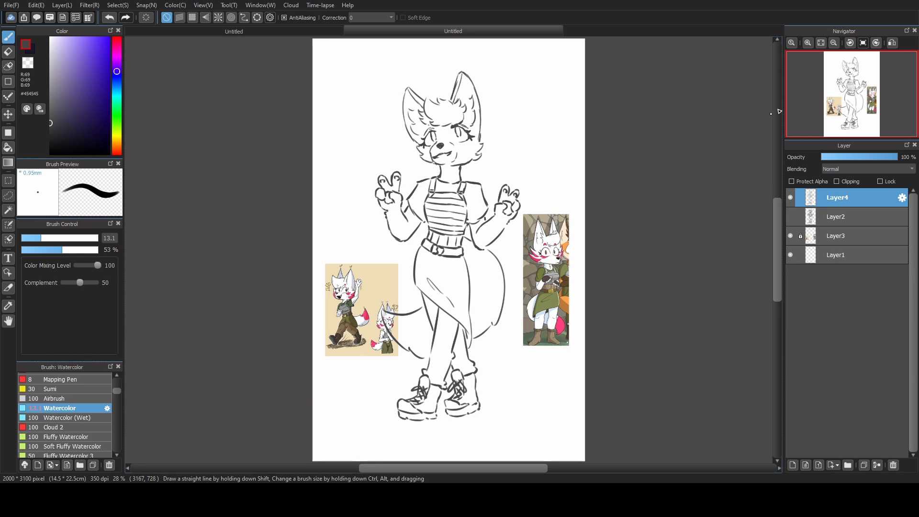
Check the sketch with the view flipped horizontally and add a new layer between Layer4 and Layer2.
click(889, 47)
click(887, 46)
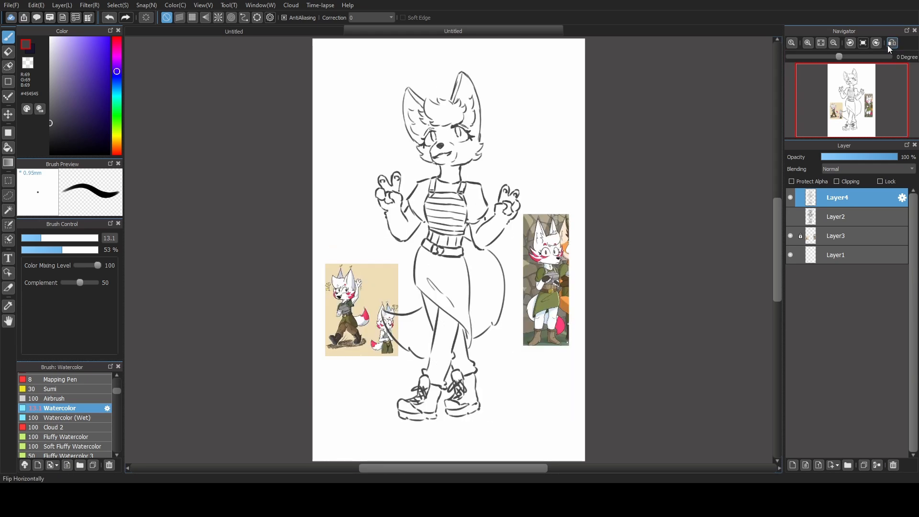
click(821, 222)
click(793, 465)
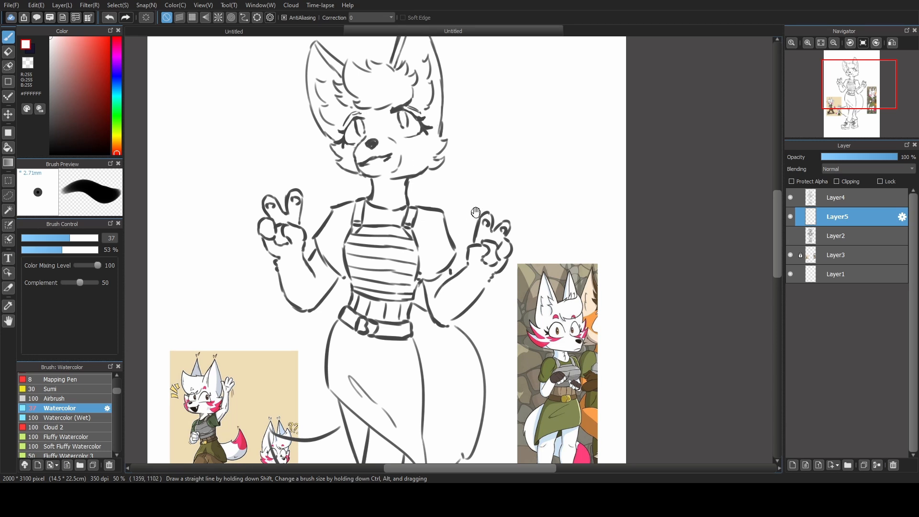
drag(475, 212, 465, 261)
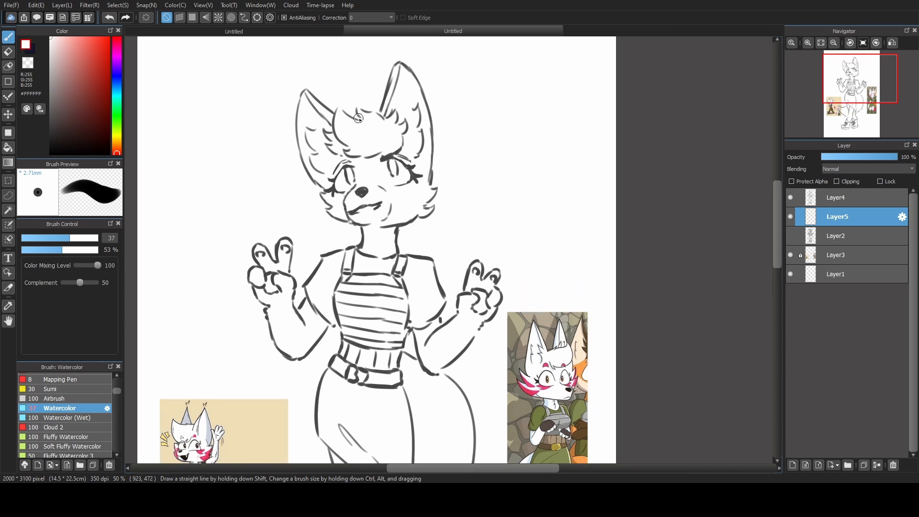
click(820, 44)
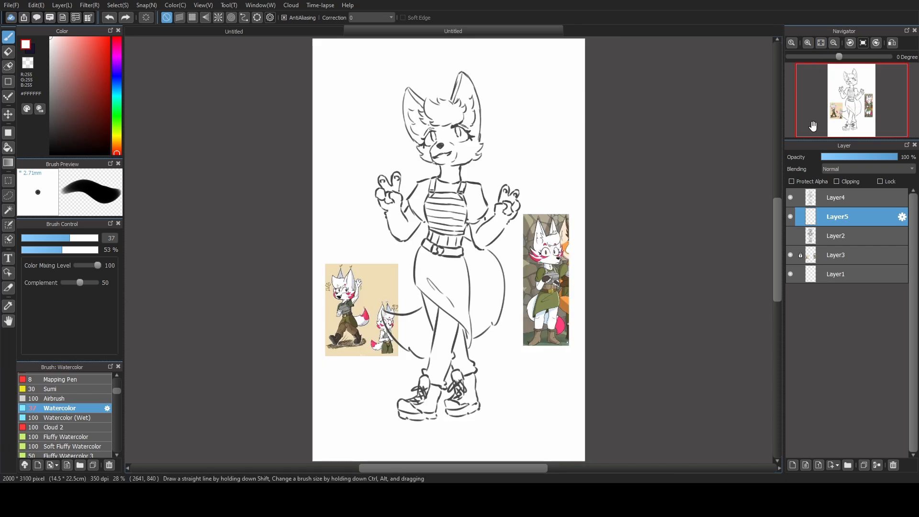
Sample the stone grey-brown #7D796C from the reference image and cover the whole canvas on Layer1 with filled rectangles.
click(840, 271)
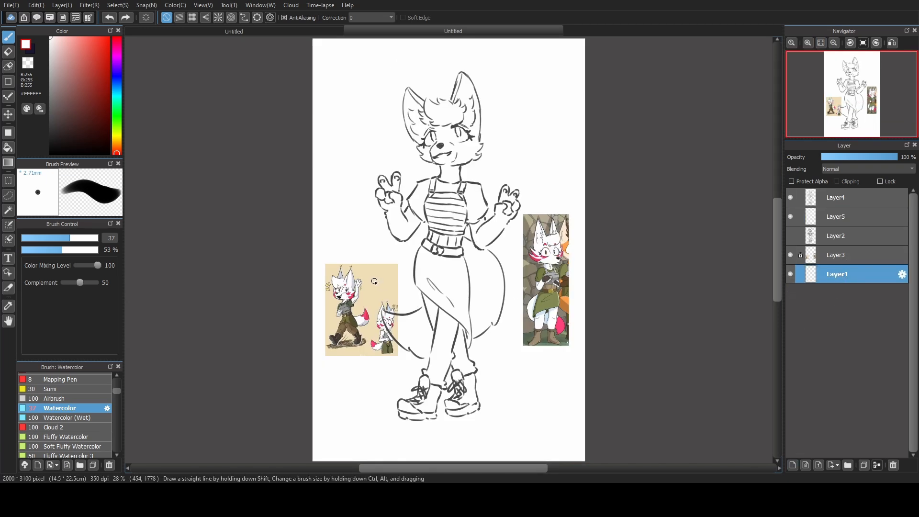
alt+click(530, 218)
click(92, 238)
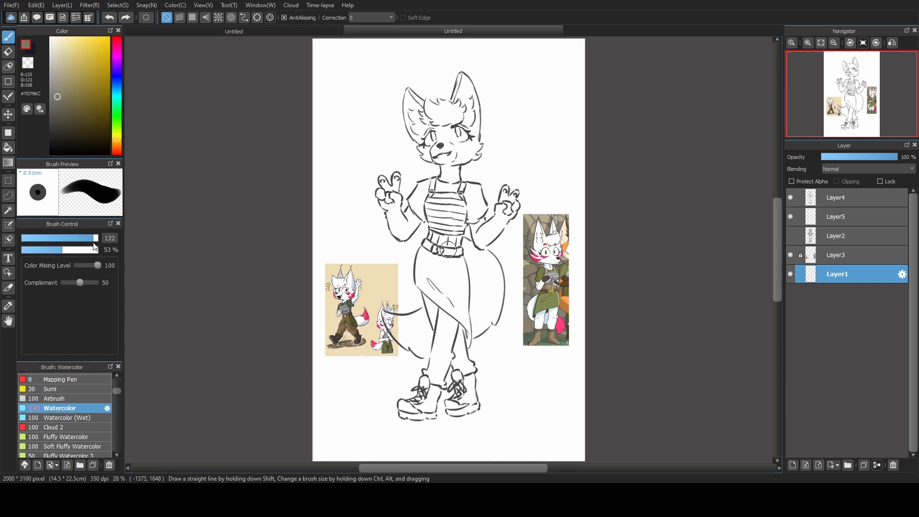
click(73, 238)
click(8, 133)
drag(257, 203, 633, 462)
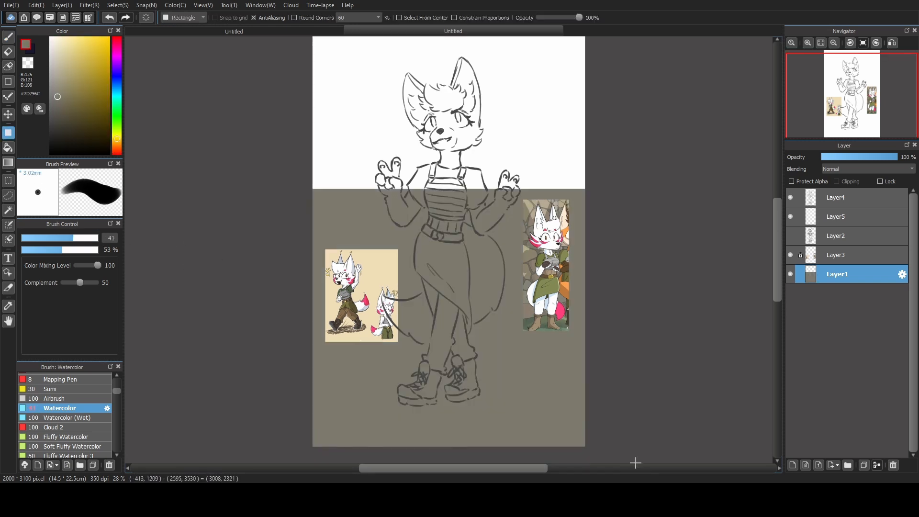
scroll(406, 127, up, 3)
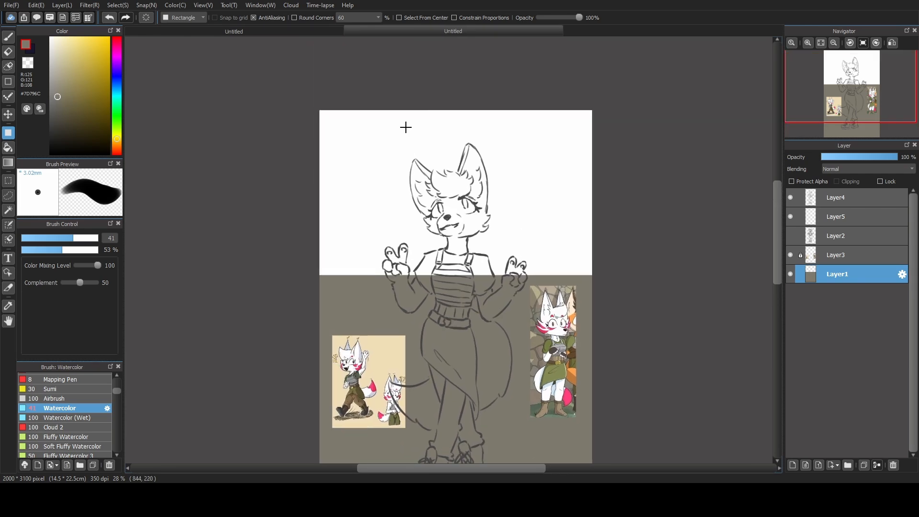
drag(297, 98, 650, 307)
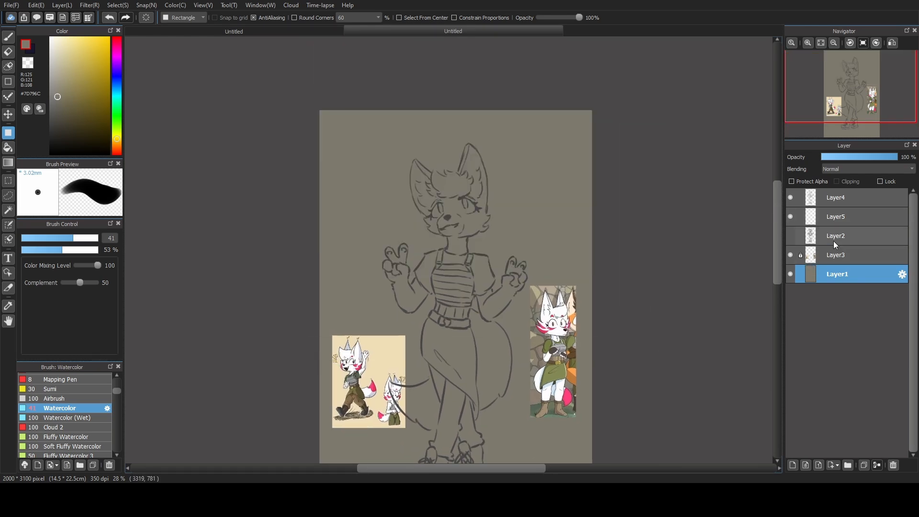
On Layer5, sample white from the reference fox and paint the inside of the face with brush size 105.
click(827, 220)
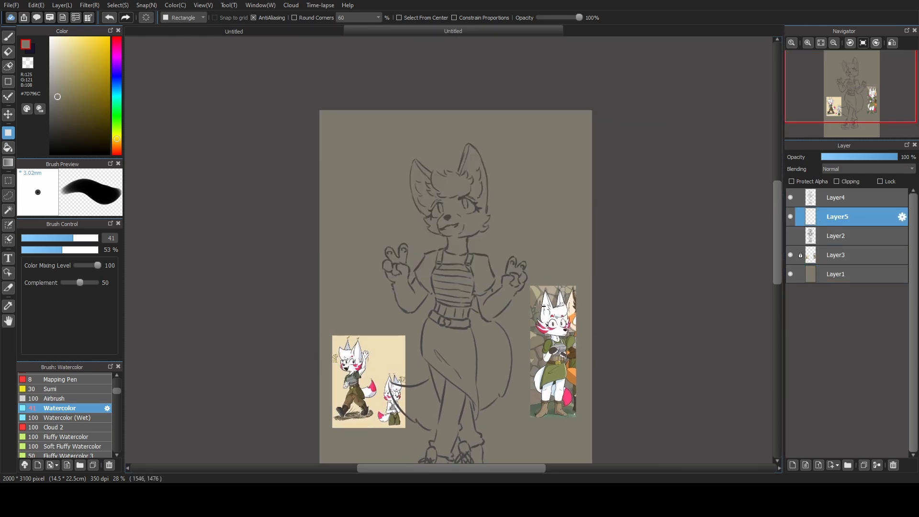
alt+click(552, 307)
click(8, 38)
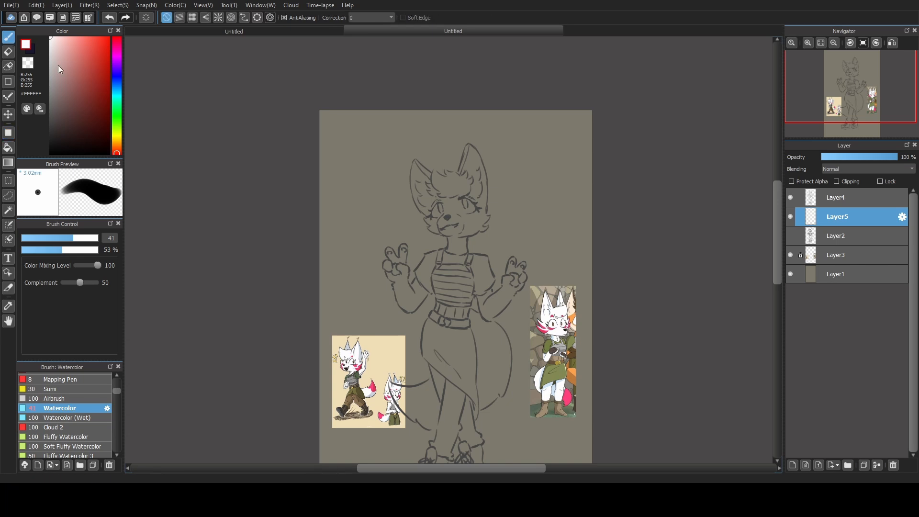
drag(83, 240, 91, 240)
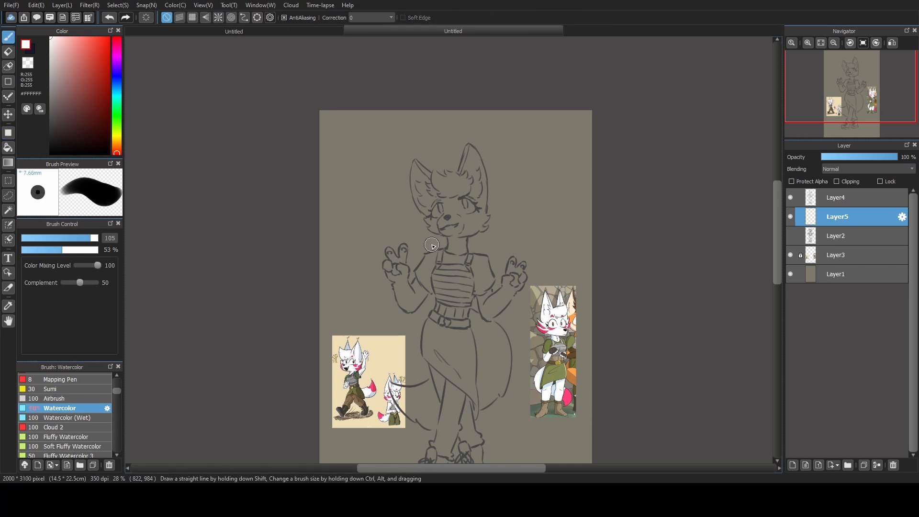
scroll(513, 189, up, 3)
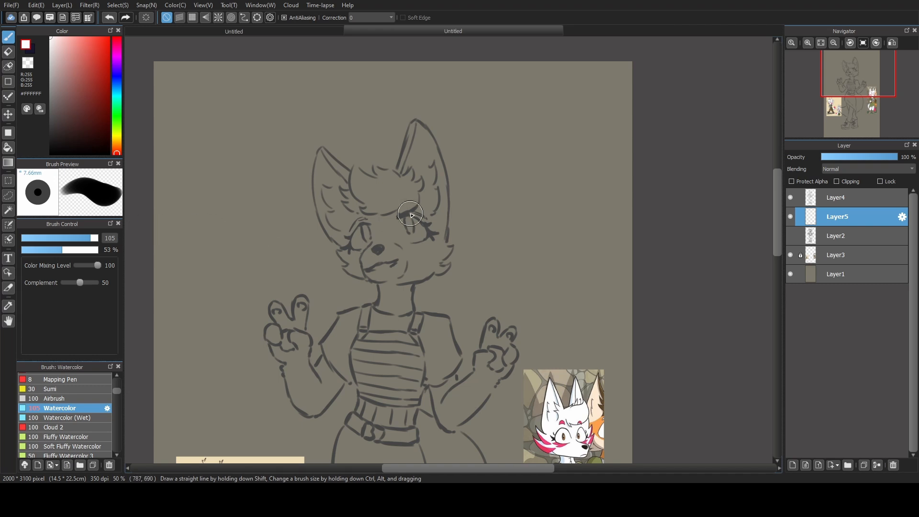
mouse_move(505, 265)
mouse_down()
mouse_move(515, 150)
mouse_move(517, 180)
mouse_move(493, 202)
mouse_up()
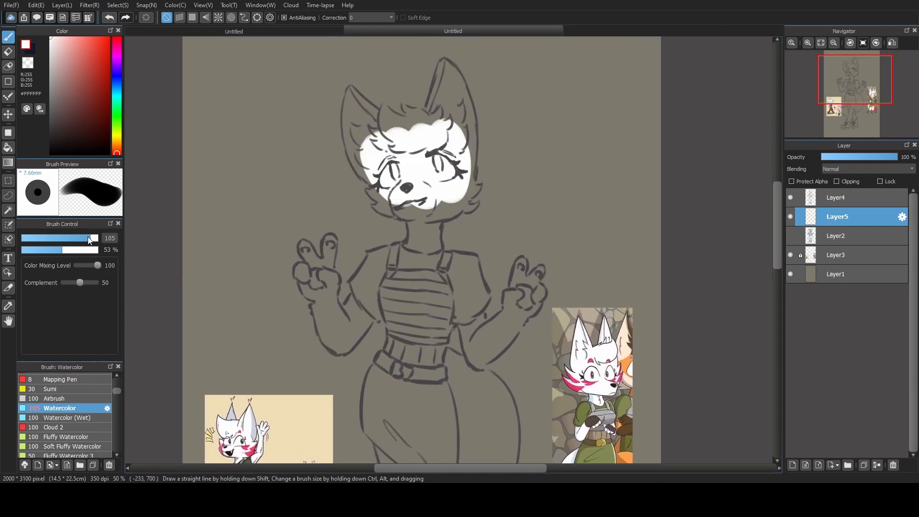
Fill the remaining head, body, clothes, tail and boots with white, using smaller brush sizes of 58 and 66.
drag(89, 241, 82, 239)
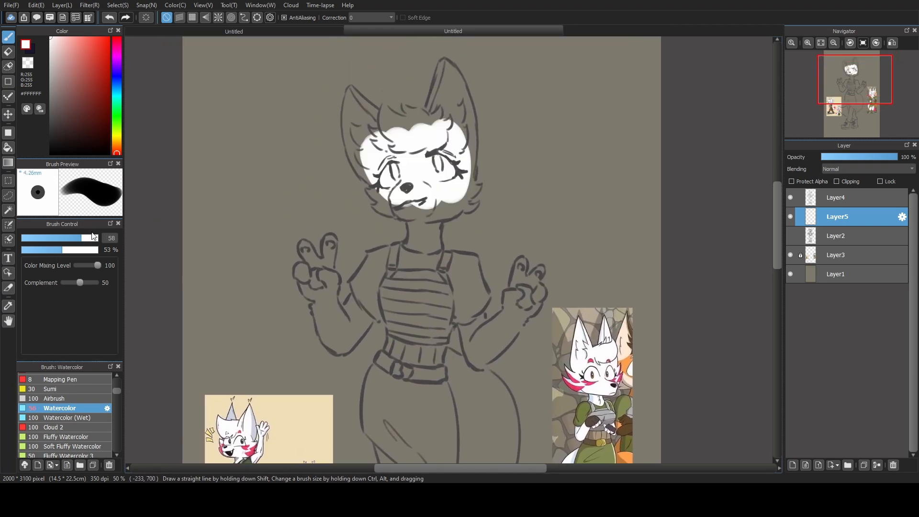
mouse_move(380, 192)
mouse_down()
mouse_move(368, 192)
mouse_move(466, 194)
mouse_up()
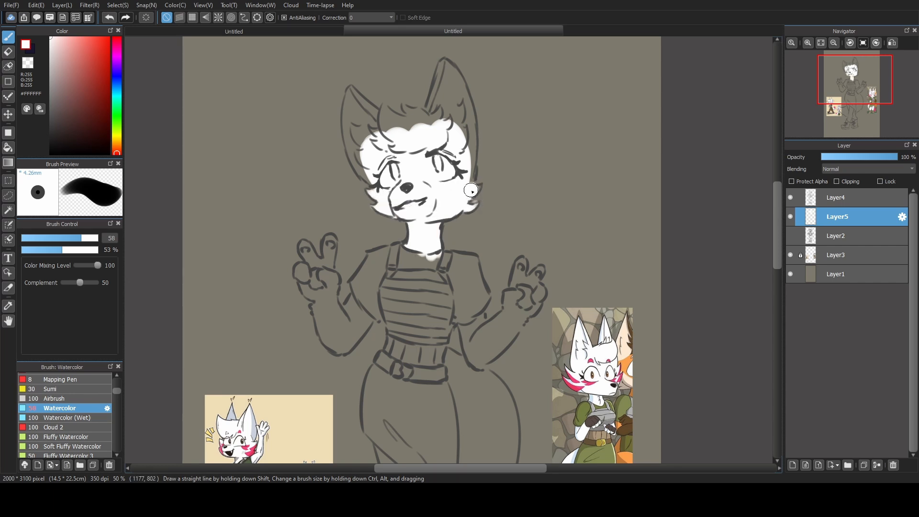
mouse_move(468, 183)
mouse_down()
mouse_move(469, 122)
mouse_move(472, 143)
mouse_move(444, 66)
mouse_move(432, 115)
mouse_move(443, 76)
mouse_move(449, 122)
mouse_up()
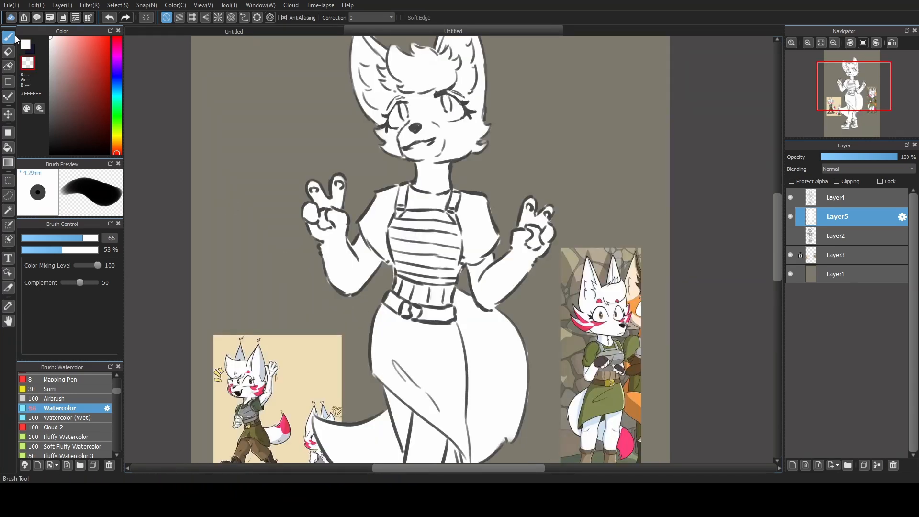
click(26, 47)
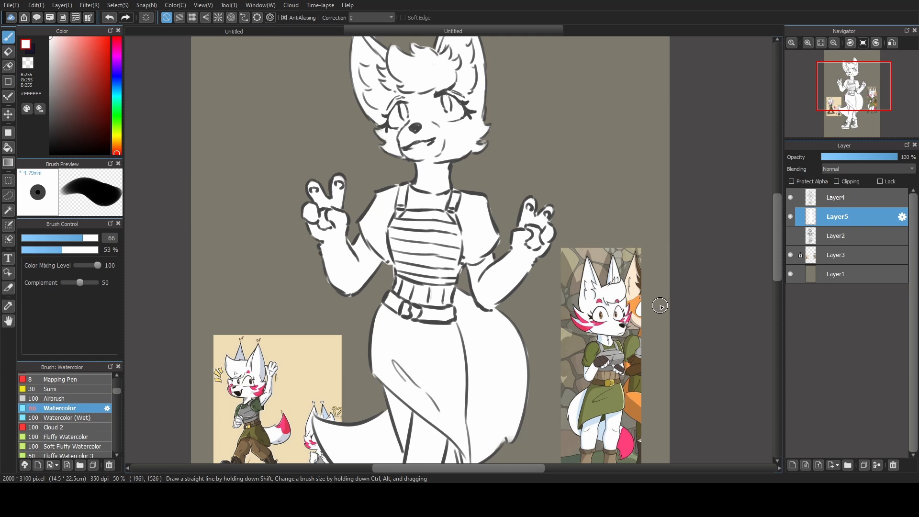
Add a layer clipped to Layer5 and paint the tail tip with the pinkish red #ED355E sampled from the reference.
click(793, 465)
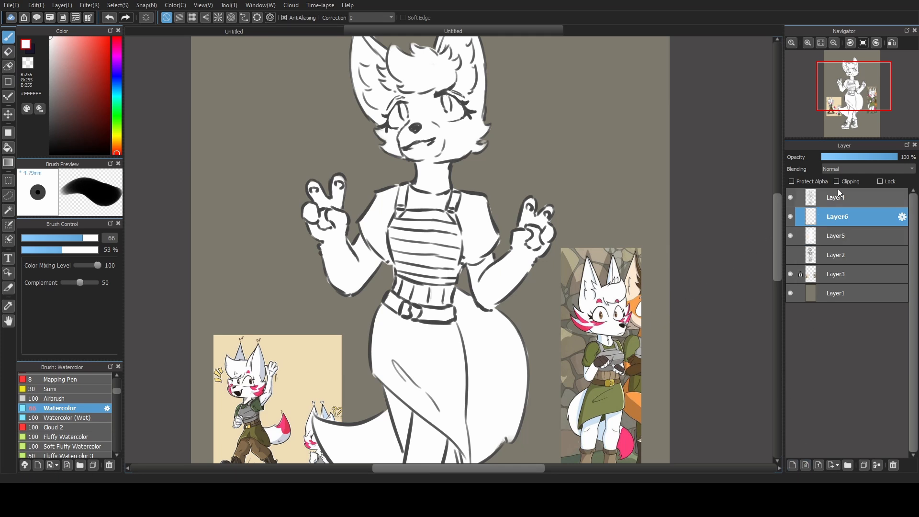
click(836, 181)
alt+click(586, 326)
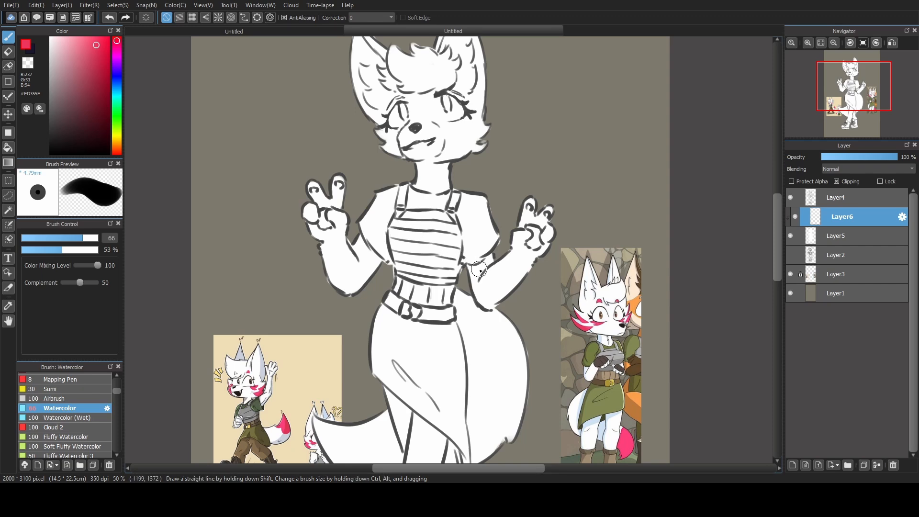
scroll(461, 283, down, 3)
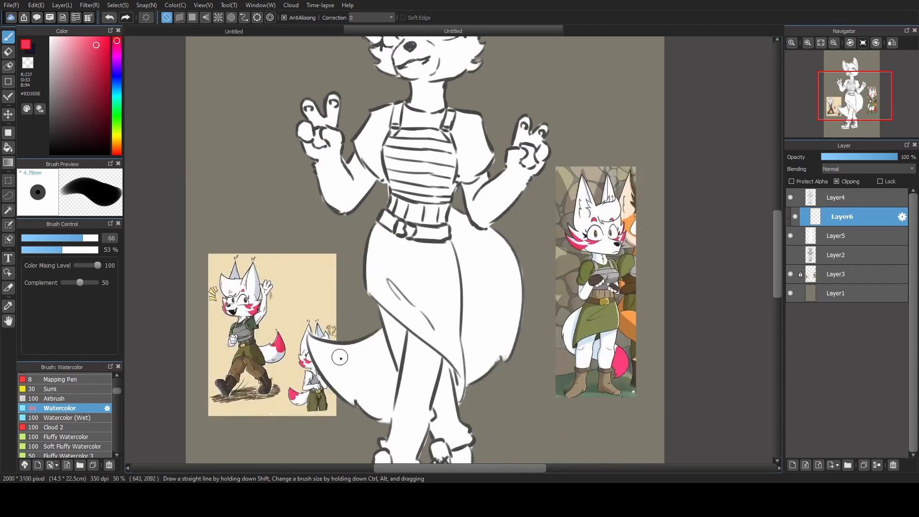
mouse_move(345, 344)
mouse_down()
mouse_move(358, 379)
mouse_move(353, 399)
mouse_move(327, 385)
mouse_move(329, 365)
mouse_move(349, 395)
mouse_up()
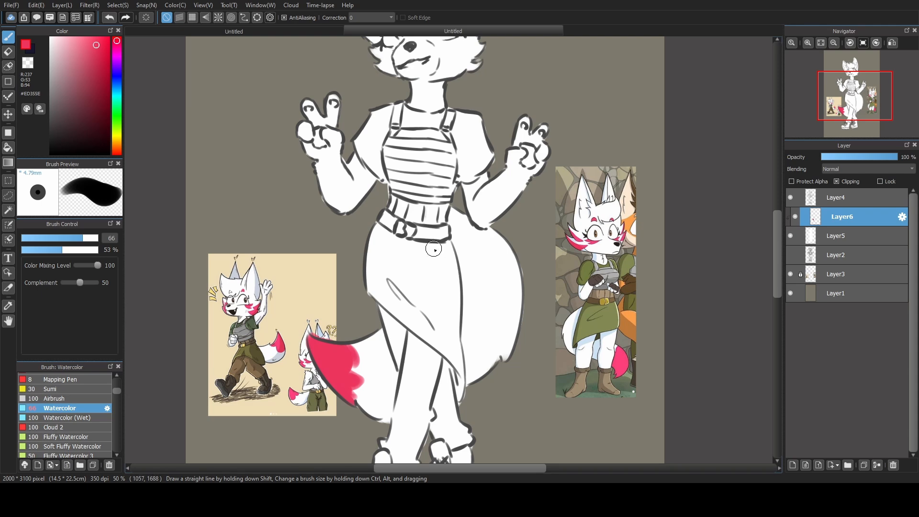
Paint the pinkish-red brow, under-eye and cheek markings on the face with brush size 29.
drag(424, 190, 418, 322)
drag(69, 238, 63, 238)
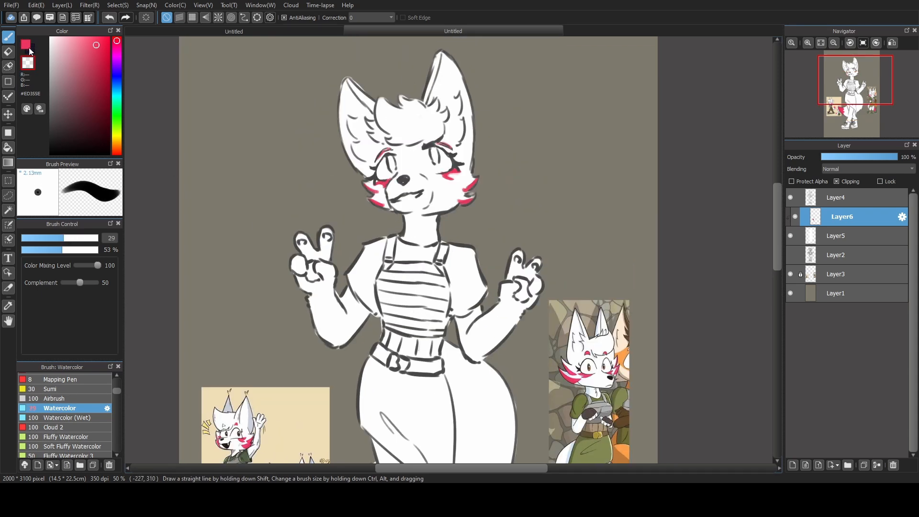
click(32, 48)
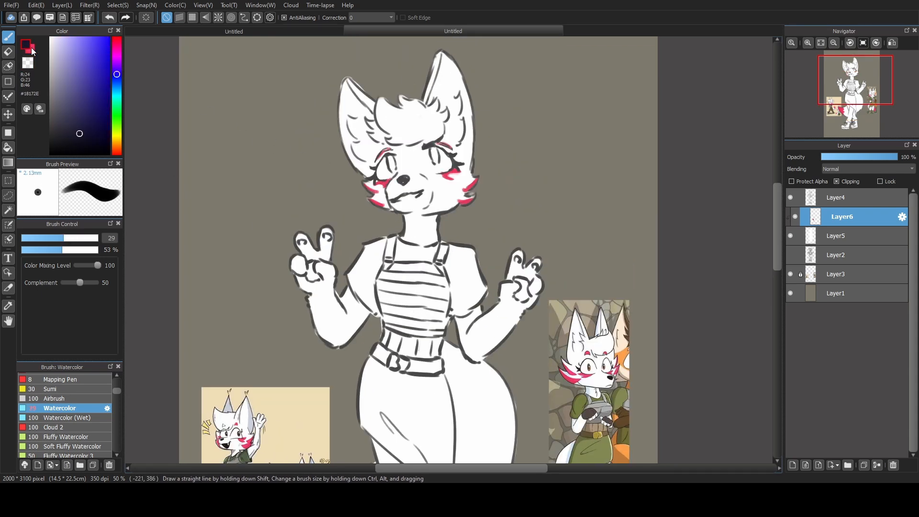
click(22, 48)
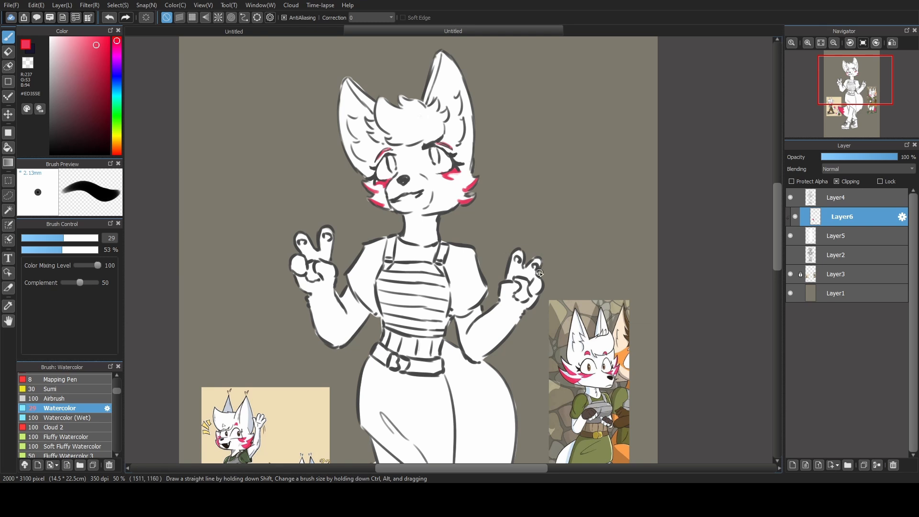
drag(562, 309, 557, 209)
drag(479, 176, 491, 247)
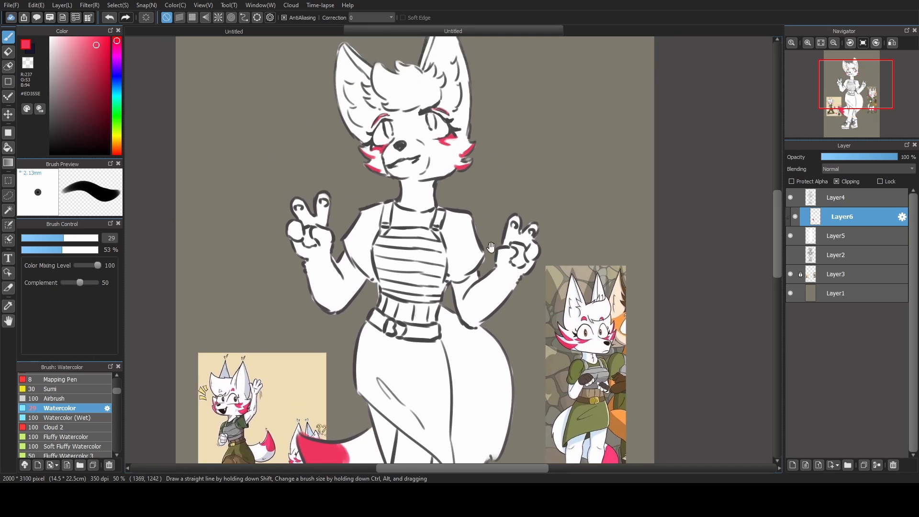
Paint the finger and palm pads of both hands in lighter pink #EC8BA0 and merge the markings layer into Layer5.
click(75, 45)
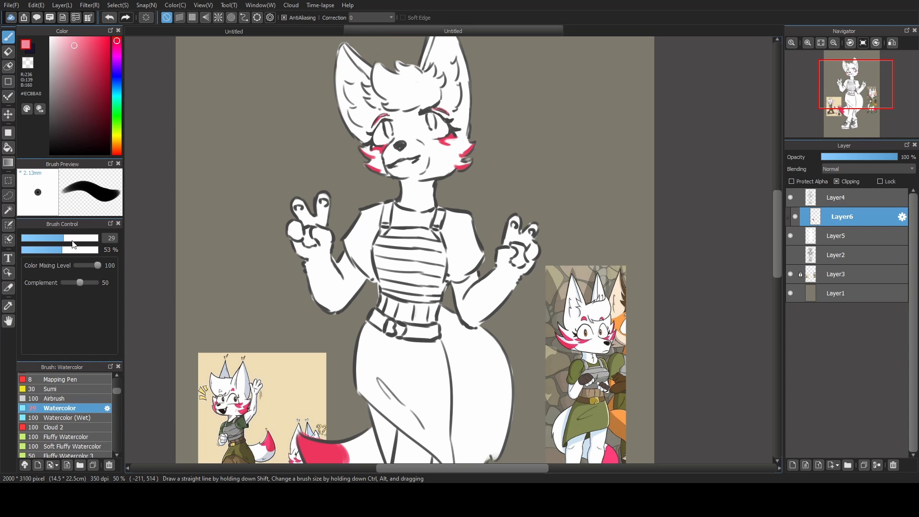
drag(344, 212, 341, 245)
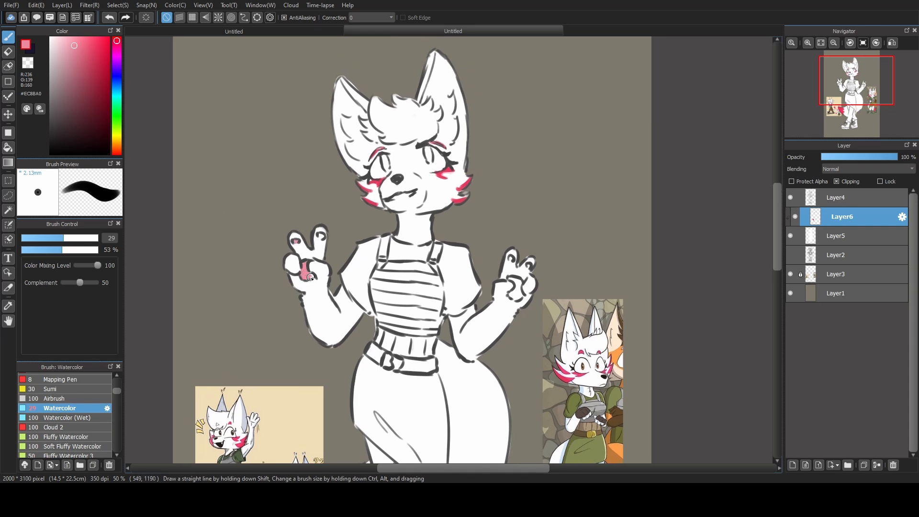
key(ctrl+e)
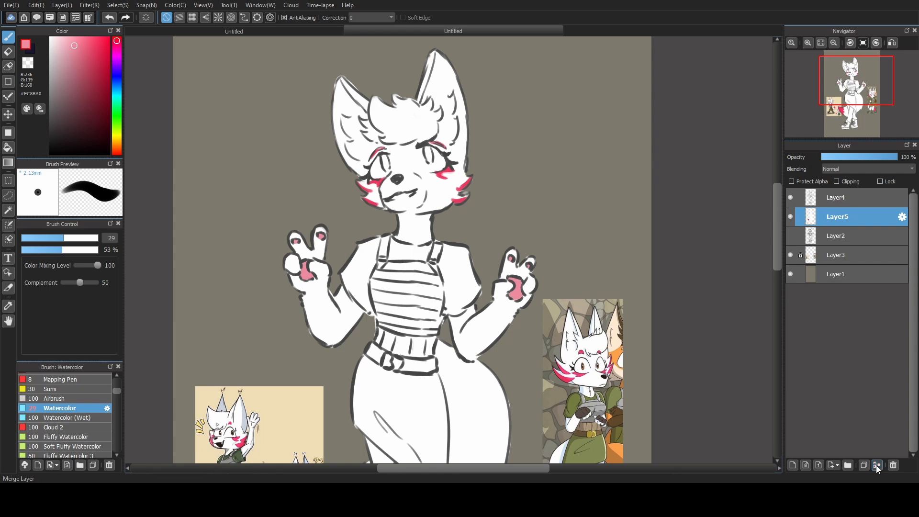
Add a layer above Layer5 and paint the skirt and shirt in olive green #828953 sampled from the reference, with brush size 68.
click(793, 464)
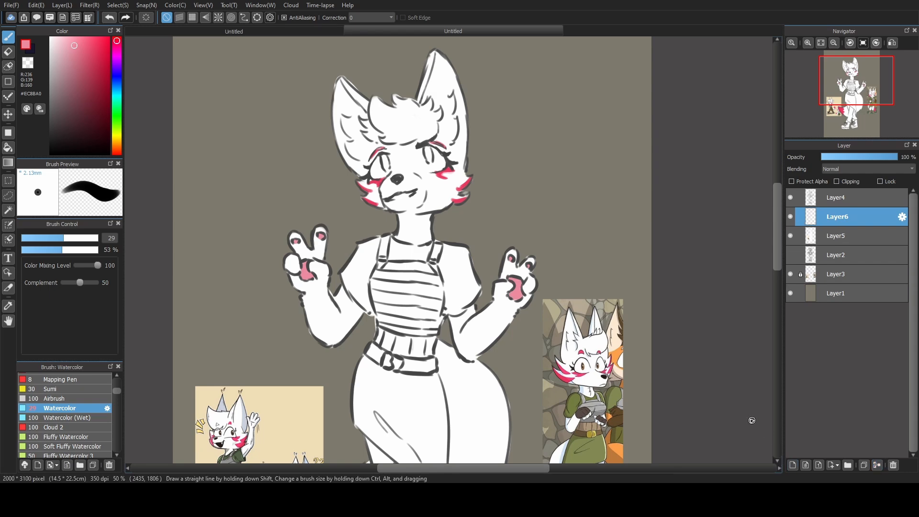
scroll(547, 383, down, 5)
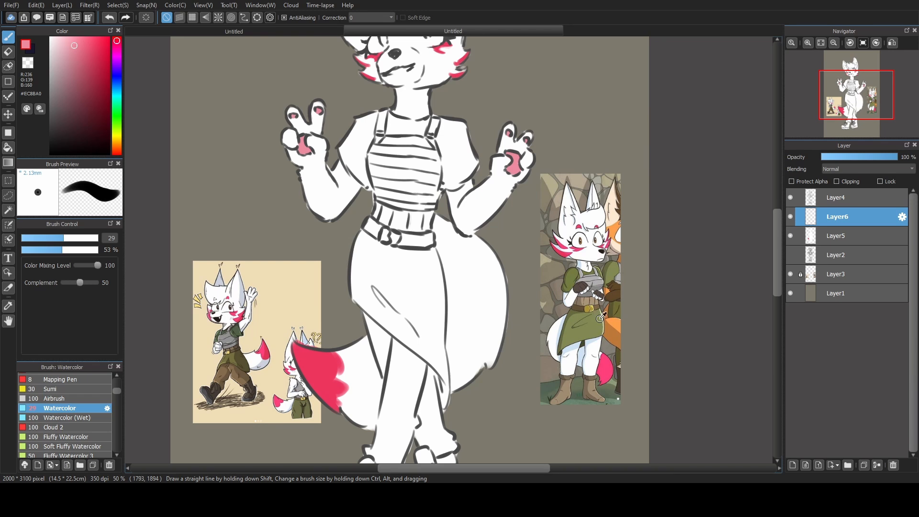
right_click(600, 318)
click(83, 239)
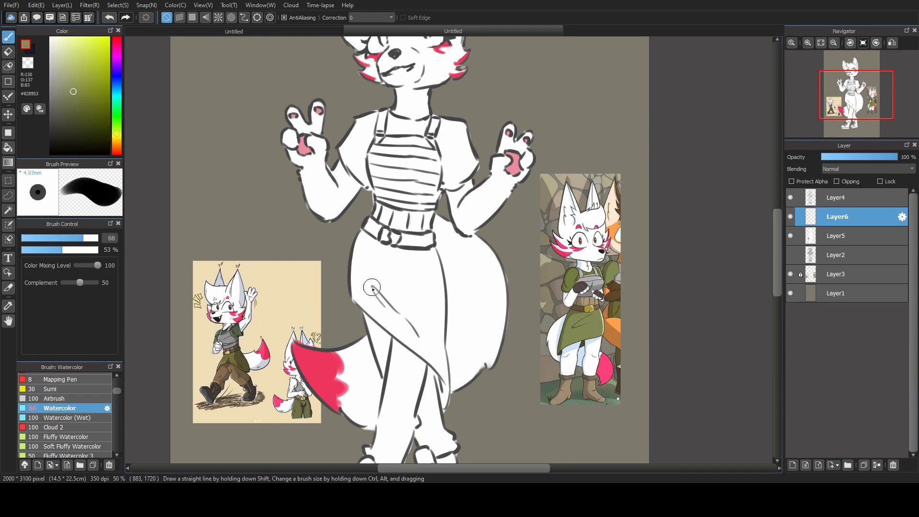
mouse_move(371, 288)
mouse_down()
mouse_move(352, 283)
mouse_move(376, 309)
mouse_move(348, 265)
mouse_move(364, 235)
mouse_move(388, 253)
mouse_move(395, 311)
mouse_up()
click(836, 181)
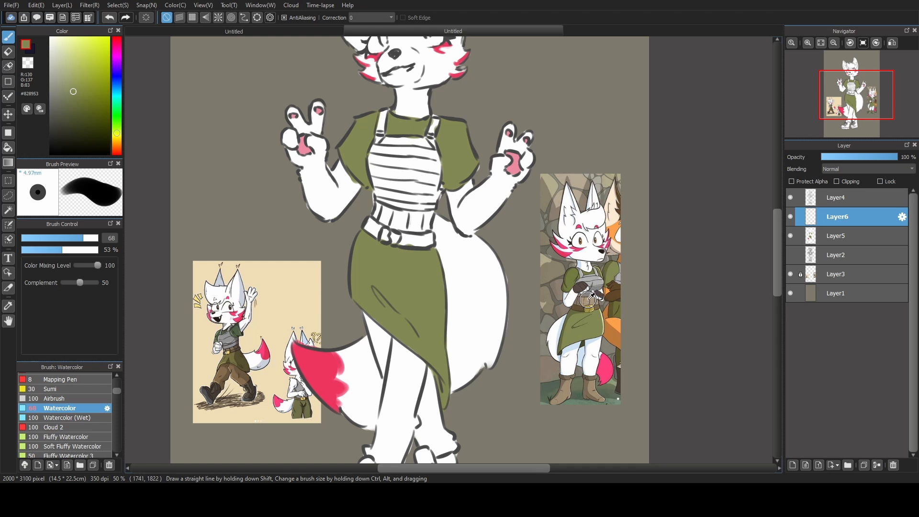
Using reference colours, paint the waistband tan #AC9677 and, on a layer clipped to Layer5, the belt dark brown #635130.
alt+click(588, 300)
mouse_move(379, 211)
mouse_down()
mouse_move(401, 214)
mouse_move(392, 220)
mouse_move(402, 227)
mouse_move(415, 225)
mouse_move(403, 216)
mouse_move(432, 215)
mouse_up()
click(836, 181)
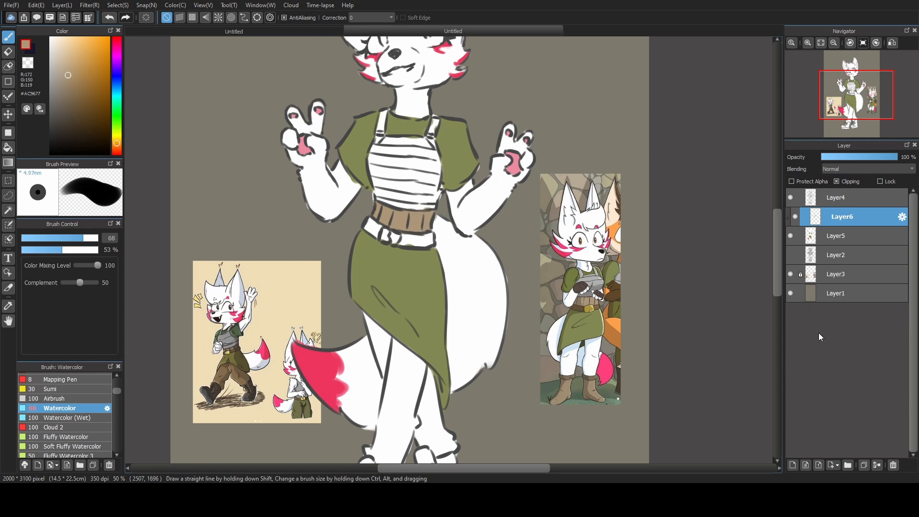
alt+click(582, 309)
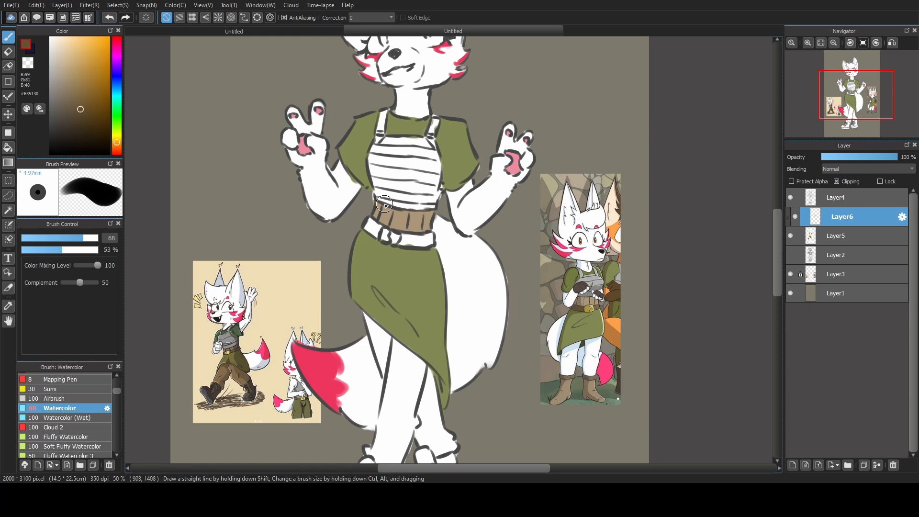
mouse_move(372, 226)
mouse_down()
mouse_move(367, 234)
mouse_move(380, 216)
mouse_move(371, 222)
mouse_up()
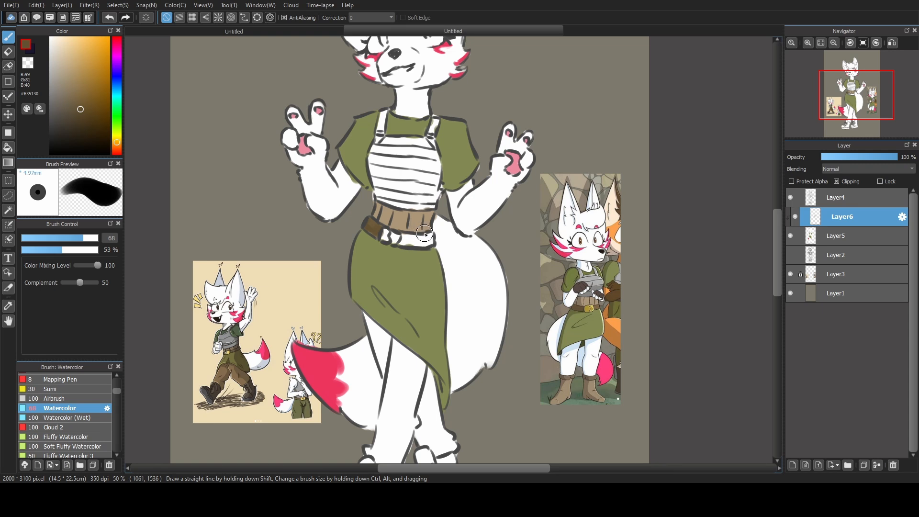
mouse_move(408, 235)
mouse_down()
mouse_move(404, 242)
mouse_move(428, 240)
mouse_up()
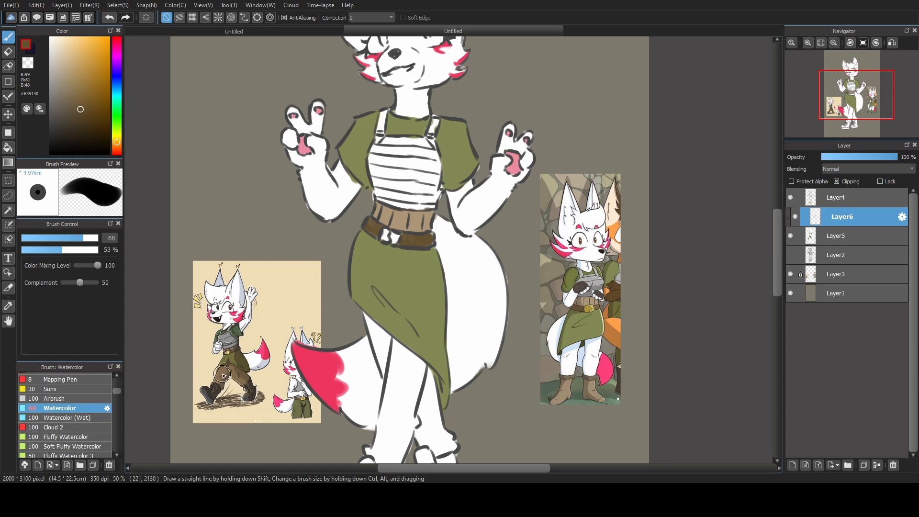
Sample the trouser brown #856C4D from the walking reference fox and paint the legs below the skirt.
alt+click(223, 372)
scroll(468, 332, down, 4)
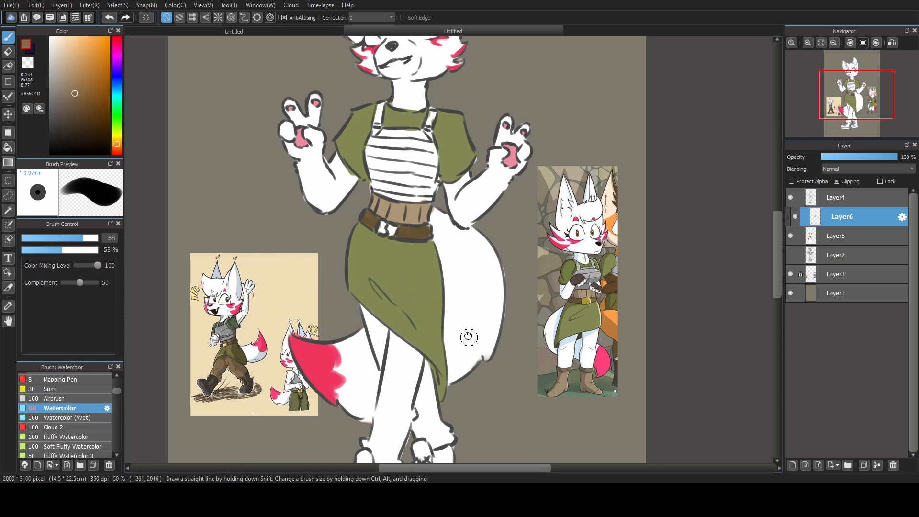
mouse_move(370, 324)
mouse_down()
mouse_move(385, 339)
mouse_move(364, 328)
mouse_move(376, 342)
mouse_move(396, 351)
mouse_move(392, 340)
mouse_move(382, 349)
mouse_move(381, 307)
mouse_move(382, 328)
mouse_move(390, 293)
mouse_move(402, 308)
mouse_move(397, 326)
mouse_move(410, 295)
mouse_move(408, 319)
mouse_move(385, 287)
mouse_up()
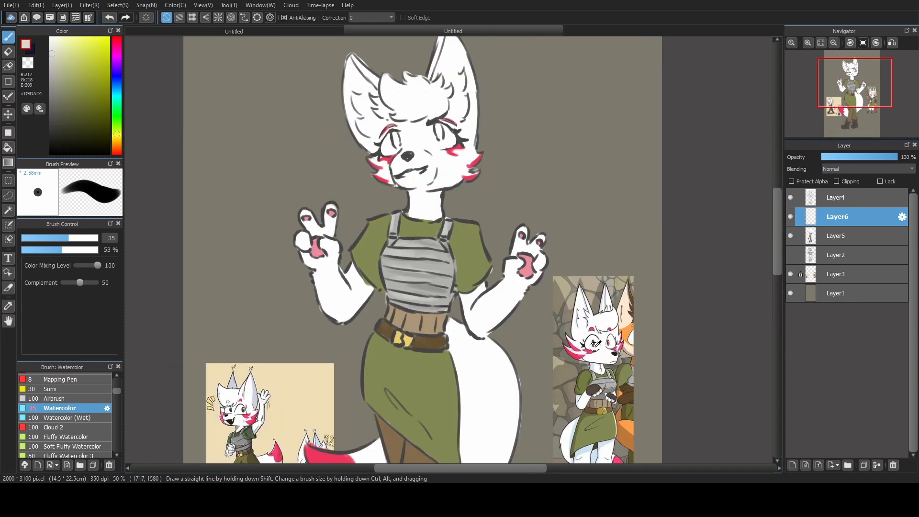
Sample the eye brown #B57F52 from the reference fox and paint both irises on Layer6 with brush size 35.
alt+click(595, 345)
scroll(598, 354, up, 5)
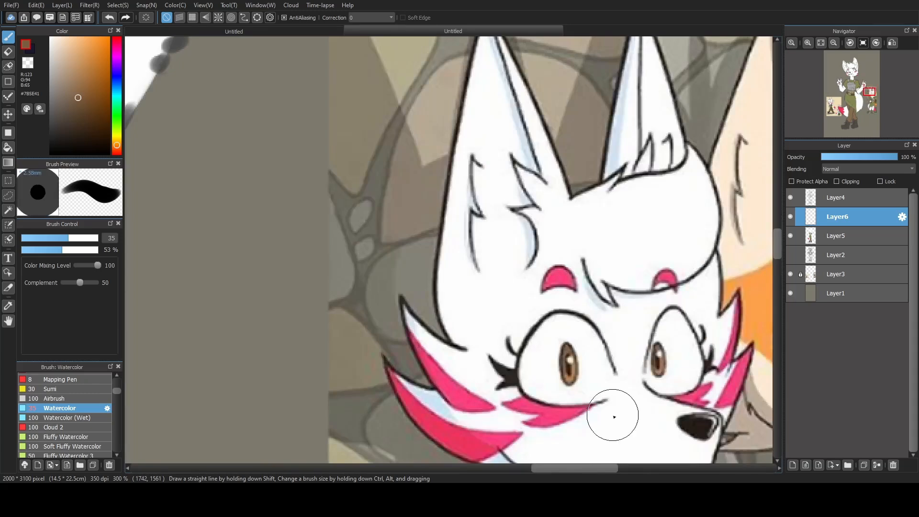
alt+click(572, 371)
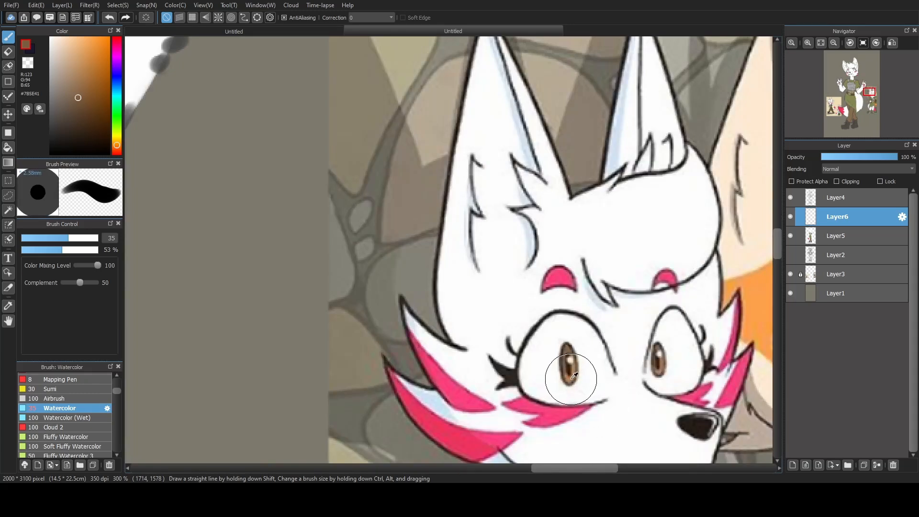
click(821, 43)
scroll(479, 113, up, 4)
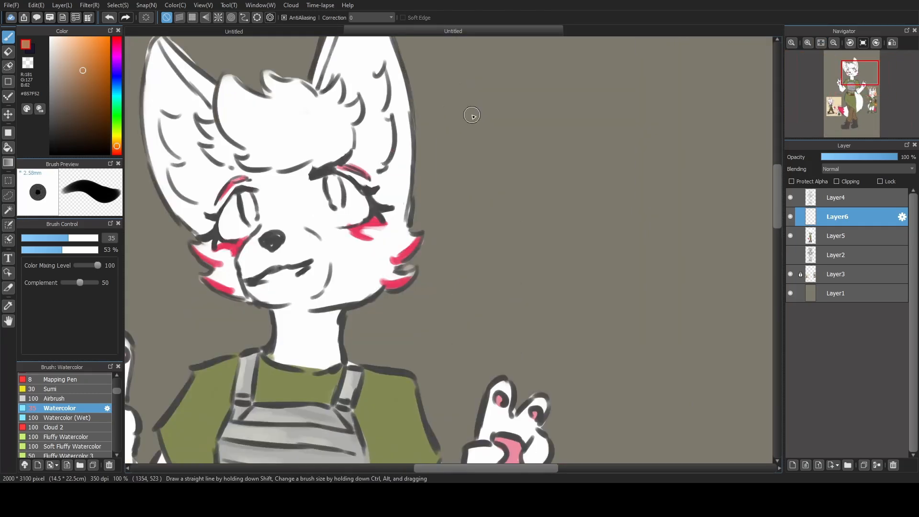
drag(245, 191, 249, 222)
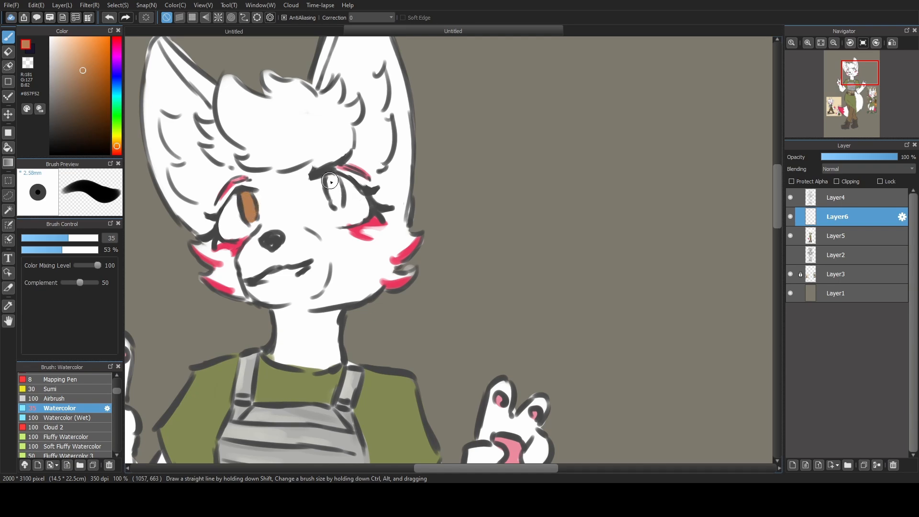
mouse_move(331, 182)
mouse_down()
mouse_move(338, 205)
mouse_move(336, 193)
mouse_up()
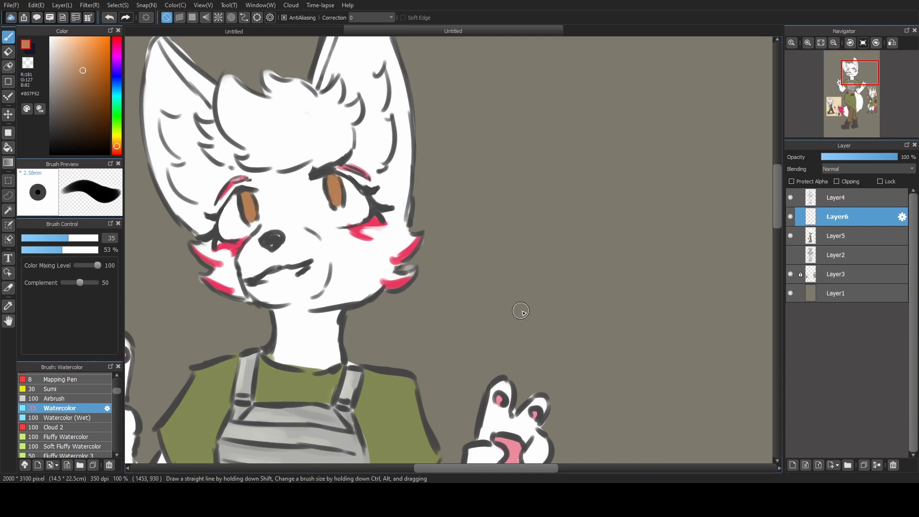
With Protect Alpha on, shade the upper part of both irises in a darker brown and merge the eye layer into Layer5.
drag(569, 366, 550, 128)
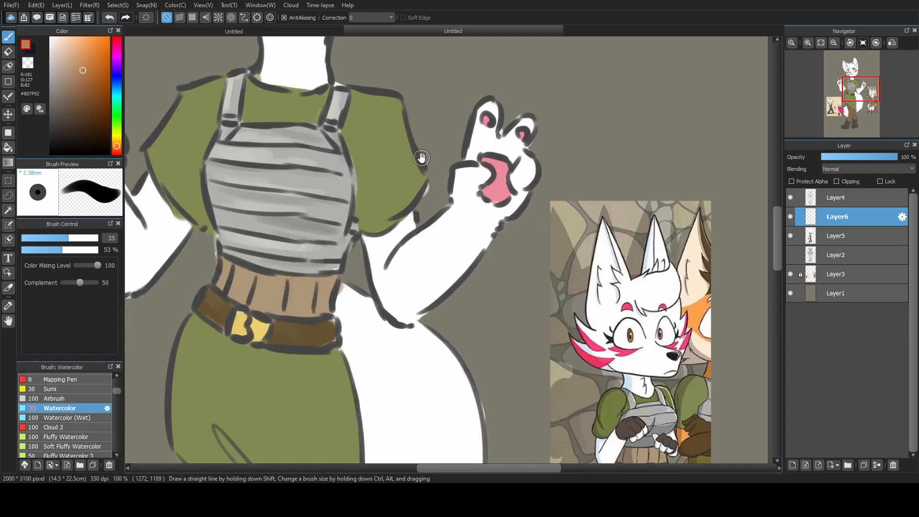
drag(407, 154, 507, 512)
click(800, 181)
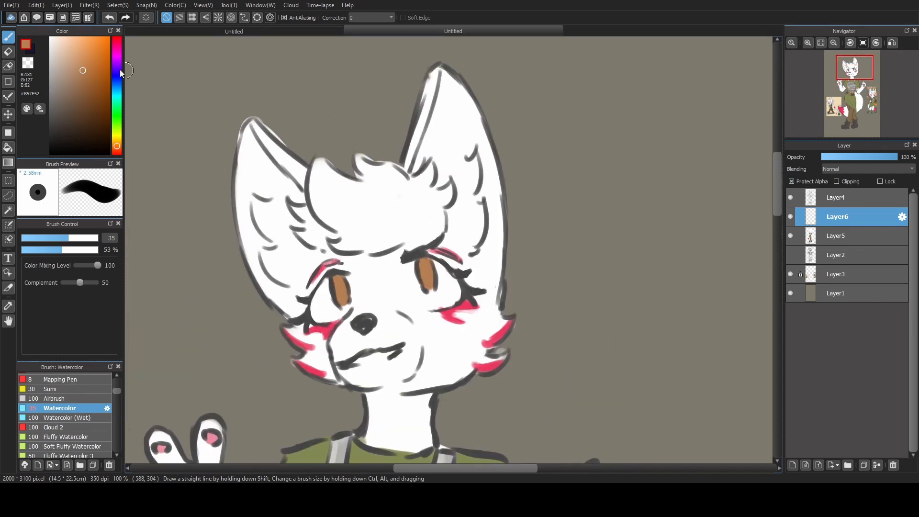
click(87, 92)
drag(581, 384, 496, 324)
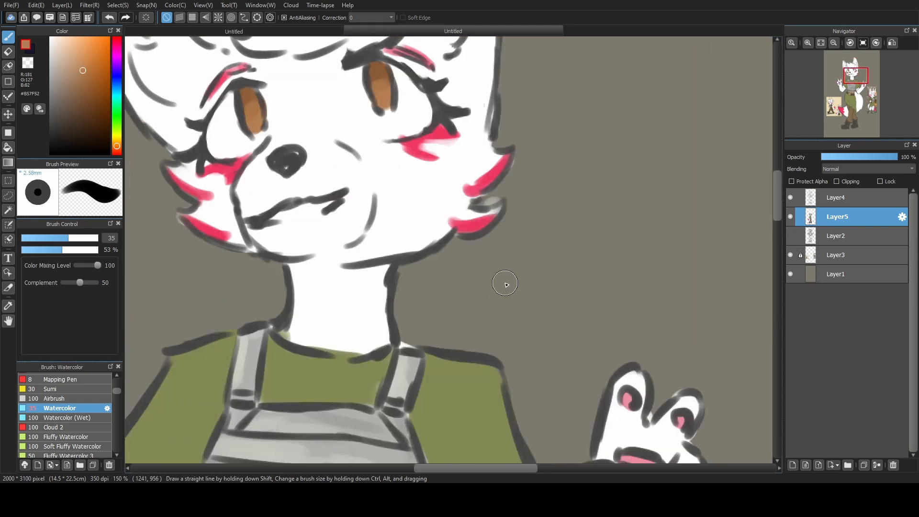
Add a layer above the line art and another layer directly above Layer5 with Multiply blending.
drag(492, 266, 538, 345)
key(ctrl+shift+n)
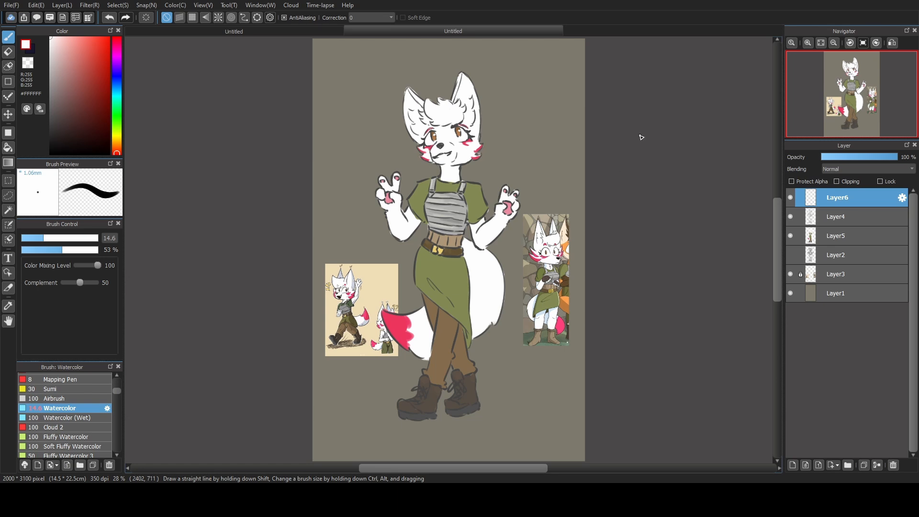
click(837, 236)
click(793, 465)
click(857, 169)
click(852, 187)
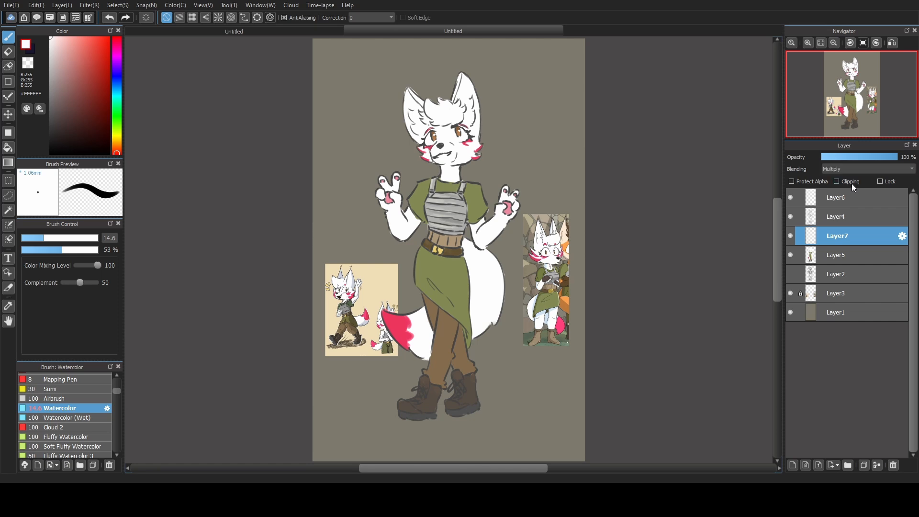
Choose bluish grey #ABB8D3 at brush size 127 for shading, and clip the Multiply layer to Layer5 with slightly lower opacity.
click(117, 71)
click(117, 82)
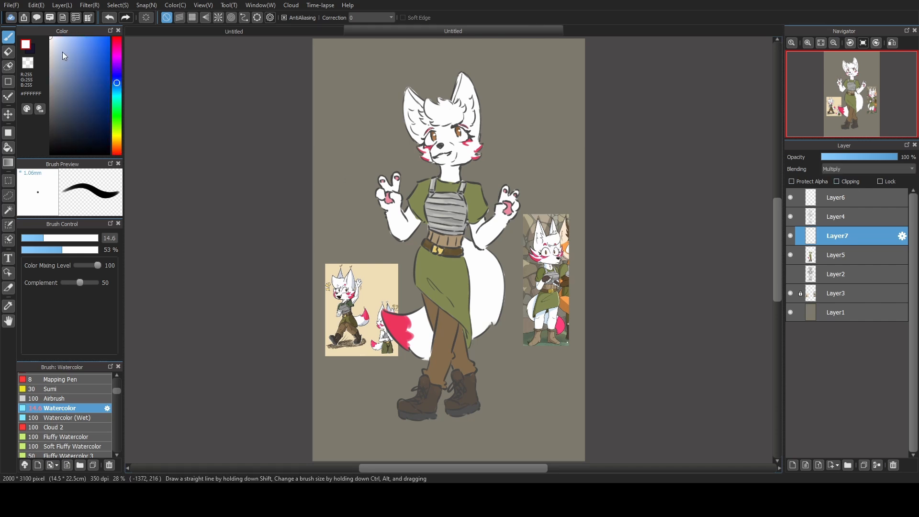
click(61, 57)
click(96, 237)
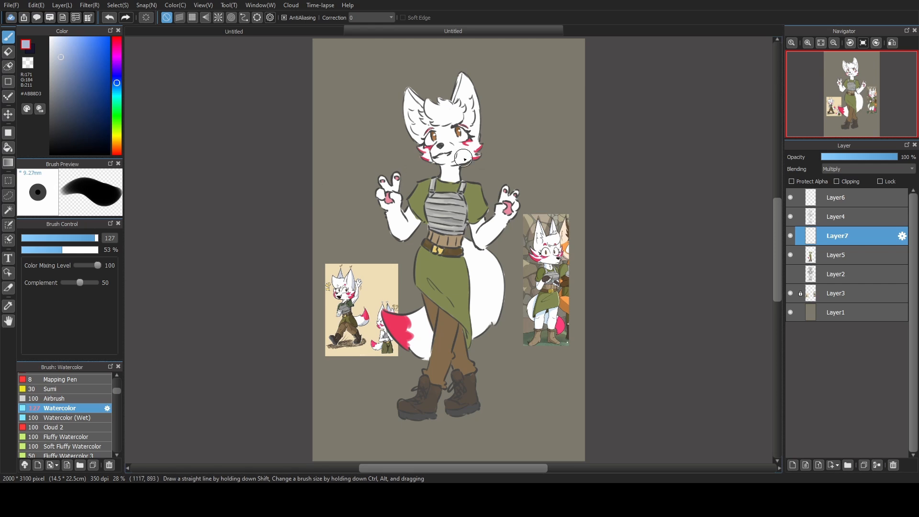
drag(454, 152, 448, 209)
key(ctrl+z)
click(847, 182)
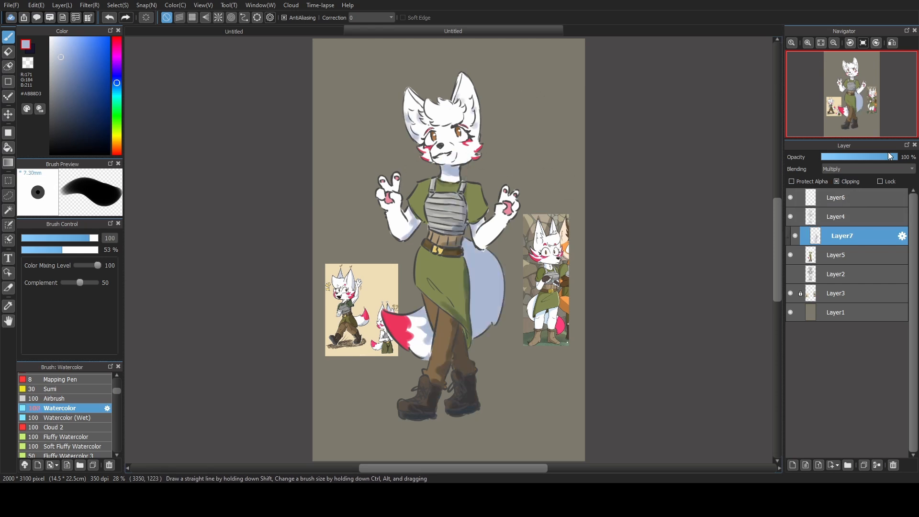
drag(889, 156, 882, 156)
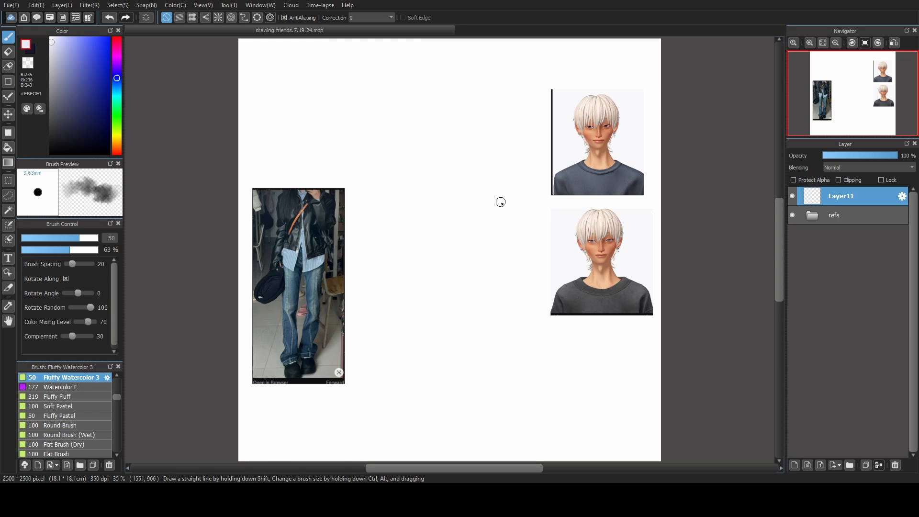
For Layer11 of drawing.friends.7.19.24.mdp, choose the Round Brush (Pencil) at size 53 with dark grey #5F5F64.
scroll(115, 403, up, 5)
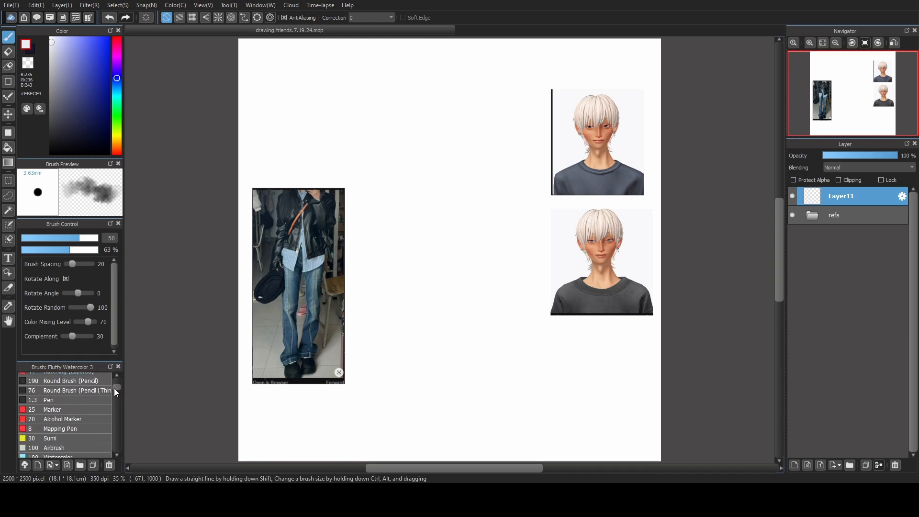
scroll(116, 389, up, 1)
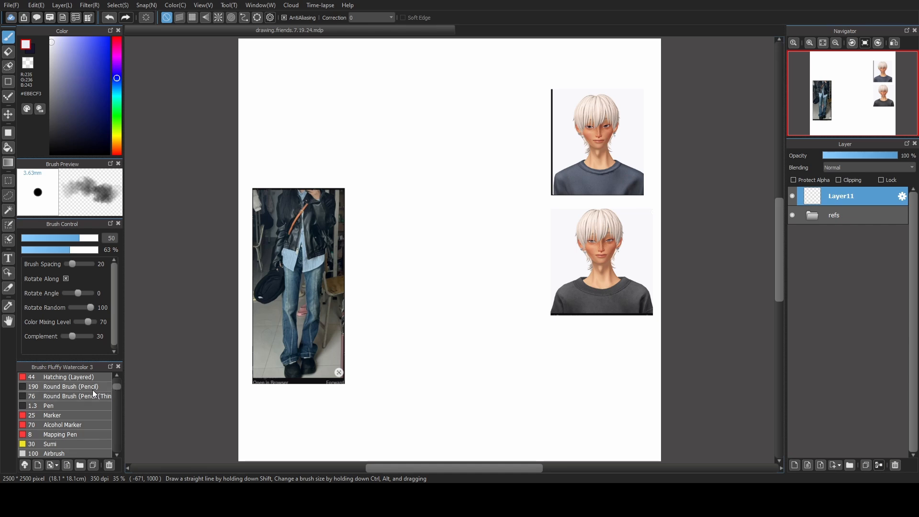
click(101, 387)
click(79, 239)
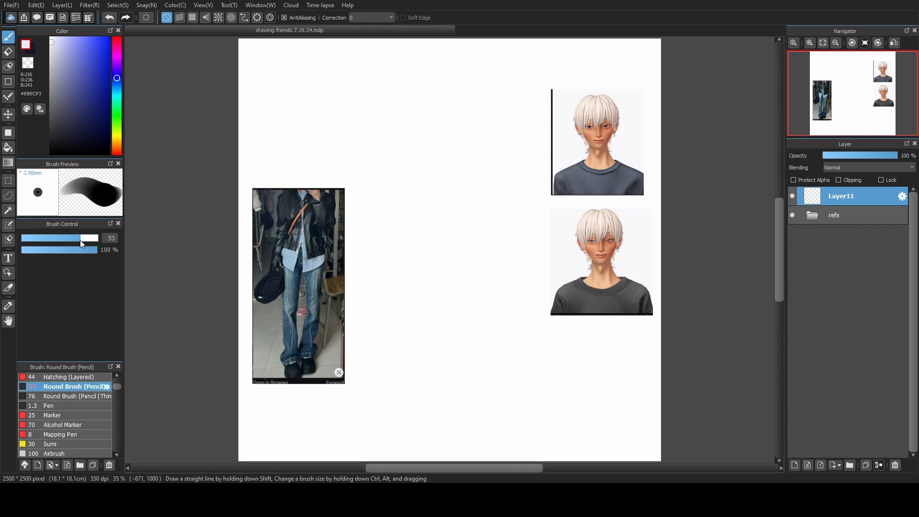
click(53, 109)
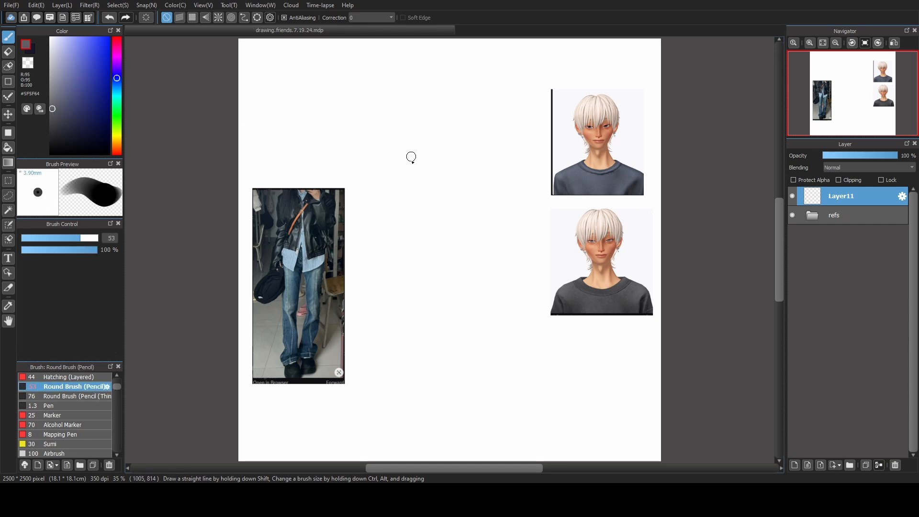
drag(410, 156, 470, 126)
key(ctrl+z)
mouse_move(534, 151)
mouse_down()
mouse_move(504, 260)
mouse_move(526, 221)
mouse_up()
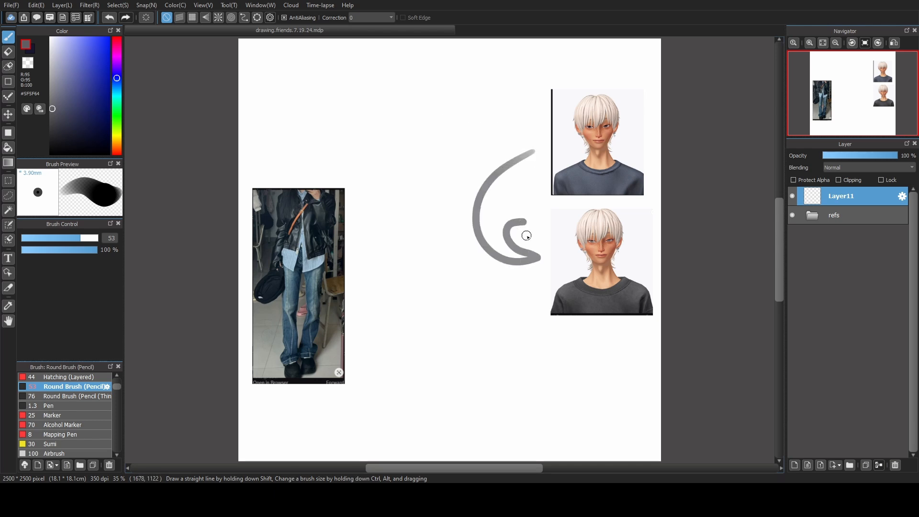
drag(540, 259, 517, 273)
drag(516, 130, 514, 165)
key(ctrl+z)
key(ctrl+z)
key(ctrl+z)
key(ctrl+z)
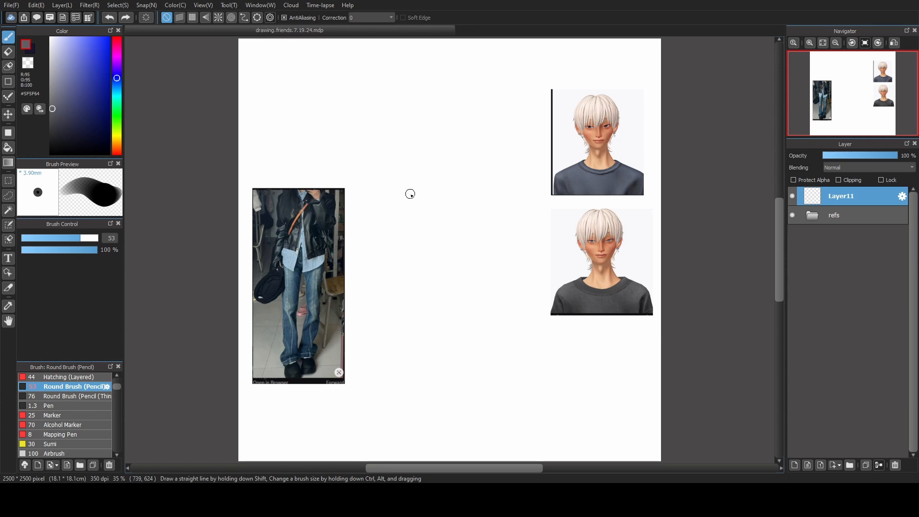
mouse_move(309, 113)
mouse_down()
mouse_move(423, 273)
mouse_move(242, 266)
mouse_move(431, 261)
mouse_up()
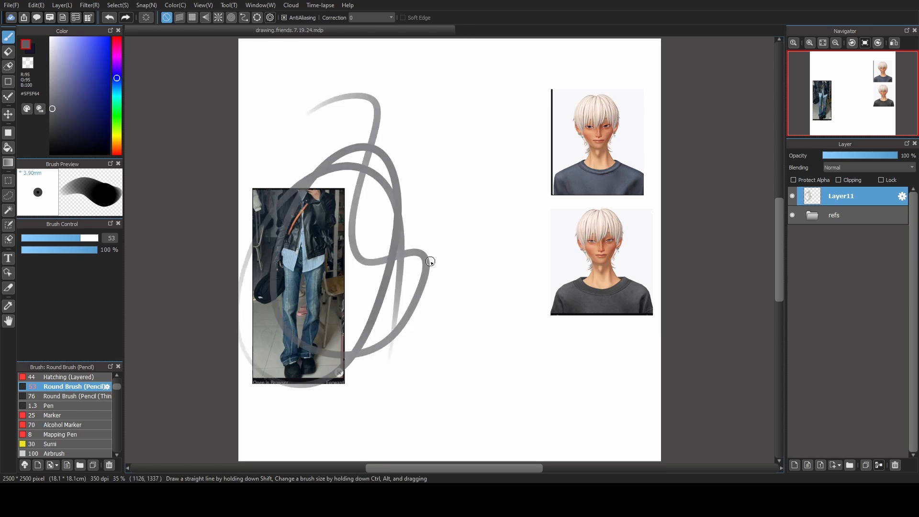
key(ctrl+z)
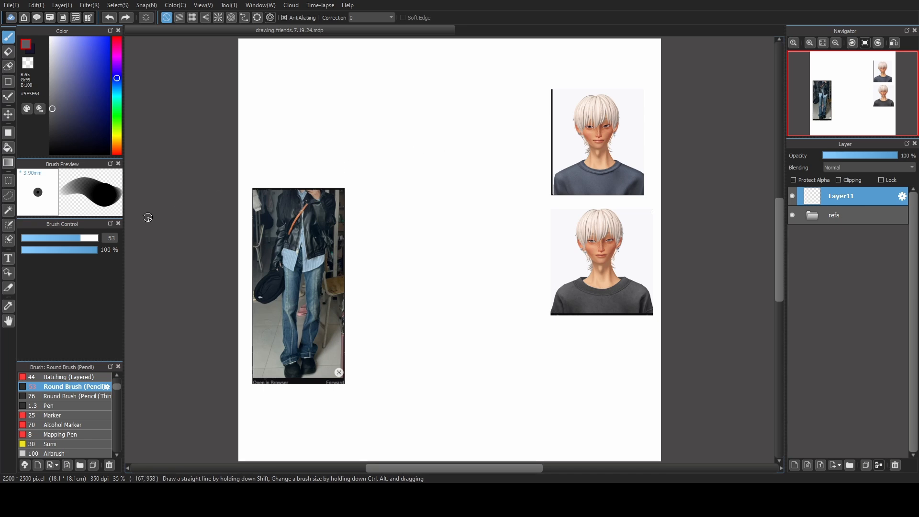
Set the brush size to 44 and rough in a head circle with curved vertical and horizontal face guidelines near the canvas top.
click(76, 236)
drag(481, 128, 479, 136)
key(ctrl+z)
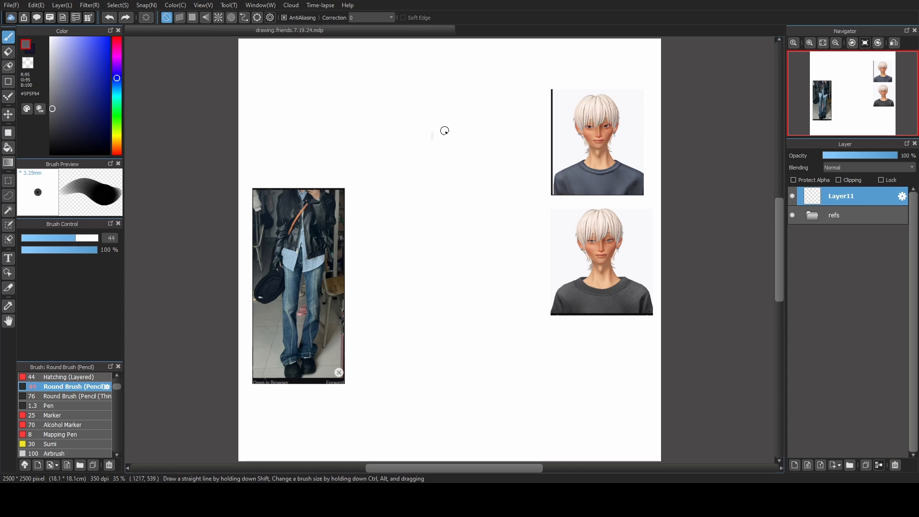
mouse_move(426, 75)
mouse_down()
mouse_move(417, 152)
mouse_move(439, 72)
mouse_move(431, 180)
mouse_up()
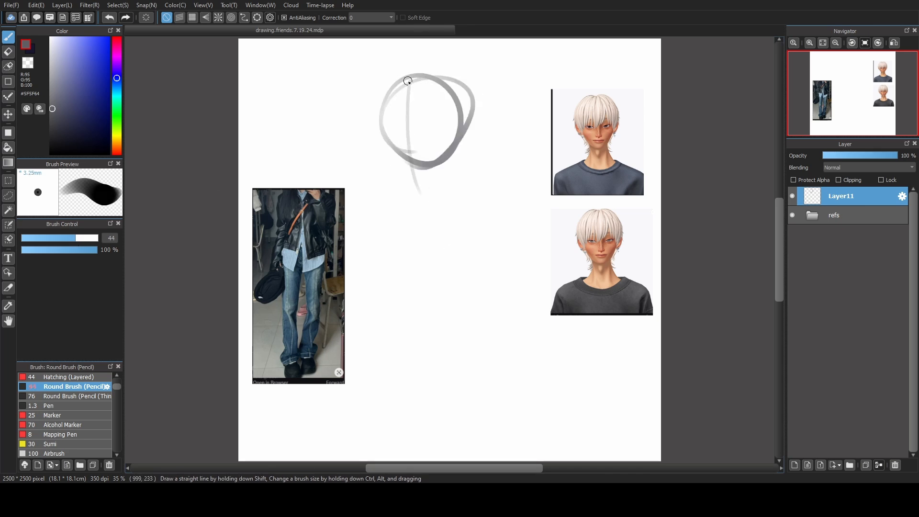
drag(406, 80, 441, 191)
mouse_move(383, 152)
mouse_down()
mouse_move(451, 113)
mouse_move(381, 183)
mouse_move(481, 118)
mouse_up()
Sketch both sides of the jaw down to the chin and strengthen the curve along the horizontal face guideline.
drag(381, 125, 403, 187)
mouse_move(382, 125)
mouse_down()
mouse_move(386, 150)
mouse_move(431, 201)
mouse_up()
mouse_move(455, 99)
mouse_down()
mouse_move(464, 161)
mouse_move(440, 196)
mouse_up()
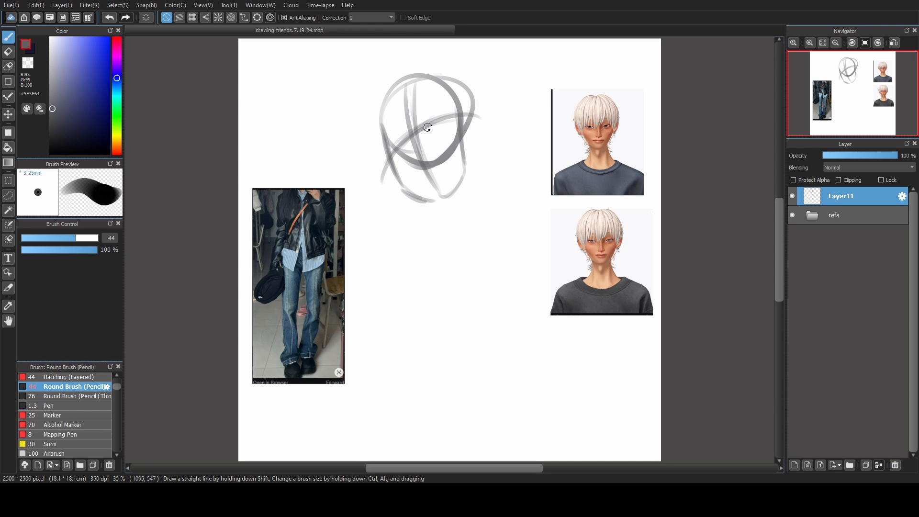
drag(426, 127, 448, 124)
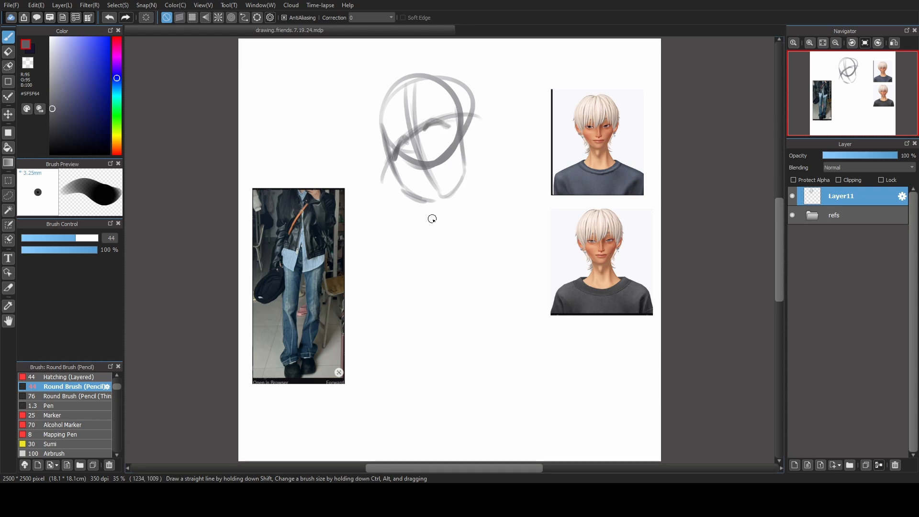
Sketch short neck lines on both sides beneath the chin, undoing the stray strokes.
drag(430, 218, 420, 197)
mouse_move(516, 165)
mouse_down()
mouse_move(630, 153)
mouse_move(578, 129)
mouse_up()
key(ctrl+z)
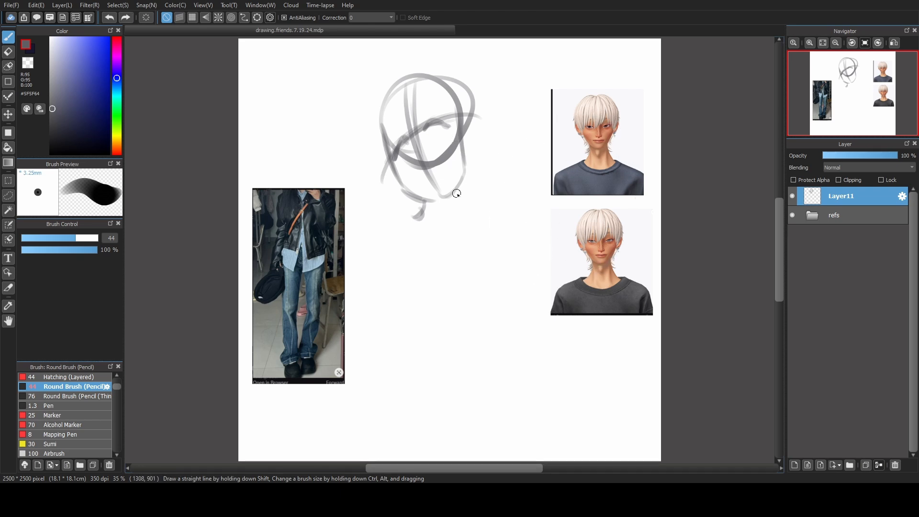
drag(456, 193, 464, 222)
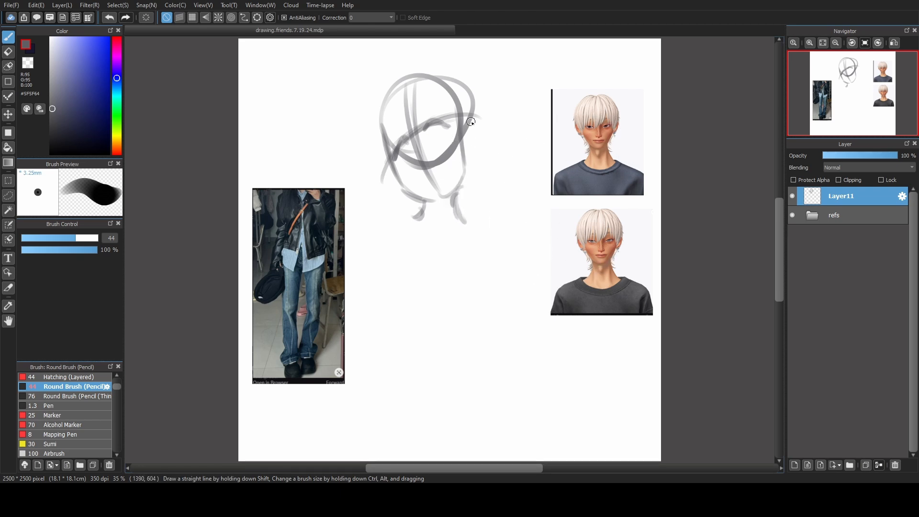
mouse_move(464, 154)
mouse_down()
mouse_move(449, 197)
mouse_move(429, 178)
mouse_move(407, 187)
mouse_move(413, 195)
mouse_move(459, 187)
mouse_move(461, 178)
mouse_move(420, 197)
mouse_move(432, 202)
mouse_move(458, 166)
mouse_move(443, 199)
mouse_up()
key(ctrl+z)
key(ctrl+z)
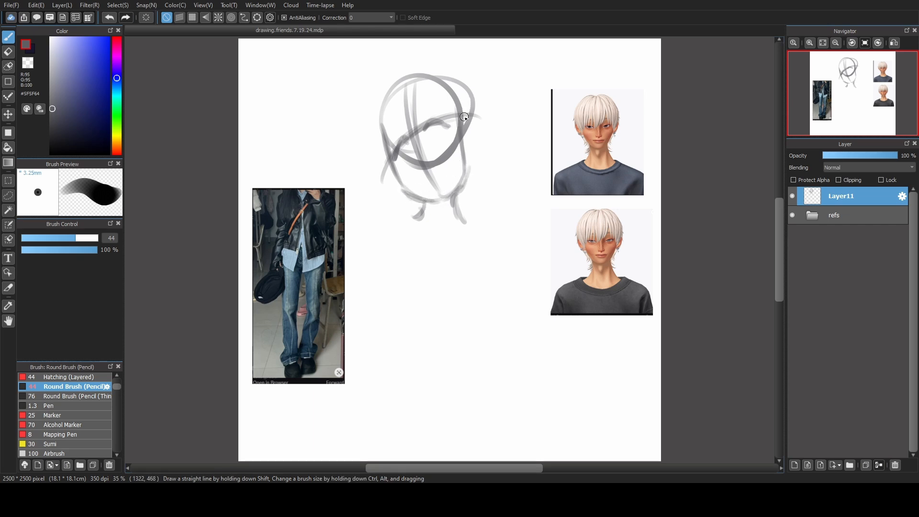
Sketch rounded ears on both sides of the head and sloping shoulder lines out from the neck.
mouse_move(465, 123)
mouse_down()
mouse_move(478, 151)
mouse_move(484, 146)
mouse_move(469, 163)
mouse_up()
mouse_move(383, 167)
mouse_down()
mouse_move(401, 190)
mouse_move(388, 186)
mouse_up()
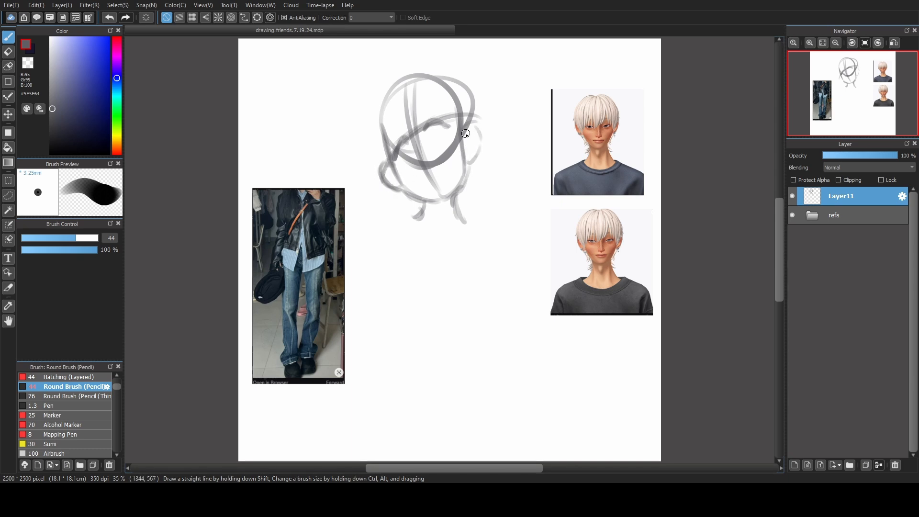
drag(471, 120, 481, 151)
drag(424, 210, 360, 224)
drag(467, 224, 523, 258)
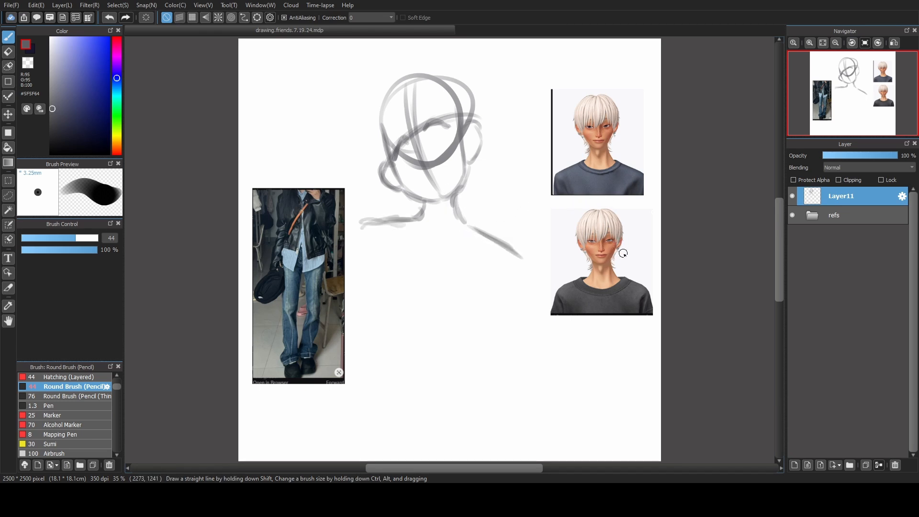
Examine both white-haired portrait references up close, then return to the whole canvas.
scroll(637, 231, up, 2)
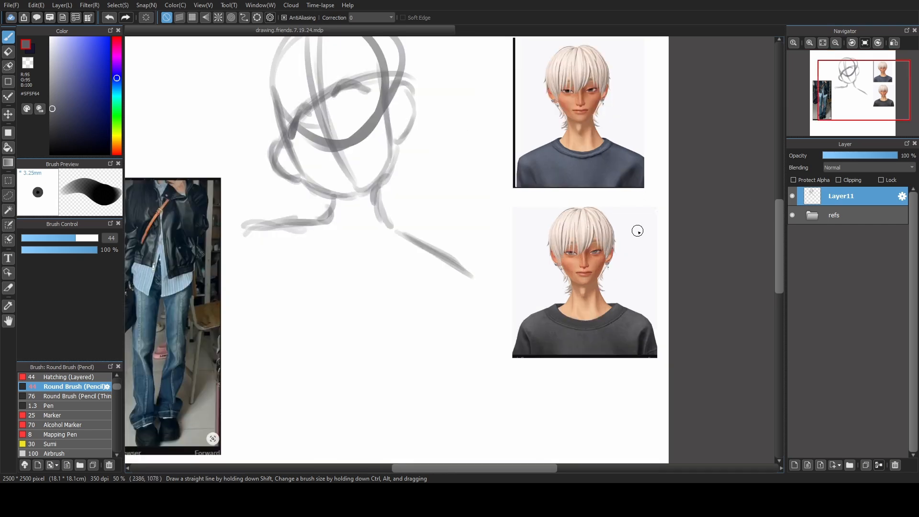
scroll(637, 231, up, 2)
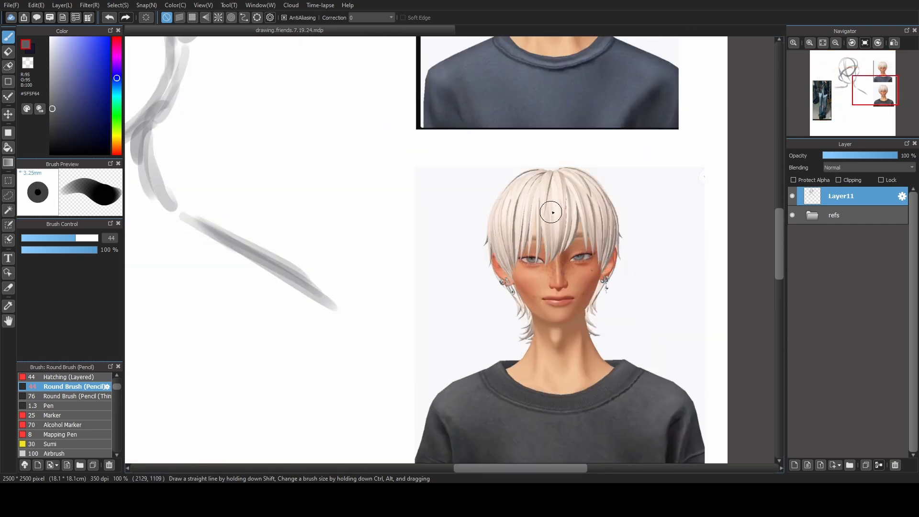
drag(550, 82, 523, 374)
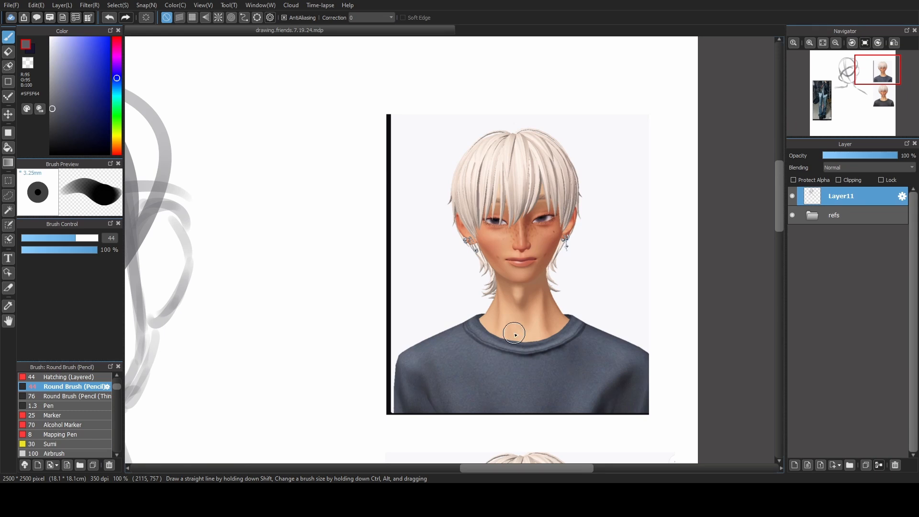
click(823, 43)
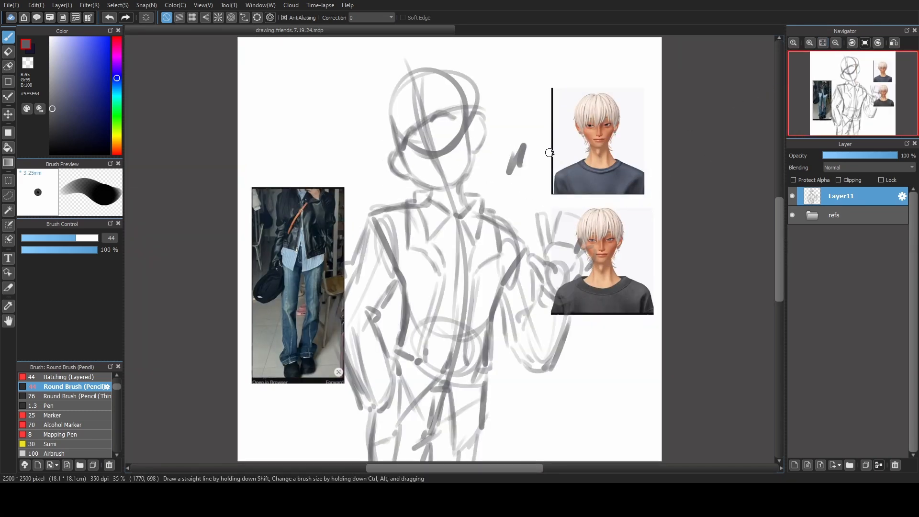
Hide the refs folder and flip the canvas view horizontally to check the full figure sketch.
click(793, 215)
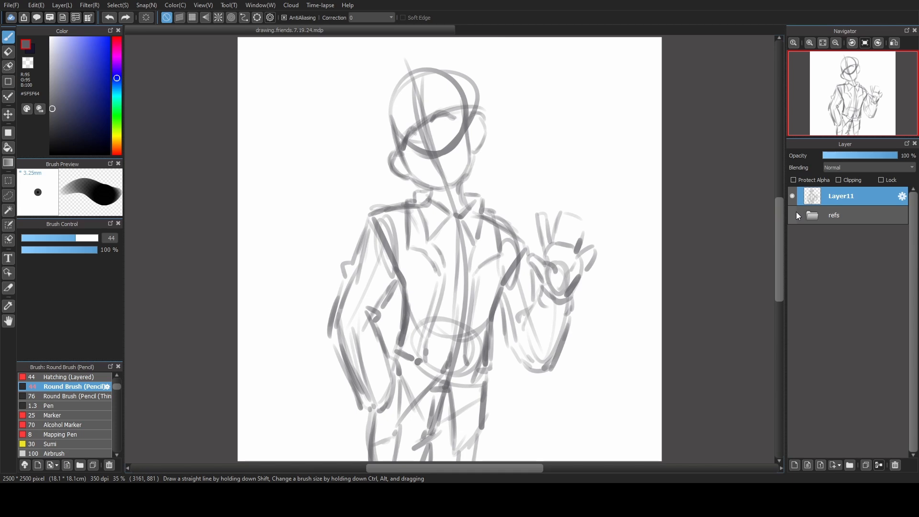
click(892, 43)
click(891, 44)
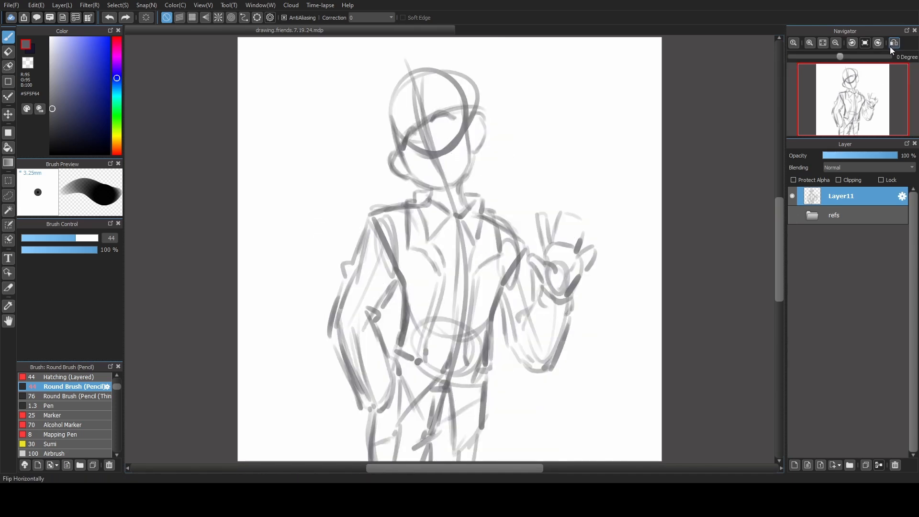
click(890, 47)
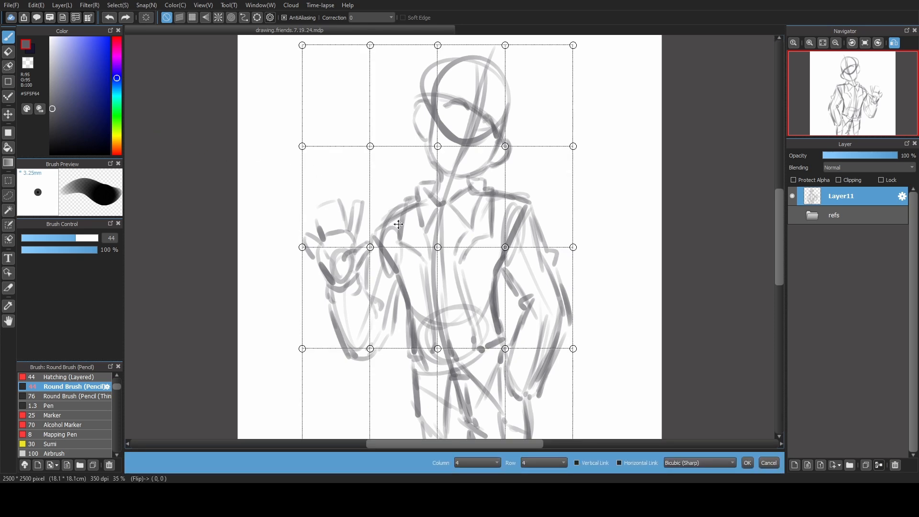
Mesh-transform Layer11 on a 4 by 4 grid to nudge the raised hand's wrist area upward, and show the refs folder again.
drag(370, 247, 367, 237)
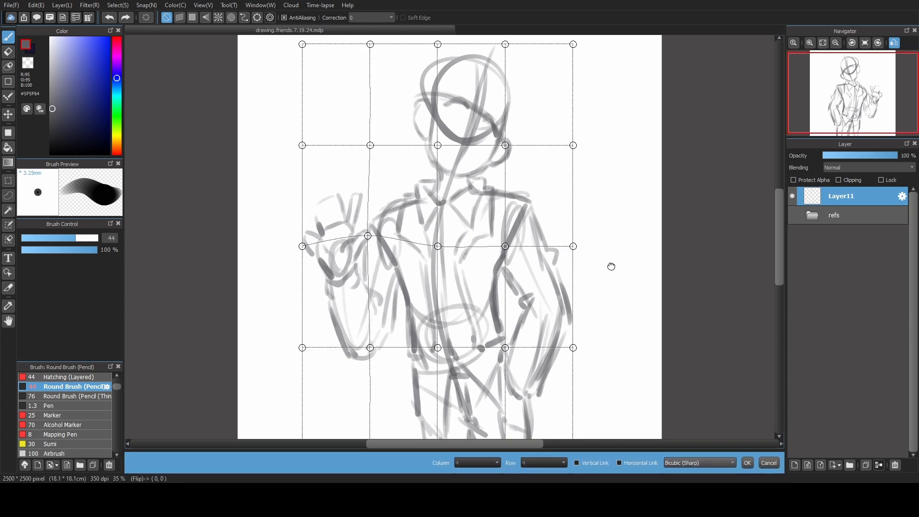
key(Return)
key(Down)
click(823, 44)
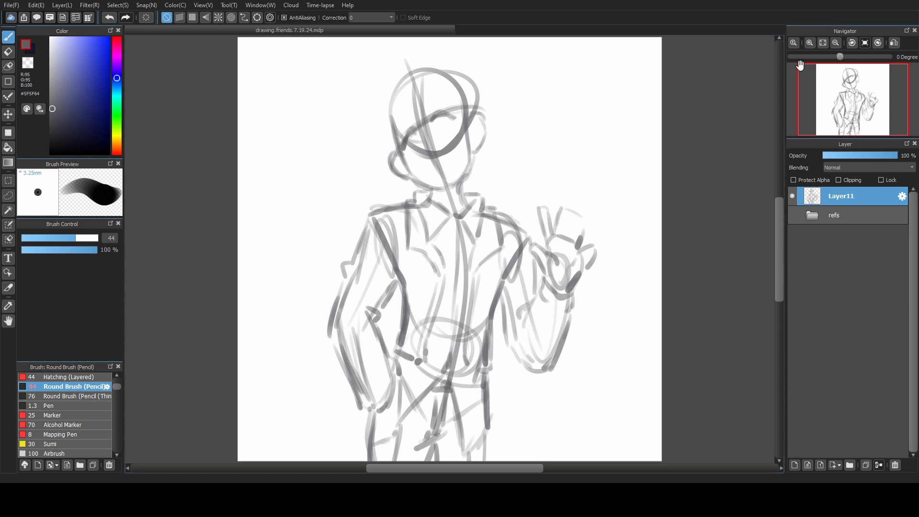
click(792, 215)
Reduce the brush size to 22 and sketch earrings on both of the character's ears.
scroll(496, 215, up, 1)
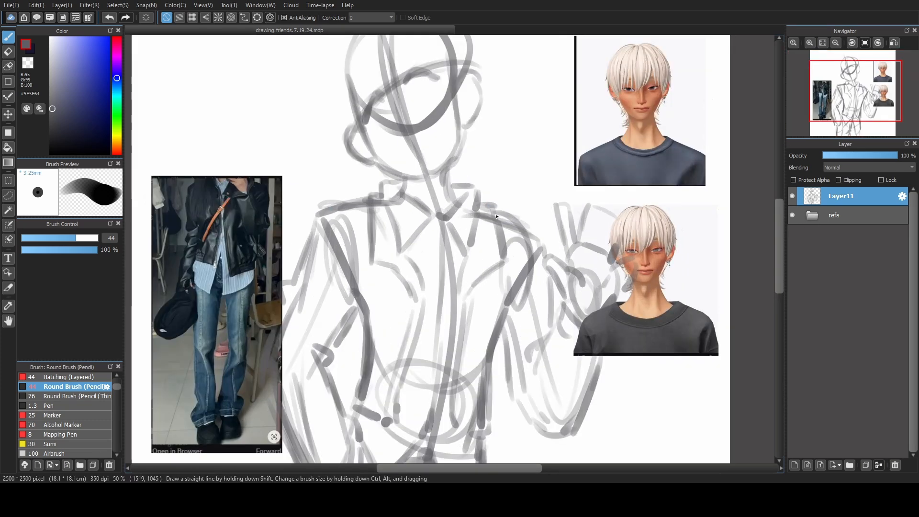
drag(555, 151, 572, 251)
key(bracketleft)
scroll(666, 160, up, 3)
scroll(587, 259, down, 2)
drag(382, 311, 446, 266)
drag(310, 299, 316, 317)
drag(455, 232, 444, 256)
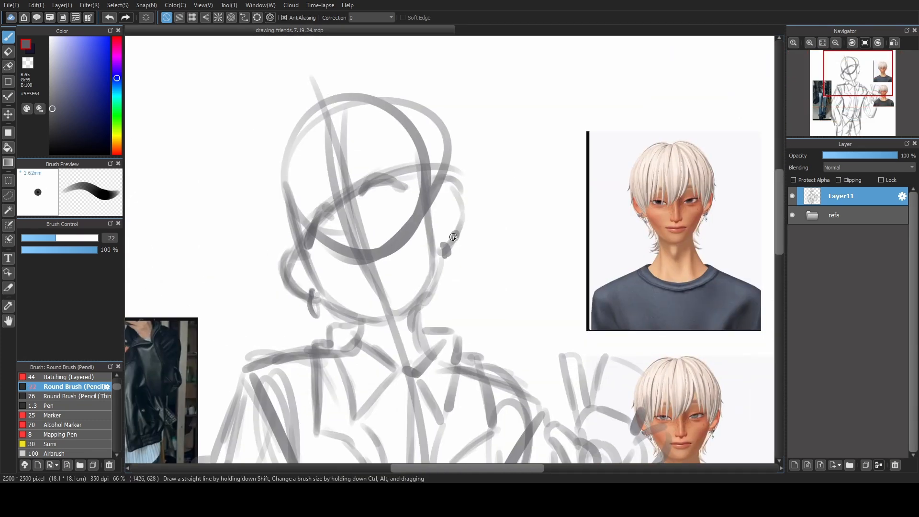
drag(513, 240, 546, 248)
Sketch simple marks for both eyes and add a small dot beneath the right-hand eye.
key(bracketright)
mouse_move(410, 194)
mouse_down()
mouse_move(441, 200)
mouse_move(403, 214)
mouse_up()
drag(412, 195, 419, 220)
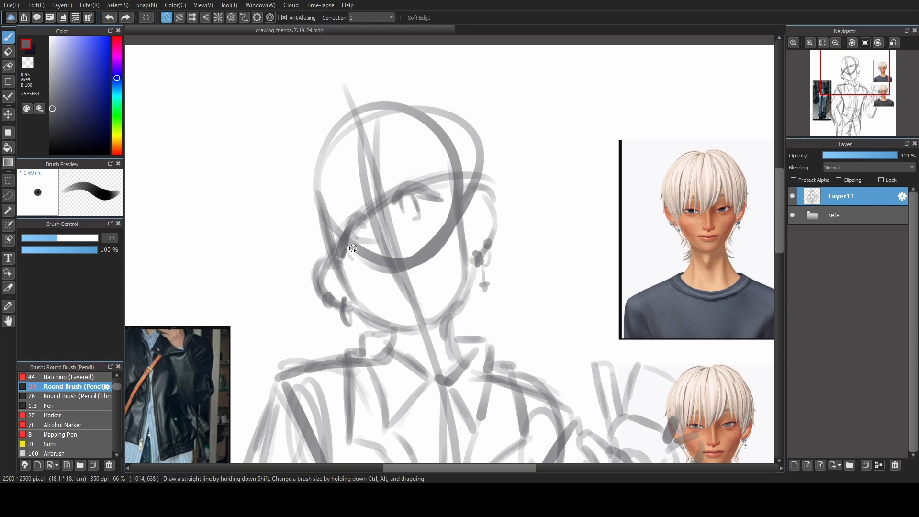
drag(354, 227, 366, 252)
click(434, 224)
Erase the guidelines crossing the face, then sketch the nose and a slanted mouth with a dot below it.
mouse_move(416, 201)
mouse_down()
mouse_move(408, 243)
mouse_move(419, 311)
mouse_up()
key(z)
key(z)
drag(386, 261, 405, 264)
drag(390, 300, 431, 279)
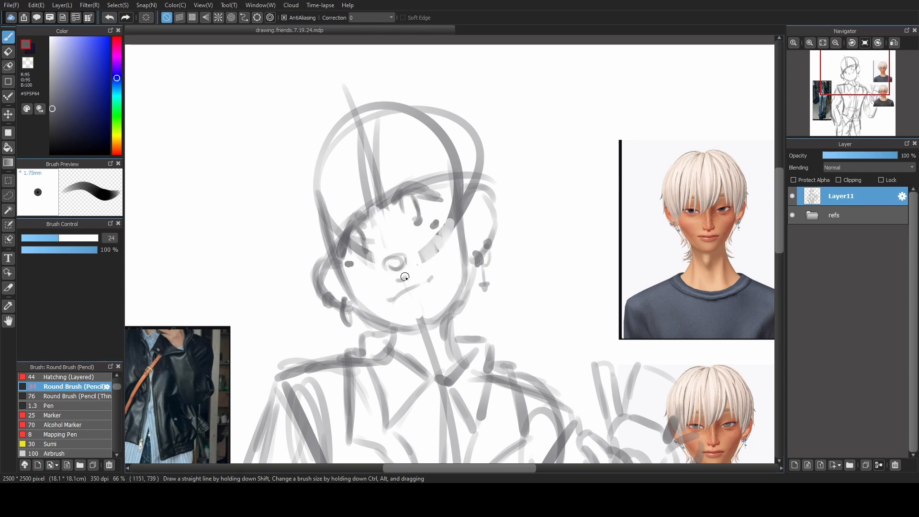
click(414, 302)
Sketch additional strokes along the brow line above both eyes.
drag(387, 183, 435, 180)
drag(356, 200, 335, 239)
drag(358, 198, 338, 232)
Add a new layer above Layer11 and sketch the hair's fringe strands over the forehead in dark grey #424246.
click(795, 465)
click(52, 122)
drag(377, 178, 392, 230)
key(ctrl+z)
mouse_move(355, 181)
mouse_down()
mouse_move(349, 241)
mouse_move(373, 246)
mouse_up()
drag(415, 157, 451, 249)
drag(337, 234, 357, 282)
Sketch the outer hair outline and nape strands on Layer12, checking them with Layer11 temporarily hidden.
drag(345, 241, 317, 261)
drag(301, 208, 307, 234)
key(ctrl+z)
drag(453, 121, 478, 171)
drag(307, 202, 373, 100)
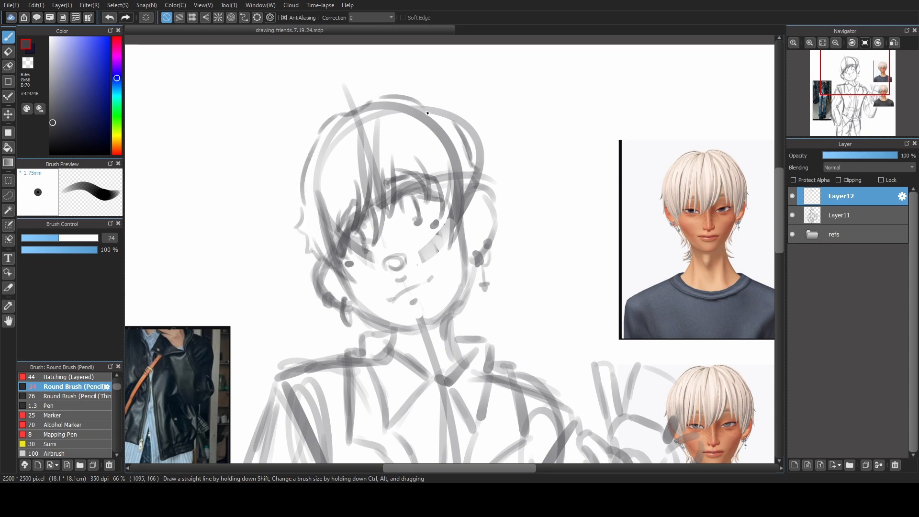
drag(481, 264, 463, 338)
click(792, 215)
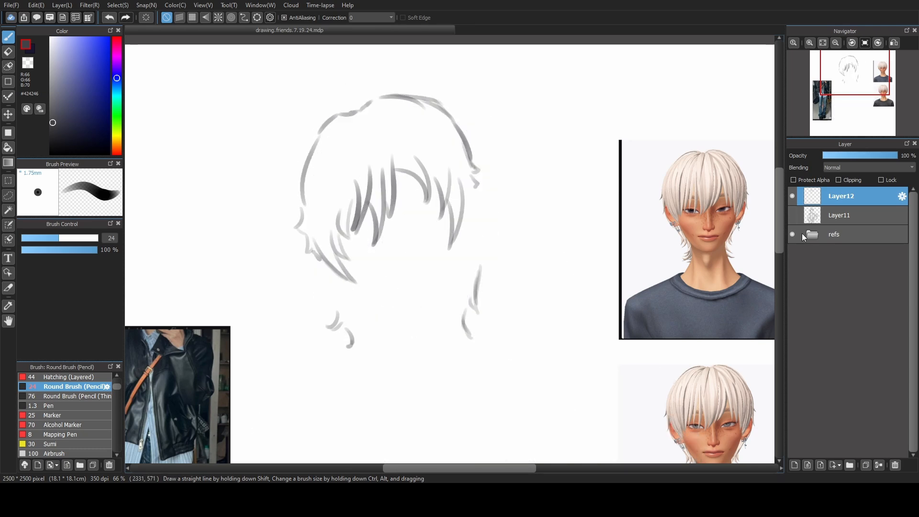
click(792, 215)
Sketch short hem-band lines on both sides of the jacket's front at the waist.
key(ctrl+0)
drag(402, 338, 426, 349)
drag(469, 353, 490, 357)
Set Layer11's opacity to 70%, choose the Charcoal (Pencil Rough) brush, and lower the refs folder's opacity.
click(841, 215)
click(876, 155)
scroll(64, 406, up, 3)
click(69, 396)
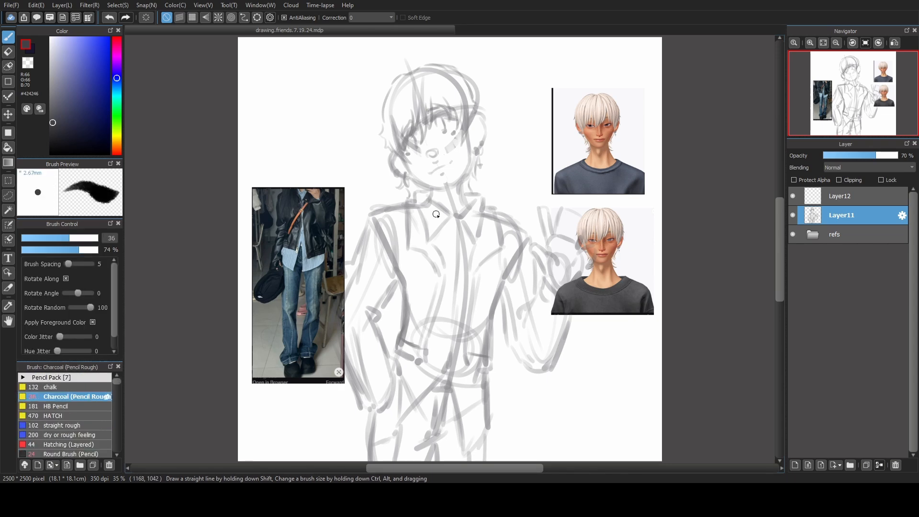
click(836, 234)
click(871, 156)
On Layer12, draw the cuff and hoop on the left-hand ear and the dangling earring on the right-hand ear at brush size 24.
click(841, 196)
scroll(445, 163, up, 4)
drag(445, 162, 445, 285)
key(bracketleft)
key(bracketleft)
drag(332, 314, 327, 352)
drag(303, 312, 313, 320)
drag(544, 229, 549, 245)
drag(528, 247, 533, 263)
mouse_move(550, 247)
mouse_down()
mouse_move(538, 265)
mouse_move(543, 304)
mouse_up()
drag(312, 324, 344, 333)
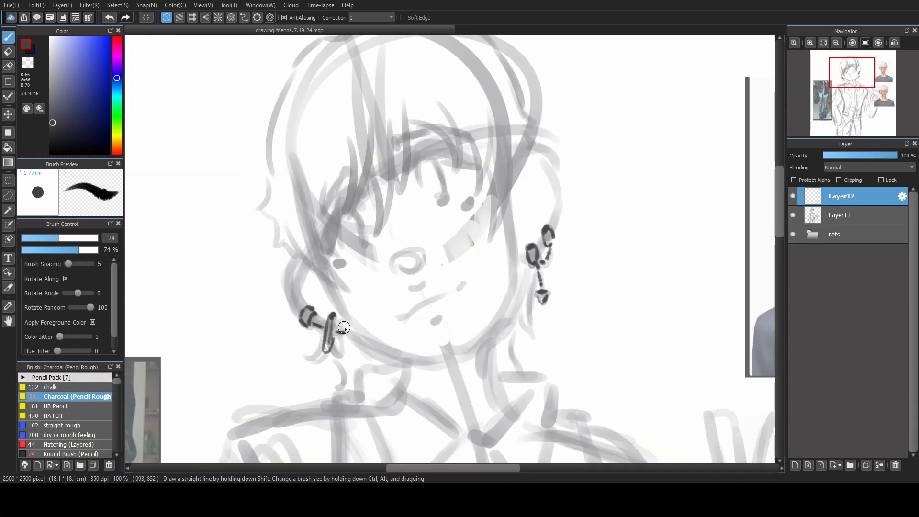
Line the outer contours of both ears, flipping the view horizontally for the right-hand one.
drag(303, 260, 301, 309)
click(894, 42)
drag(349, 225, 379, 160)
click(894, 43)
click(793, 215)
click(792, 215)
Line the jaw from ear to ear, and draw the neck sides with the standing part of the shirt collar.
drag(350, 334, 436, 362)
mouse_move(521, 277)
mouse_down()
mouse_move(492, 328)
mouse_move(439, 362)
mouse_up()
drag(364, 367, 397, 363)
mouse_move(495, 331)
mouse_down()
mouse_move(505, 401)
mouse_move(485, 257)
mouse_up()
drag(345, 247, 393, 390)
mouse_move(453, 124)
mouse_down()
mouse_move(466, 304)
mouse_move(465, 279)
mouse_up()
Line the outer hair contour over the crown and down both sides, redoing the pointed tufts above the left-hand ear.
drag(276, 258, 269, 278)
drag(284, 277, 302, 292)
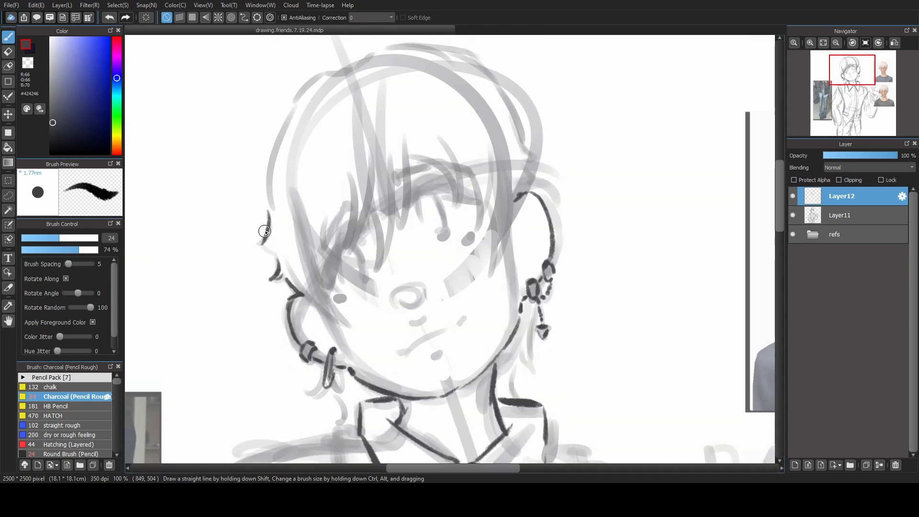
key(ctrl+z)
drag(272, 224, 263, 255)
mouse_move(516, 115)
mouse_down()
mouse_move(535, 155)
mouse_move(526, 186)
mouse_up()
mouse_move(302, 194)
mouse_down()
mouse_move(313, 232)
mouse_move(293, 164)
mouse_move(469, 85)
mouse_up()
Line the pointed fringe strands across the forehead from one side of the face to the other.
drag(357, 271, 330, 361)
drag(368, 220, 335, 292)
drag(407, 211, 364, 311)
drag(422, 194, 464, 245)
drag(474, 210, 500, 312)
Draw the inner folds of both ears with a finer brush, toggling Layer11's visibility to check the lines.
click(793, 215)
mouse_move(522, 212)
mouse_down()
mouse_move(513, 303)
mouse_move(484, 236)
mouse_move(537, 247)
mouse_up()
click(792, 215)
drag(326, 300, 320, 313)
drag(326, 303, 332, 318)
drag(549, 198, 555, 223)
drag(541, 202, 550, 216)
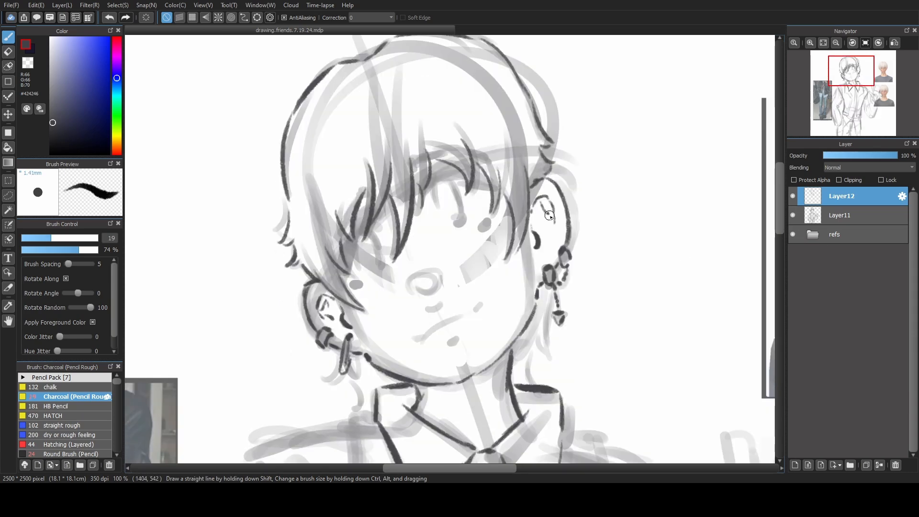
Set the brush size to 22 and line the pointed flaps of the shirt collar.
scroll(644, 189, down, 1)
drag(534, 363, 450, 180)
click(55, 238)
drag(480, 226, 511, 179)
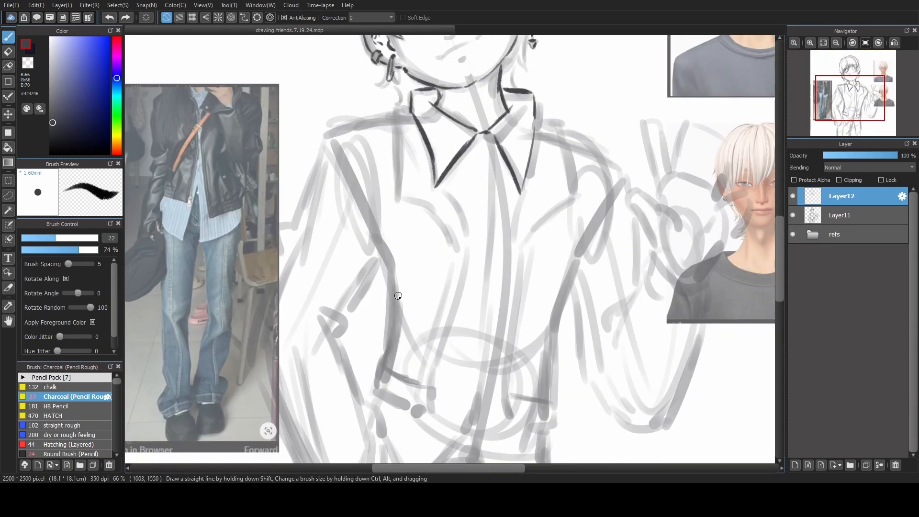
Draw the thin crossbody bag strap with its small buckle diagonally across the chest.
mouse_move(427, 285)
mouse_down()
mouse_move(427, 294)
mouse_move(550, 146)
mouse_move(517, 220)
mouse_move(394, 311)
mouse_up()
drag(428, 298, 392, 321)
click(824, 43)
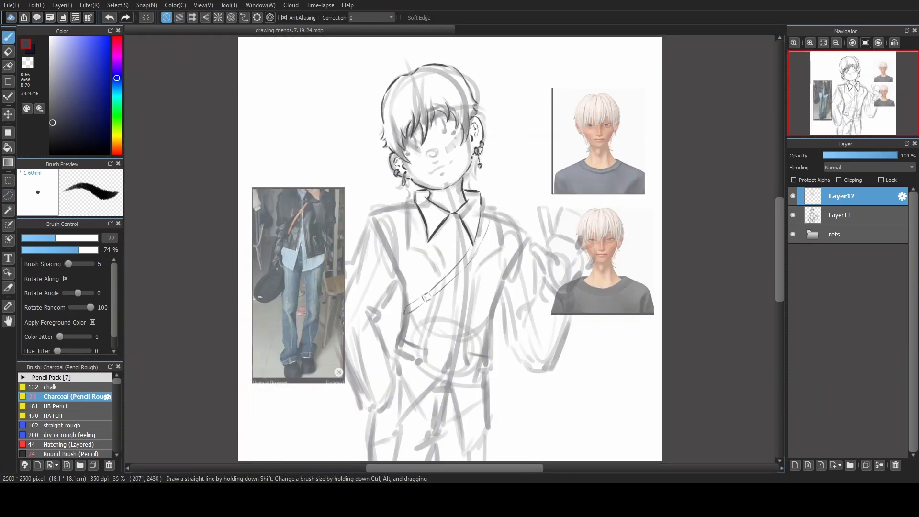
With Layer11 temporarily hidden, refine the strap's upper edge and the shoulder corner beside the shirt collar.
scroll(502, 225, up, 3)
drag(454, 191, 472, 199)
click(793, 215)
drag(472, 200, 439, 302)
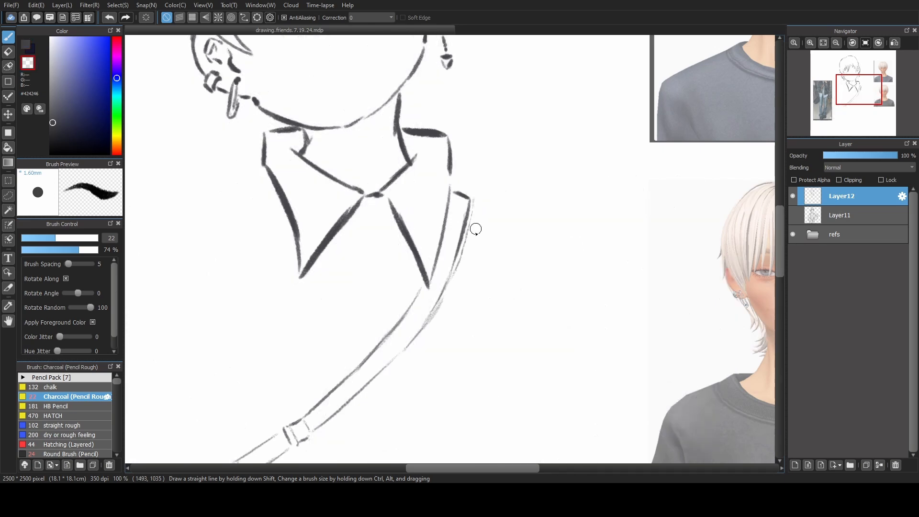
click(793, 216)
Line the jacket's wide notched lapels on both sides of the shirt collar.
click(823, 43)
scroll(392, 236, up, 2)
mouse_move(436, 171)
mouse_down()
mouse_move(394, 131)
mouse_move(390, 204)
mouse_up()
key(ctrl+z)
drag(387, 133, 380, 213)
drag(529, 140, 552, 145)
drag(380, 216, 448, 269)
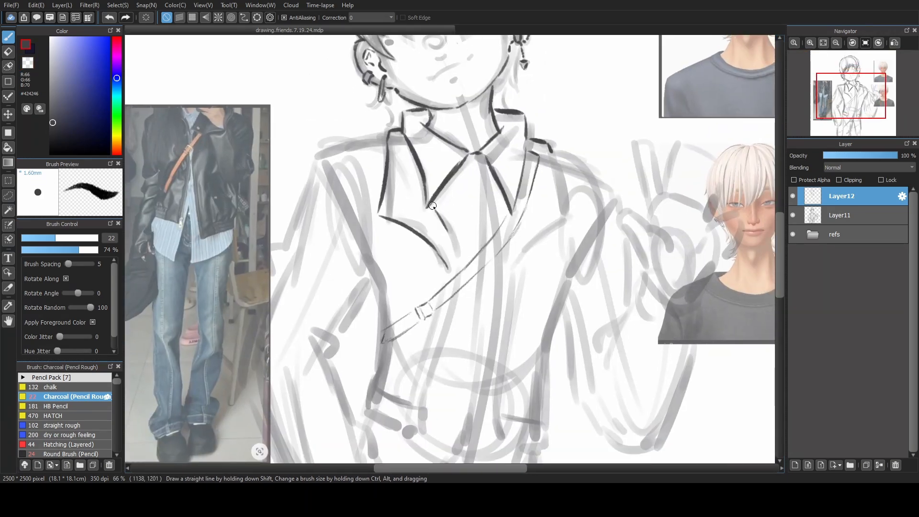
drag(435, 205, 459, 263)
drag(552, 149, 568, 221)
drag(565, 221, 513, 265)
Line the jacket's two front opening edges from the lapels to the waist, adding parallel inner lines along each.
drag(458, 291, 427, 407)
drag(512, 243, 495, 418)
drag(512, 263, 499, 419)
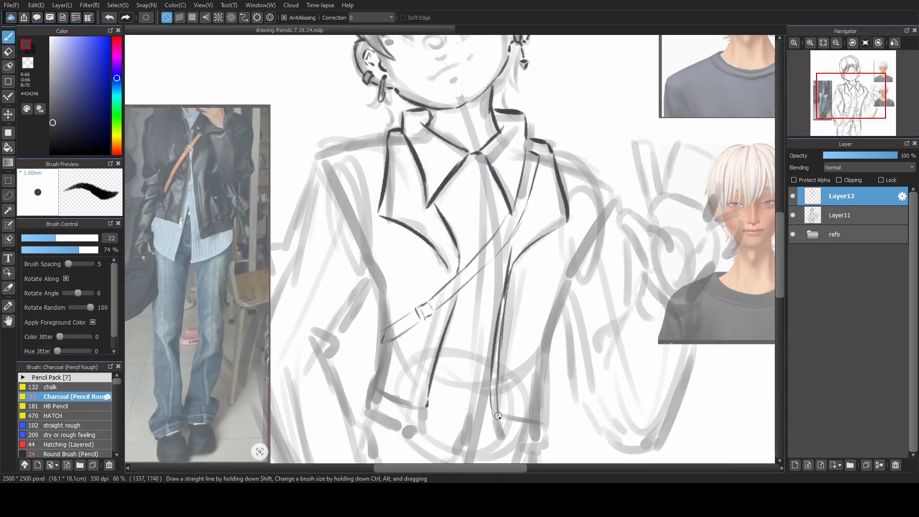
drag(450, 269, 455, 280)
key(ctrl+z)
drag(445, 307, 425, 405)
Draw the hem bands at the bottom of both jacket front panels.
drag(484, 372, 521, 292)
drag(410, 311, 405, 332)
drag(406, 333, 456, 354)
drag(462, 332, 459, 355)
drag(534, 342, 580, 348)
drag(536, 359, 578, 373)
drag(580, 348, 579, 367)
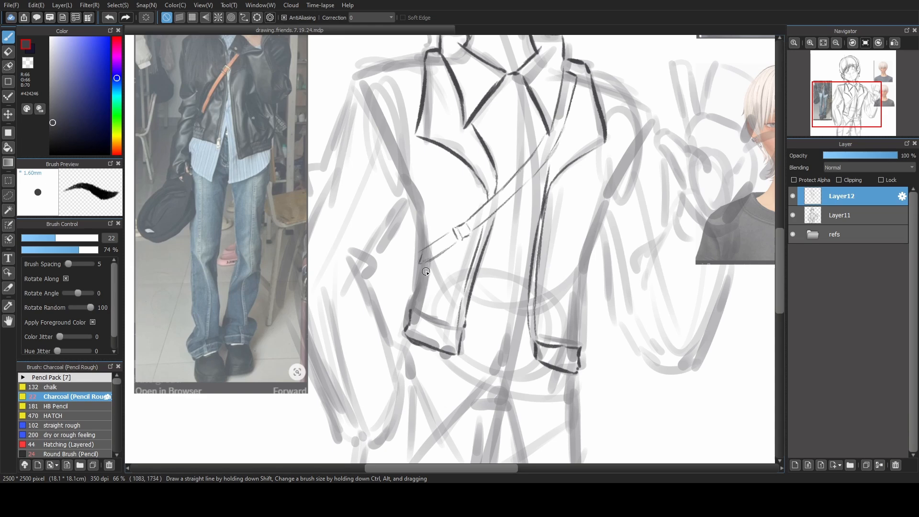
Line the jacket's shoulder tops on both sides, running from the collar area out to the sleeves.
drag(426, 271, 407, 316)
drag(342, 124, 402, 105)
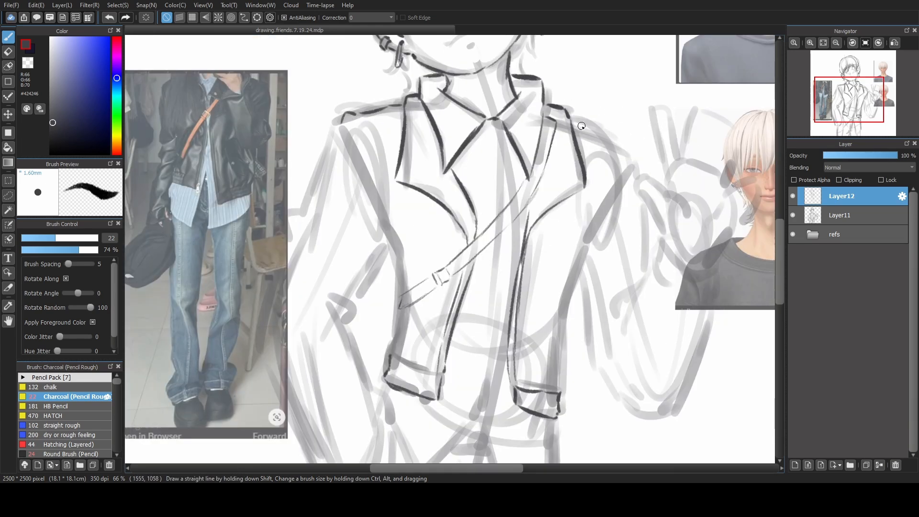
key(ctrl+z)
drag(573, 123, 633, 165)
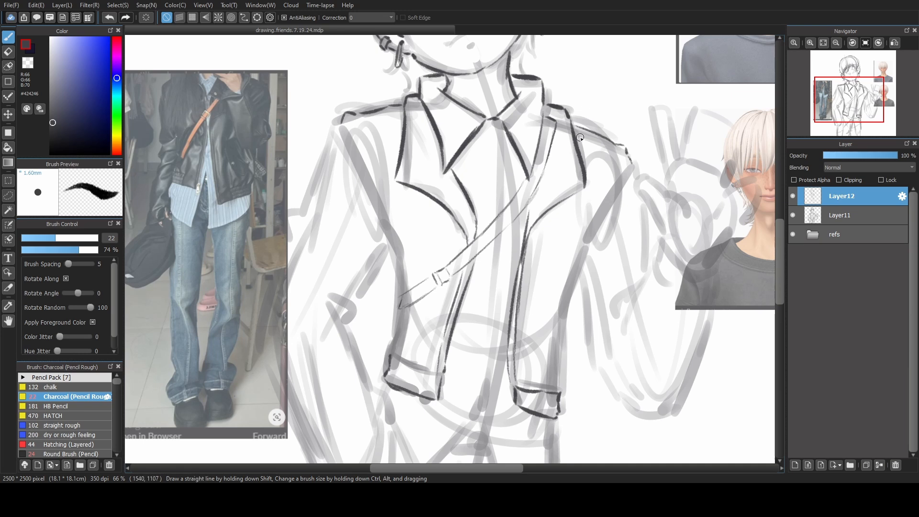
Line the jacket's armhole and side edges on both sides, from the shoulders down toward the hem bands.
drag(341, 126, 378, 219)
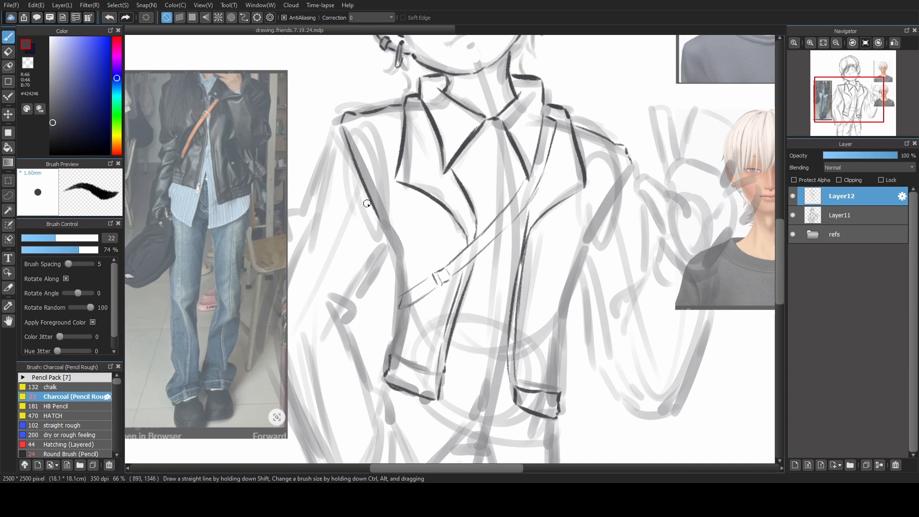
key(ctrl+z)
drag(342, 126, 381, 223)
key(ctrl+z)
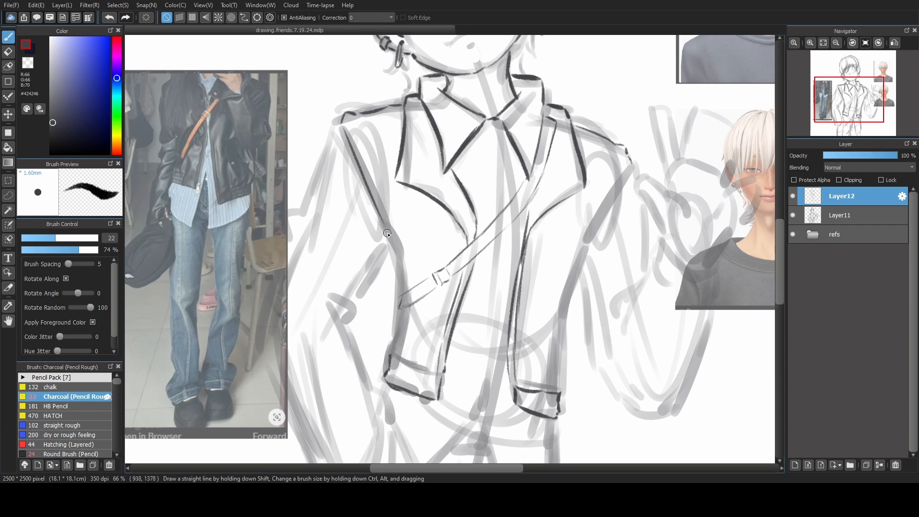
key(ctrl+z)
drag(387, 232, 401, 297)
key(ctrl+z)
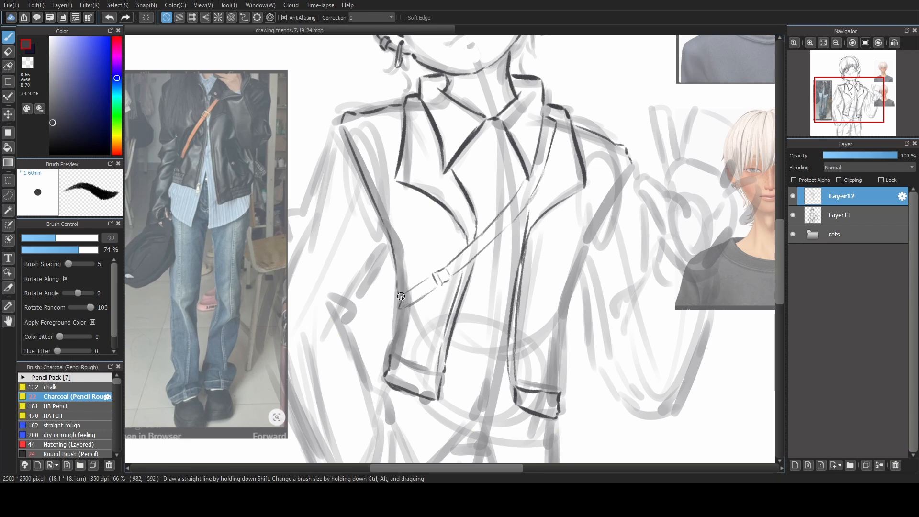
drag(628, 172, 587, 240)
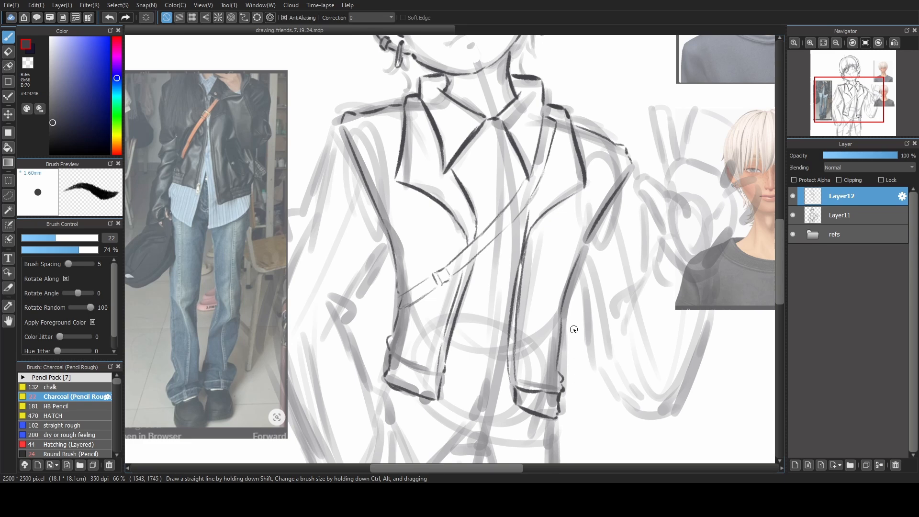
Hide the refs folder and line the outer upper edge of the lowered arm's sleeve, with a small fold above the elbow.
mouse_move(474, 327)
mouse_down()
mouse_move(516, 273)
mouse_move(537, 283)
mouse_move(507, 290)
mouse_up()
click(792, 215)
click(793, 216)
click(792, 234)
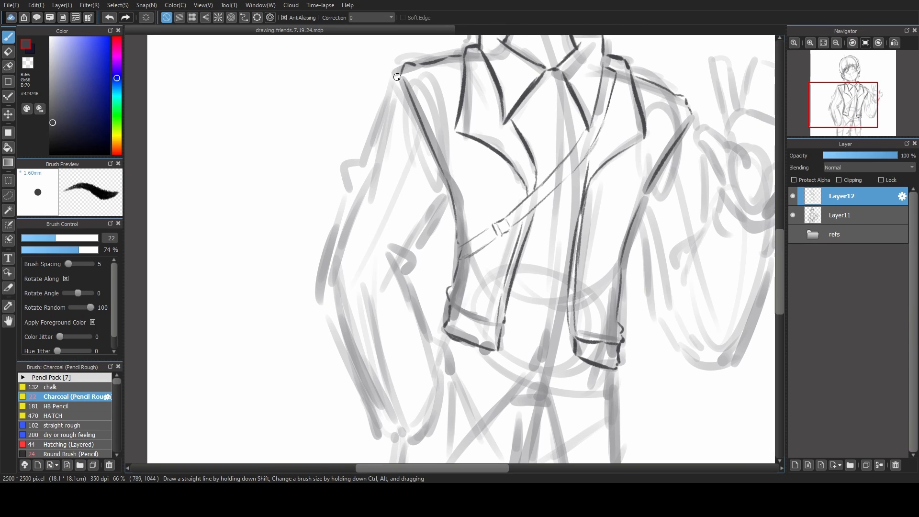
drag(399, 73, 369, 149)
key(ctrl+z)
key(ctrl+z)
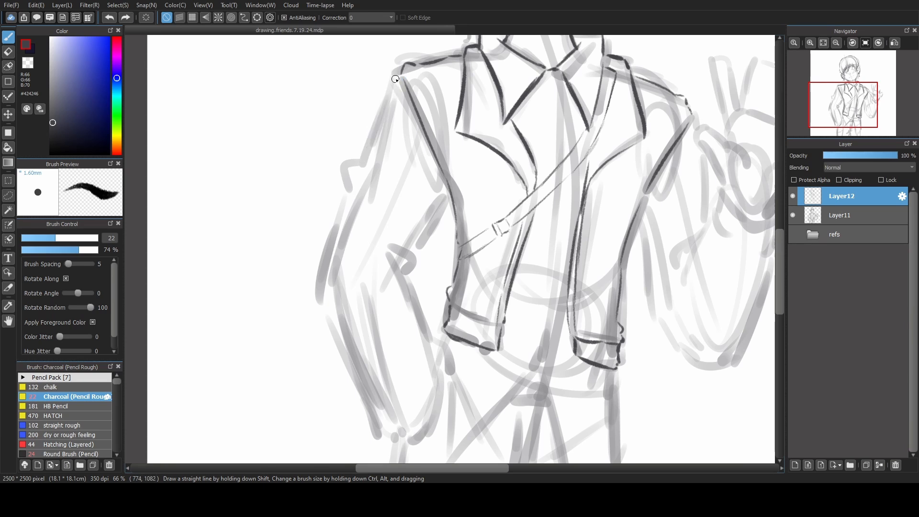
drag(399, 75, 375, 139)
key(ctrl+z)
mouse_move(398, 76)
mouse_down()
mouse_move(347, 181)
mouse_move(352, 208)
mouse_up()
key(ctrl+z)
Line the lowered arm's inner elbow fold and the outer and inner edges of its lower sleeve down to the cuff.
key(ctrl+z)
drag(345, 172, 354, 226)
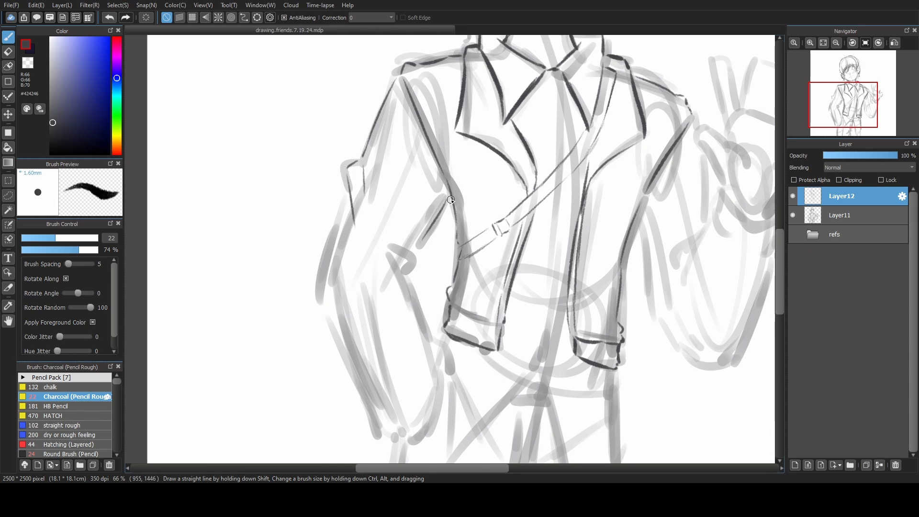
key(ctrl+z)
mouse_move(448, 205)
mouse_down()
mouse_move(411, 270)
mouse_move(412, 259)
mouse_up()
key(ctrl+z)
key(ctrl+z)
key(ctrl+z)
key(ctrl+z)
key(ctrl+z)
mouse_move(350, 196)
mouse_down()
mouse_move(369, 417)
mouse_move(380, 438)
mouse_up()
mouse_move(406, 276)
mouse_down()
mouse_move(451, 360)
mouse_move(412, 443)
mouse_up()
Line the raised hand's thumb, fingers and palm edge over the sketch.
drag(753, 217, 538, 269)
drag(485, 197, 507, 240)
drag(481, 192, 530, 221)
mouse_move(510, 201)
mouse_down()
mouse_move(509, 115)
mouse_move(535, 173)
mouse_up()
mouse_move(535, 171)
mouse_down()
mouse_move(551, 178)
mouse_move(568, 128)
mouse_move(574, 191)
mouse_move(598, 183)
mouse_up()
drag(598, 188, 550, 263)
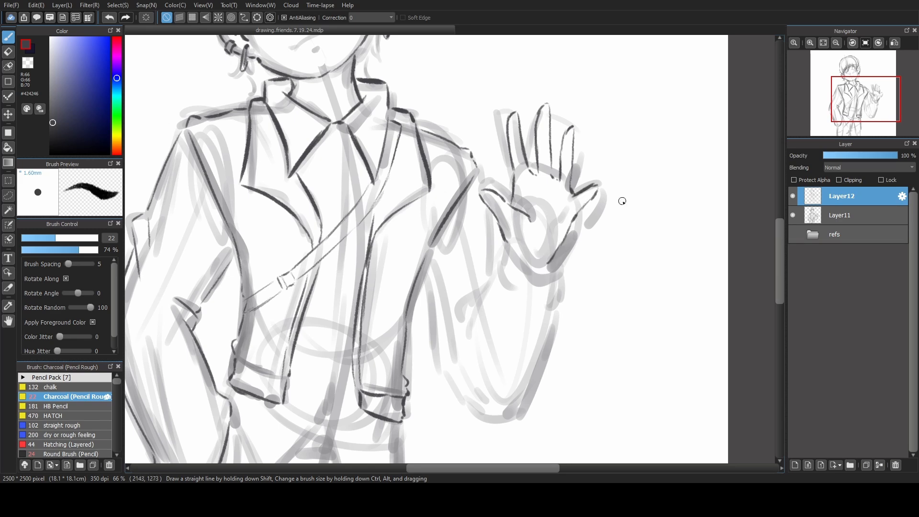
Draw the raised arm's sleeve cuff around the wrist.
drag(500, 235, 493, 267)
drag(496, 268, 530, 288)
drag(540, 291, 561, 287)
drag(507, 246, 537, 276)
drag(527, 274, 557, 265)
Line the raised arm's sleeve from cuff to elbow on both sides, including the inner elbow folds.
drag(493, 264, 463, 341)
drag(480, 297, 459, 319)
drag(561, 290, 557, 306)
drag(557, 314, 511, 410)
drag(489, 211, 492, 260)
mouse_move(424, 265)
mouse_down()
mouse_move(437, 372)
mouse_move(498, 420)
mouse_up()
drag(491, 239, 530, 194)
Hide Layer11 to check the clean lines and touch up the raised sleeve's inner fold and the hand.
click(792, 215)
drag(495, 277, 479, 294)
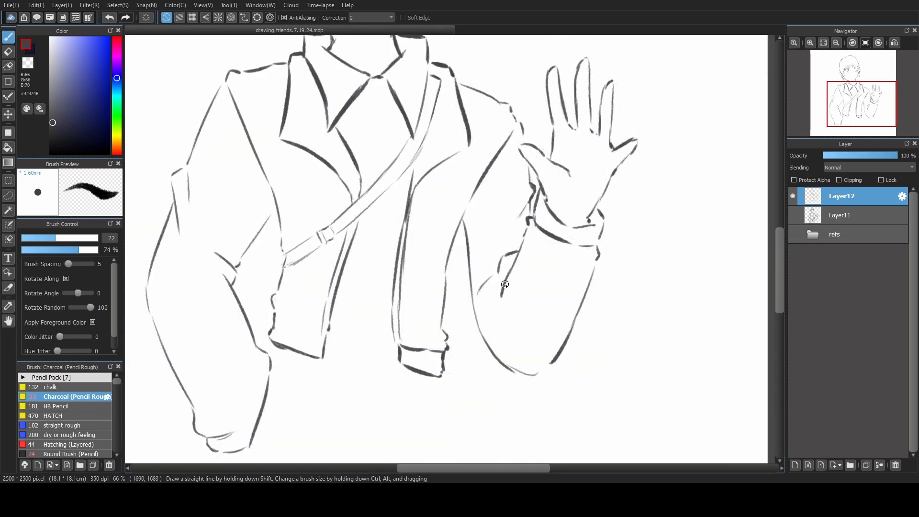
drag(576, 139, 599, 161)
key(ctrl+0)
Show Layer11 and the refs folder, and add inner lines and short vertical ribbing strokes to both jacket hem bands.
click(793, 215)
scroll(468, 384, up, 2)
click(793, 234)
drag(343, 318, 392, 333)
drag(472, 349, 513, 355)
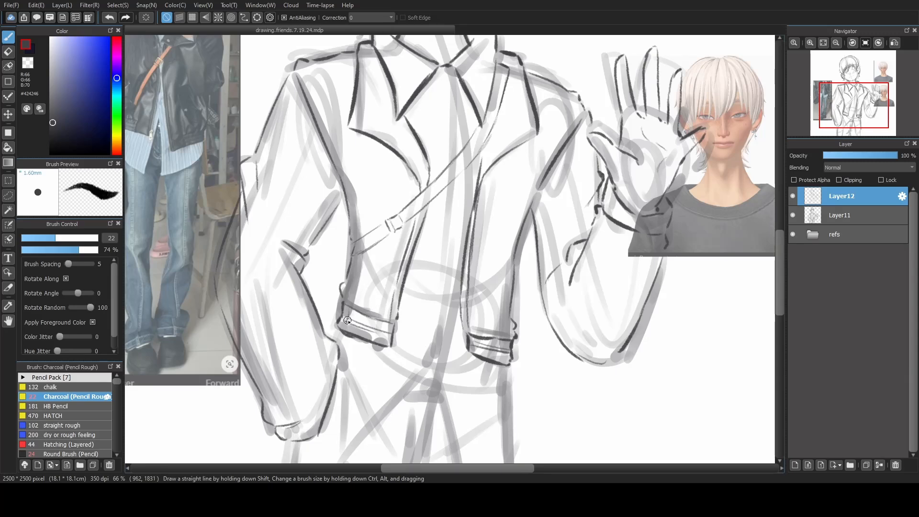
drag(352, 315, 350, 329)
drag(382, 320, 381, 337)
drag(474, 340, 473, 354)
drag(505, 344, 504, 361)
mouse_move(488, 267)
mouse_down()
mouse_move(475, 293)
mouse_move(496, 320)
mouse_up()
drag(466, 297, 468, 338)
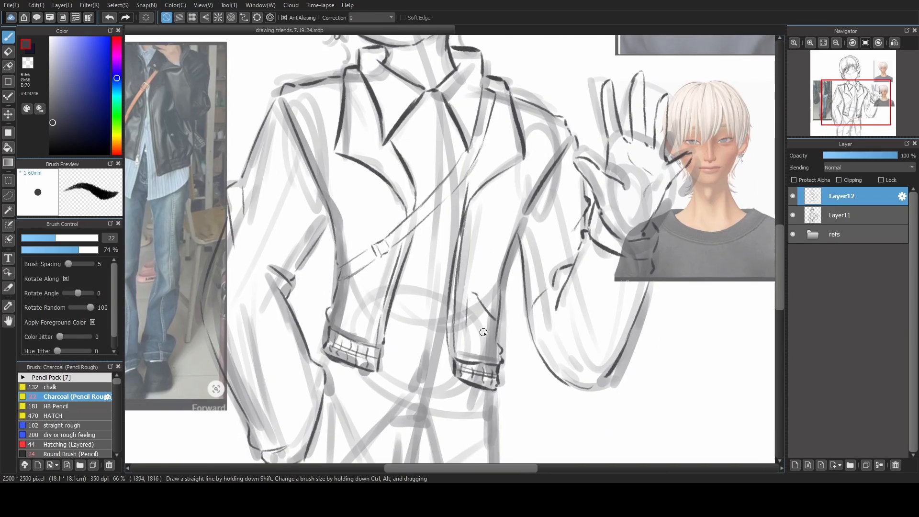
key(ctrl+z)
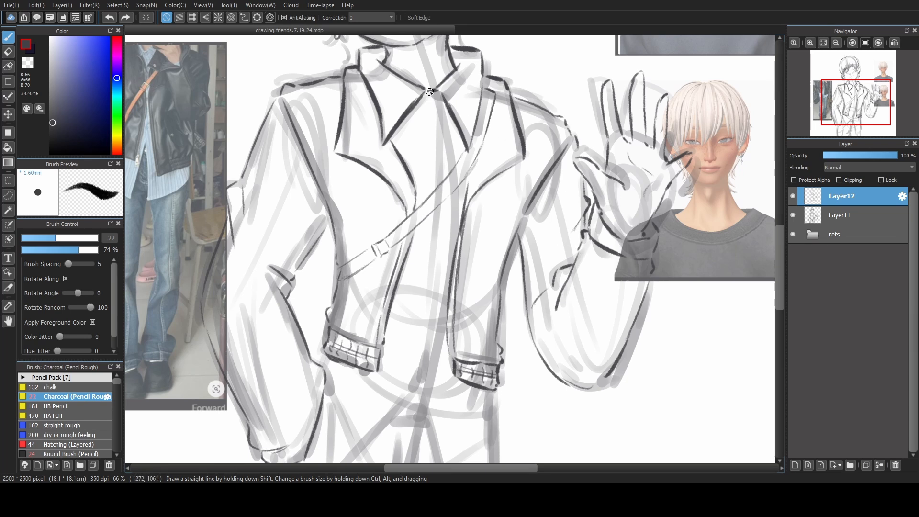
key(ctrl+z)
Draw the two parallel upper lines of the shirt's button placket, from the collar point down to the crossbody strap.
drag(429, 95, 433, 168)
key(ctrl+z)
key(ctrl+z)
key(ctrl+z)
key(ctrl+z)
drag(427, 94, 431, 169)
key(ctrl+z)
drag(431, 90, 438, 142)
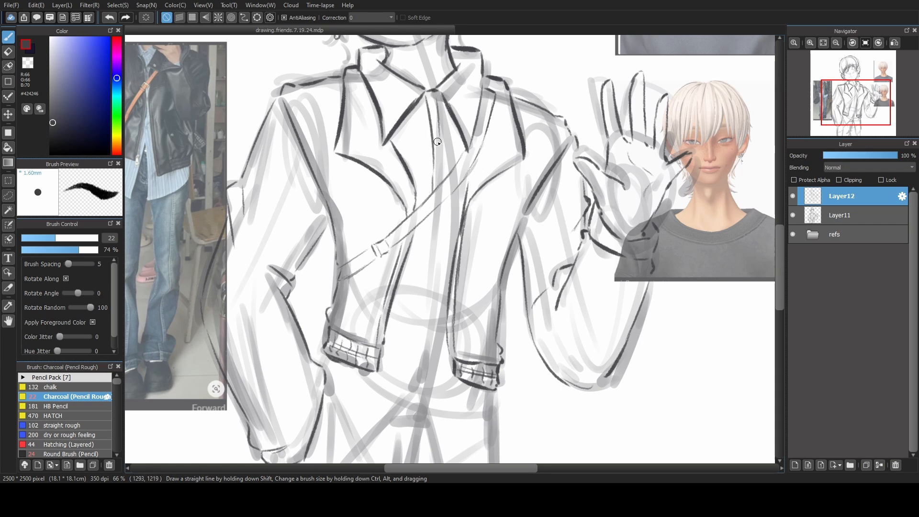
key(ctrl+z)
drag(437, 94, 441, 151)
drag(440, 143, 441, 176)
key(ctrl+z)
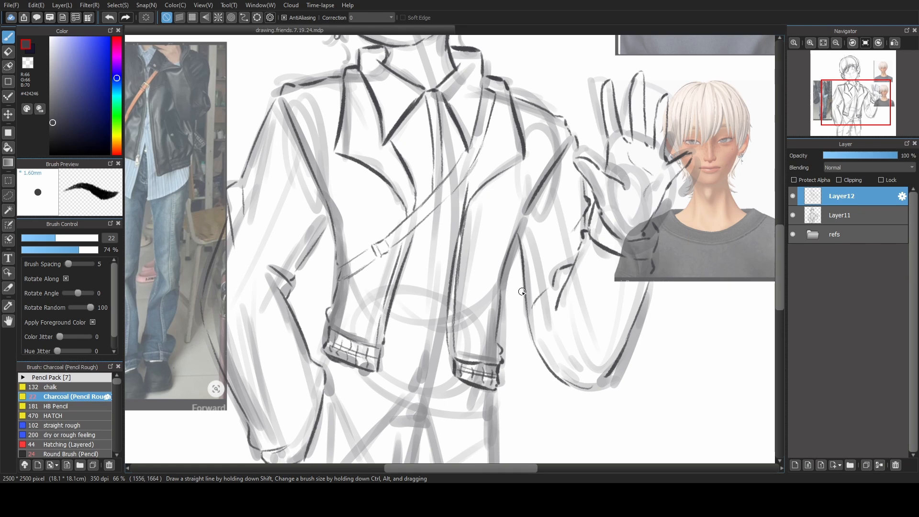
Extend both shirt placket lines below the crossbody strap down to the waist.
drag(511, 318, 552, 275)
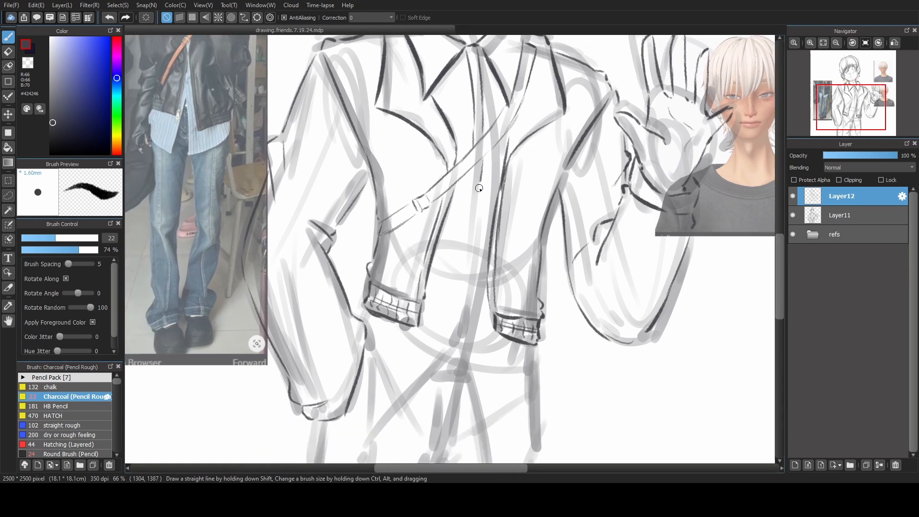
drag(479, 188, 479, 206)
key(ctrl+z)
drag(483, 158, 471, 302)
key(ctrl+z)
key(ctrl+z)
drag(478, 241, 466, 342)
drag(474, 173, 456, 342)
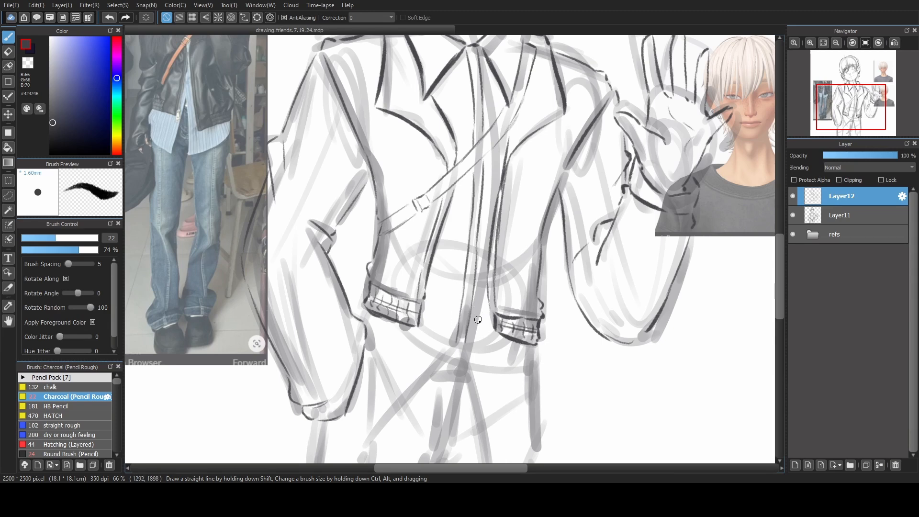
Line the shirt's lower hem and the trousers below the jacket, and hide Layer11.
scroll(505, 340, down, 3)
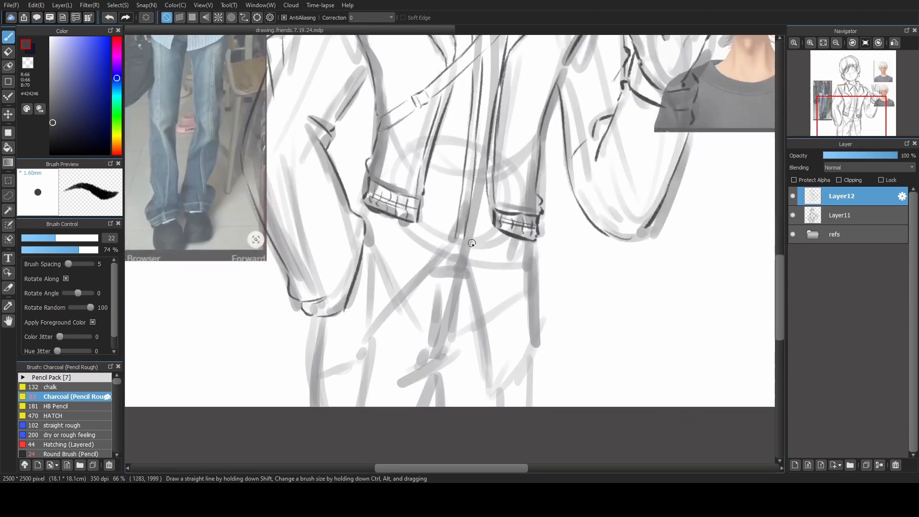
click(793, 215)
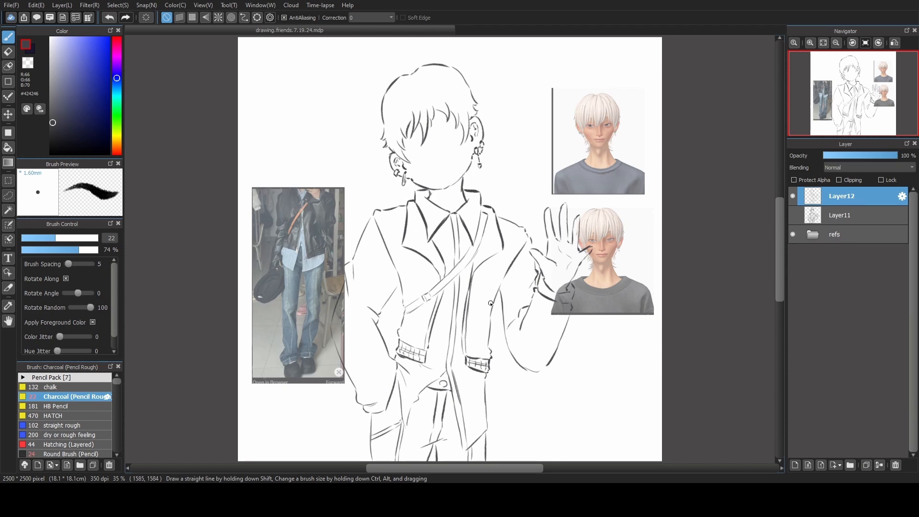
Draw small filled round buttons down the shirt placket from the collar to the hem.
scroll(497, 287, up, 3)
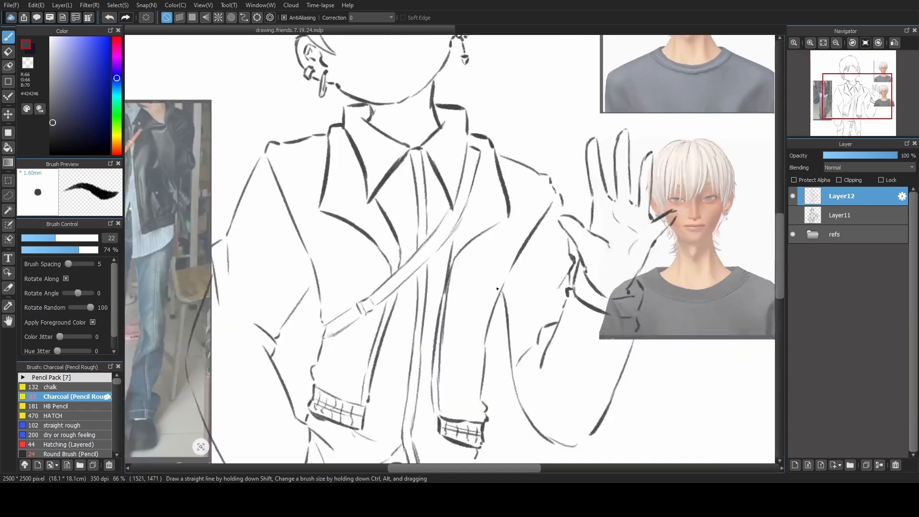
drag(416, 224, 466, 277)
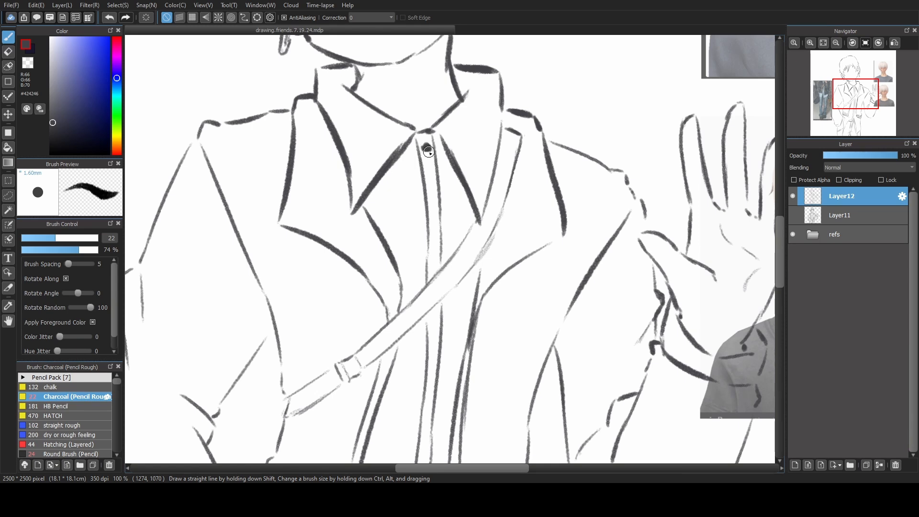
drag(434, 209, 434, 211)
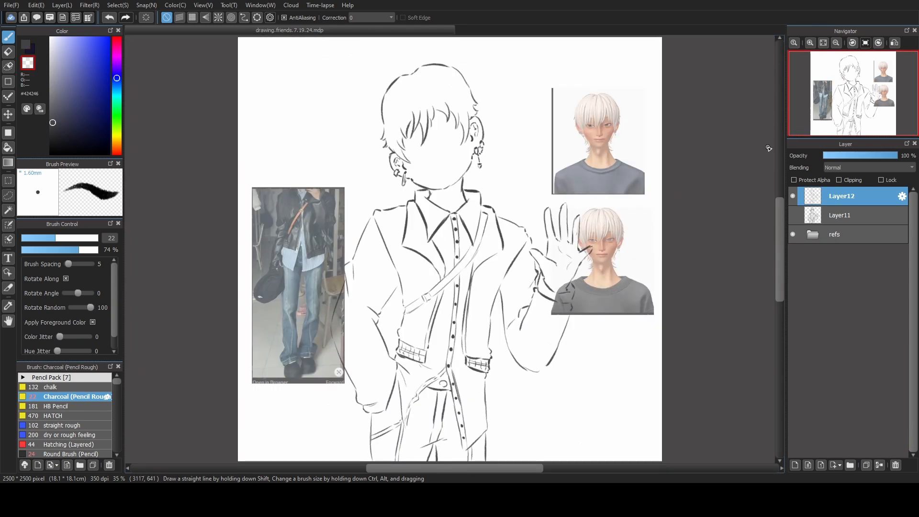
Show Layer11 as a guide and draw the eyes, nose and mouth on new layers above Layer12.
click(796, 216)
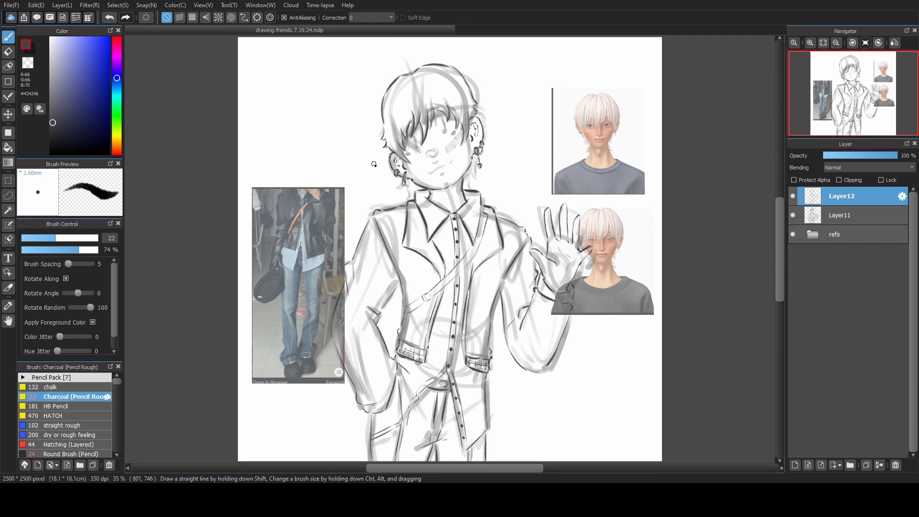
scroll(374, 164, up, 5)
drag(502, 261, 469, 256)
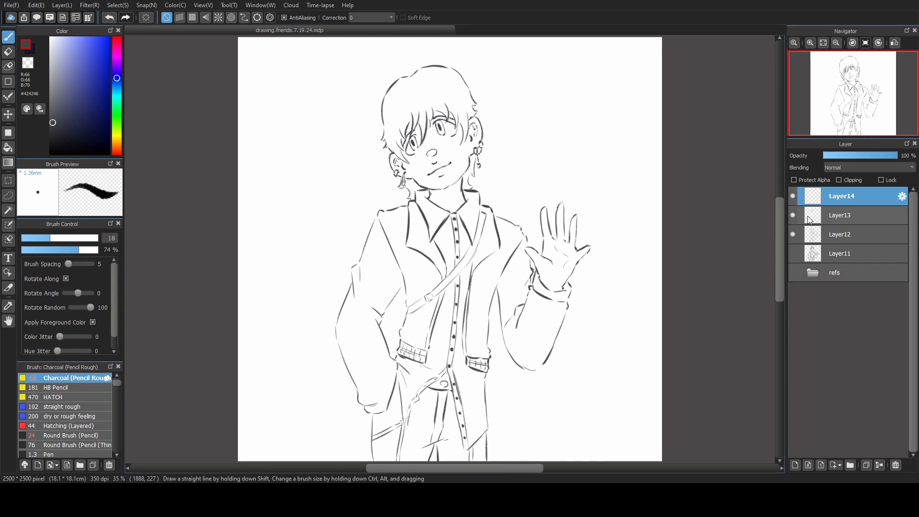
Select Layer13, show the refs folder, and briefly hide Layer13 to check the facial features drawn on it.
click(809, 219)
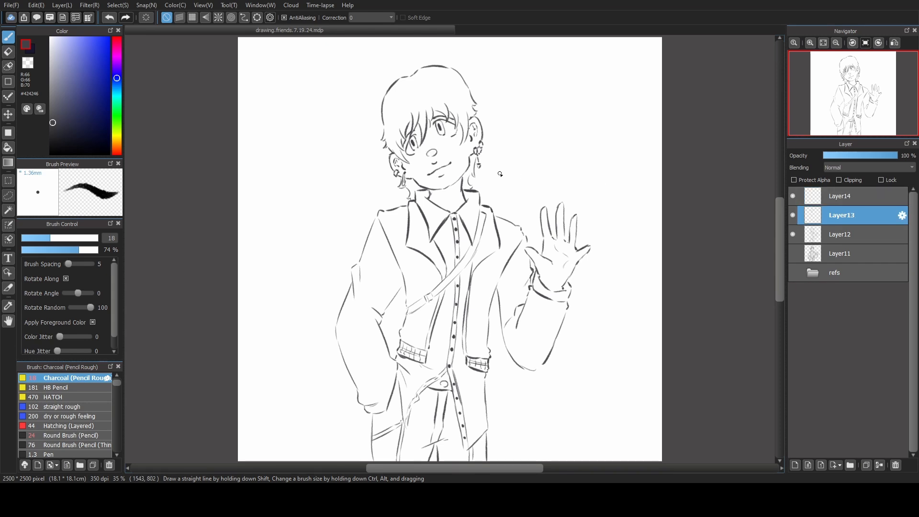
scroll(499, 174, up, 5)
drag(318, 177, 377, 263)
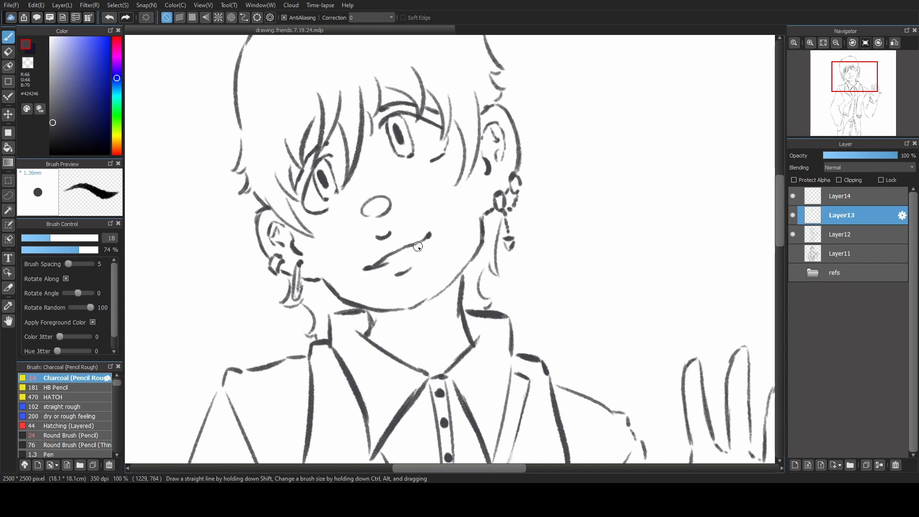
scroll(425, 242, down, 5)
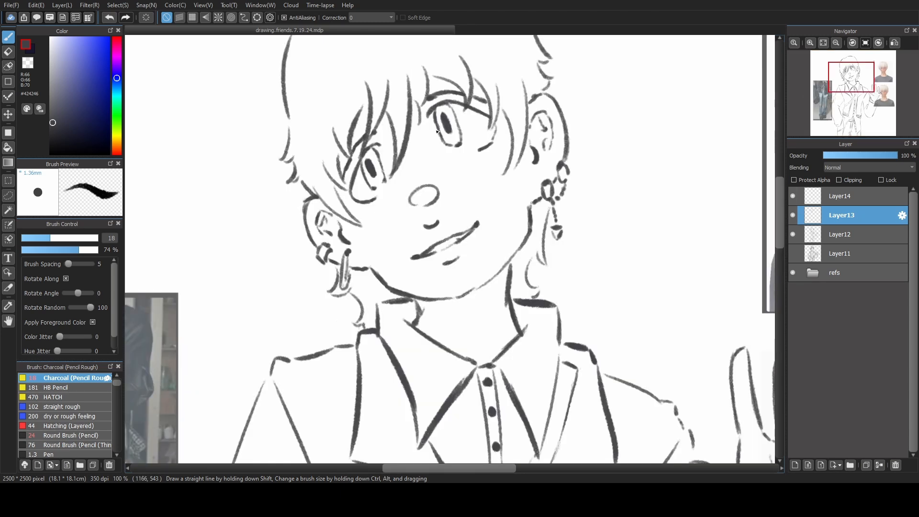
drag(512, 232, 509, 299)
click(793, 216)
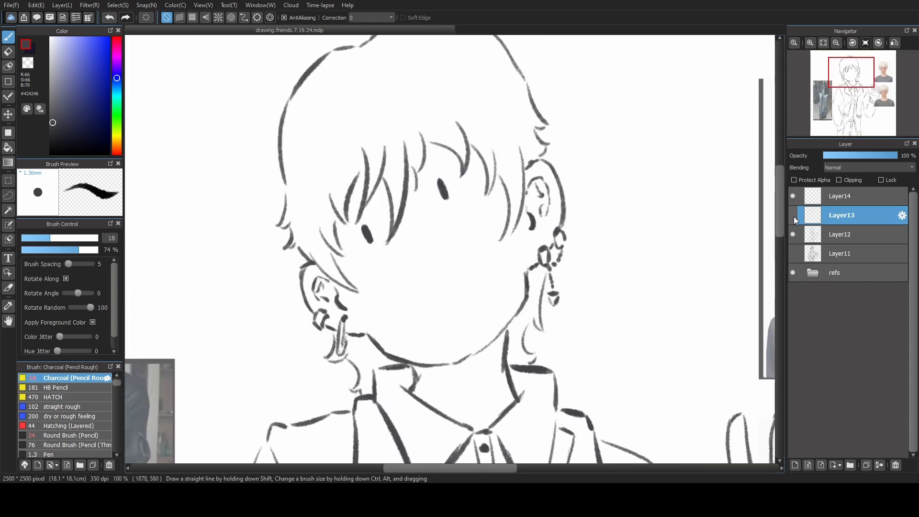
click(794, 216)
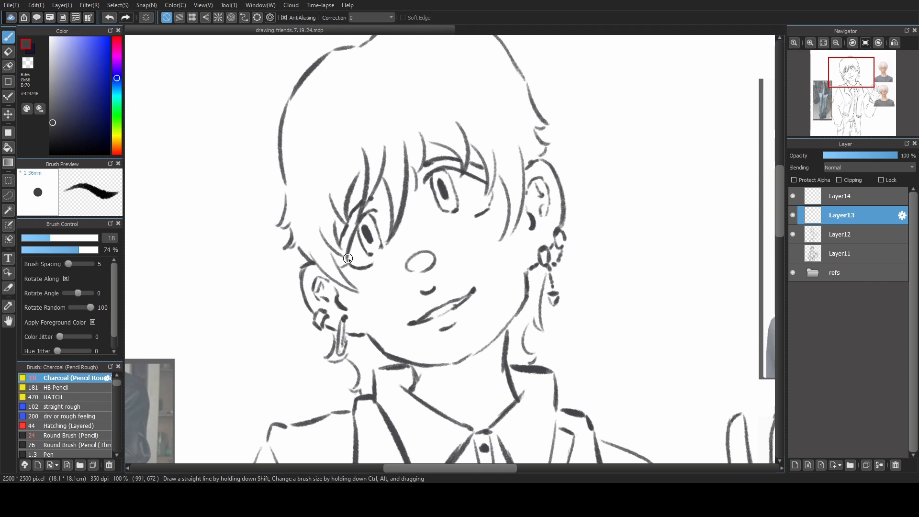
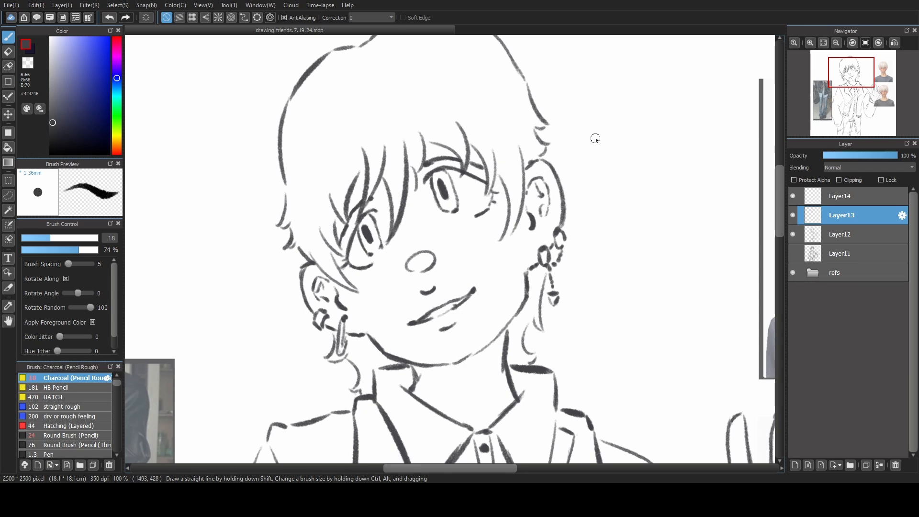
click(823, 43)
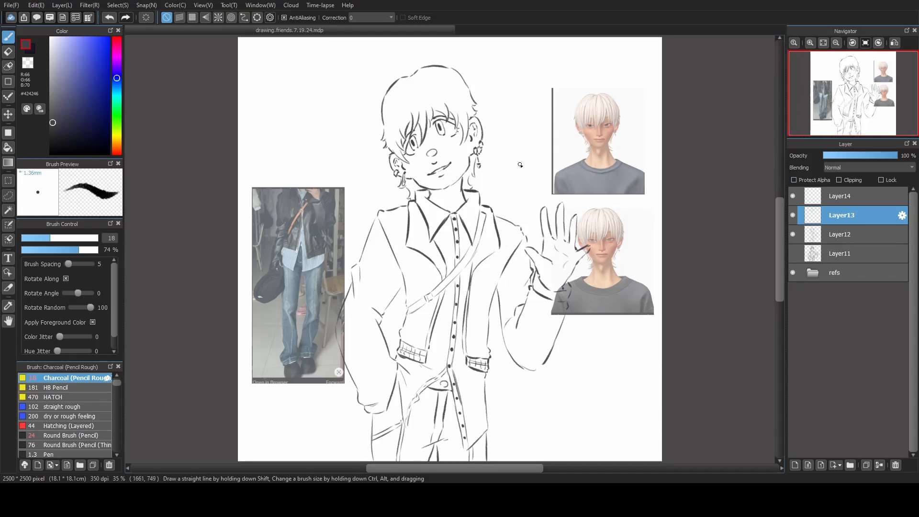
scroll(511, 158, up, 4)
drag(406, 134, 468, 237)
key(ctrl+z)
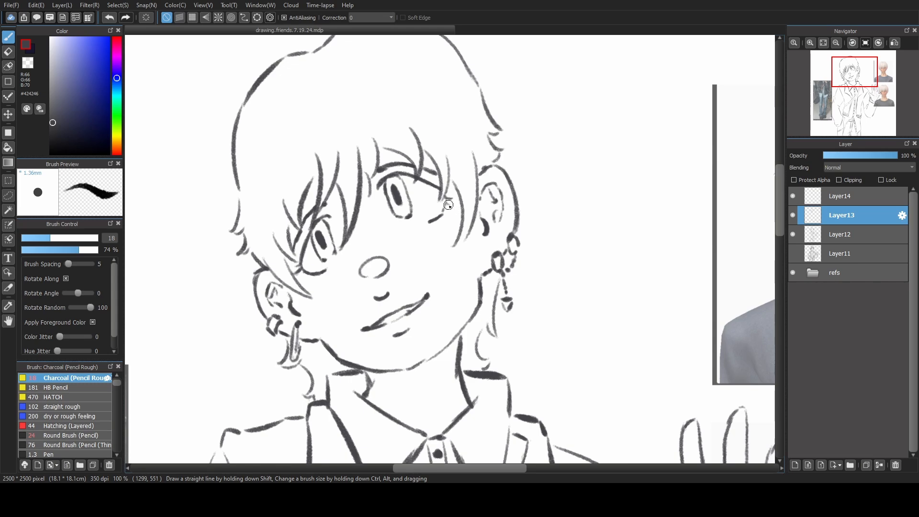
Check the linework by hiding and reshowing Layer12, hiding the refs folder, and flipping the canvas horizontally and back.
click(824, 43)
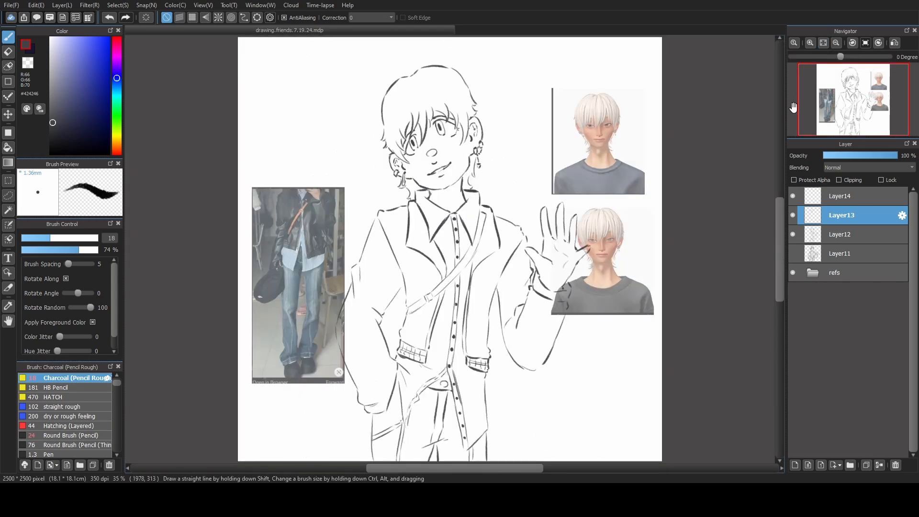
click(791, 235)
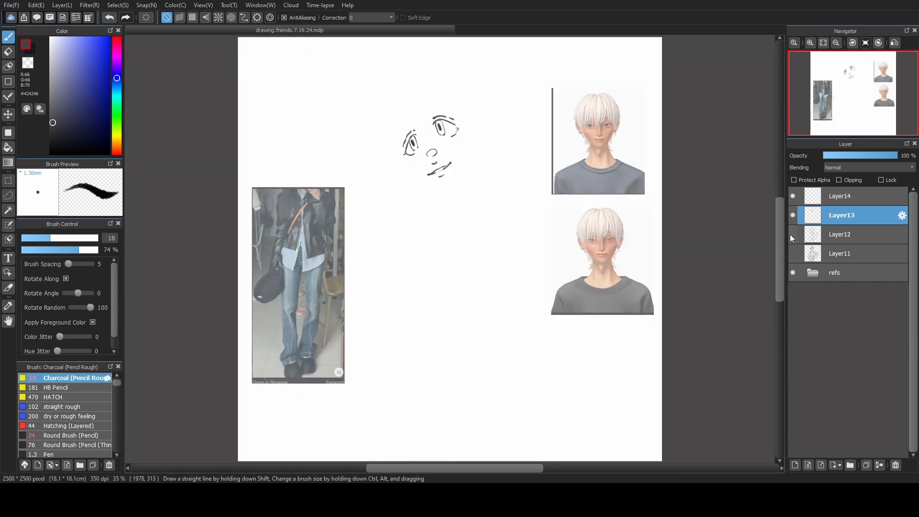
click(792, 234)
key(ctrl+minus)
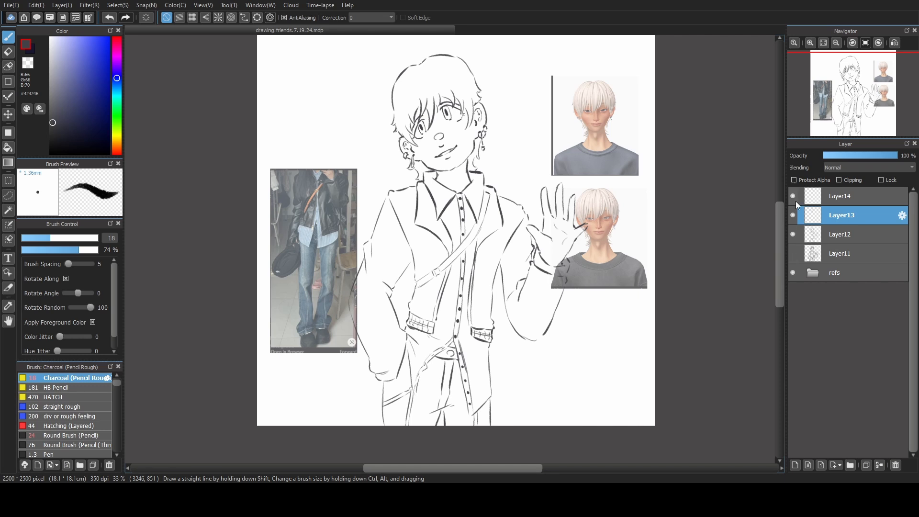
click(792, 273)
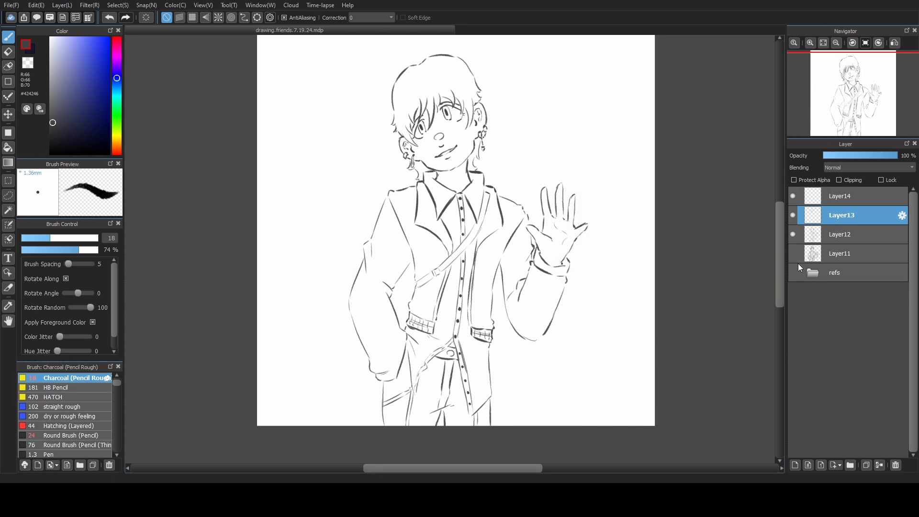
click(895, 44)
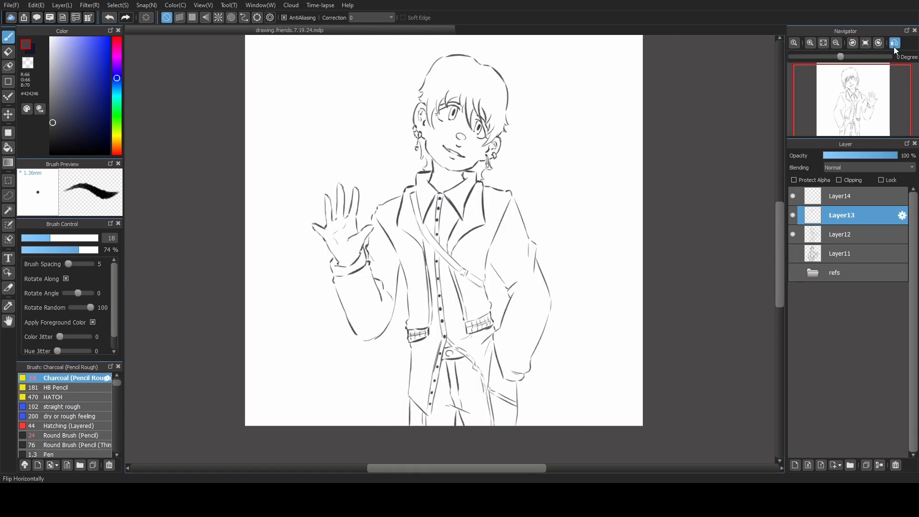
click(894, 47)
click(892, 49)
click(891, 48)
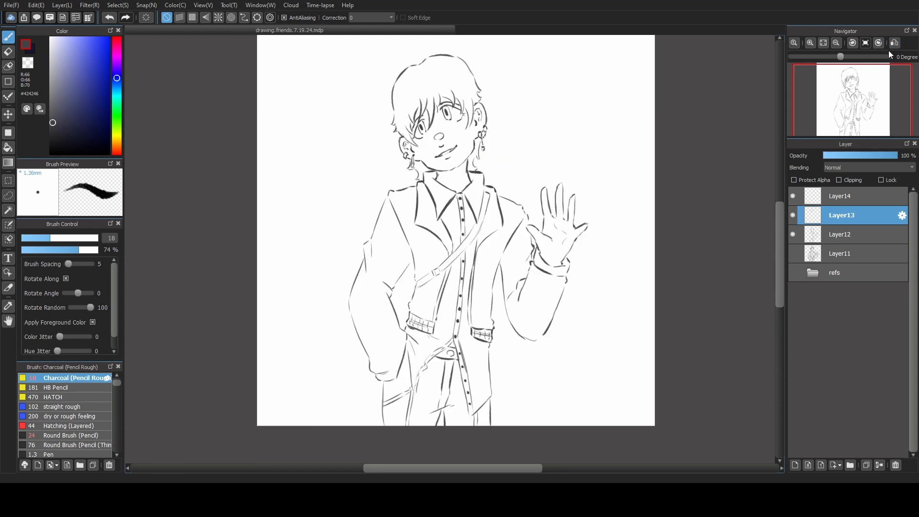
Show the refs folder again and set its opacity to 100%.
click(793, 273)
click(826, 274)
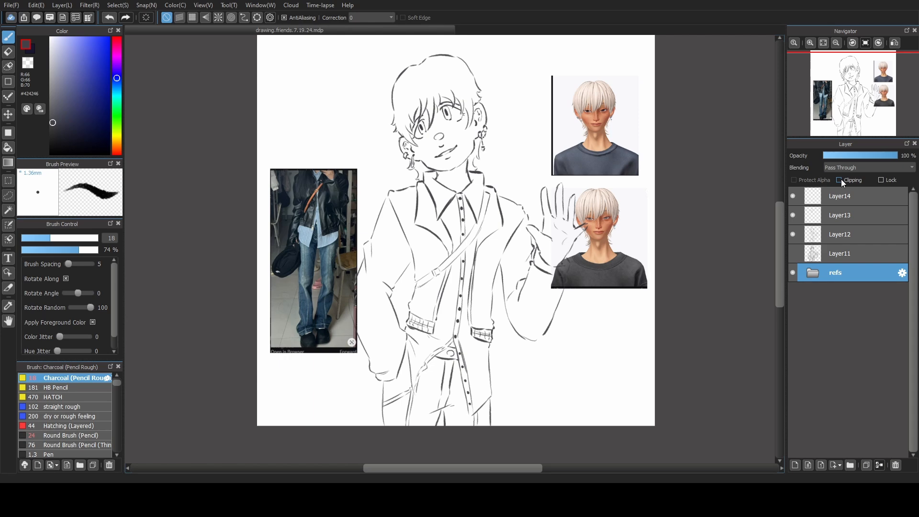
On Layer12, darken the crossbody strap's outer line below the shoulder, trim it with the transparent colour, and line the strap's lower end.
scroll(500, 222, up, 3)
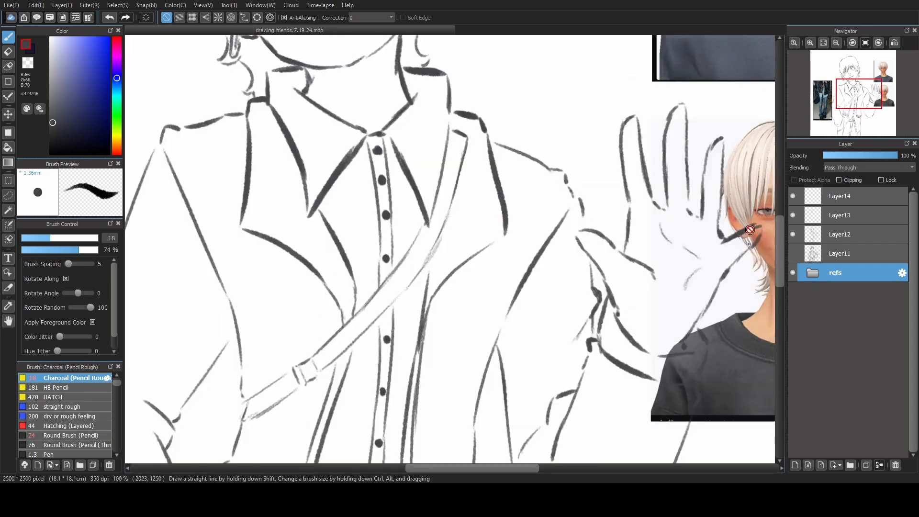
click(823, 200)
click(811, 217)
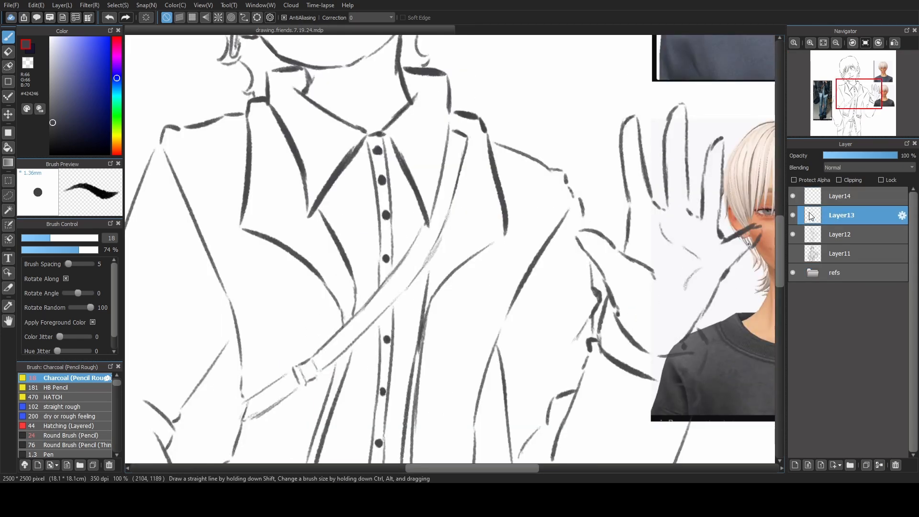
click(815, 232)
click(793, 234)
click(793, 235)
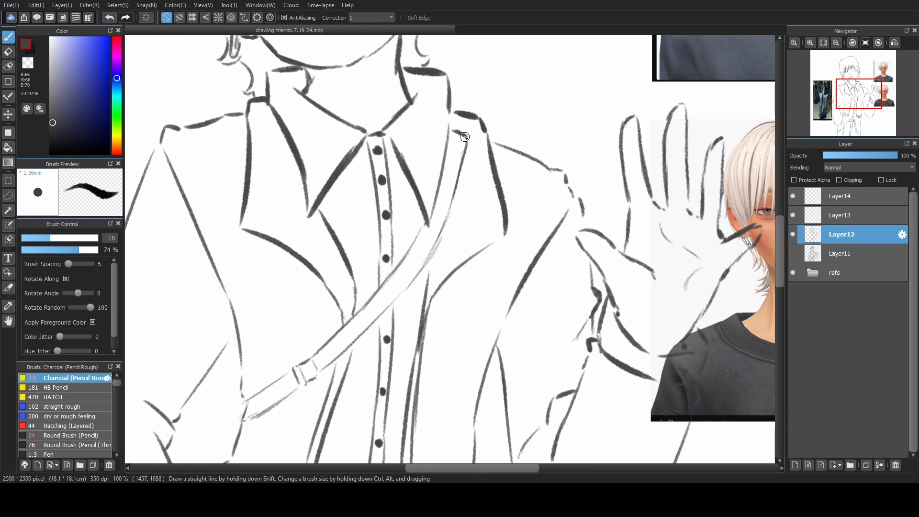
drag(464, 138, 428, 254)
key(ctrl+z)
drag(453, 184, 430, 284)
key(x)
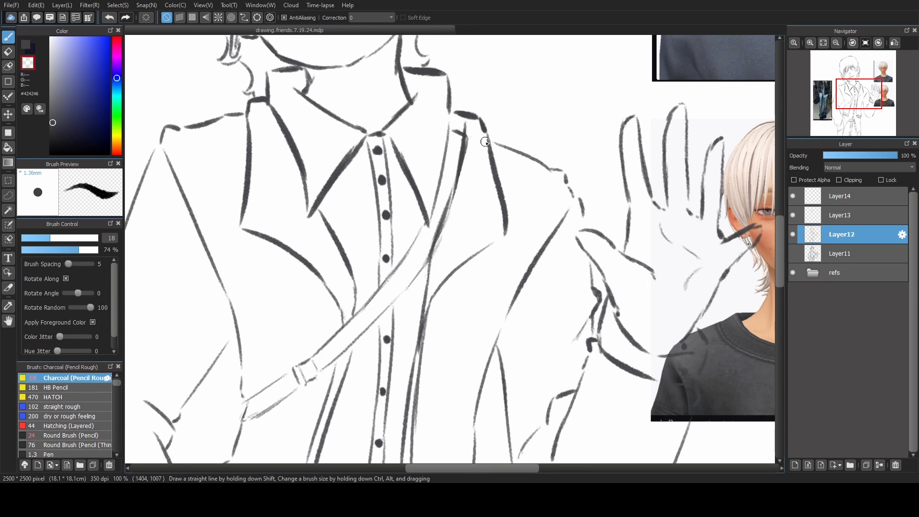
drag(466, 159, 434, 254)
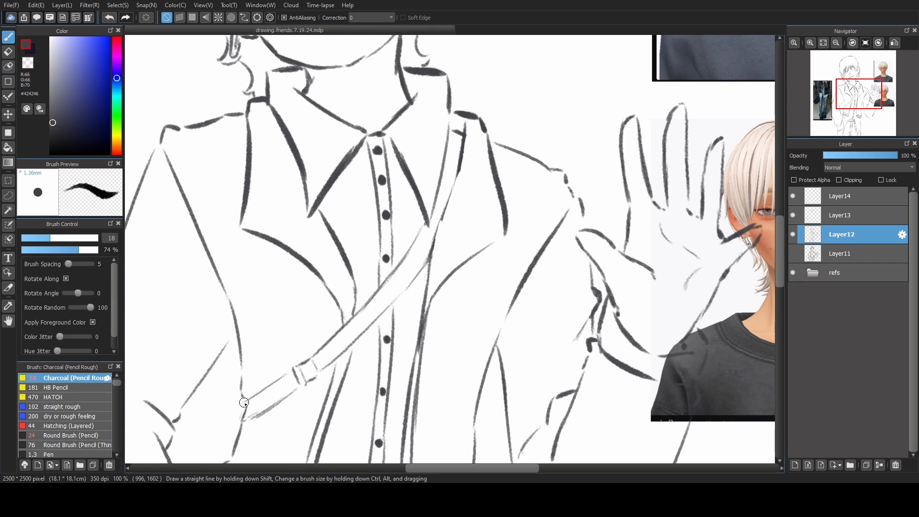
drag(245, 399, 243, 421)
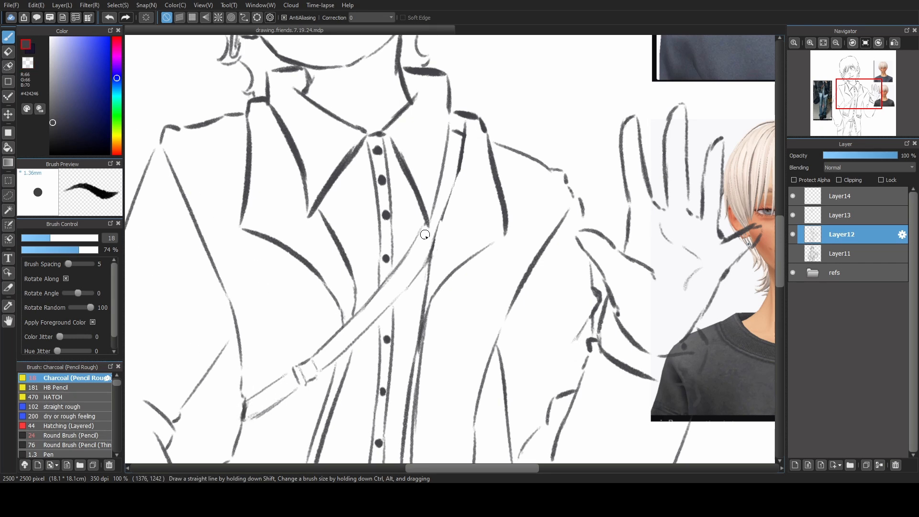
key(ctrl+0)
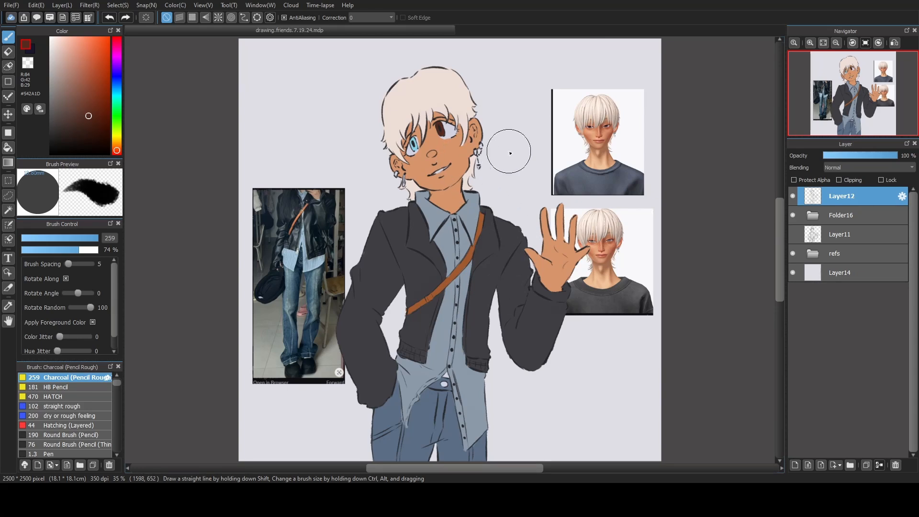
Put a new layer at the top of Folder16 as a clipping layer with Multiply blending.
click(85, 241)
drag(85, 242, 77, 242)
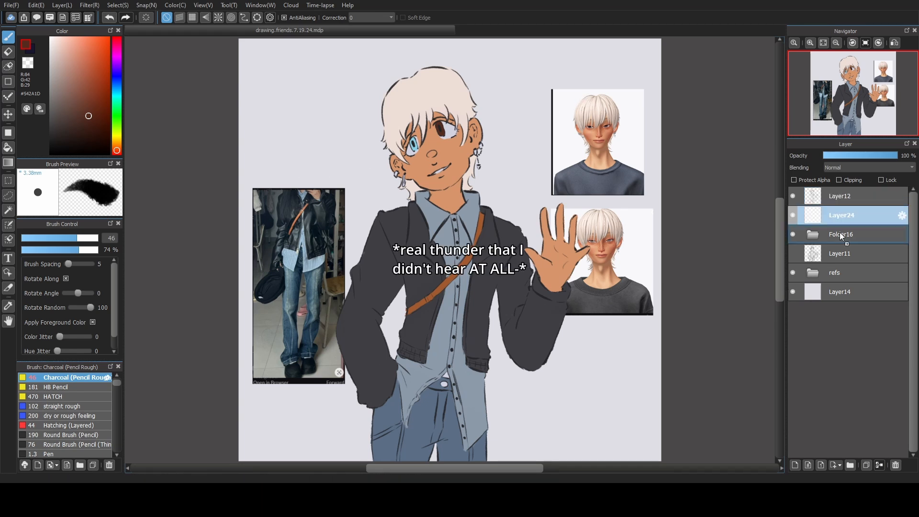
drag(837, 222, 834, 237)
click(815, 215)
click(837, 233)
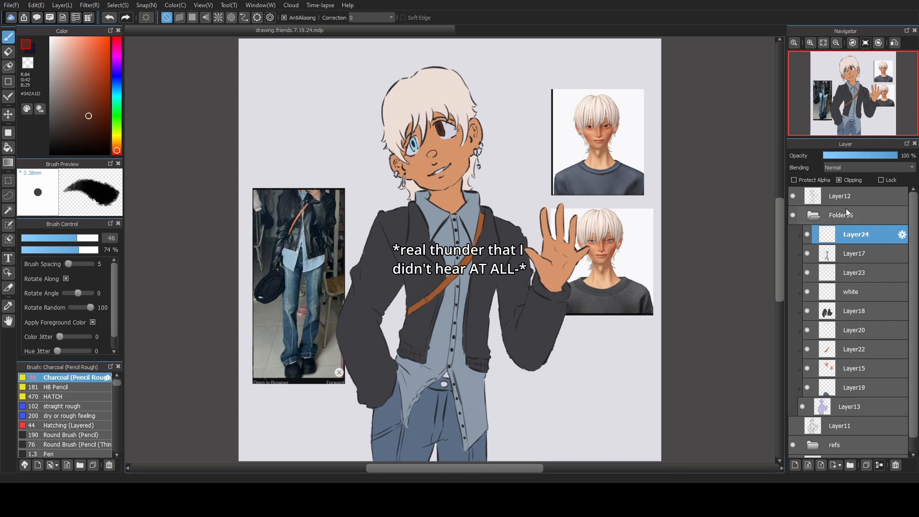
scroll(849, 171, down, 2)
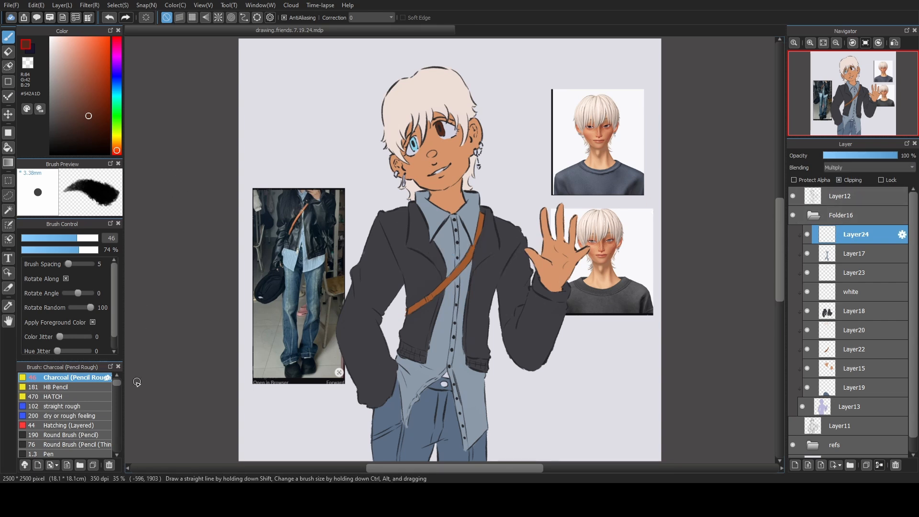
Choose the Watercolor brush with the muted blue shading colour #53567A and set its size to 66.
scroll(117, 388, down, 10)
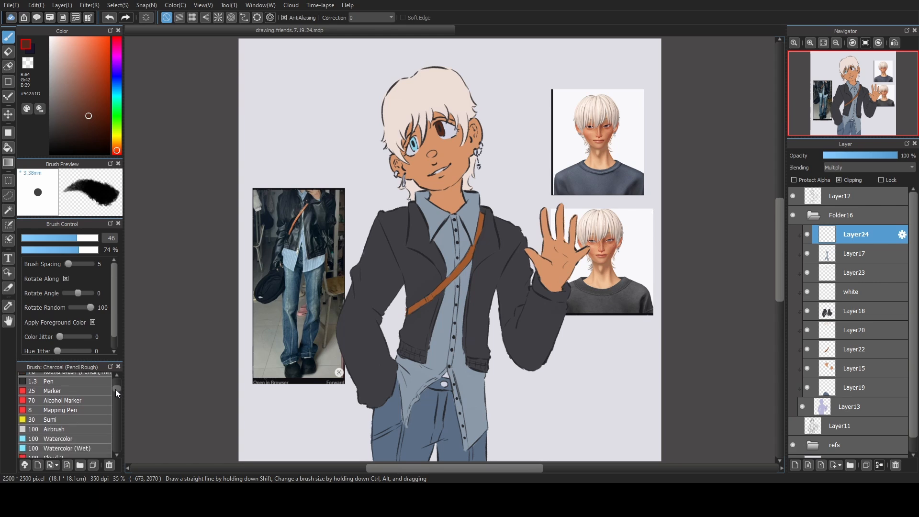
click(79, 420)
click(113, 78)
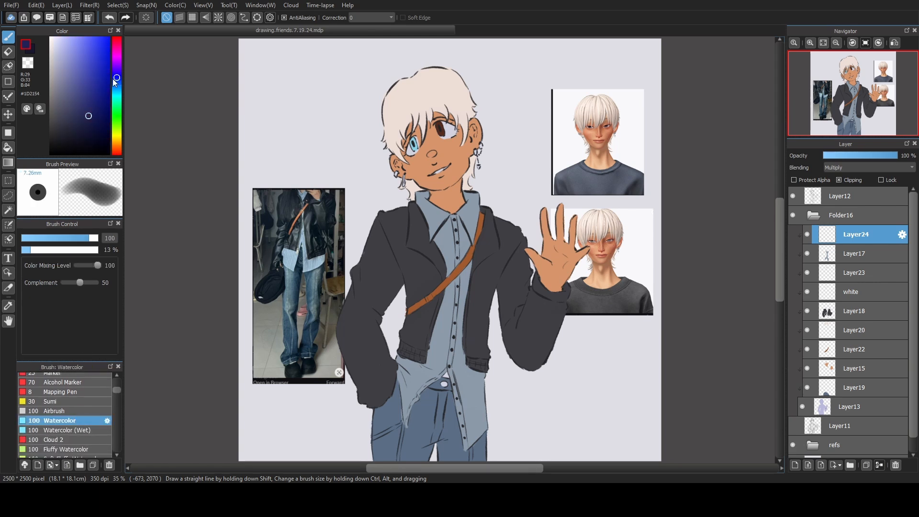
drag(67, 90, 68, 97)
click(95, 238)
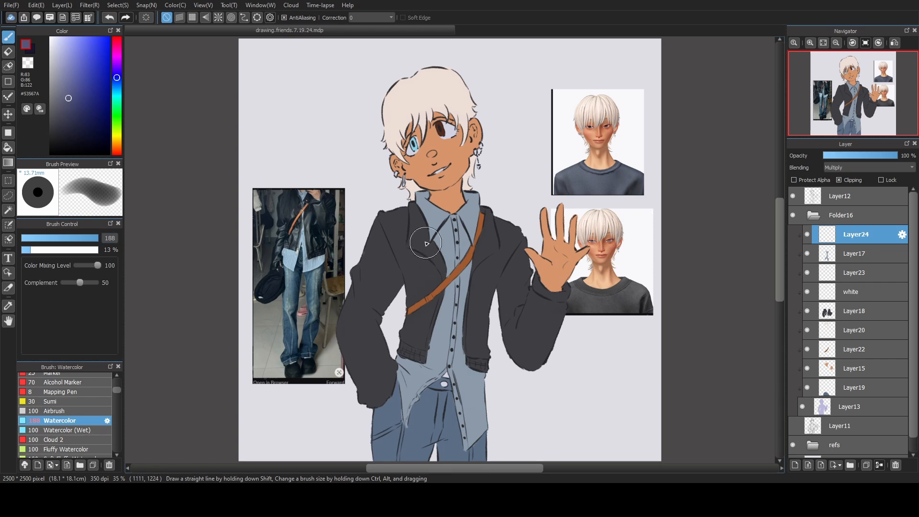
click(93, 238)
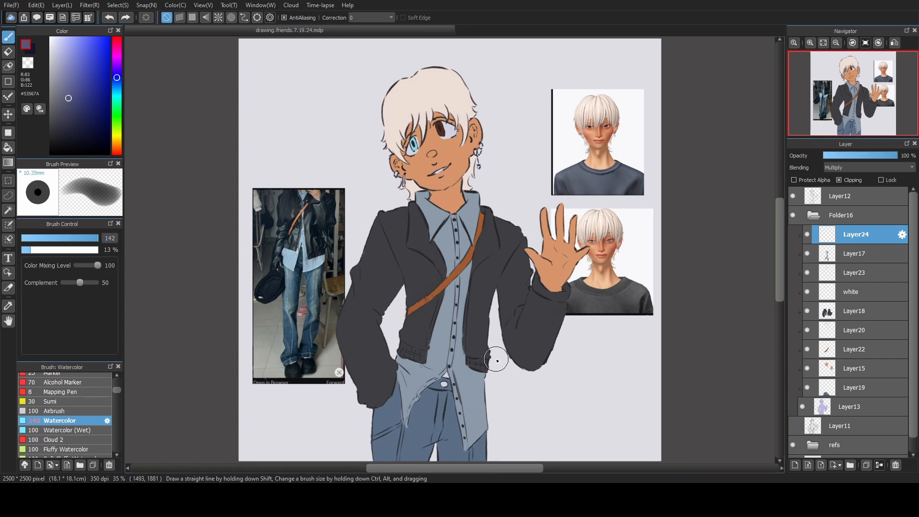
drag(528, 353, 516, 332)
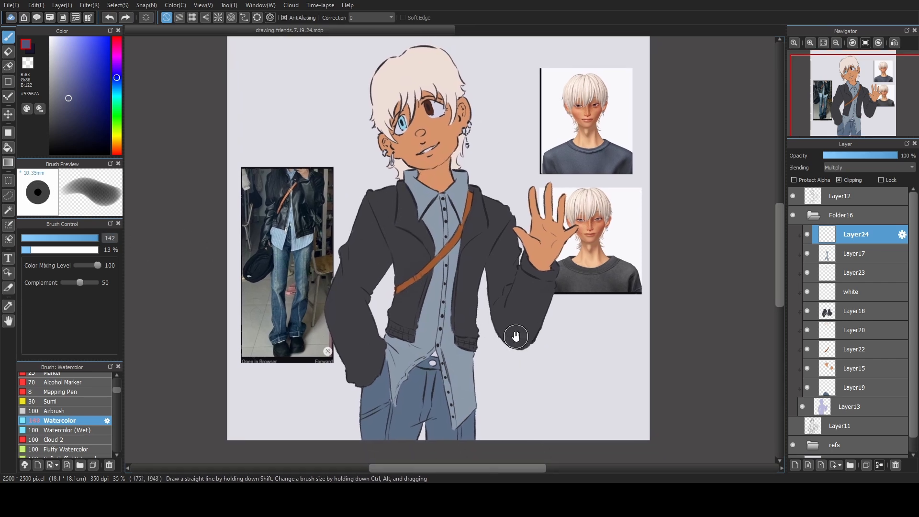
click(91, 238)
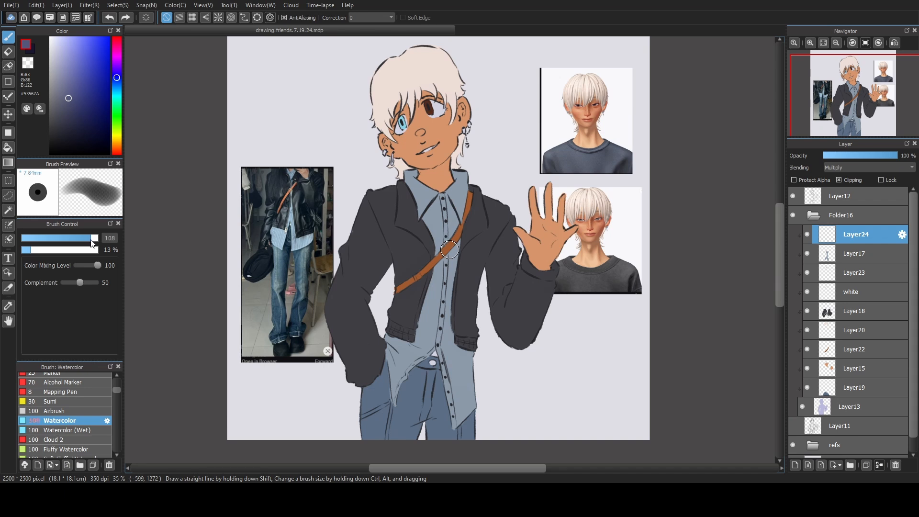
click(83, 238)
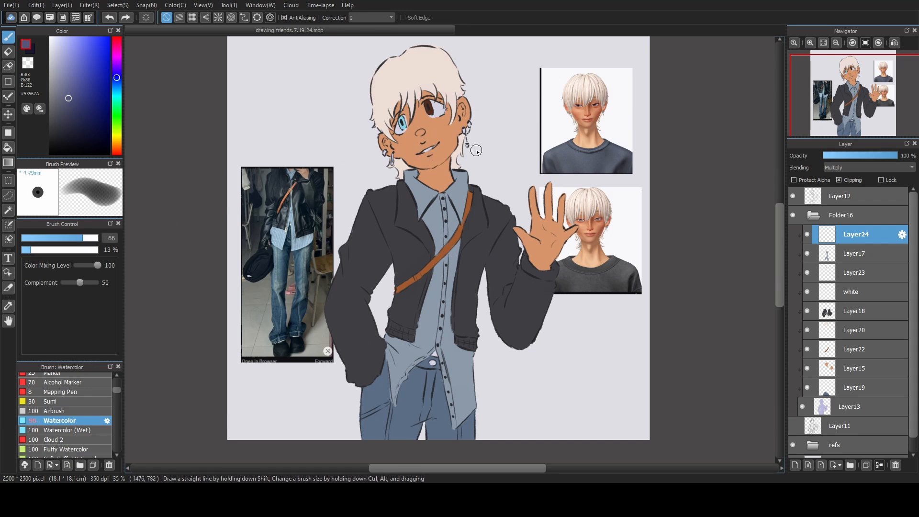
Shade the shirt front beneath the collar and the neck under the chin.
drag(433, 217, 435, 201)
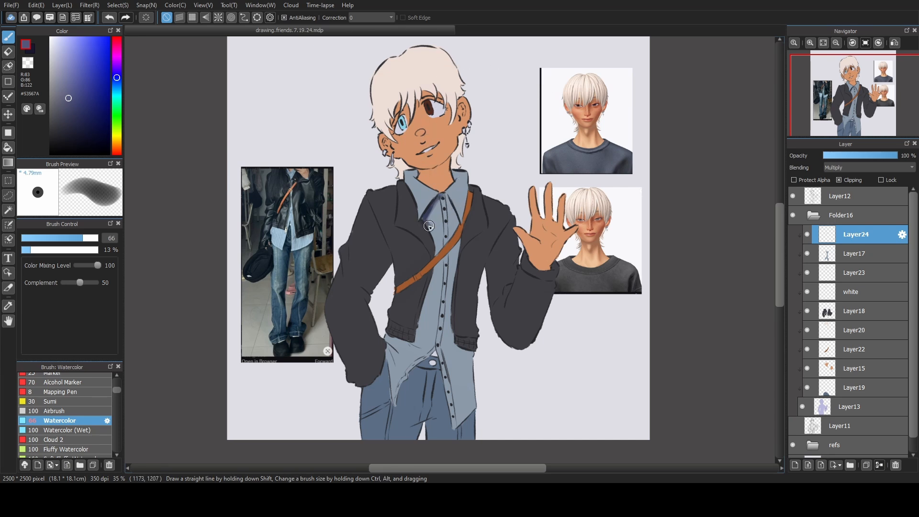
drag(429, 226, 437, 241)
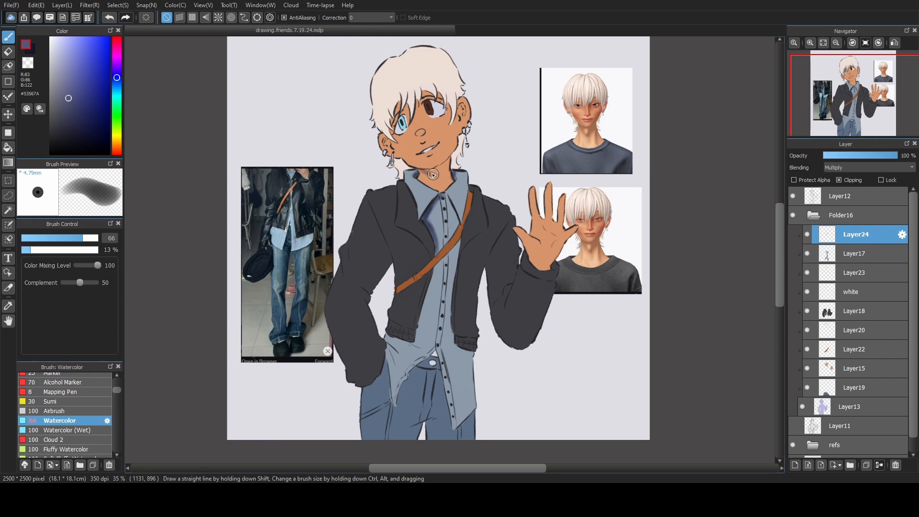
mouse_move(433, 175)
mouse_down()
mouse_move(450, 178)
mouse_move(440, 168)
mouse_up()
key(x)
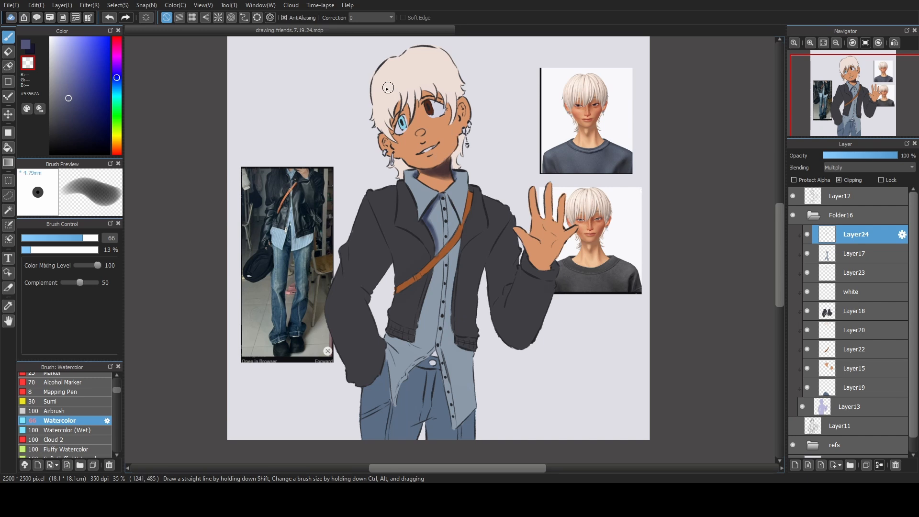
key(x)
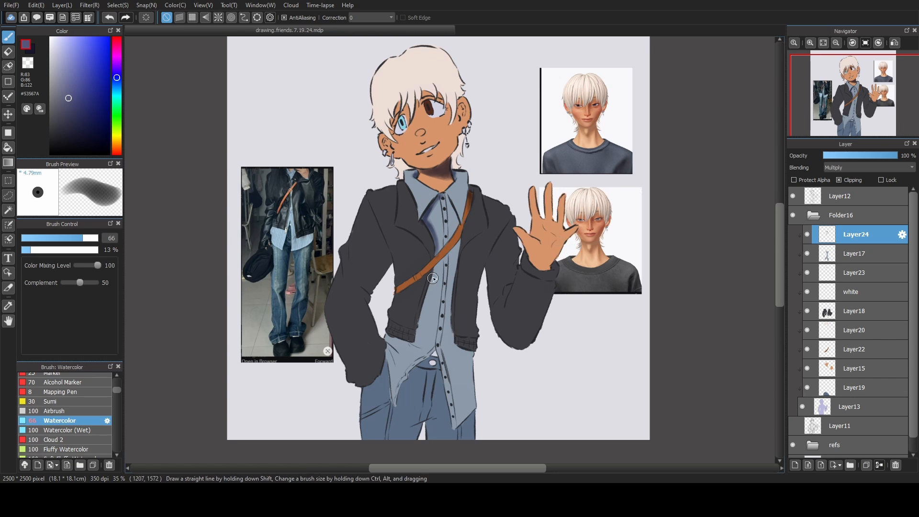
Shade the shirt below the strap, then deepen the shadows under the collar and at the shirt's lower edge with brush size 75.
mouse_move(428, 291)
mouse_down()
mouse_move(418, 328)
mouse_move(436, 267)
mouse_move(462, 238)
mouse_up()
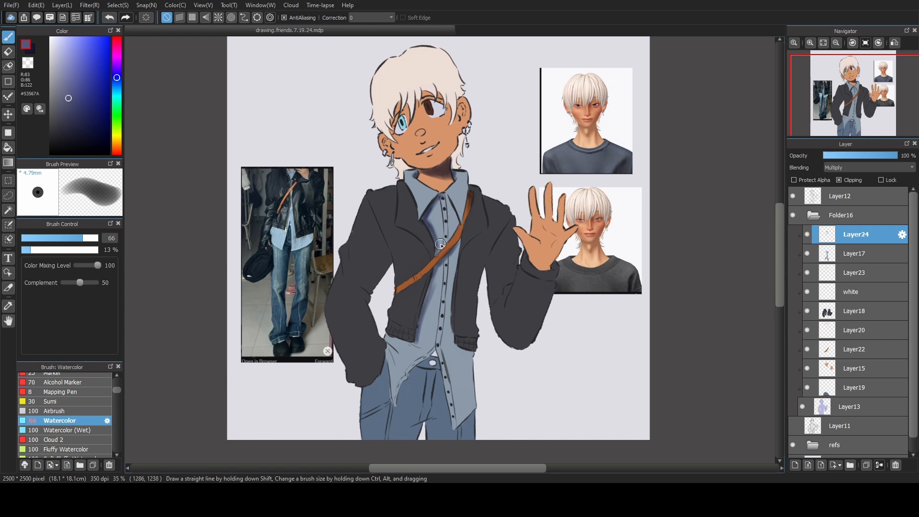
click(85, 238)
drag(436, 205, 431, 220)
drag(386, 334, 396, 357)
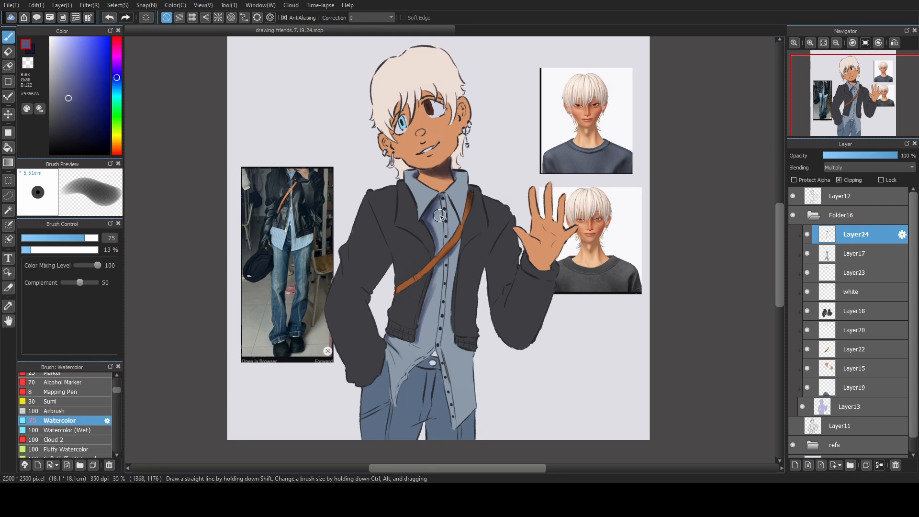
Shade the jacket sleeve of the lowered arm, then the waving arm's sleeve with brush size 120.
mouse_move(372, 215)
mouse_down()
mouse_move(378, 290)
mouse_move(348, 279)
mouse_move(369, 288)
mouse_move(380, 269)
mouse_move(375, 290)
mouse_up()
click(93, 238)
mouse_move(498, 251)
mouse_down()
mouse_move(504, 234)
mouse_move(494, 261)
mouse_move(495, 345)
mouse_move(540, 346)
mouse_up()
mouse_move(558, 280)
mouse_down()
mouse_move(538, 295)
mouse_move(570, 275)
mouse_move(548, 293)
mouse_move(555, 273)
mouse_move(588, 247)
mouse_move(560, 309)
mouse_move(551, 293)
mouse_move(533, 347)
mouse_move(558, 293)
mouse_move(539, 329)
mouse_move(523, 308)
mouse_move(556, 338)
mouse_up()
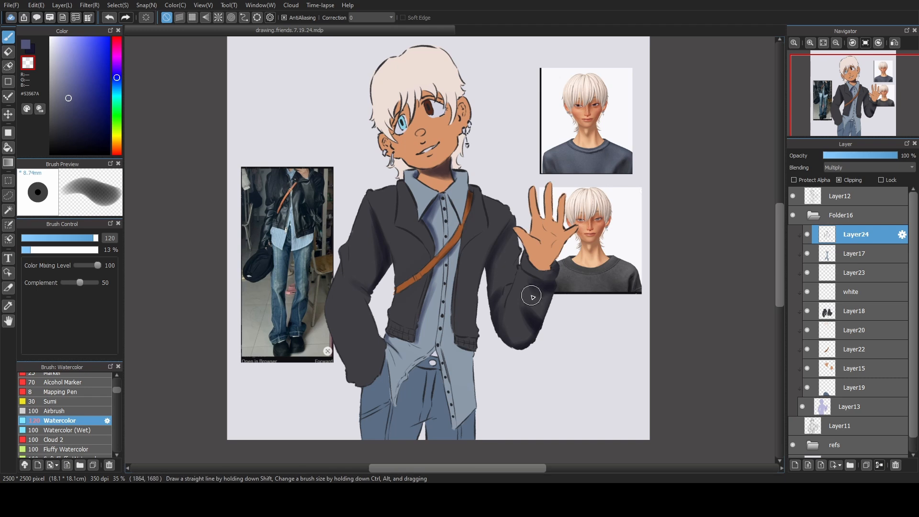
Return to the blue shading colour and shade the lowered arm's forearm sleeve and the jacket front on the waving side.
click(28, 48)
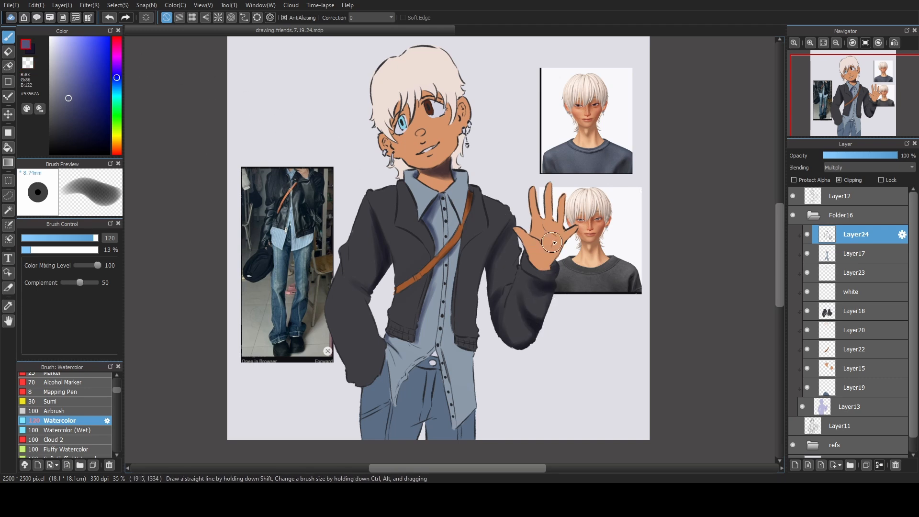
mouse_move(371, 367)
mouse_down()
mouse_move(369, 322)
mouse_move(345, 308)
mouse_move(354, 318)
mouse_up()
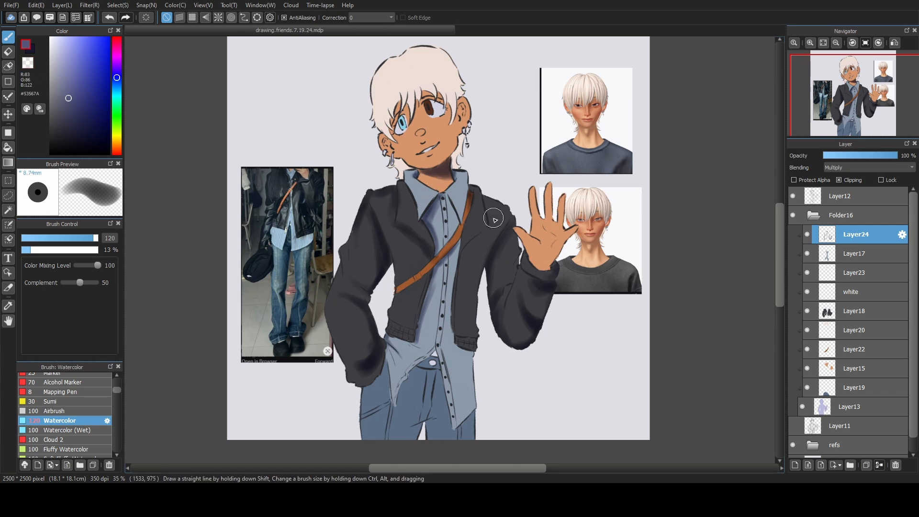
mouse_move(493, 218)
mouse_down()
mouse_move(470, 249)
mouse_move(451, 324)
mouse_move(471, 249)
mouse_up()
drag(469, 316, 474, 326)
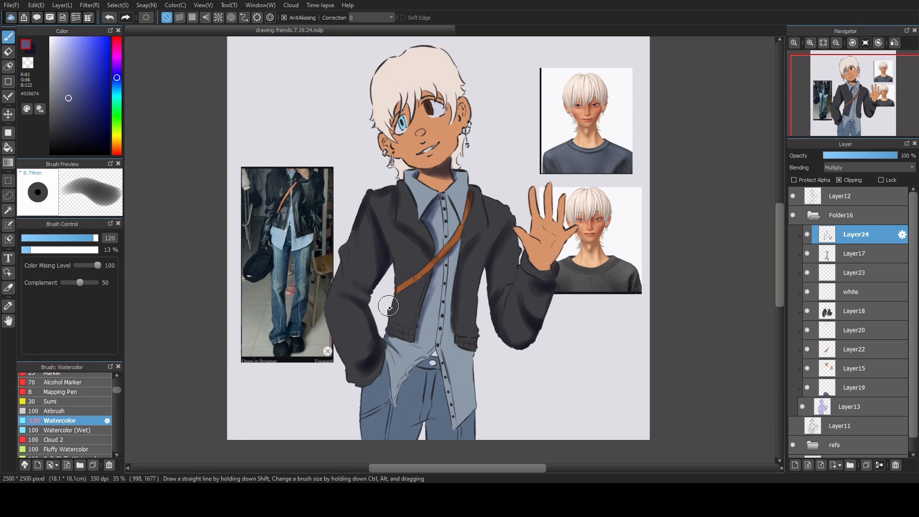
Shade the jacket front edge beside the lowered arm and the shirt's lower edge on the waving side.
drag(389, 303, 396, 364)
mouse_move(476, 363)
mouse_down()
mouse_move(454, 349)
mouse_move(472, 356)
mouse_up()
mouse_move(479, 412)
mouse_down()
mouse_move(458, 422)
mouse_move(476, 341)
mouse_move(410, 258)
mouse_move(471, 385)
mouse_move(454, 362)
mouse_move(459, 387)
mouse_up()
key(x)
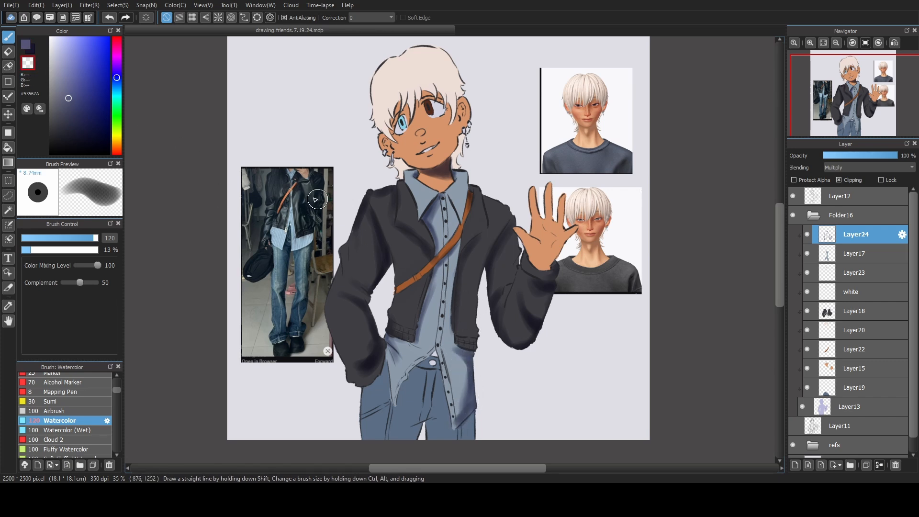
click(28, 45)
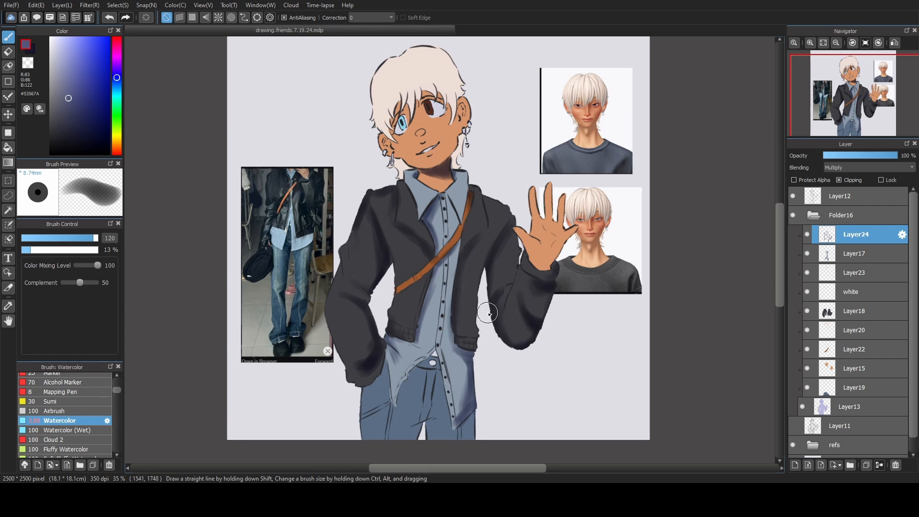
Shade the jeans under the jacket sleeve and shirt hem, and along both legs down to the canvas edge.
scroll(534, 271, down, 1)
mouse_move(429, 324)
mouse_down()
mouse_move(394, 370)
mouse_move(400, 362)
mouse_up()
mouse_move(410, 401)
mouse_down()
mouse_move(402, 401)
mouse_move(407, 392)
mouse_up()
mouse_move(391, 353)
mouse_down()
mouse_move(376, 337)
mouse_move(359, 419)
mouse_up()
key(z)
mouse_move(378, 352)
mouse_down()
mouse_move(362, 399)
mouse_move(381, 344)
mouse_up()
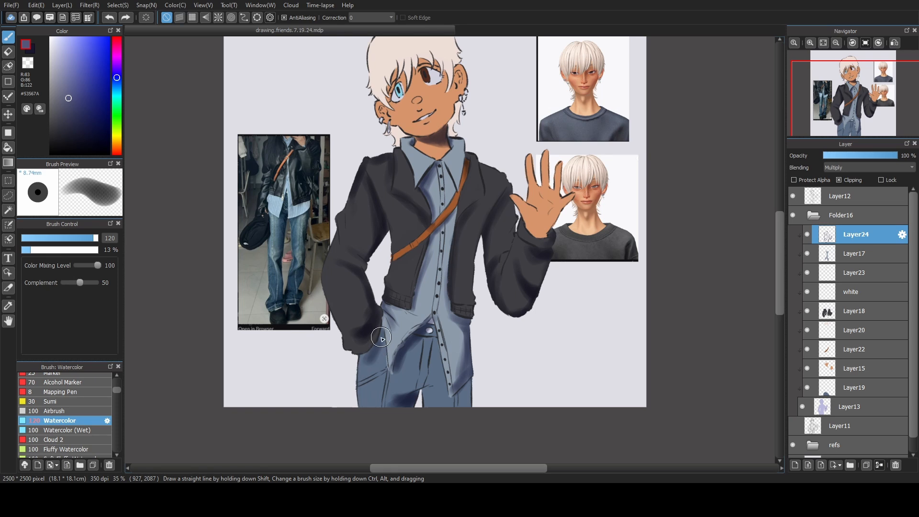
key(z)
drag(448, 400, 466, 388)
key(z)
drag(397, 402, 411, 398)
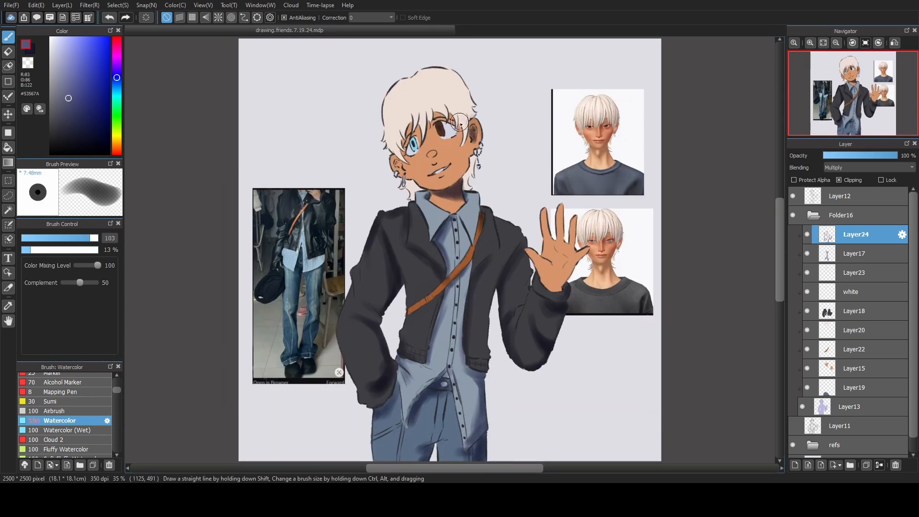
Reduce the shading layer's opacity to 65 % and deepen the fold shadows on both jacket sleeves and lower front with brush size 95.
click(88, 238)
drag(349, 346, 355, 363)
mouse_move(378, 268)
mouse_down()
mouse_move(363, 281)
mouse_move(382, 291)
mouse_up()
mouse_move(524, 275)
mouse_down()
mouse_move(515, 311)
mouse_move(532, 305)
mouse_up()
drag(539, 348, 520, 360)
drag(406, 271, 429, 286)
drag(405, 307, 428, 321)
drag(473, 323, 484, 340)
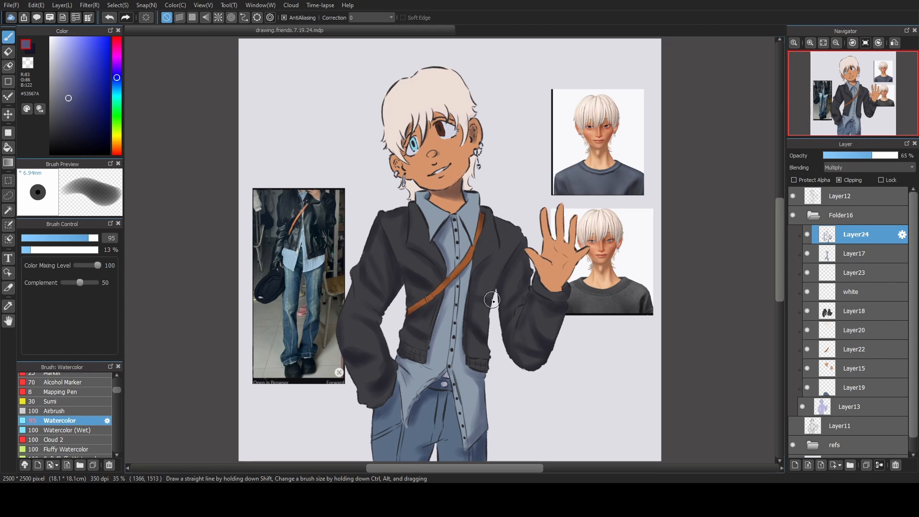
Shade the jacket's front panels, lapel and lowered-arm sleeve, and undo the last stroke.
drag(494, 289, 477, 311)
drag(513, 225, 500, 248)
drag(362, 294, 363, 307)
drag(417, 206, 421, 242)
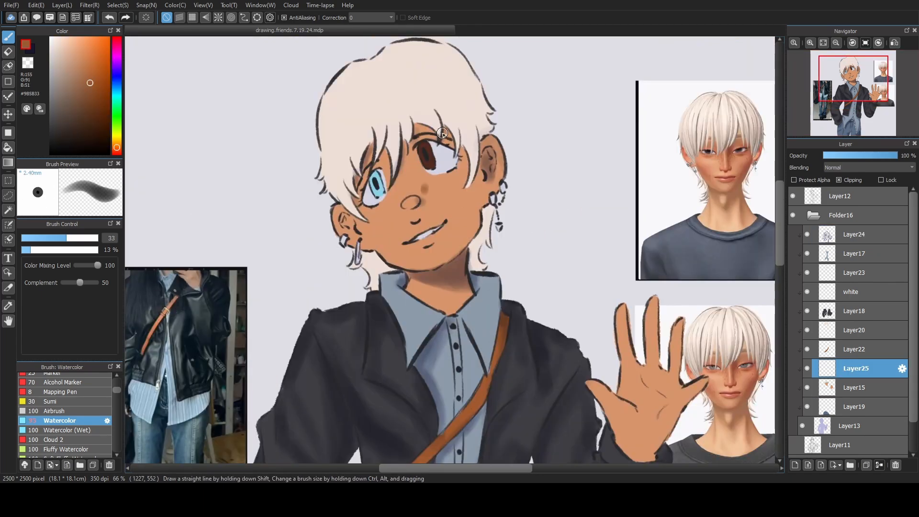
key(ctrl+z)
Dot small moles on the face in brown #9B5B33 with brush size 9.6 on a new clipped layer above Layer15.
click(35, 238)
click(368, 212)
click(378, 211)
click(376, 220)
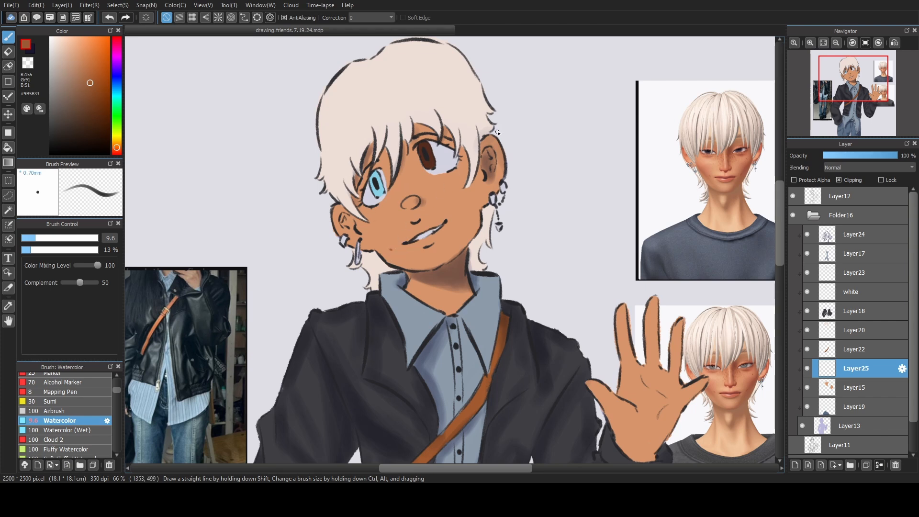
alt+click(482, 164)
alt+click(393, 246)
Dot freckles across the nose and cheeks in #C37A4E with brush size 12.6, and add darker ones in #96552D.
click(87, 65)
click(42, 239)
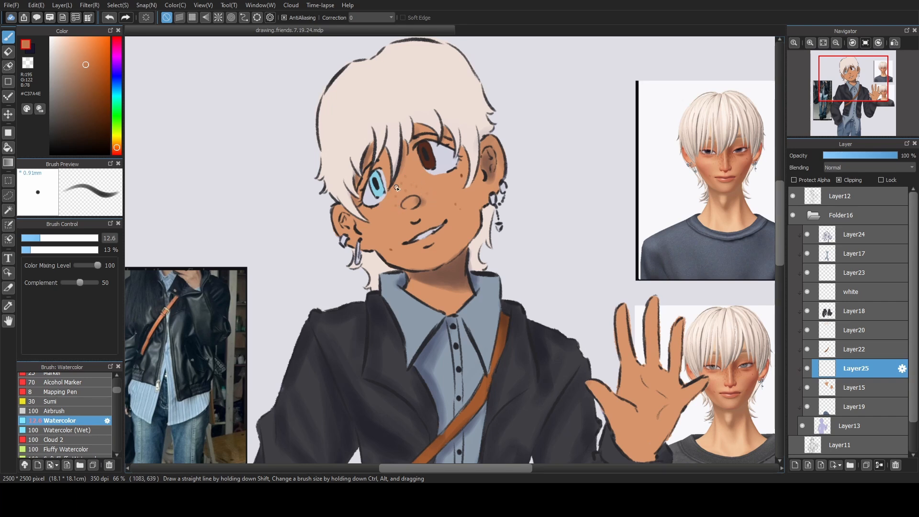
click(91, 85)
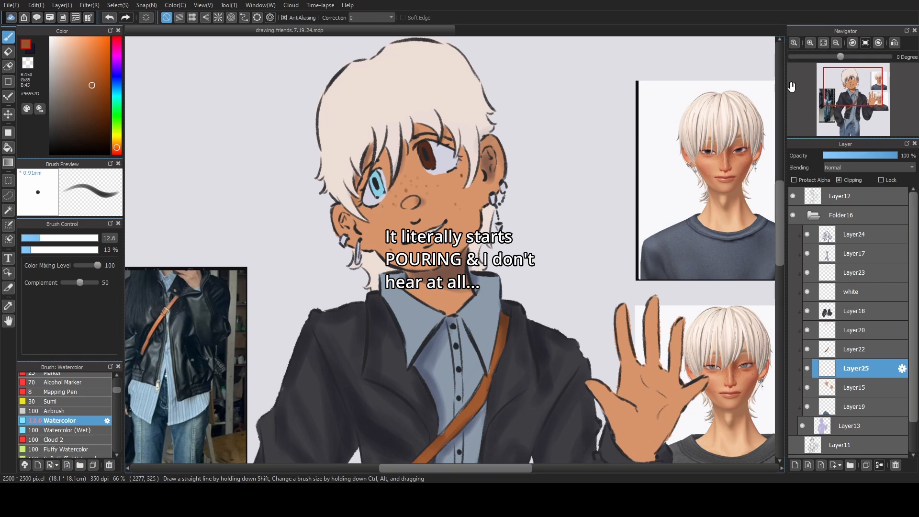
click(823, 43)
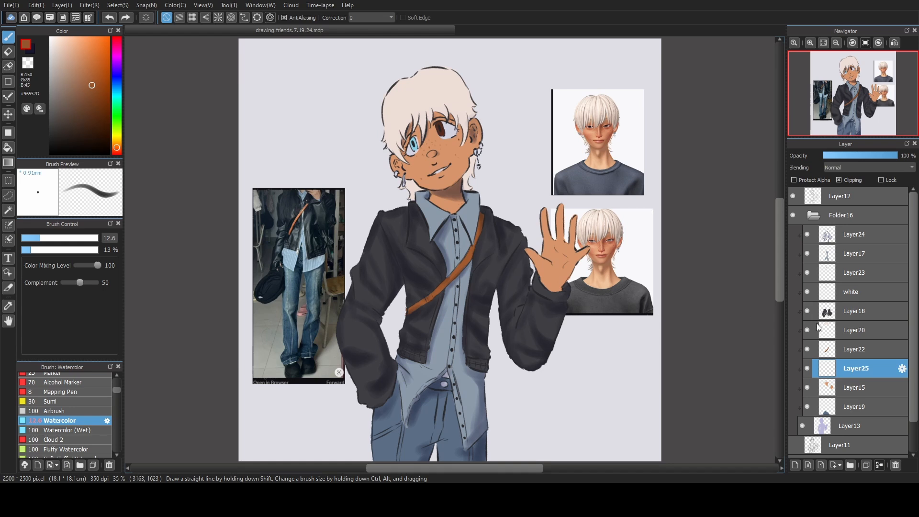
Select the hair colour layer, Layer20, and protect its alpha.
scroll(860, 349, down, 1)
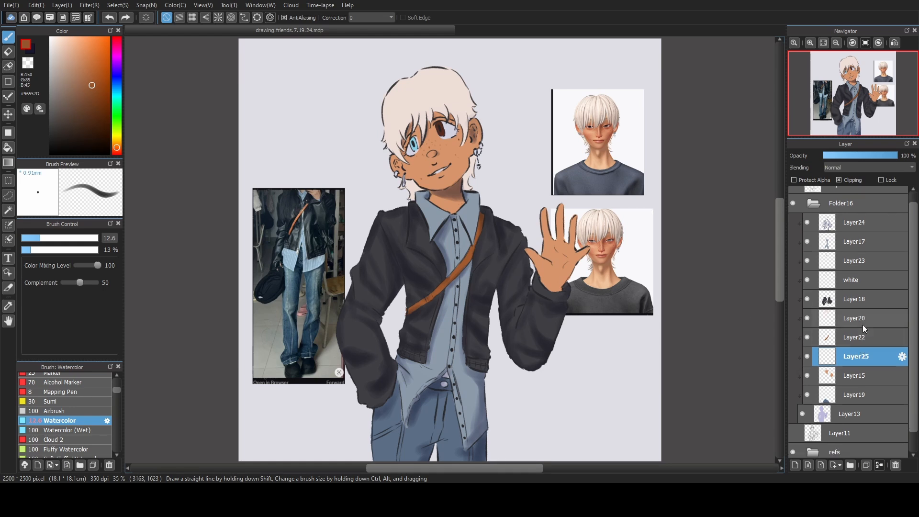
scroll(868, 357, up, 1)
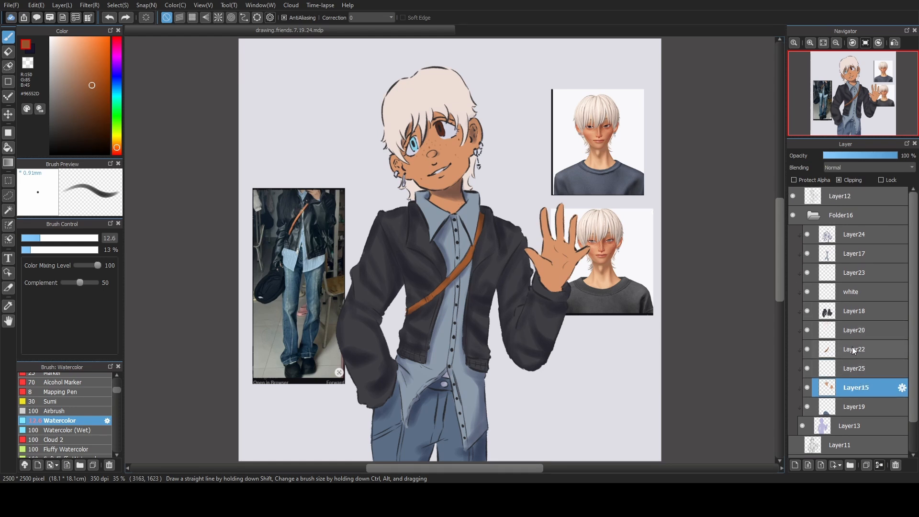
click(854, 330)
key(alt)
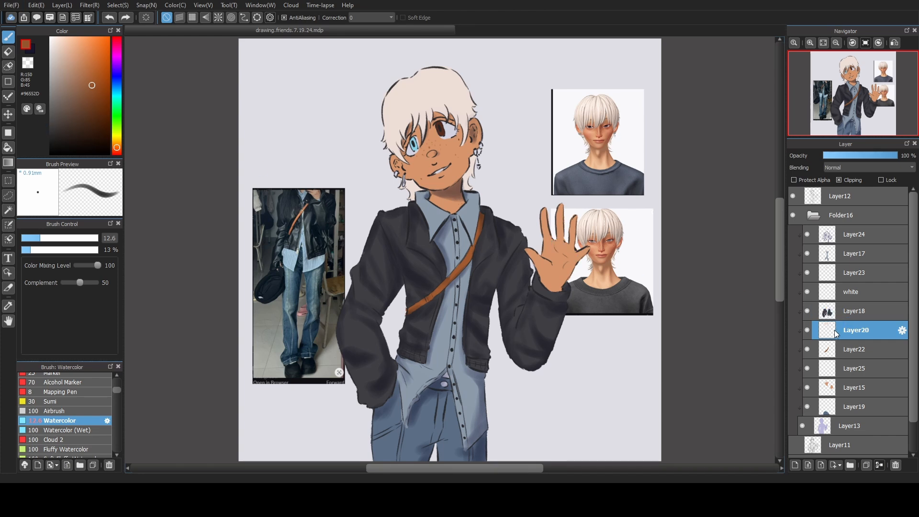
click(816, 181)
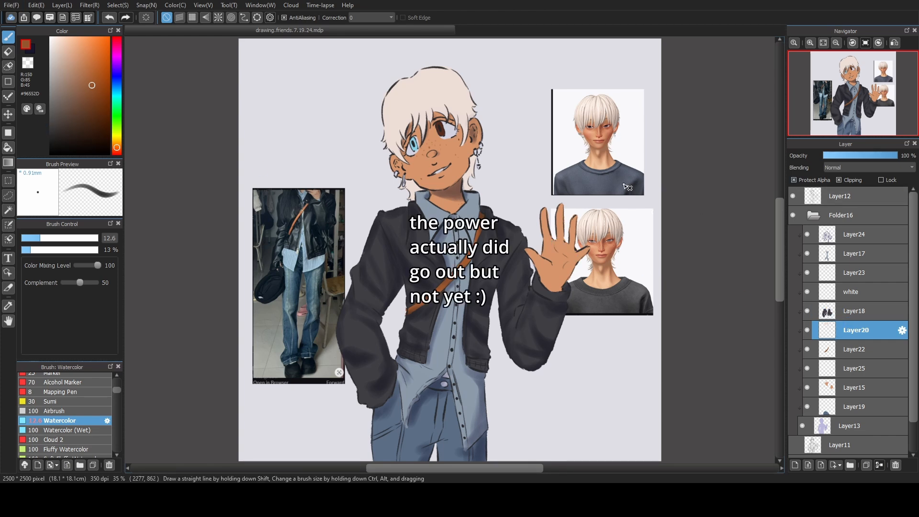
Shade the hair locks behind the neck in greyish beige #C4ADA3 with brush size 100, undoing the stroke on the crown.
alt+click(440, 116)
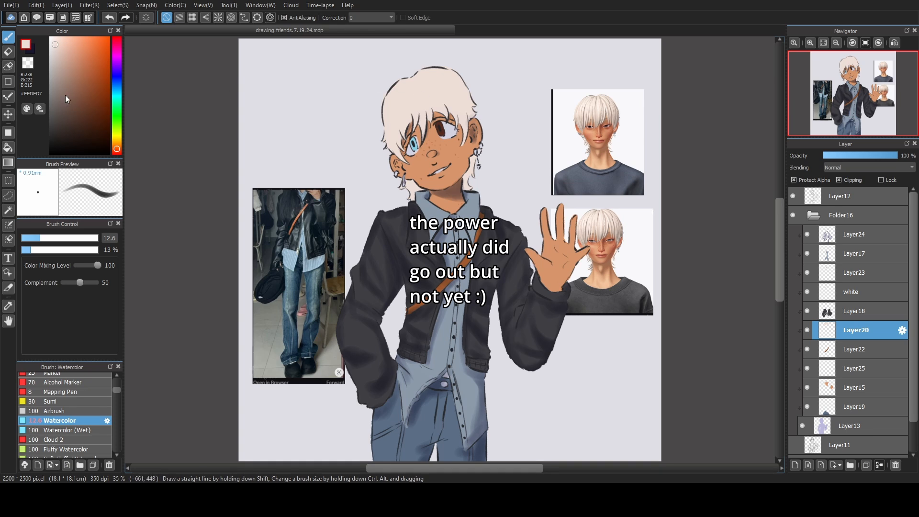
click(59, 65)
drag(78, 238, 90, 238)
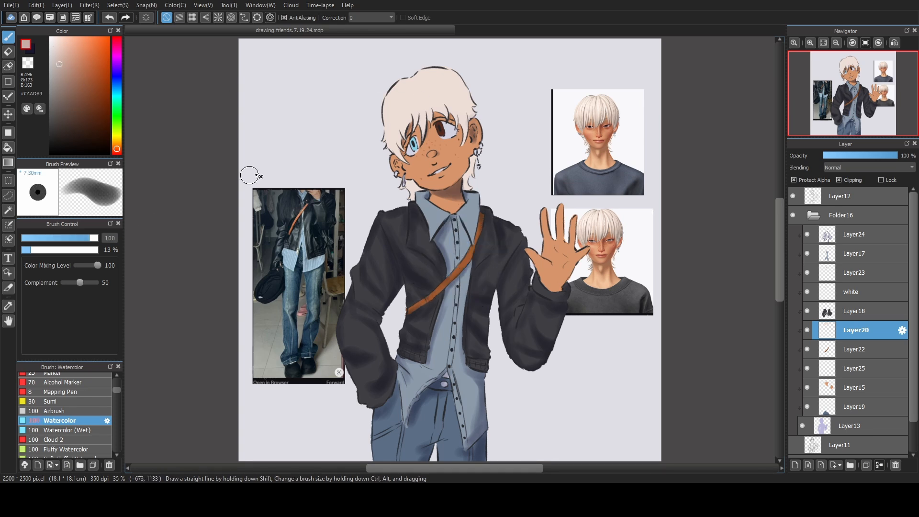
drag(413, 87, 398, 133)
key(ctrl+z)
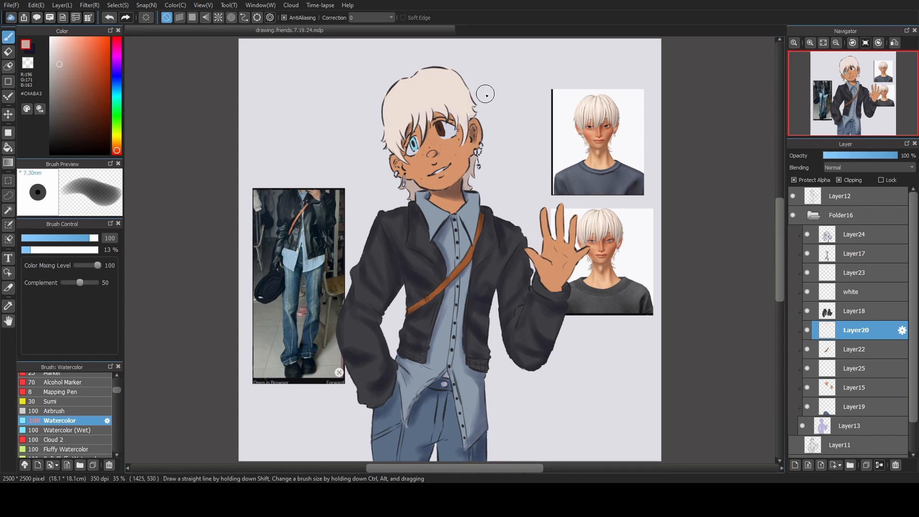
Shade the crown, sides and fringe of the hair with the sampled darker beige, blending with the sampled base hair colour.
alt+click(392, 138)
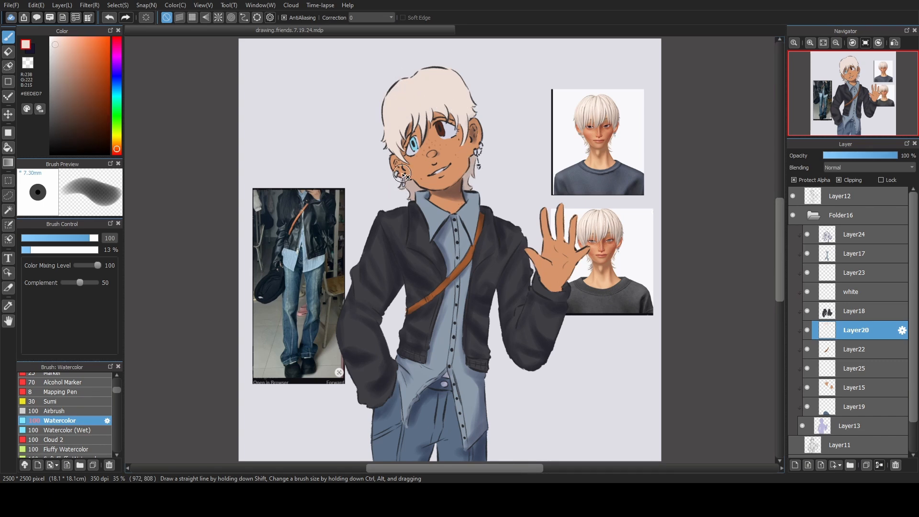
alt+click(414, 189)
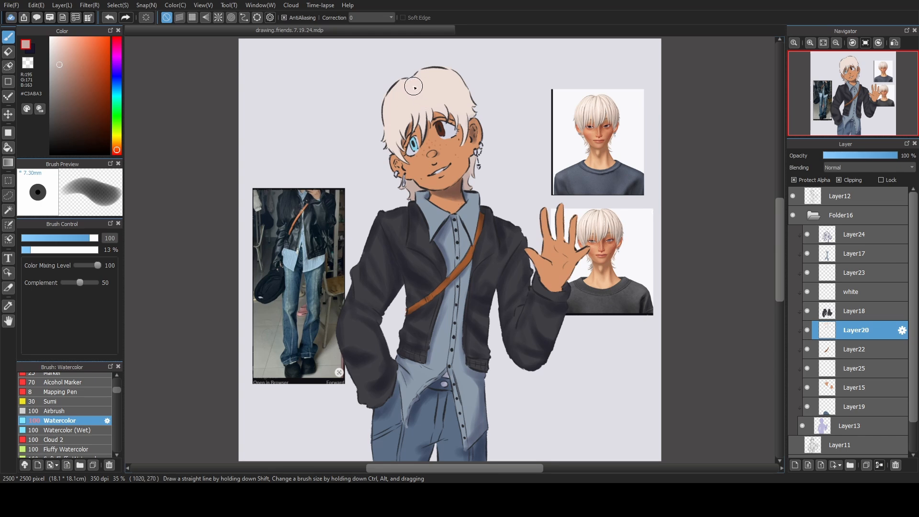
mouse_move(414, 91)
mouse_down()
mouse_move(427, 118)
mouse_move(387, 116)
mouse_move(398, 141)
mouse_up()
drag(437, 115, 460, 84)
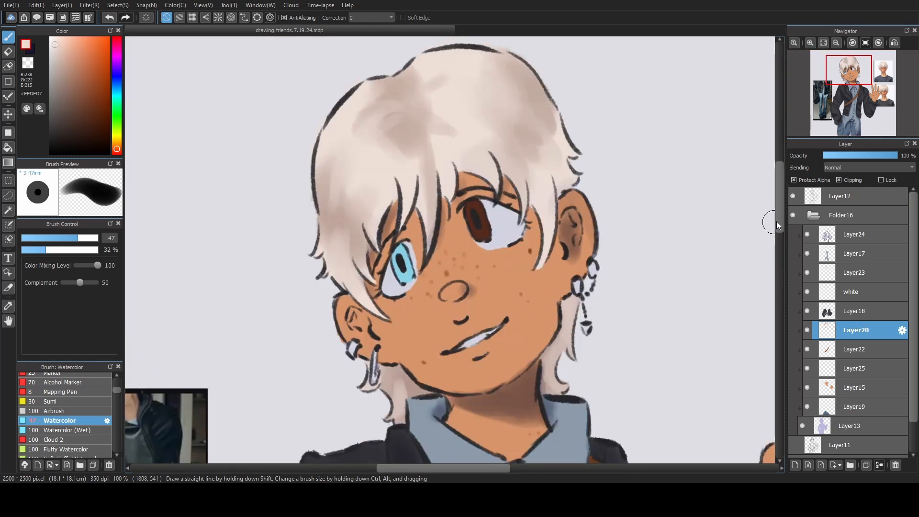
Add a new layer above Layer12, sample hair colour #E0CFC8, and set the brush to size 12.3 and 63 % opacity.
click(844, 216)
click(823, 200)
key(ctrl+shift+n)
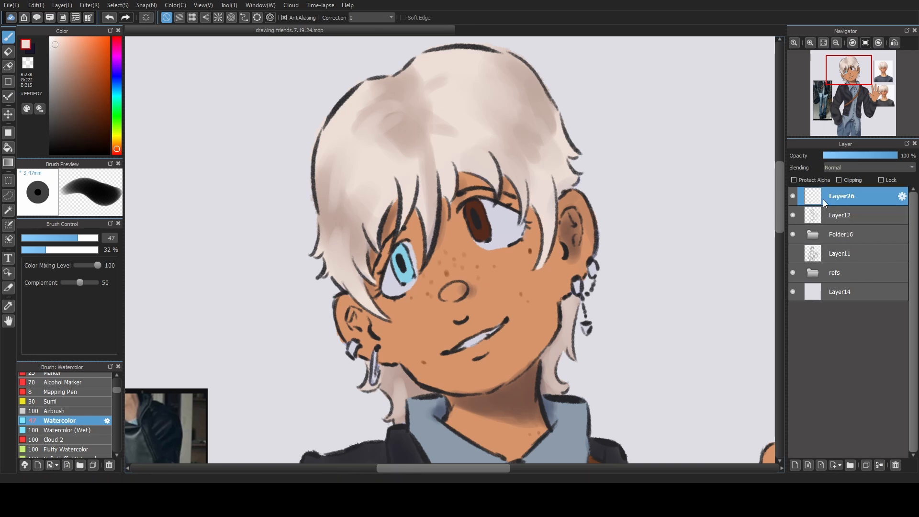
right_click(334, 264)
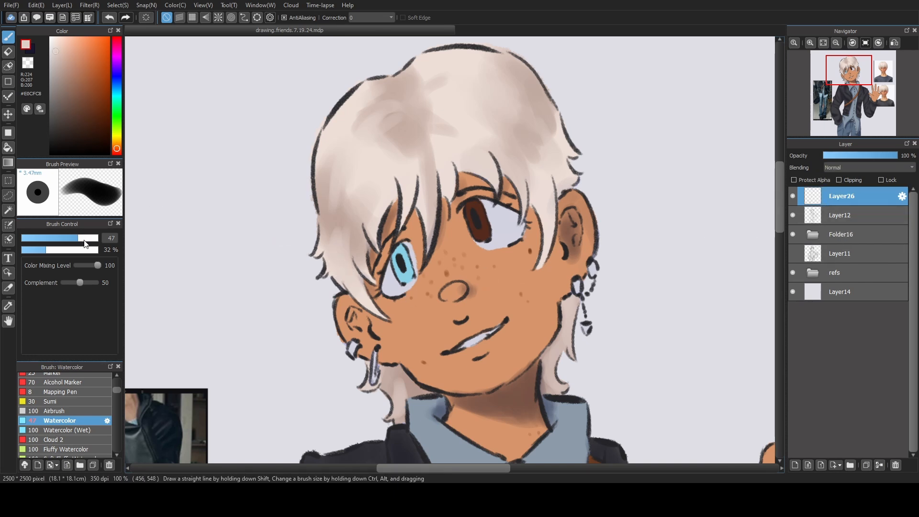
click(66, 238)
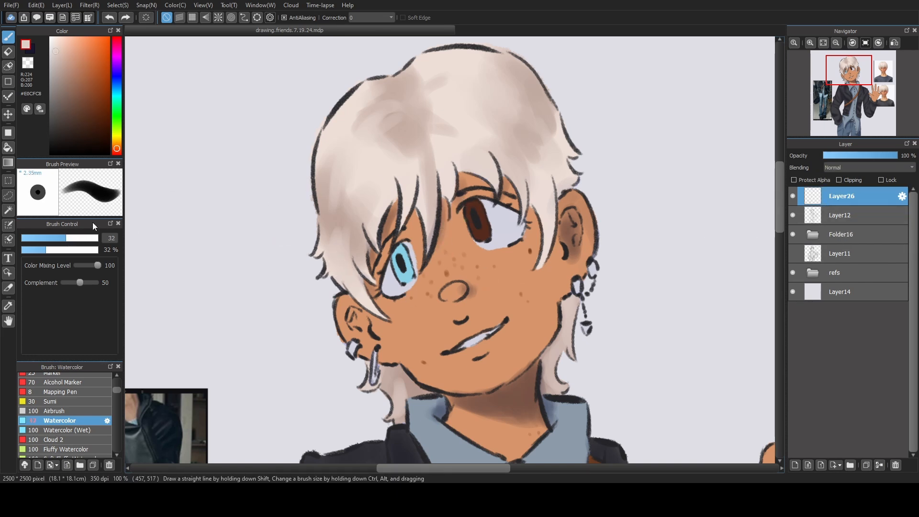
click(70, 249)
click(40, 238)
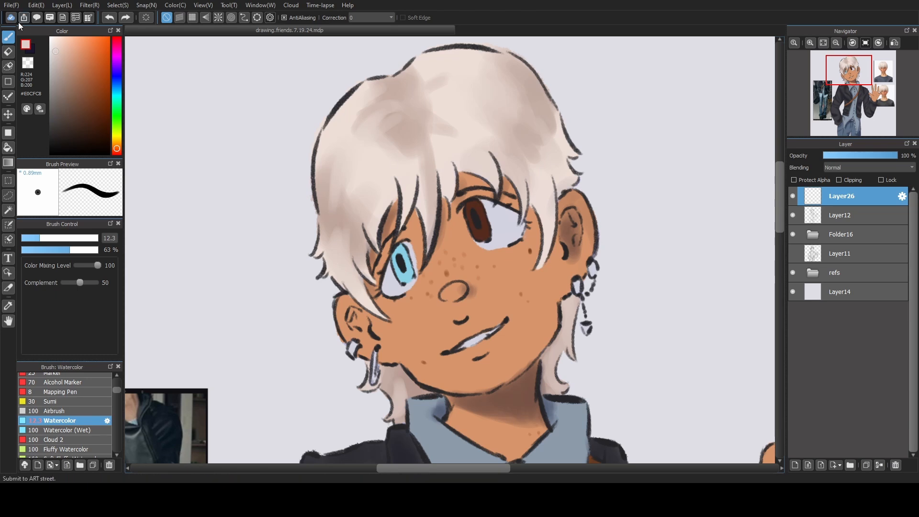
Paint thin loose strands over the fringe and along the outer hair edge with colours sampled from the hair.
key(alt)
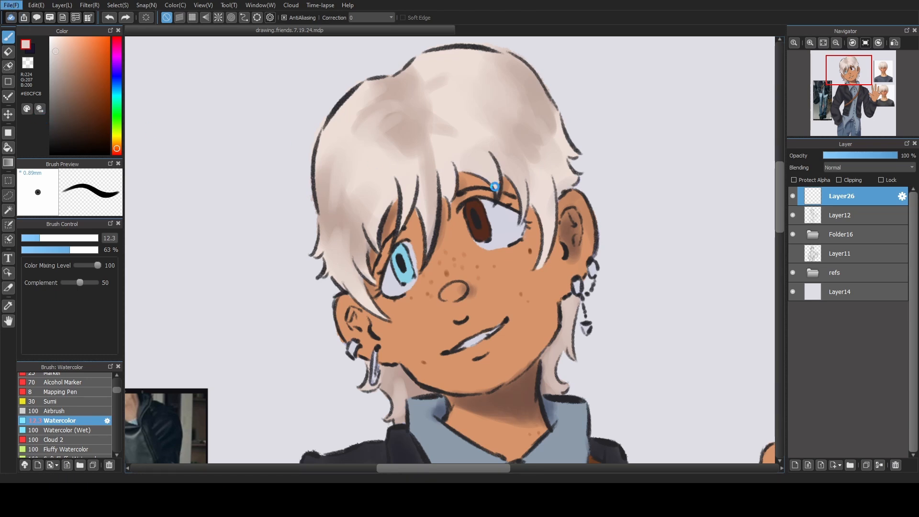
alt+click(451, 180)
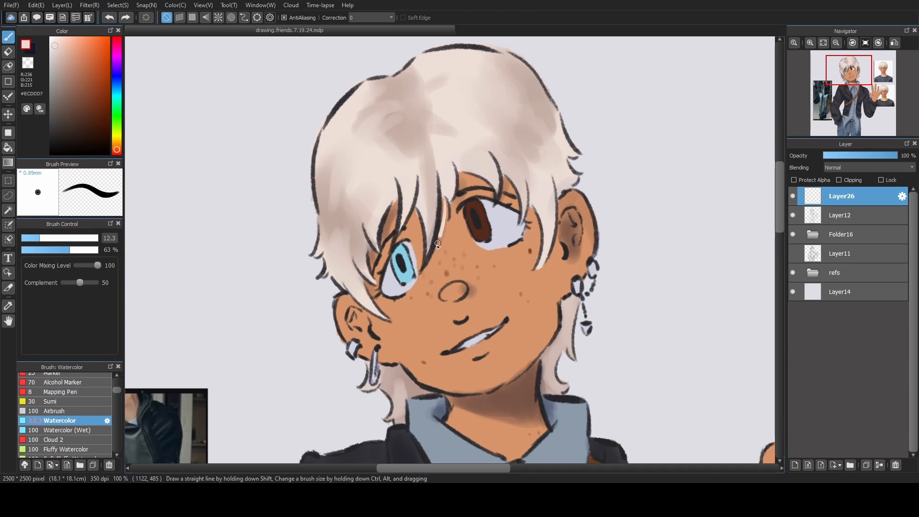
drag(443, 199, 427, 259)
key(ctrl+z)
alt+click(321, 234)
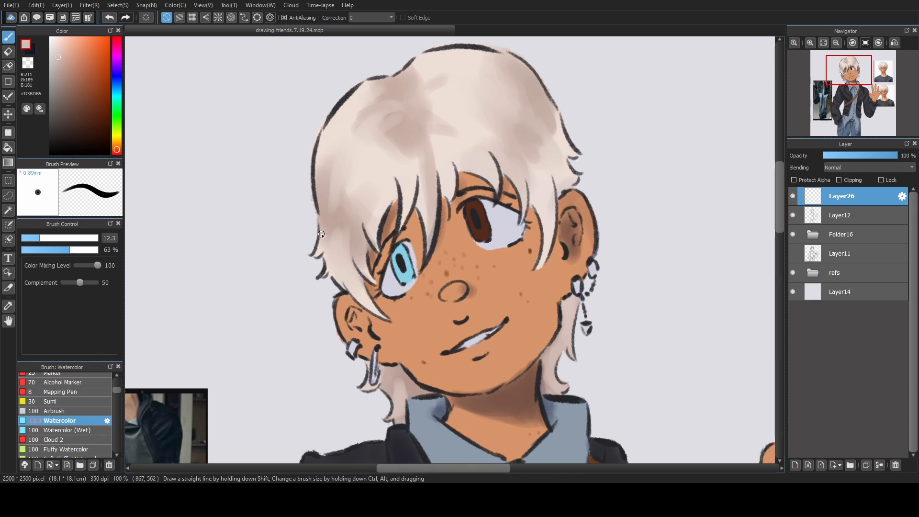
drag(318, 233, 308, 247)
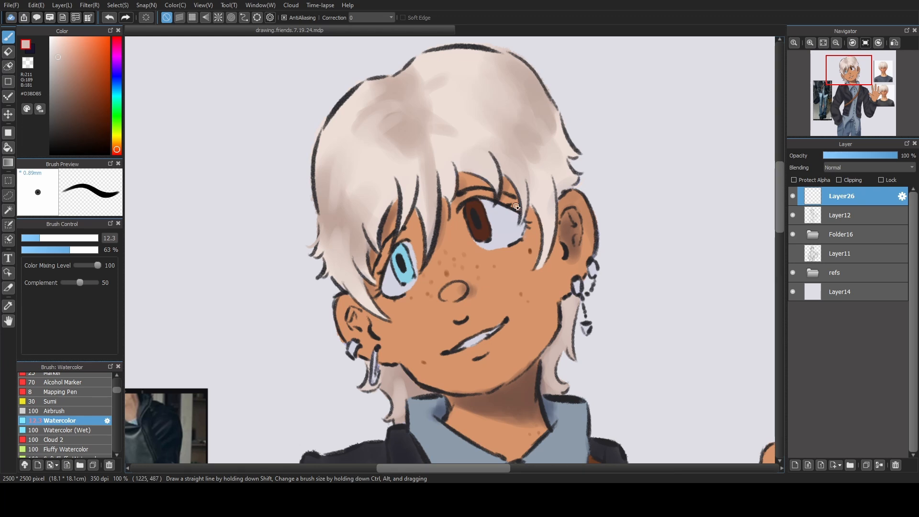
click(823, 43)
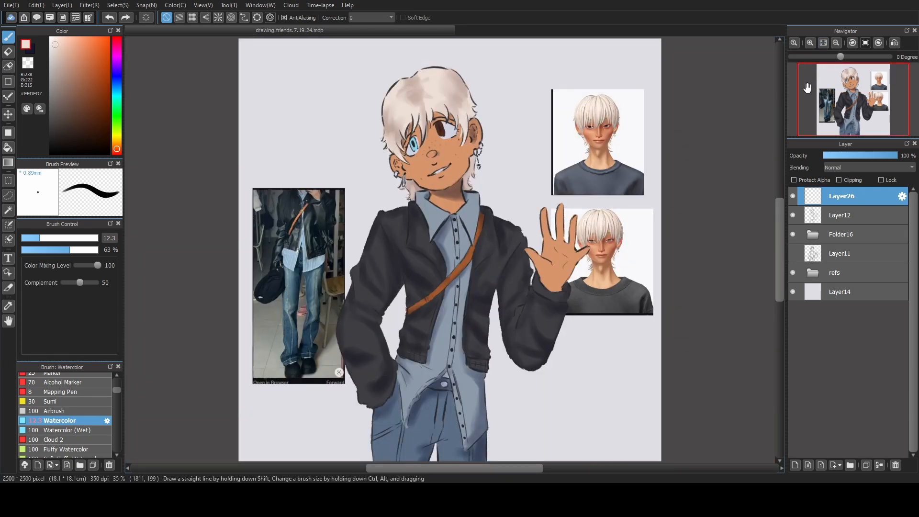
Expand Folder16 and add a new clipped layer above Layer24.
click(793, 197)
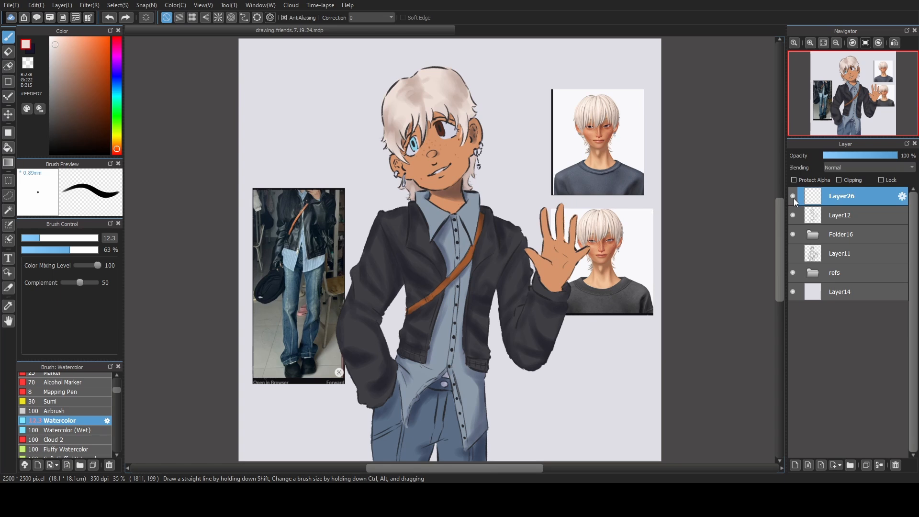
click(815, 239)
click(815, 239)
click(836, 200)
click(823, 237)
click(837, 330)
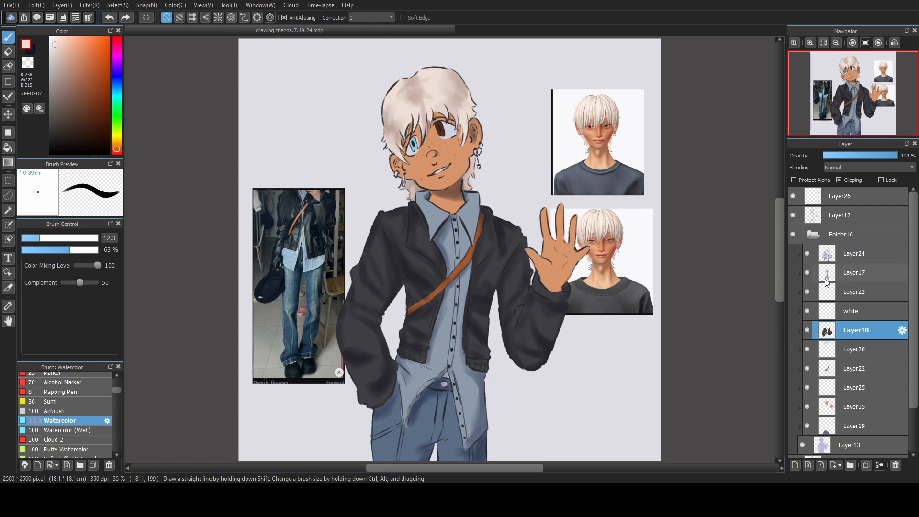
click(842, 253)
click(806, 462)
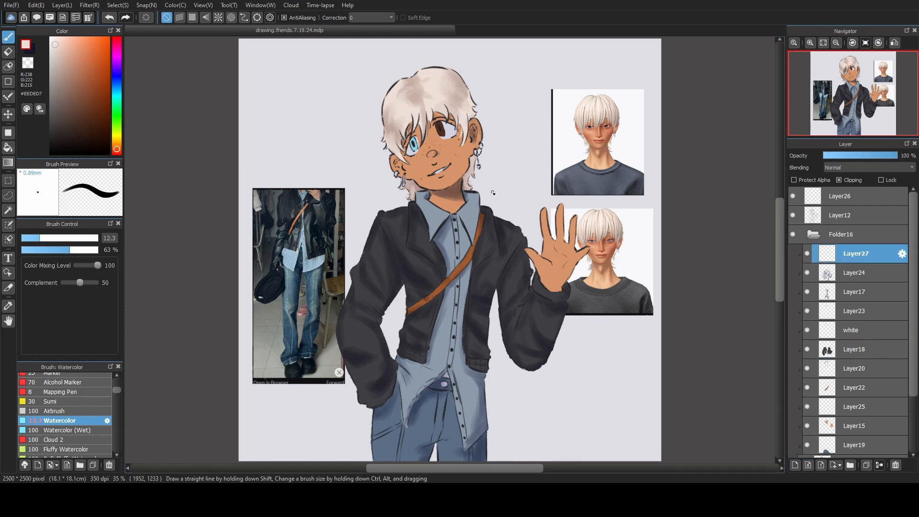
Sample the jacket colour, lighten it to #64646D, and set the Watercolor brush to size 90 and 13 % opacity.
right_click(378, 249)
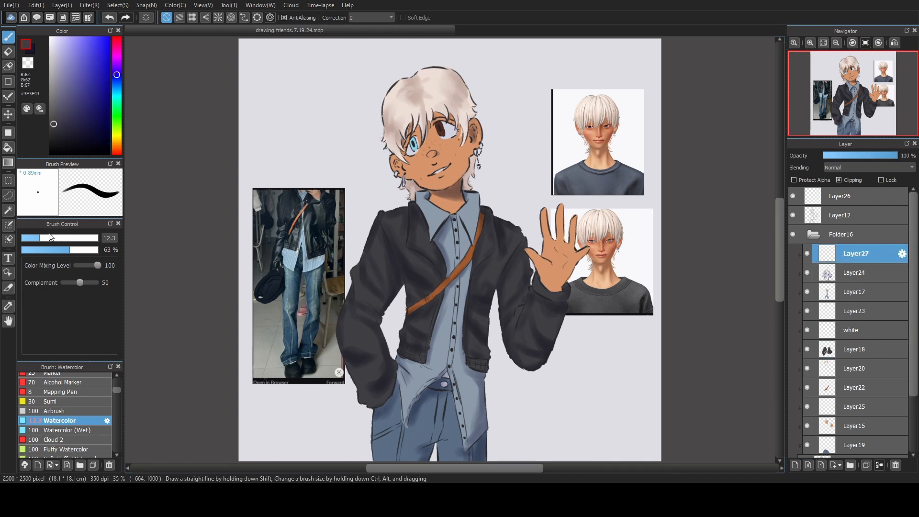
drag(51, 237, 68, 235)
click(54, 104)
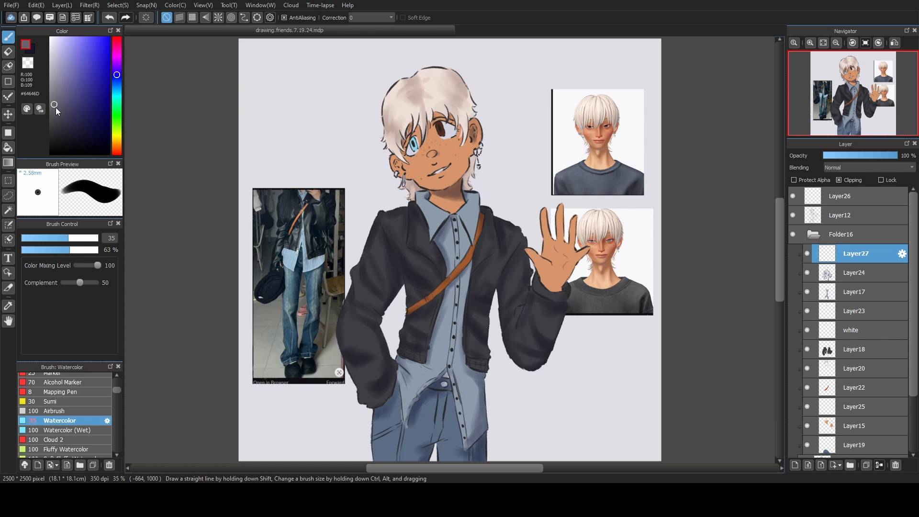
click(78, 238)
key(ctrl+z)
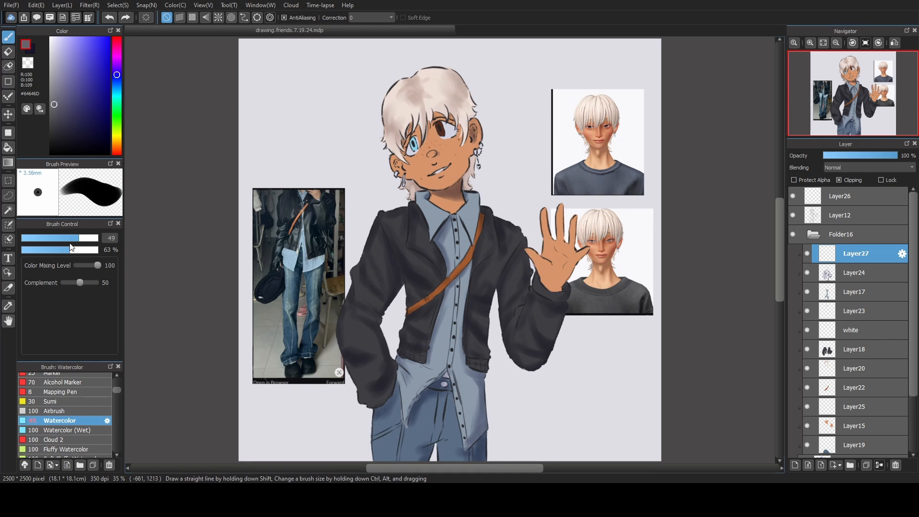
click(31, 250)
click(87, 238)
Brush soft grey #64646D highlights onto the jacket's sleeves and front panels, and switch to the transparent colour.
drag(368, 269, 370, 280)
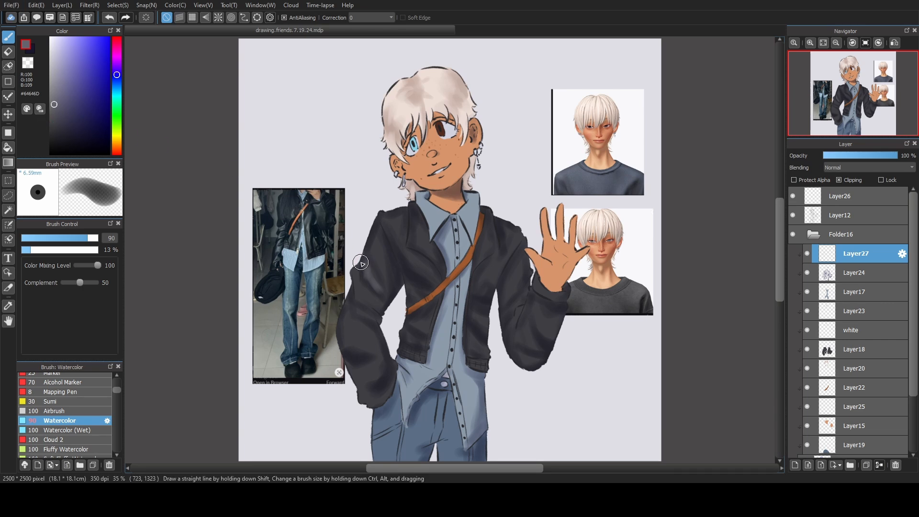
drag(382, 251, 376, 273)
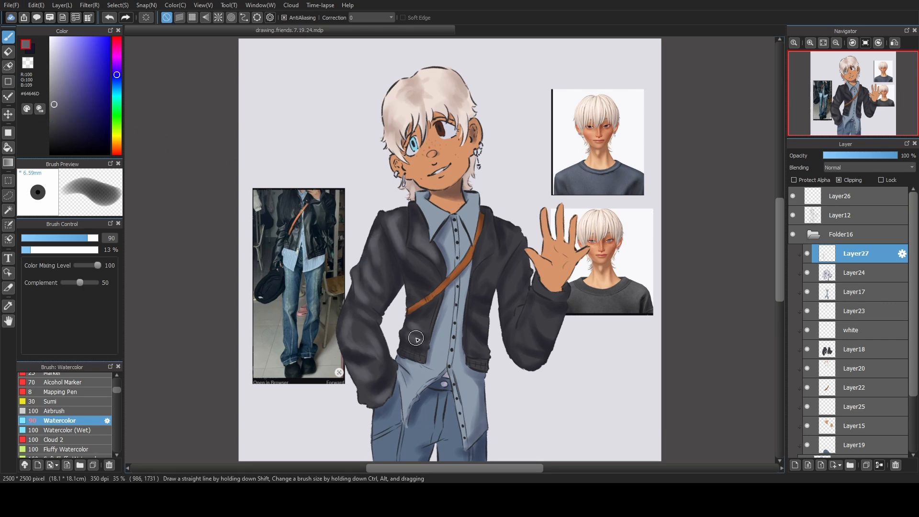
drag(415, 339, 421, 331)
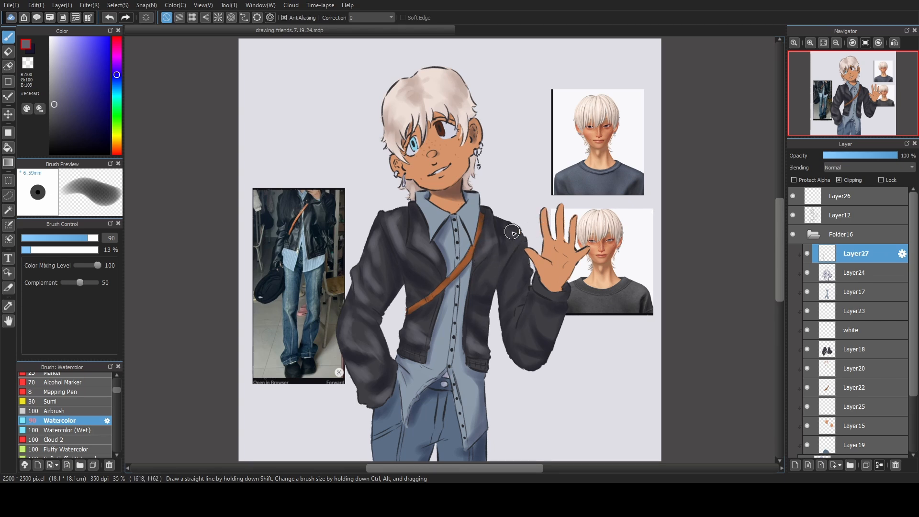
drag(525, 280, 509, 308)
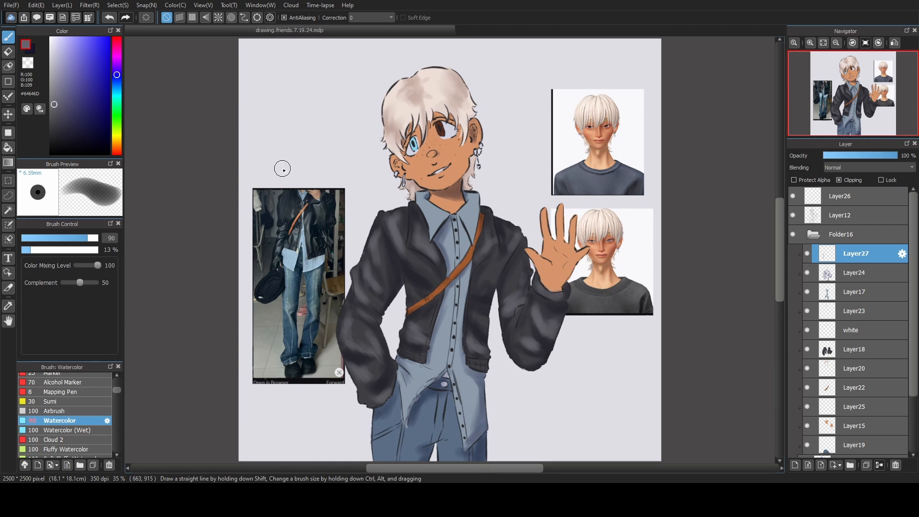
click(28, 62)
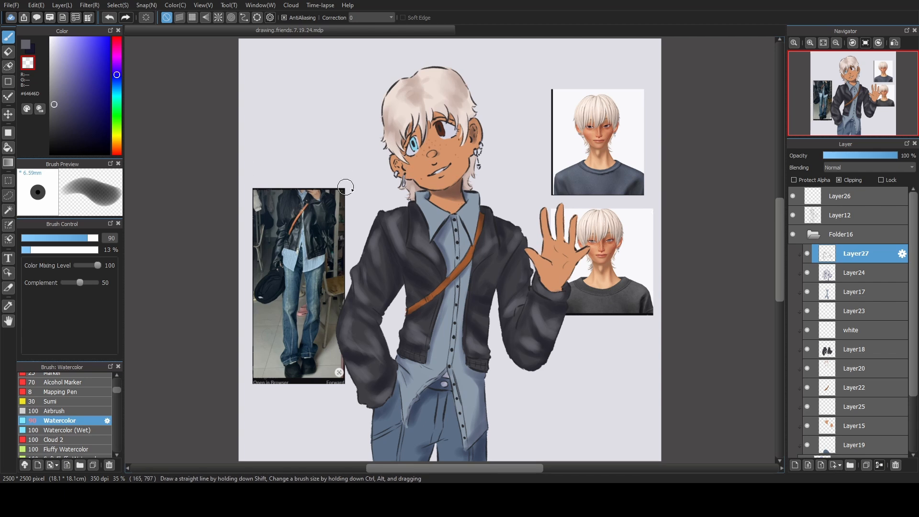
Add a new clipped layer directly above Layer15 in Folder16.
click(837, 279)
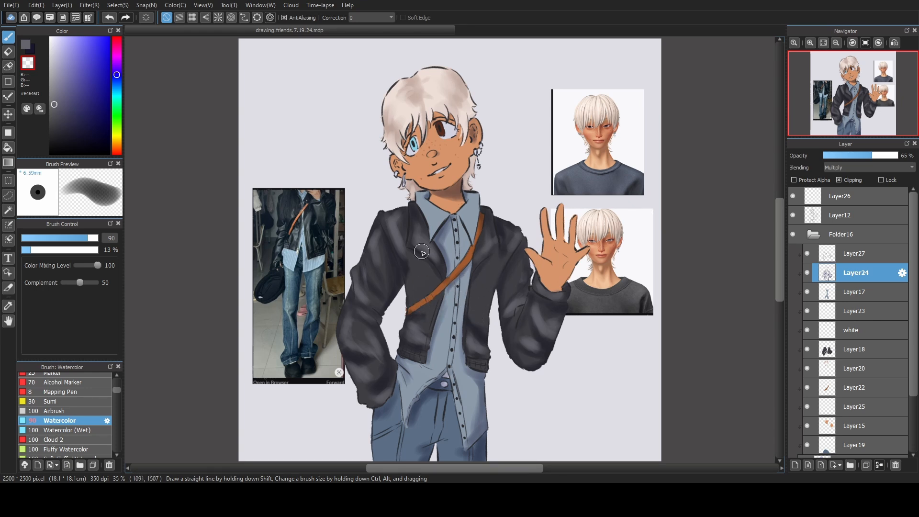
click(853, 425)
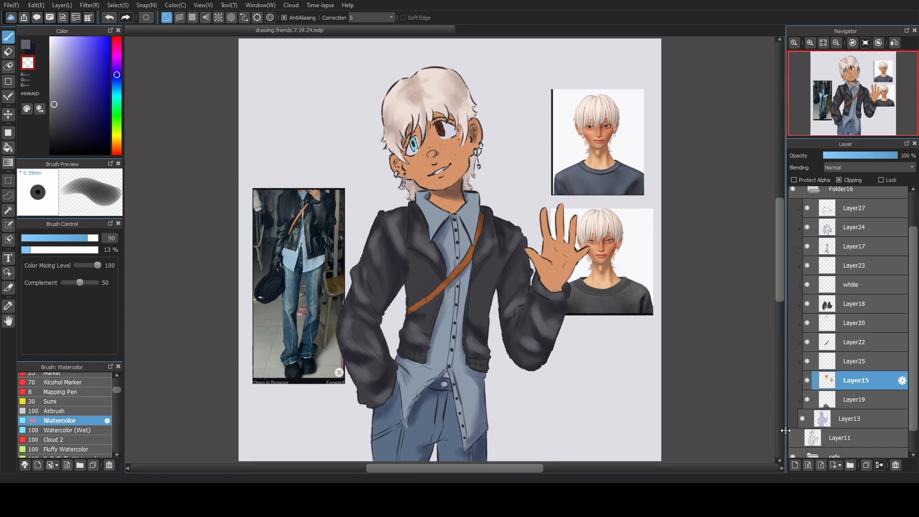
click(795, 461)
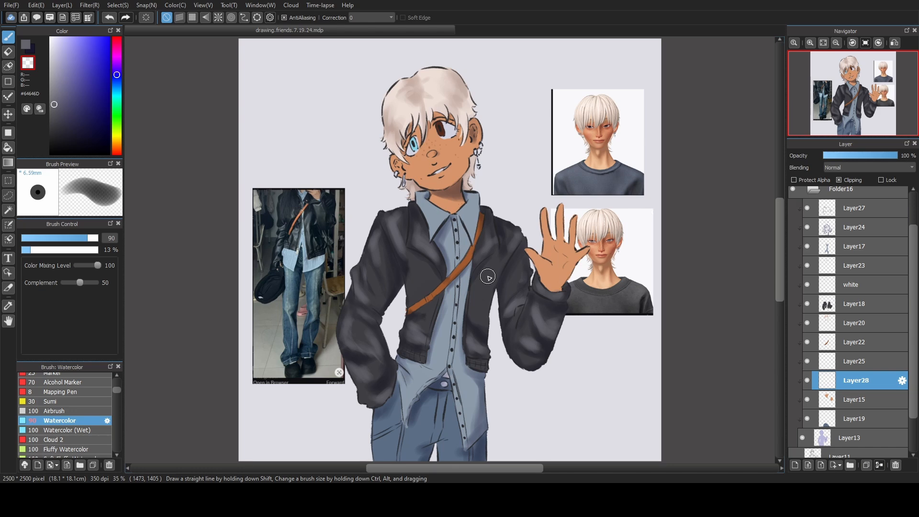
Sample the skin tone, shift it to red #C16046, and set the Airbrush to size 41 with 36 % opacity.
scroll(437, 204, up, 3)
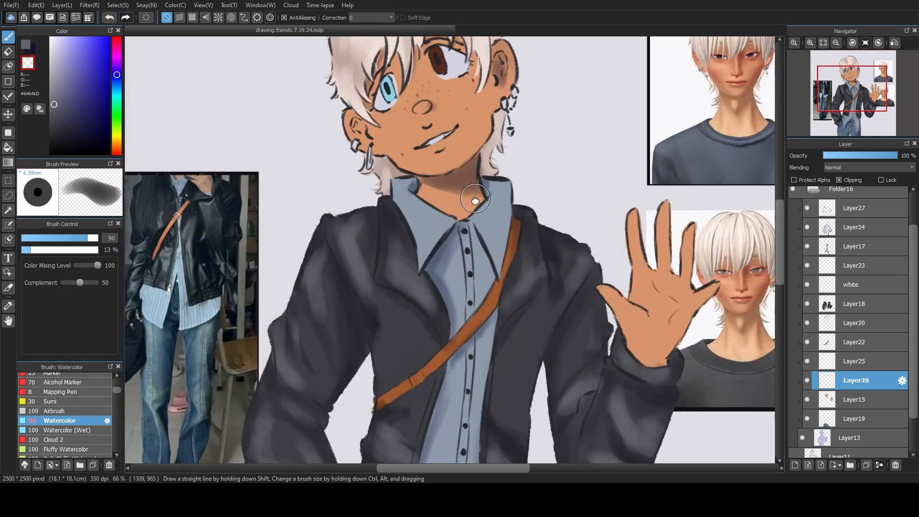
drag(475, 199, 453, 309)
right_click(380, 243)
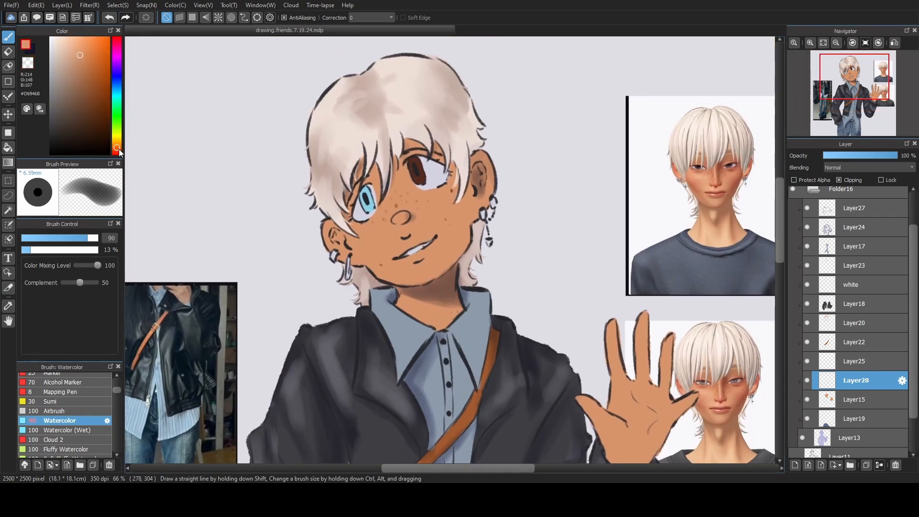
click(117, 150)
click(88, 65)
click(78, 238)
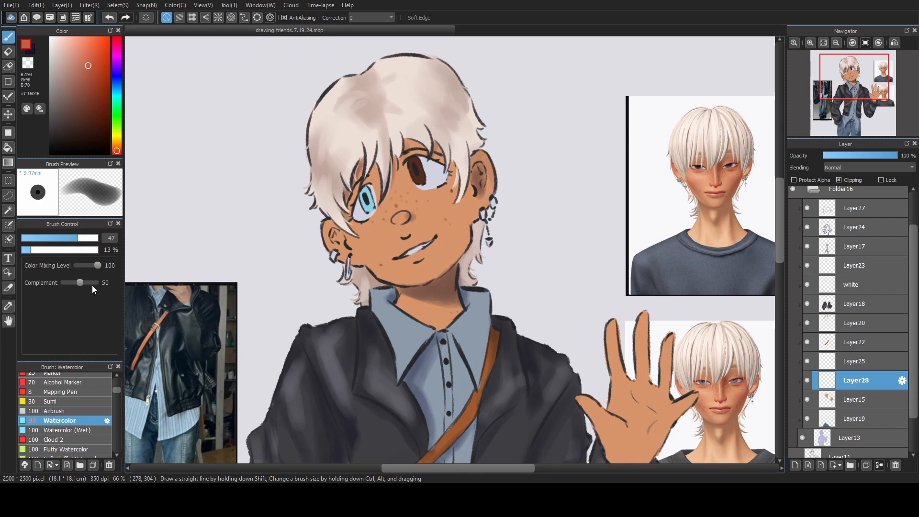
click(81, 412)
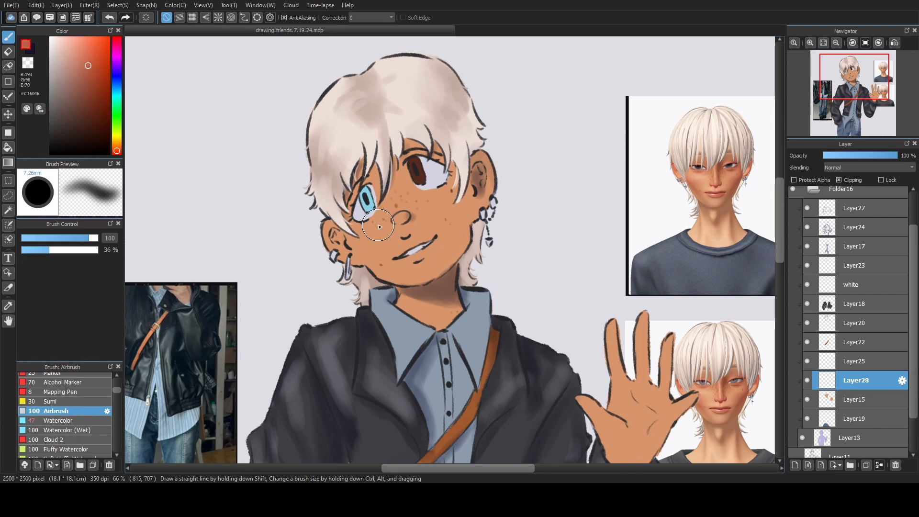
click(72, 238)
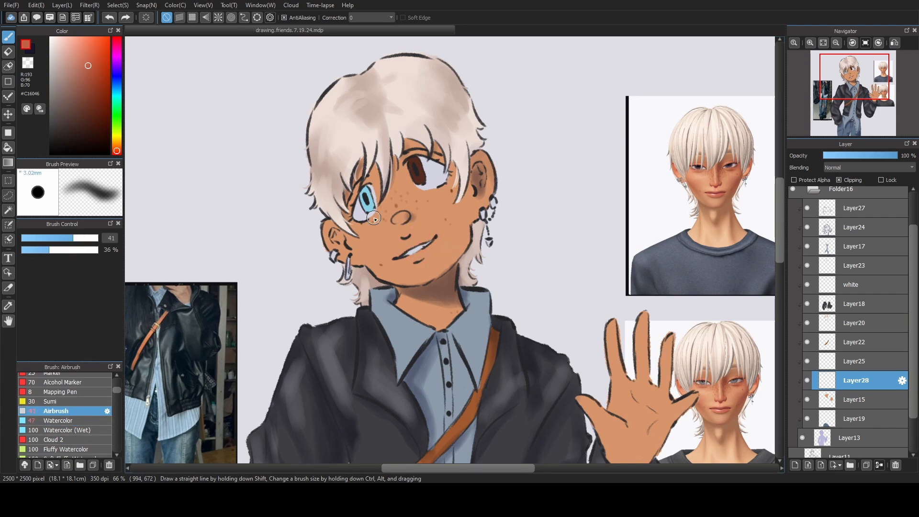
Airbrush the upper and lower lips in #C15446, switch to the transparent colour, and set the brush size to 44.
drag(395, 252, 417, 242)
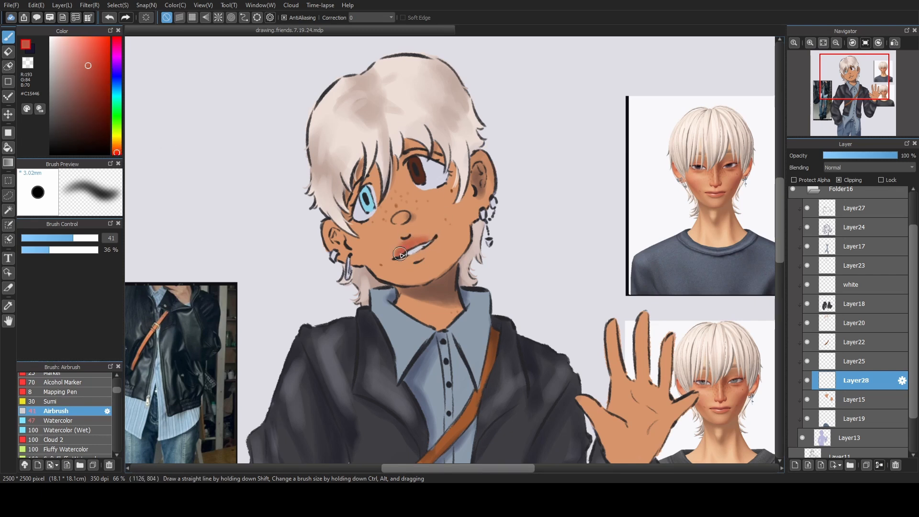
mouse_move(404, 244)
mouse_down()
mouse_move(416, 261)
mouse_move(429, 247)
mouse_move(403, 260)
mouse_move(429, 241)
mouse_up()
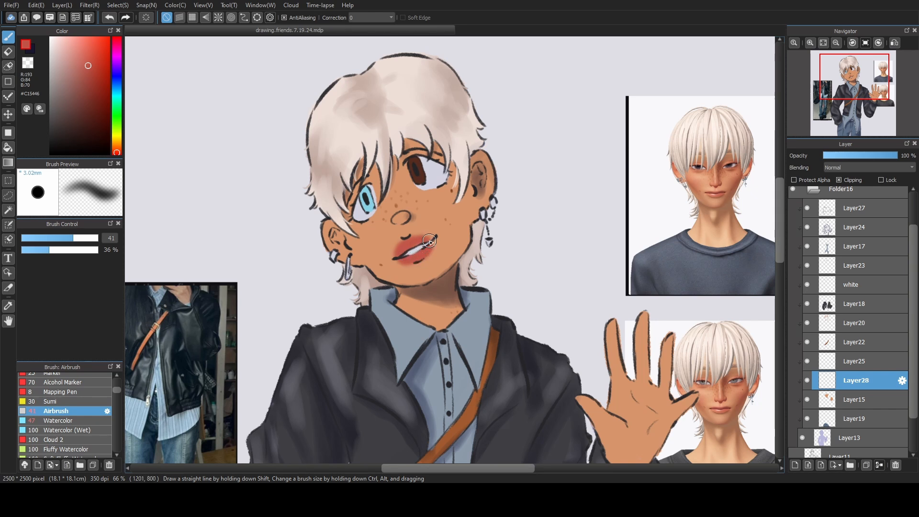
click(32, 64)
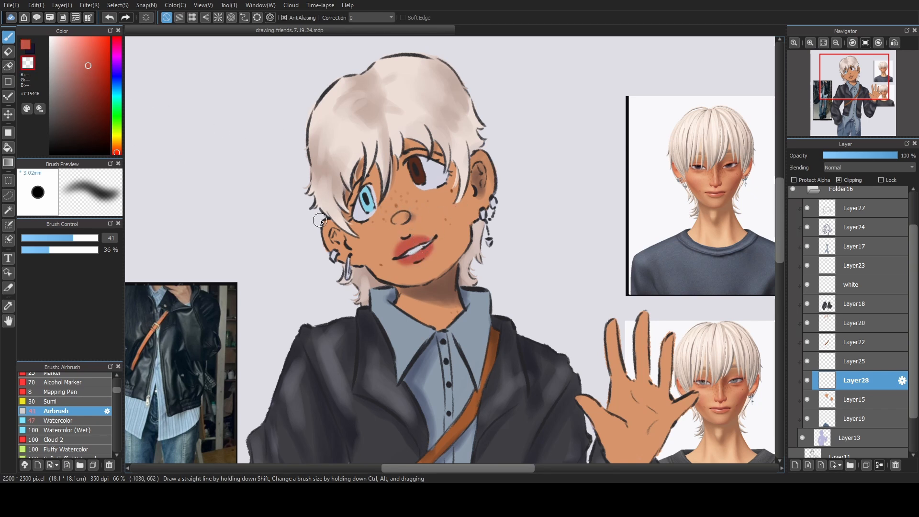
click(75, 239)
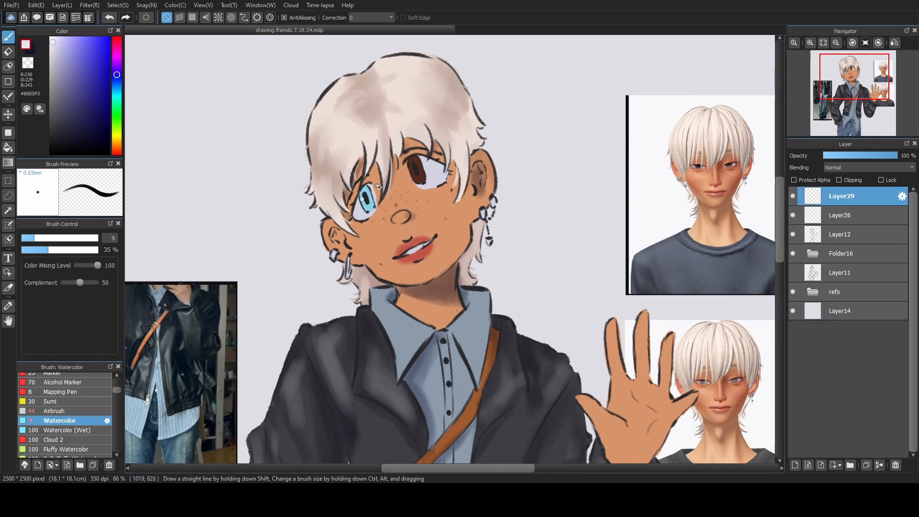
Dot a #E6E5F3 highlight in the brown eye on Layer29, then protect Layer23's alpha and shade the irises.
drag(411, 169, 408, 170)
click(814, 254)
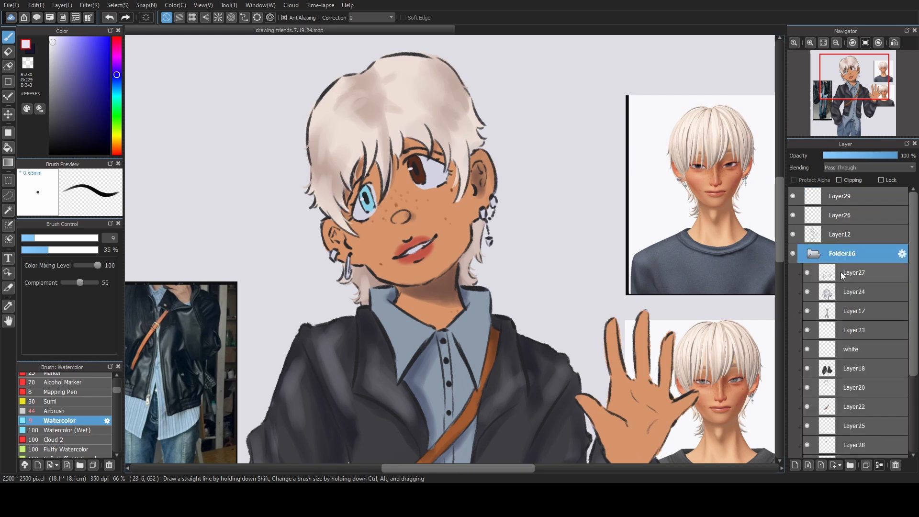
click(853, 331)
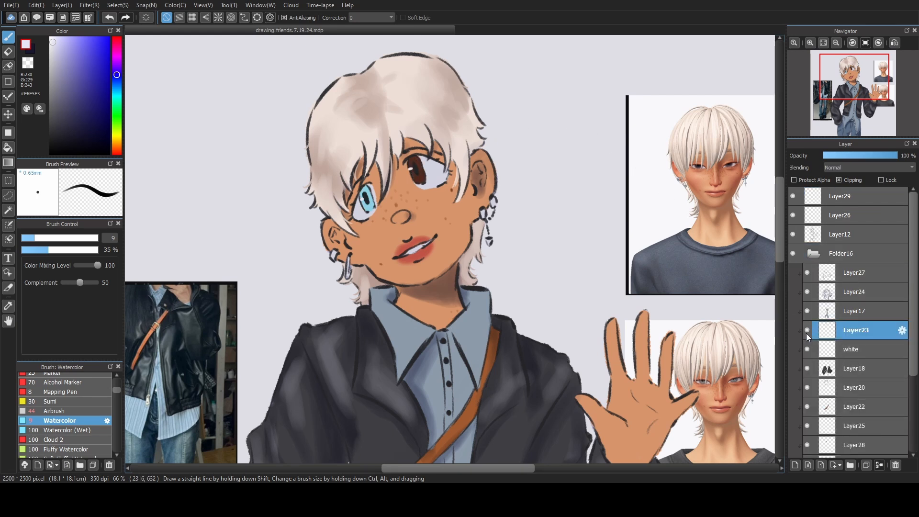
click(814, 180)
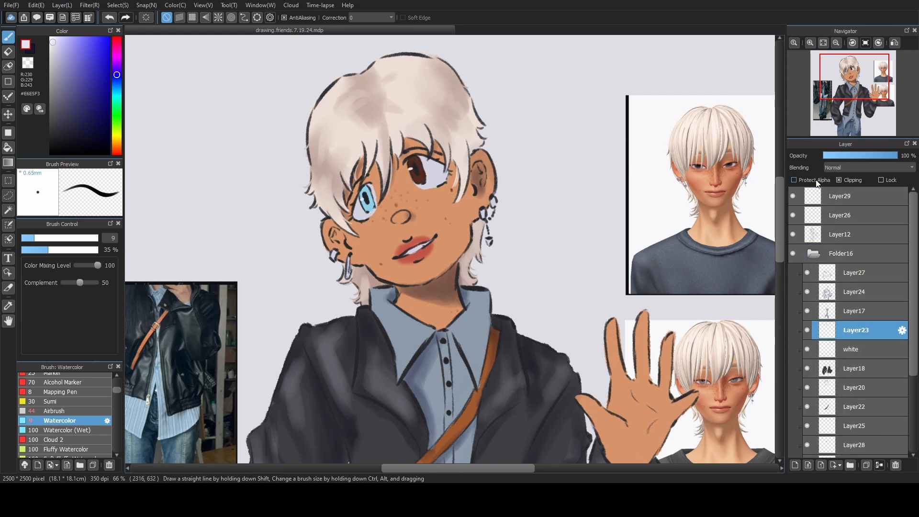
alt+click(419, 181)
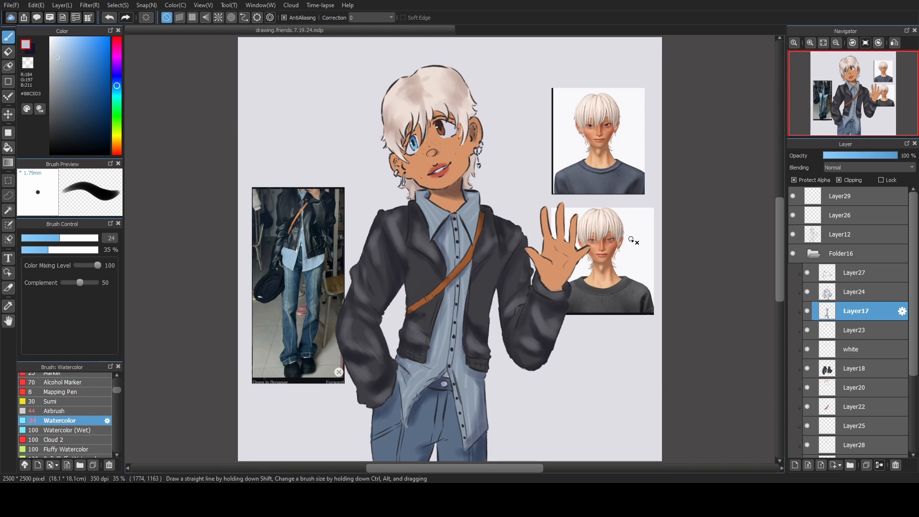
Collapse Folder16 and hide the refs folder.
scroll(833, 284, down, 1)
click(806, 235)
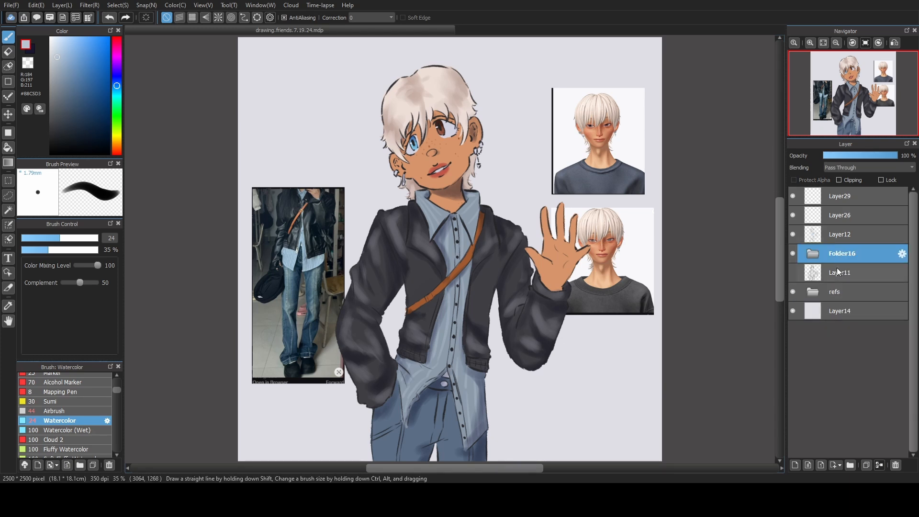
click(792, 293)
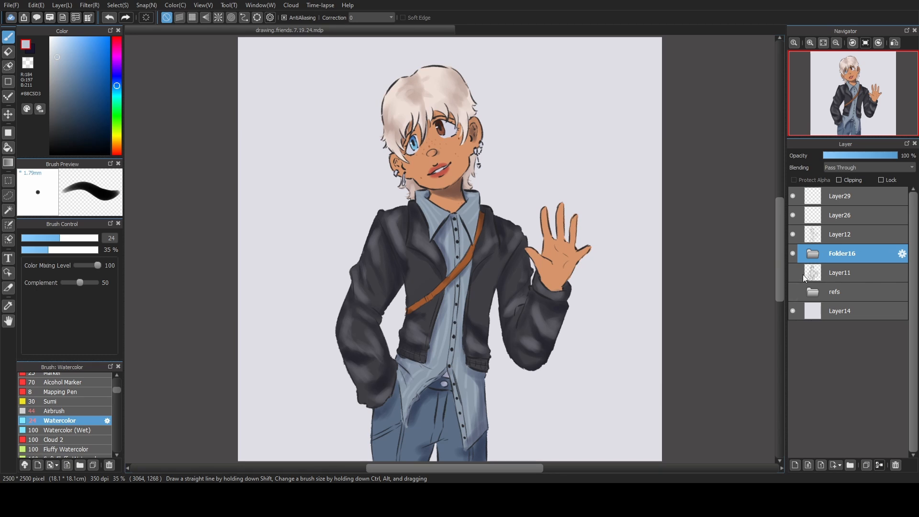
Add a new layer above Layer29, sample the jacket colour #323239 and darken it slightly.
click(835, 197)
click(795, 465)
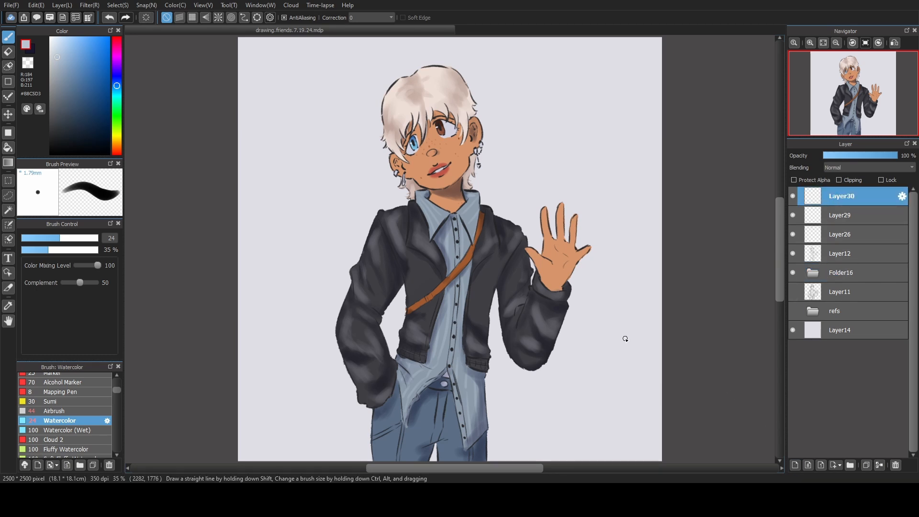
scroll(627, 340, down, 1)
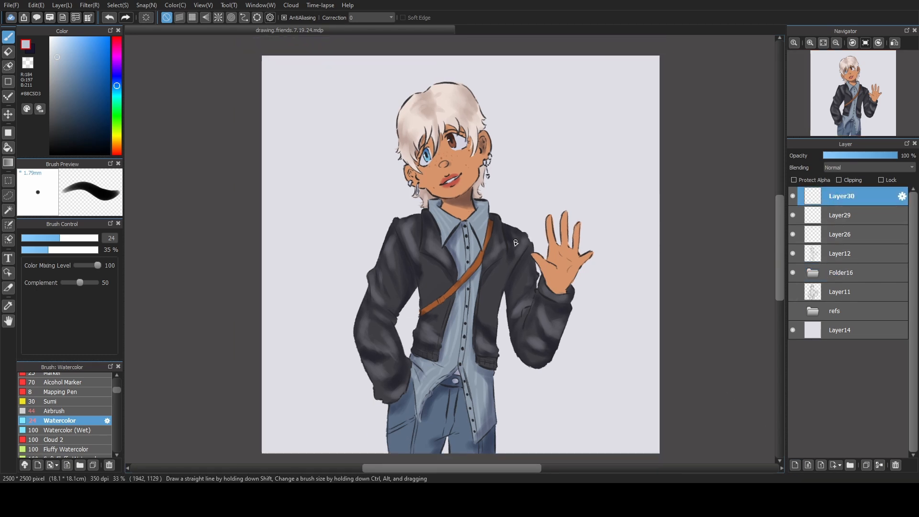
alt+click(440, 259)
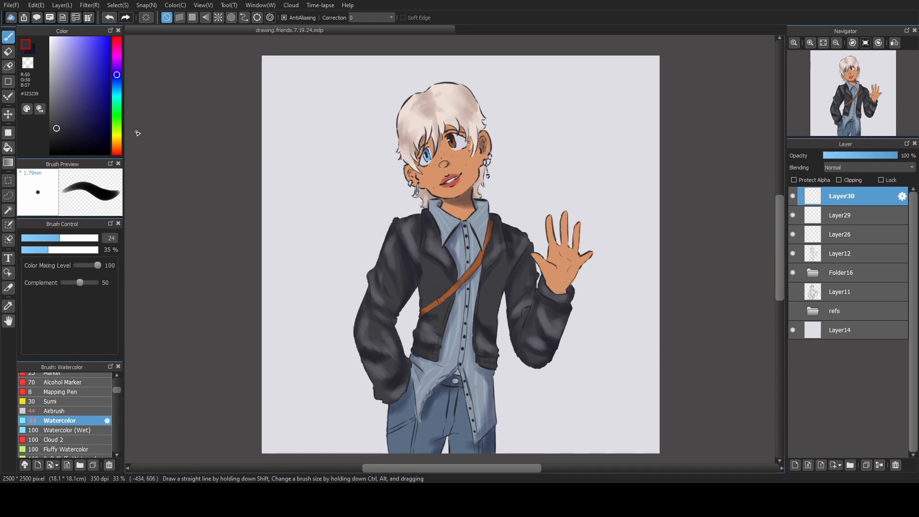
click(55, 133)
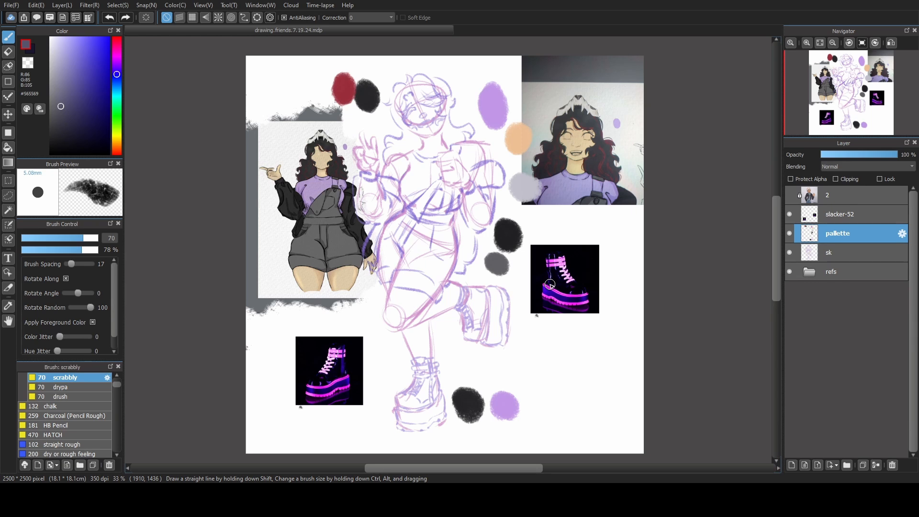
Compare the purple character sketch with and without its references, leaving slacker-52 hidden and the refs folder shown.
click(790, 214)
click(790, 214)
click(789, 272)
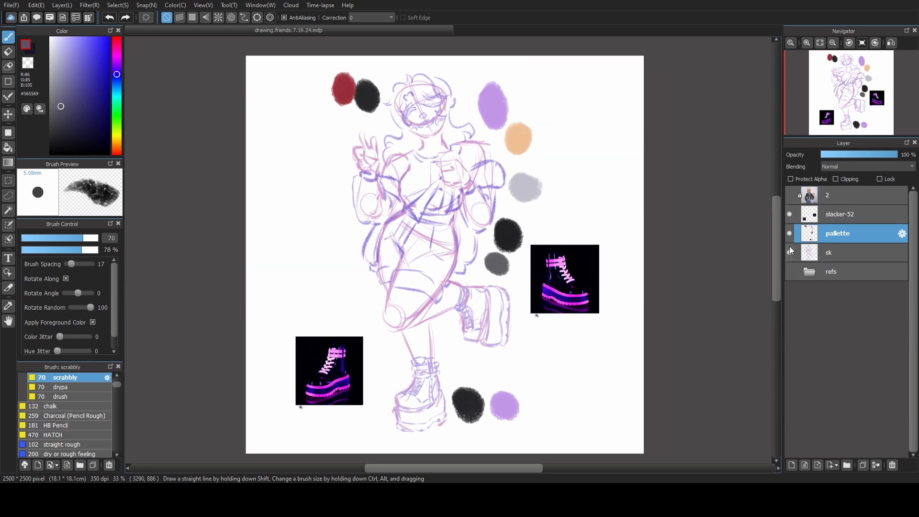
click(789, 214)
click(790, 214)
click(789, 214)
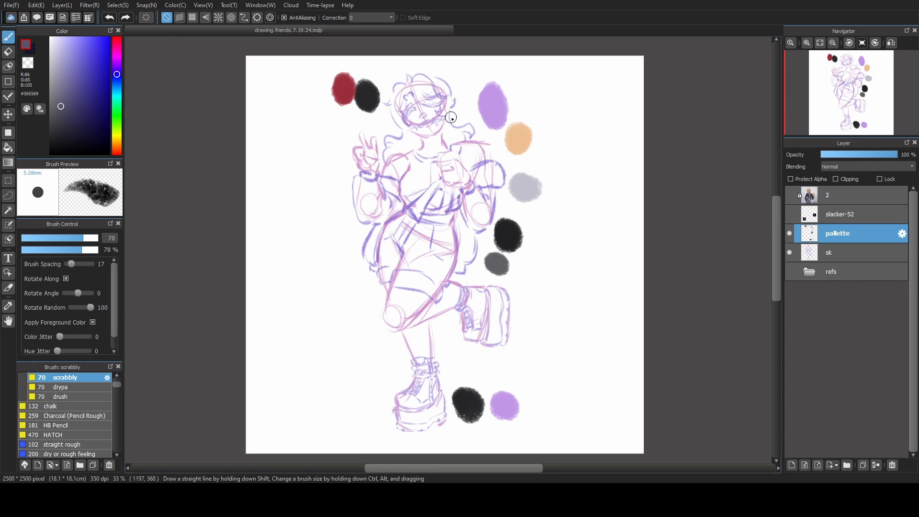
click(789, 272)
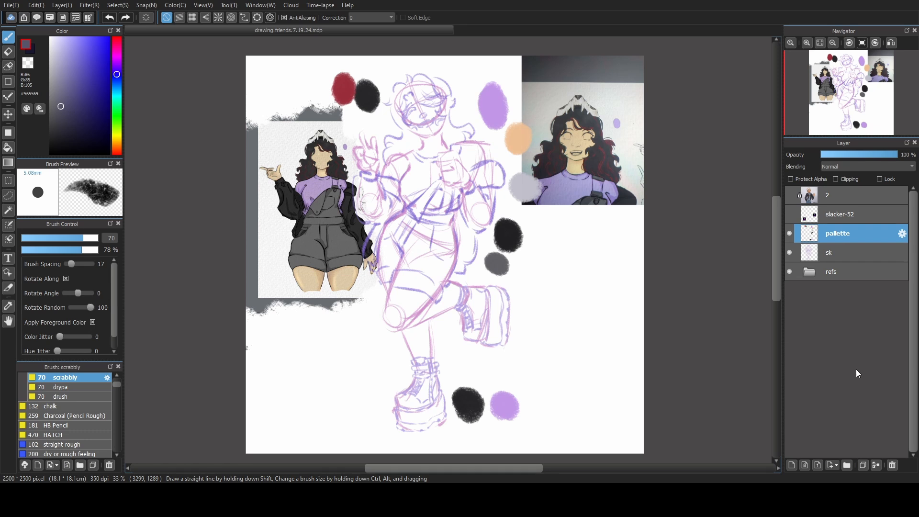
Test the drypa pencil brush with zigzag strokes on the blank area below the full-figure reference and undo them.
scroll(67, 412, up, 2)
click(72, 433)
mouse_move(287, 333)
mouse_down()
mouse_move(287, 378)
mouse_move(322, 328)
mouse_move(363, 409)
mouse_up()
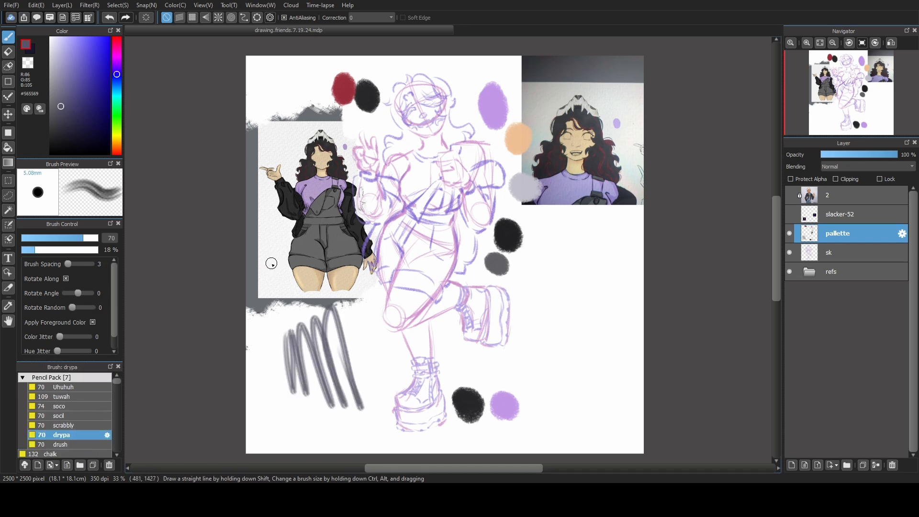
key(ctrl+z)
Test the scrabbly pencil brush with trial strokes on the blank area below the full-figure reference and undo them.
click(65, 425)
mouse_move(262, 338)
mouse_down()
mouse_move(314, 428)
mouse_move(303, 329)
mouse_move(306, 407)
mouse_move(335, 316)
mouse_move(345, 383)
mouse_up()
key(ctrl+z)
key(ctrl+z)
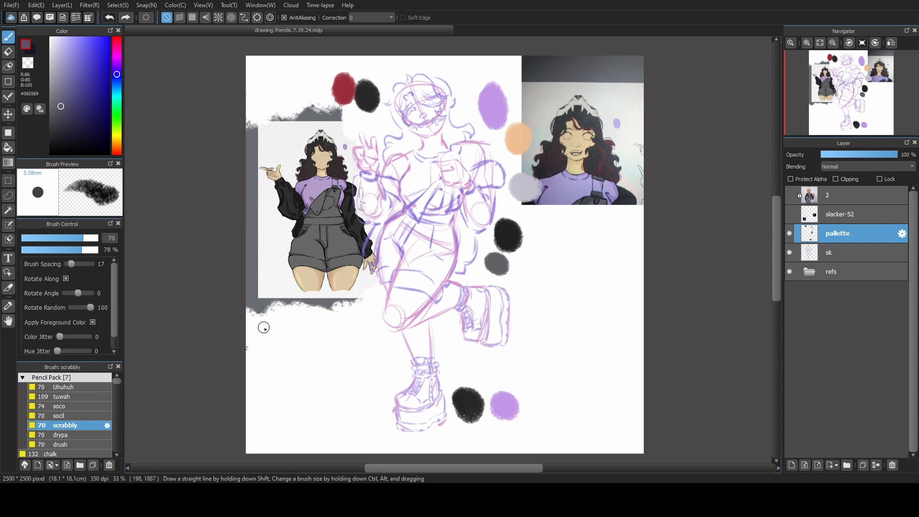
drag(264, 328, 306, 412)
key(ctrl+z)
mouse_move(282, 352)
mouse_down()
mouse_move(300, 381)
mouse_move(305, 355)
mouse_up()
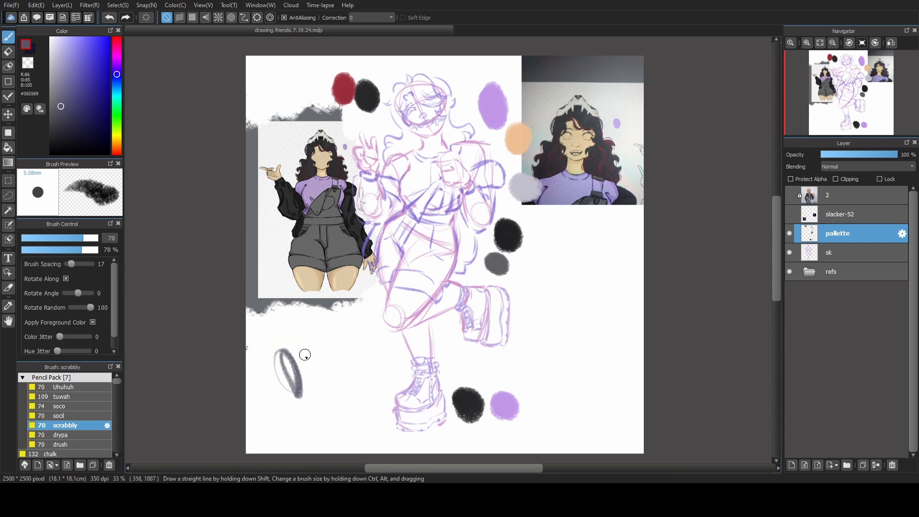
Test the socil, soco, Uhuhuh and tuwah pencil brushes with trial strokes below the full-figure reference and undo them.
key(ctrl+z)
click(64, 417)
mouse_move(259, 335)
mouse_down()
mouse_move(283, 412)
mouse_move(287, 335)
mouse_move(258, 374)
mouse_move(280, 383)
mouse_move(288, 345)
mouse_move(282, 402)
mouse_move(302, 366)
mouse_move(295, 423)
mouse_up()
key(ctrl+z)
click(60, 406)
key(ctrl+z)
click(74, 388)
click(76, 397)
key(ctrl+z)
mouse_move(296, 320)
mouse_down()
mouse_move(314, 415)
mouse_move(382, 384)
mouse_move(371, 354)
mouse_up()
key(ctrl+z)
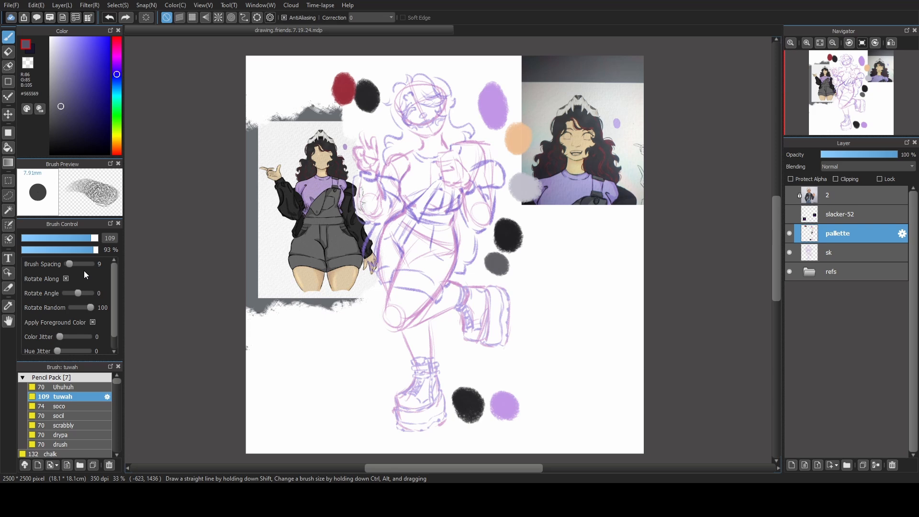
Set the tuwah brush to size 42 and 100% opacity and test it with slanted strokes below the full-figure reference.
click(97, 250)
drag(254, 318, 286, 337)
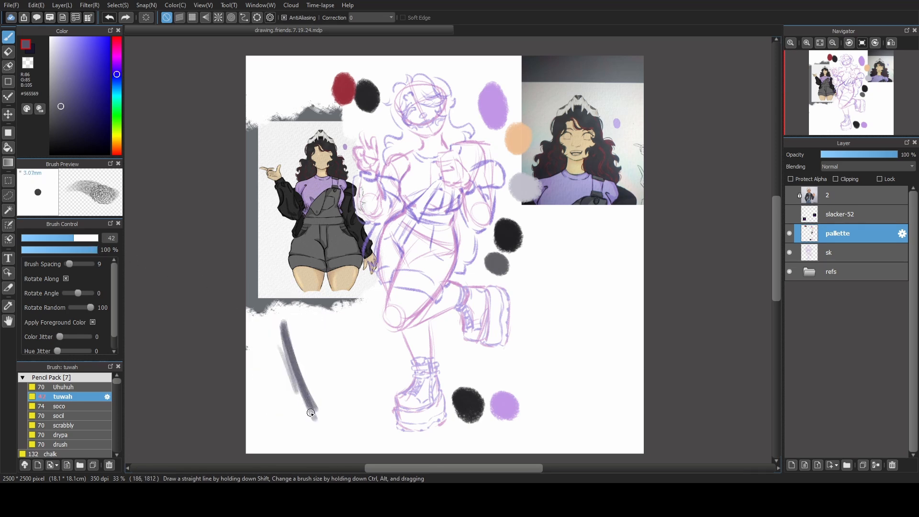
key(ctrl+z)
drag(285, 328, 318, 428)
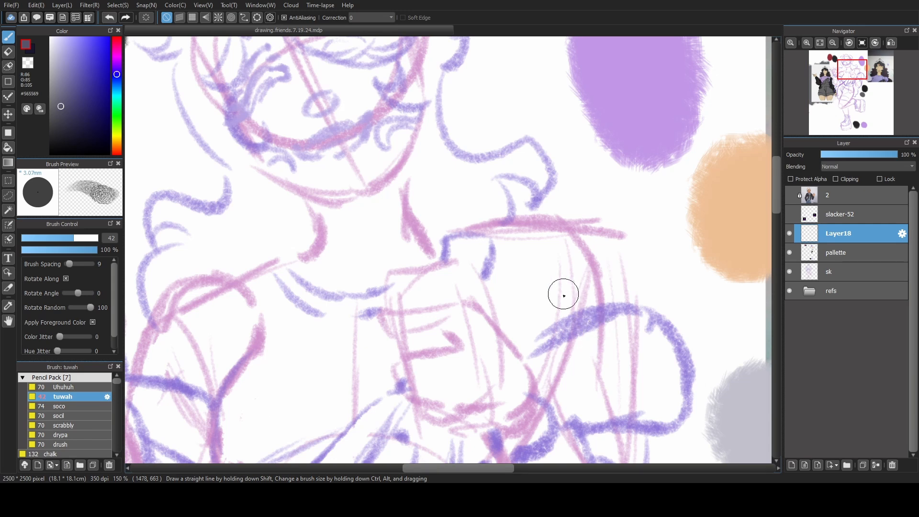
Try lineart strokes over the sketched head on a new layer with the tuwah brush at size 21 and undo them.
scroll(558, 293, down, 1)
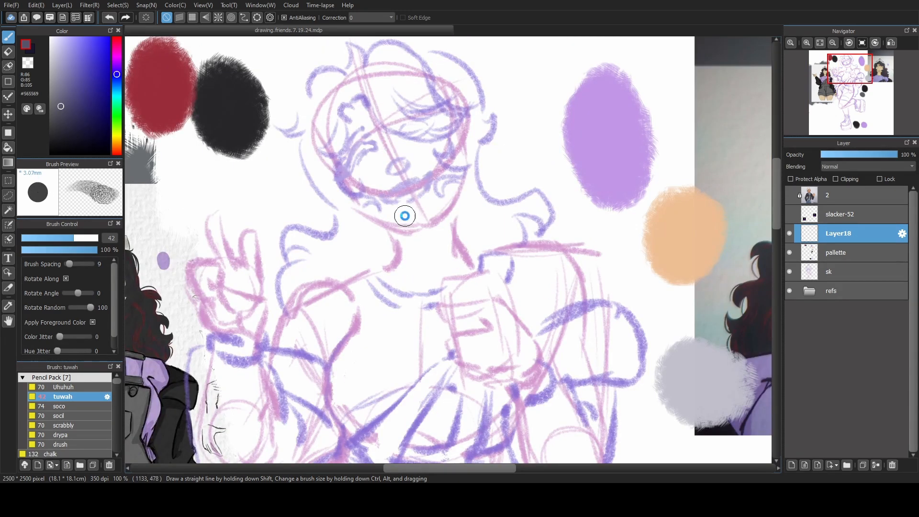
drag(404, 213, 404, 299)
click(53, 238)
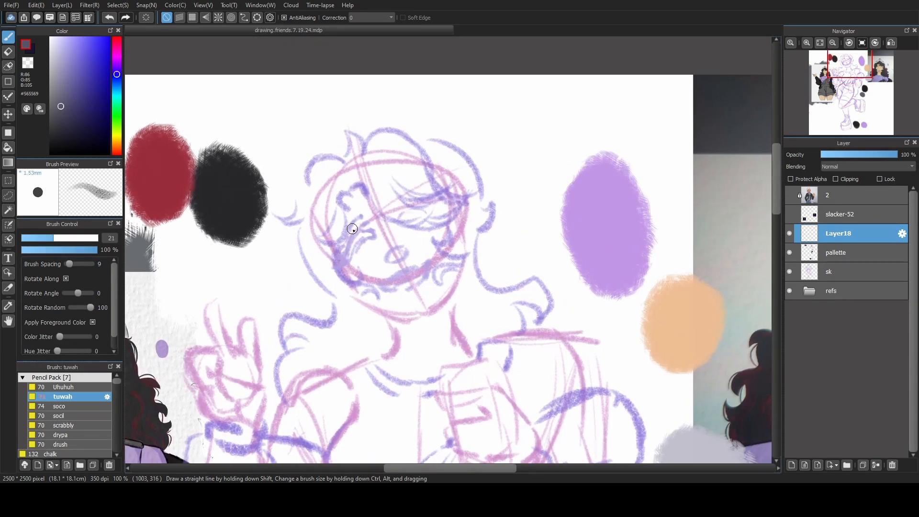
mouse_move(363, 220)
mouse_down()
mouse_move(383, 245)
mouse_move(386, 299)
mouse_move(380, 241)
mouse_move(391, 199)
mouse_up()
key(ctrl+z)
mouse_move(258, 243)
mouse_down()
mouse_move(271, 243)
mouse_move(349, 374)
mouse_move(287, 370)
mouse_move(339, 378)
mouse_move(379, 304)
mouse_up()
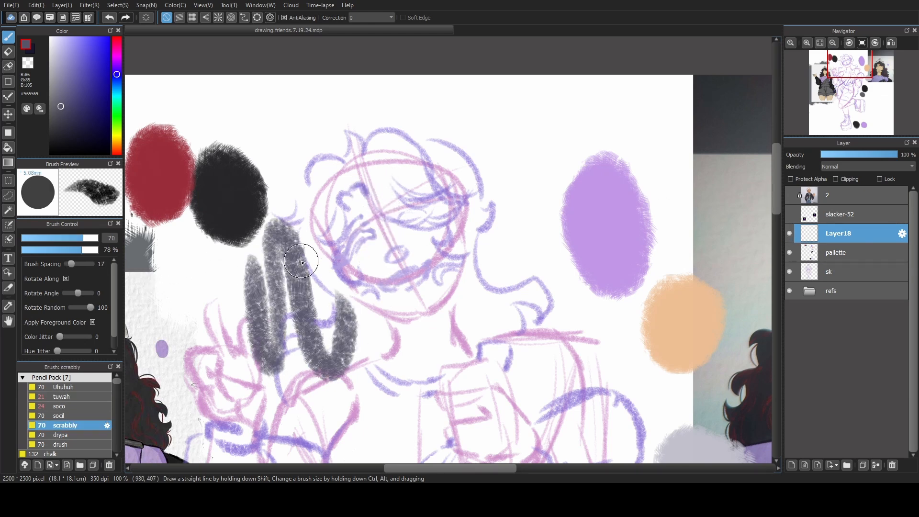
key(ctrl+z)
key(ctrl+z)
mouse_move(271, 225)
mouse_down()
mouse_move(318, 386)
mouse_move(341, 363)
mouse_move(342, 338)
mouse_up()
key(ctrl+z)
drag(261, 342, 281, 329)
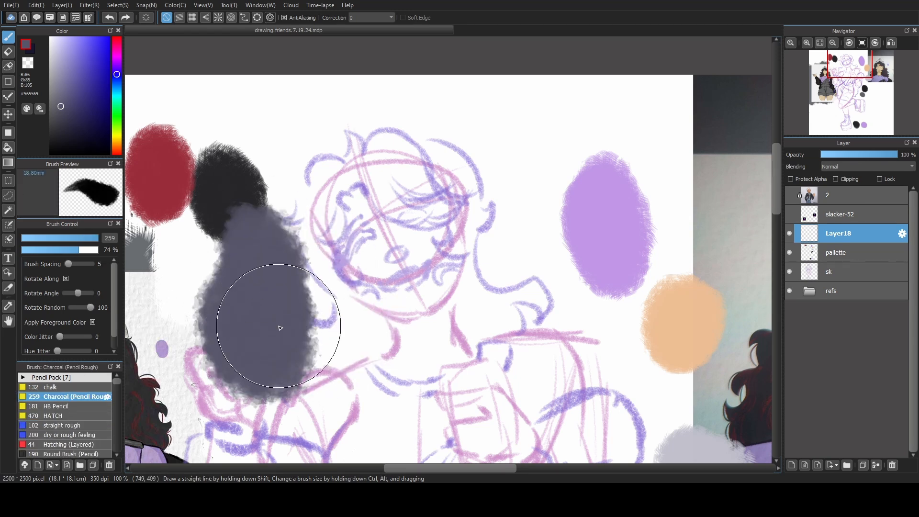
key(ctrl+z)
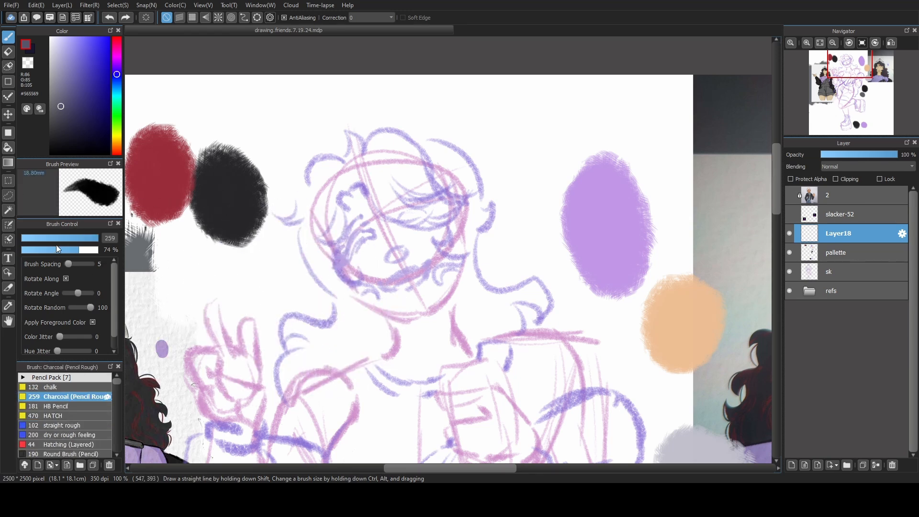
Test the Charcoal (Pencil Rough) brush at size 26 with a wavy stroke across the head sketch and undo it.
click(61, 238)
mouse_move(223, 232)
mouse_down()
mouse_move(301, 230)
mouse_move(406, 318)
mouse_move(457, 249)
mouse_up()
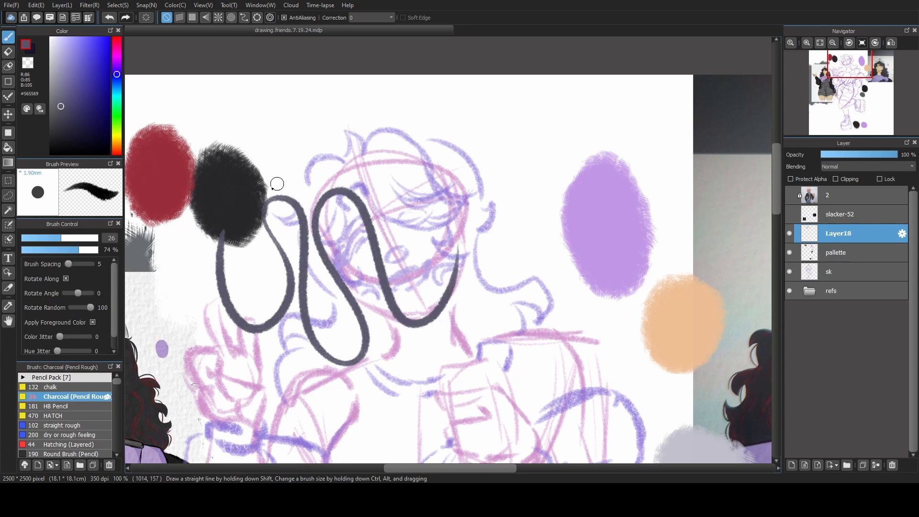
key(ctrl+z)
Switch to the HB Pencil, try it over the head sketch, set its size to 16 and start lining the bangs' left strand.
click(65, 405)
mouse_move(226, 220)
mouse_down()
mouse_move(324, 302)
mouse_move(390, 215)
mouse_move(500, 278)
mouse_up()
key(ctrl+z)
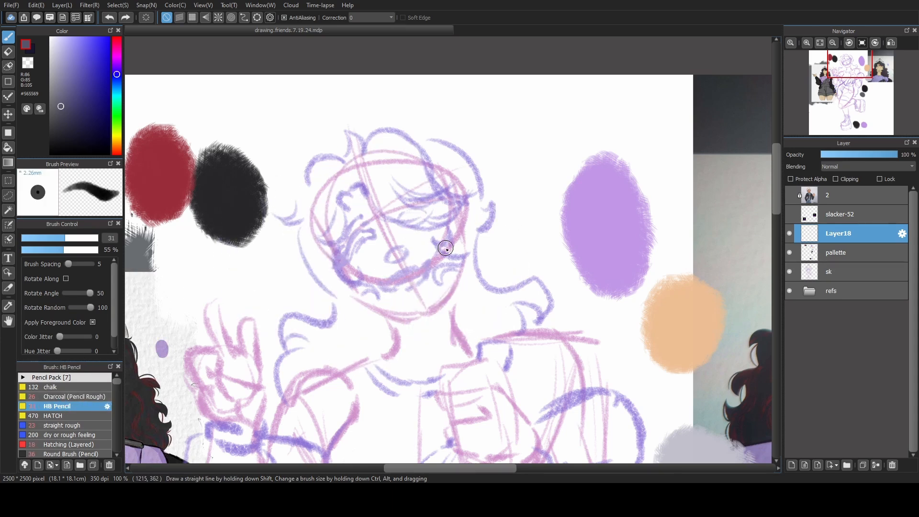
key(ctrl+z)
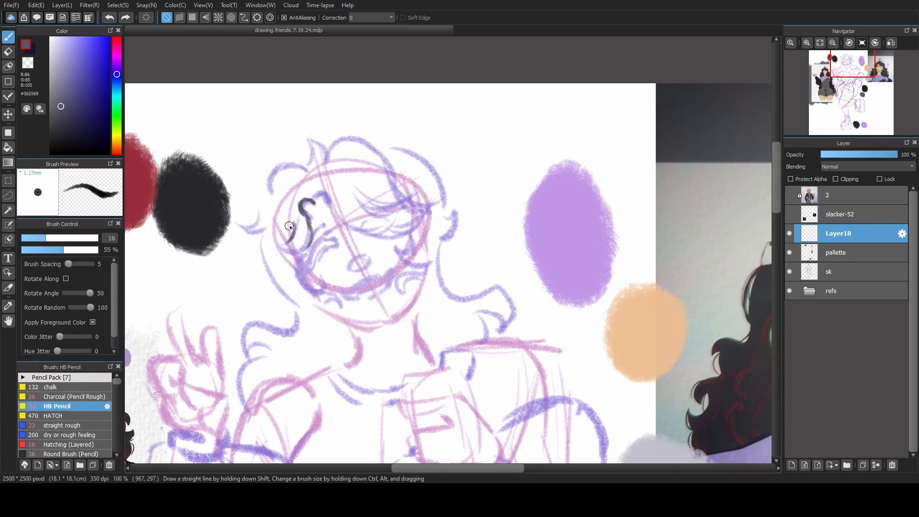
mouse_move(293, 220)
mouse_down()
mouse_move(290, 241)
mouse_move(278, 237)
mouse_move(306, 249)
mouse_up()
key(ctrl+z)
Line the curl of the bangs and the long strand sweeping across the face, redoing unsatisfactory strokes.
mouse_move(313, 204)
mouse_down()
mouse_move(325, 193)
mouse_move(343, 226)
mouse_move(330, 209)
mouse_move(388, 234)
mouse_up()
key(ctrl+z)
key(ctrl+z)
key(ctrl+z)
drag(335, 215, 395, 233)
key(ctrl+z)
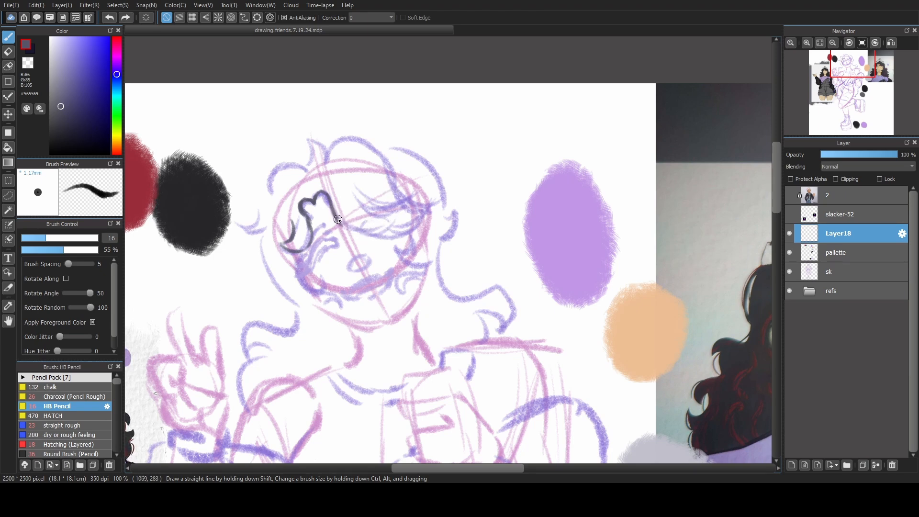
drag(338, 219, 397, 219)
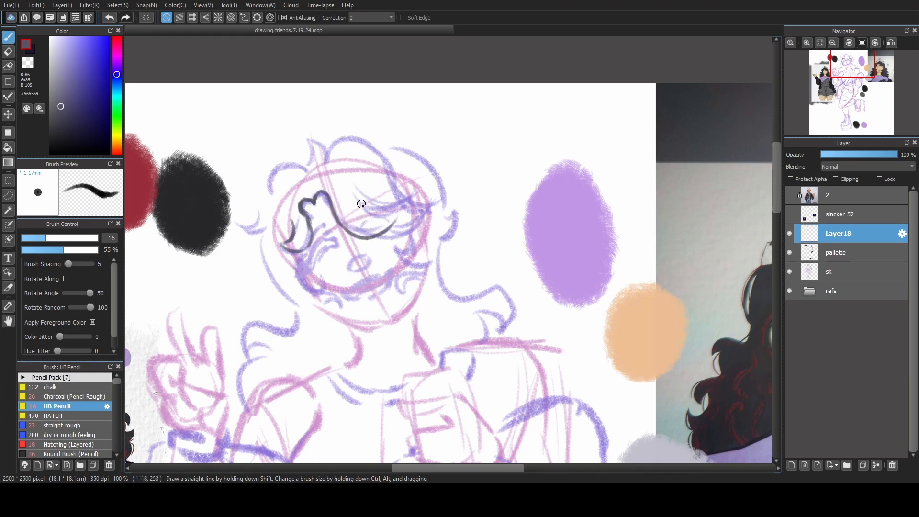
Line the inner strands of the swept bangs and the lock ending at the right side of the face.
drag(357, 193, 396, 214)
key(ctrl+z)
mouse_move(400, 186)
mouse_down()
mouse_move(432, 200)
mouse_move(378, 241)
mouse_up()
key(ctrl+z)
key(ctrl+z)
key(ctrl+z)
drag(432, 205, 377, 242)
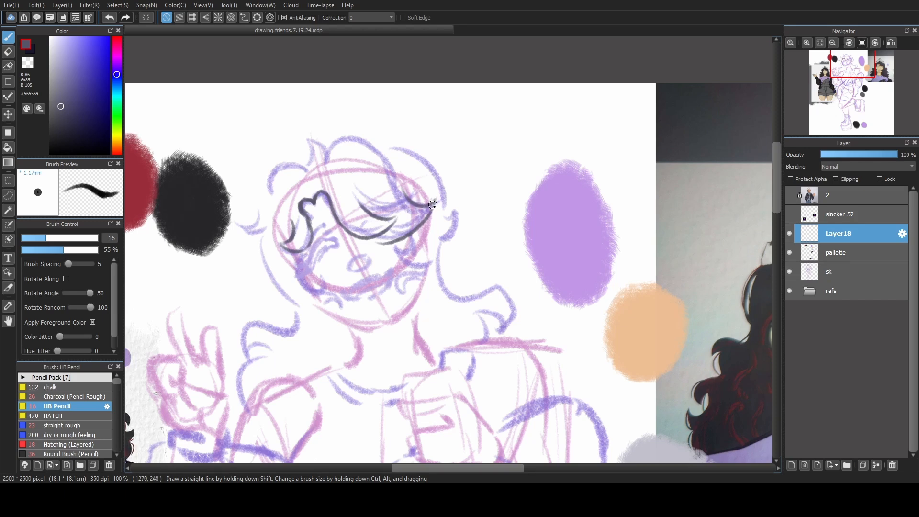
key(ctrl+z)
drag(433, 206, 387, 241)
Line the small tuft, the rounded crown and the adjoining lock along the top of the hair.
mouse_move(306, 162)
mouse_down()
mouse_move(312, 145)
mouse_move(310, 161)
mouse_move(304, 141)
mouse_move(327, 152)
mouse_up()
drag(335, 147, 401, 172)
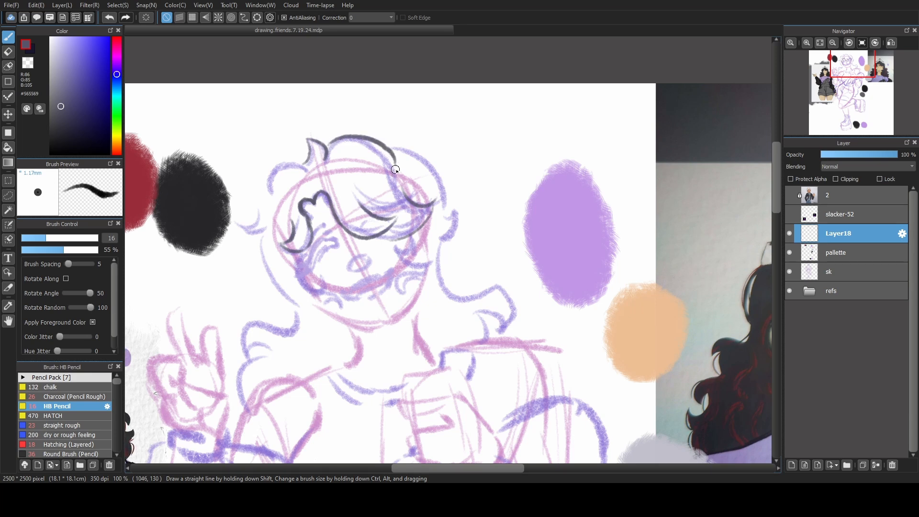
key(ctrl+z)
mouse_move(329, 143)
mouse_down()
mouse_move(358, 138)
mouse_move(402, 173)
mouse_up()
key(ctrl+z)
mouse_move(328, 145)
mouse_down()
mouse_move(433, 161)
mouse_move(447, 203)
mouse_up()
key(ctrl+z)
mouse_move(386, 144)
mouse_down()
mouse_move(446, 191)
mouse_move(447, 217)
mouse_up()
key(ctrl+z)
drag(385, 145, 432, 198)
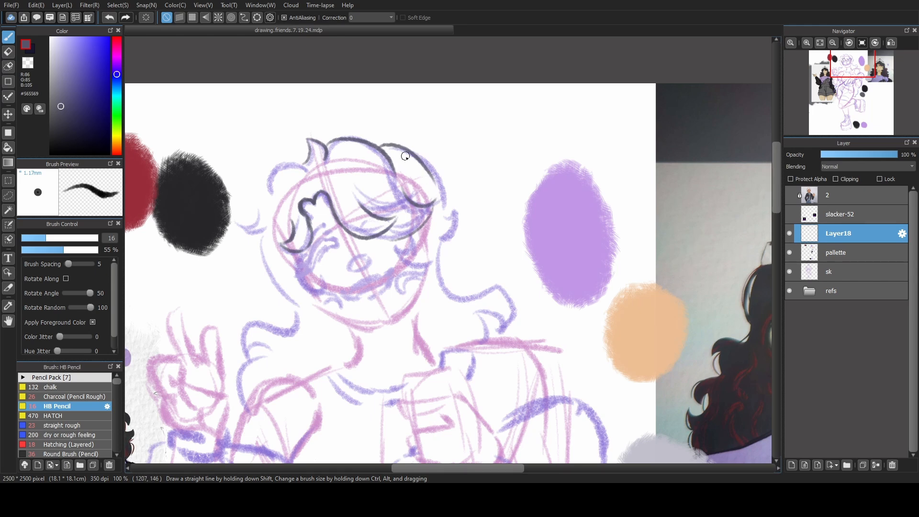
Replace the lock right of the crown with a small tuft and line the outer hair outline down past the cheek.
key(ctrl+z)
key(ctrl+z)
mouse_move(379, 146)
mouse_down()
mouse_move(382, 138)
mouse_move(390, 151)
mouse_up()
key(ctrl+z)
mouse_move(399, 148)
mouse_down()
mouse_move(443, 234)
mouse_move(450, 293)
mouse_up()
Redraw the long lock on the figure's right-hand side down to its outward-curling tip above the shoulder.
key(ctrl+z)
drag(441, 234, 460, 296)
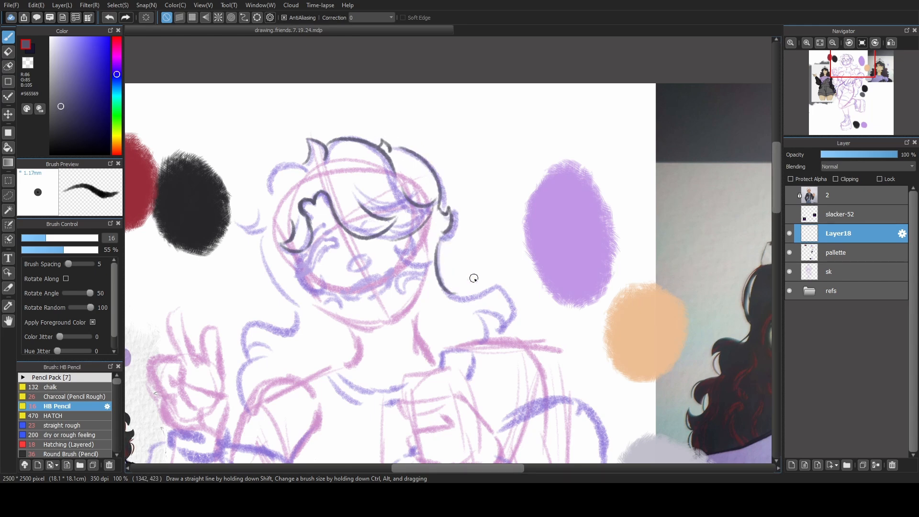
key(ctrl+z)
drag(442, 237, 461, 296)
key(ctrl+z)
mouse_move(441, 235)
mouse_down()
mouse_move(508, 314)
mouse_move(487, 338)
mouse_up()
key(ctrl+z)
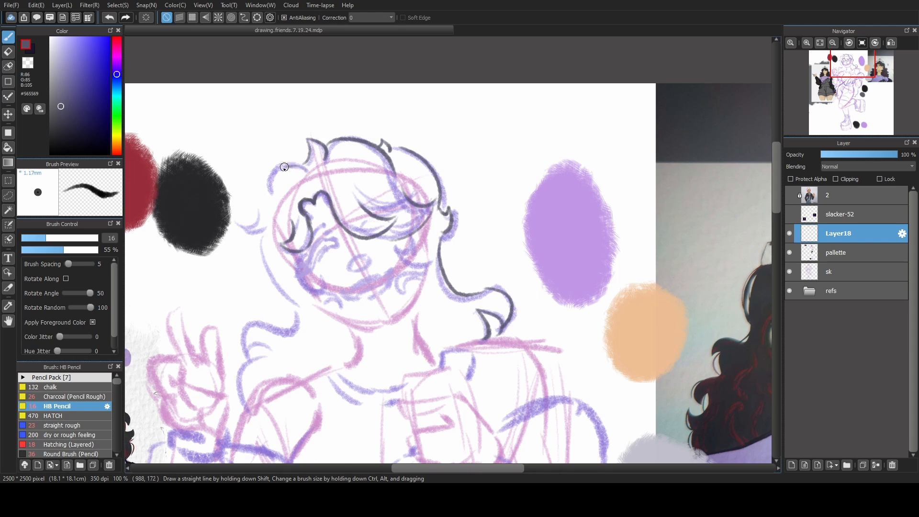
Line the left side of the crown down to the flicked-out strand beside the face, redoing strokes as needed.
key(ctrl+z)
mouse_move(292, 167)
mouse_down()
mouse_move(237, 224)
mouse_move(262, 234)
mouse_move(275, 289)
mouse_up()
key(ctrl+z)
key(ctrl+z)
key(ctrl+z)
key(ctrl+z)
key(ctrl+z)
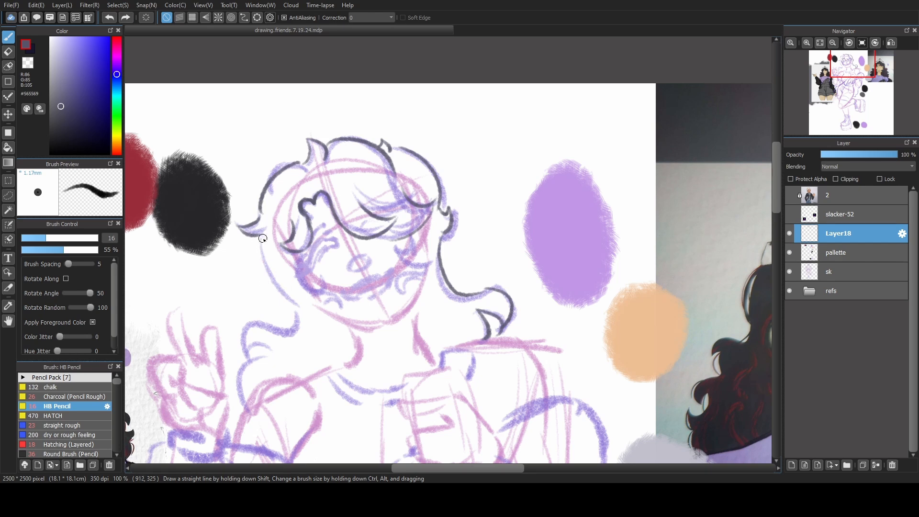
Line the long left locks, the curls framing the face, the jaw and both sides of the neck.
mouse_move(260, 235)
mouse_down()
mouse_move(275, 294)
mouse_move(296, 309)
mouse_up()
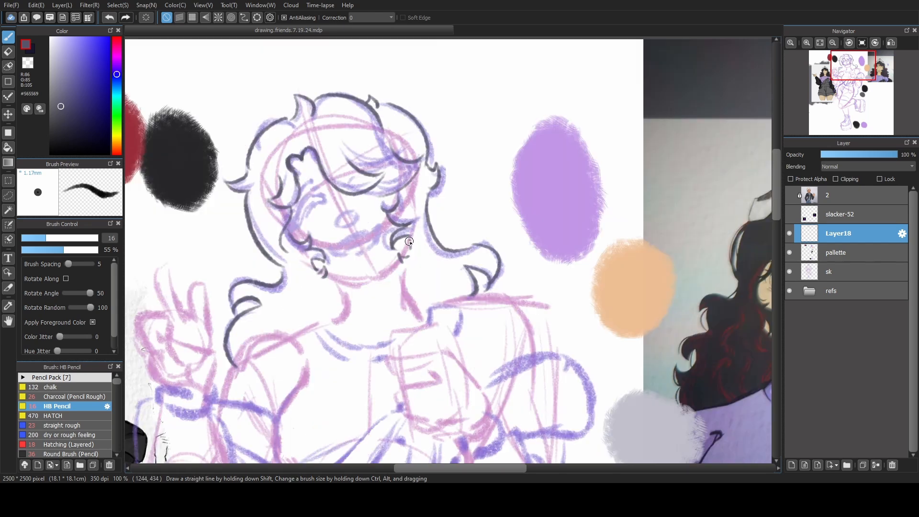
drag(411, 239, 406, 253)
mouse_move(322, 272)
mouse_down()
mouse_move(354, 282)
mouse_move(388, 273)
mouse_move(346, 300)
mouse_move(330, 323)
mouse_up()
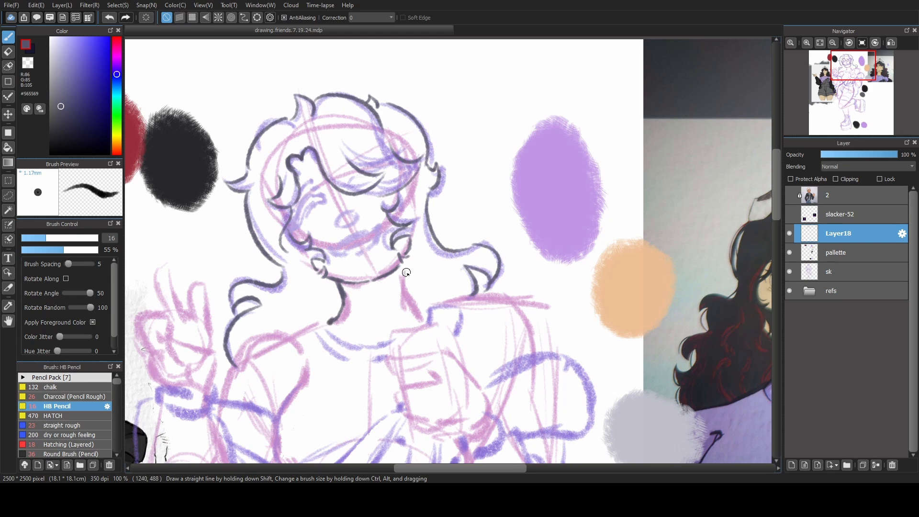
drag(402, 266, 425, 316)
key(ctrl+z)
Check the head lineart with the sk layer hidden, show the sketch again and compare the figure with both references.
click(787, 265)
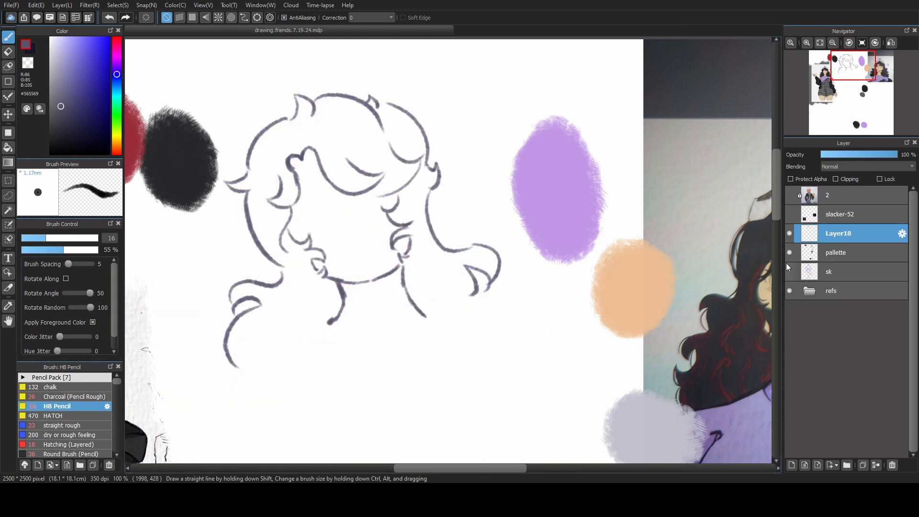
click(786, 263)
drag(610, 298, 411, 314)
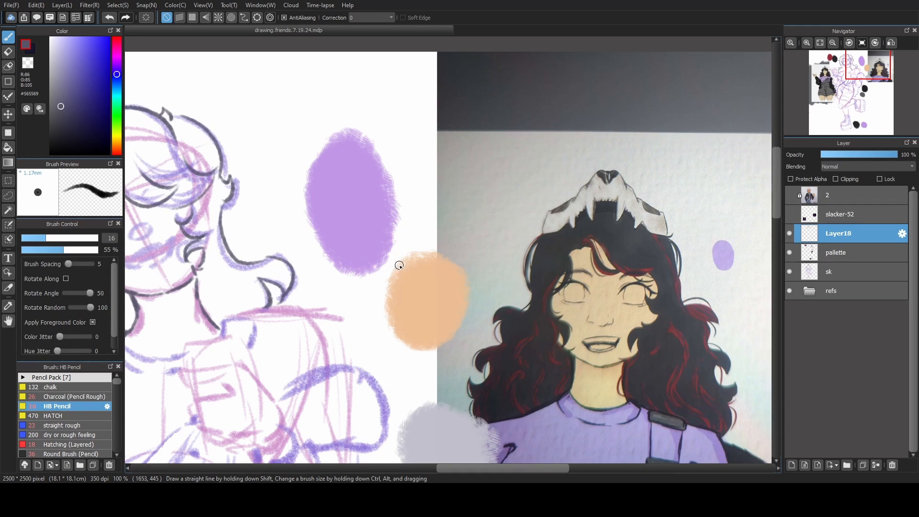
drag(327, 301, 450, 251)
drag(350, 273, 440, 265)
mouse_move(367, 300)
mouse_down()
mouse_move(401, 286)
mouse_move(464, 282)
mouse_move(495, 261)
mouse_up()
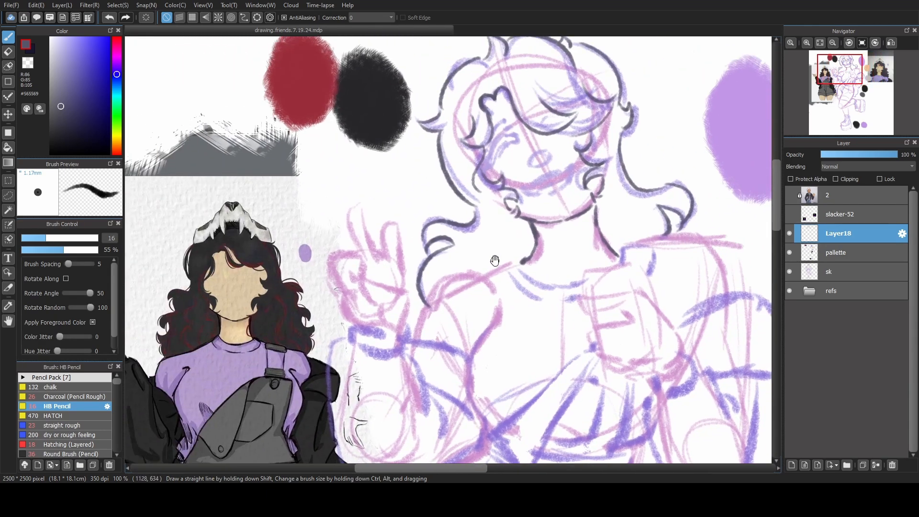
Set the HB Pencil back to size 16 and line the palm and wrist of the raised peace-sign hand.
drag(50, 240, 59, 239)
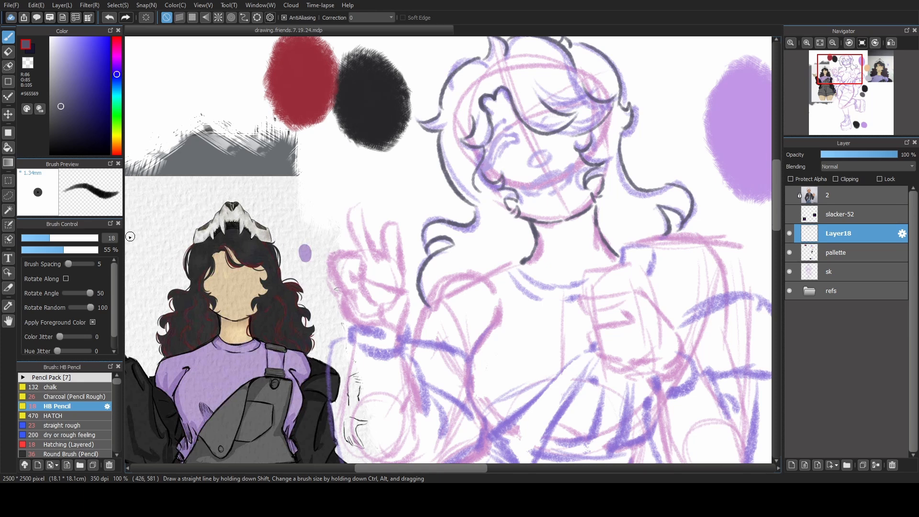
click(42, 239)
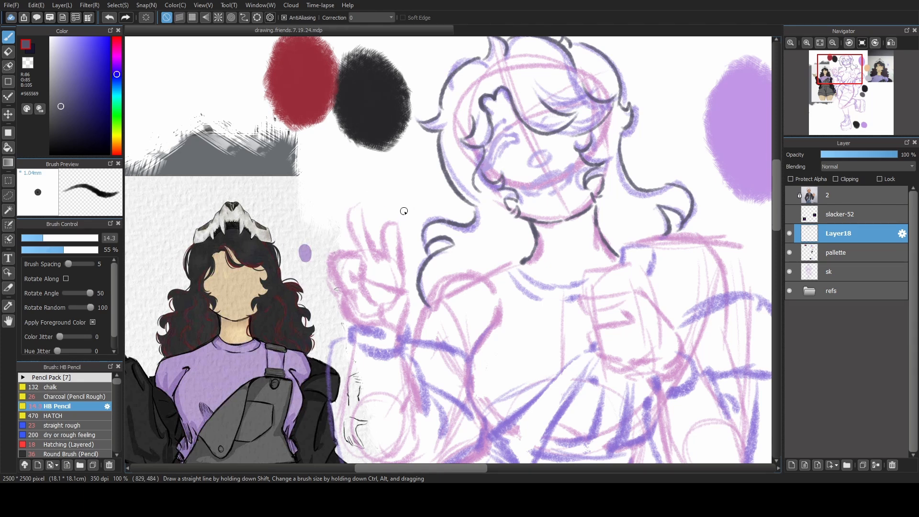
key(bracketright)
drag(369, 280, 406, 299)
drag(405, 305, 402, 326)
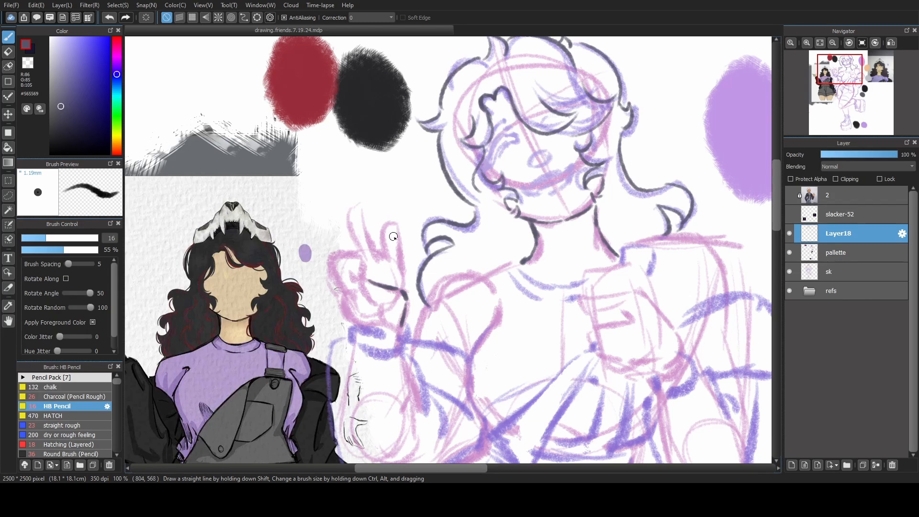
drag(370, 280, 371, 296)
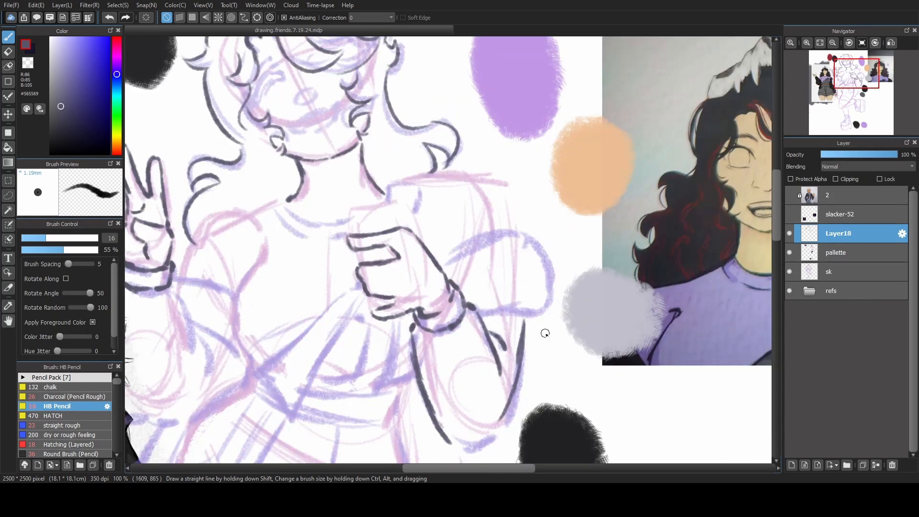
key(ctrl+z)
Line the outer forearm and rounded elbow of the bent arm below the fist.
drag(526, 318, 509, 424)
mouse_move(449, 438)
mouse_down()
mouse_move(467, 450)
mouse_move(505, 428)
mouse_up()
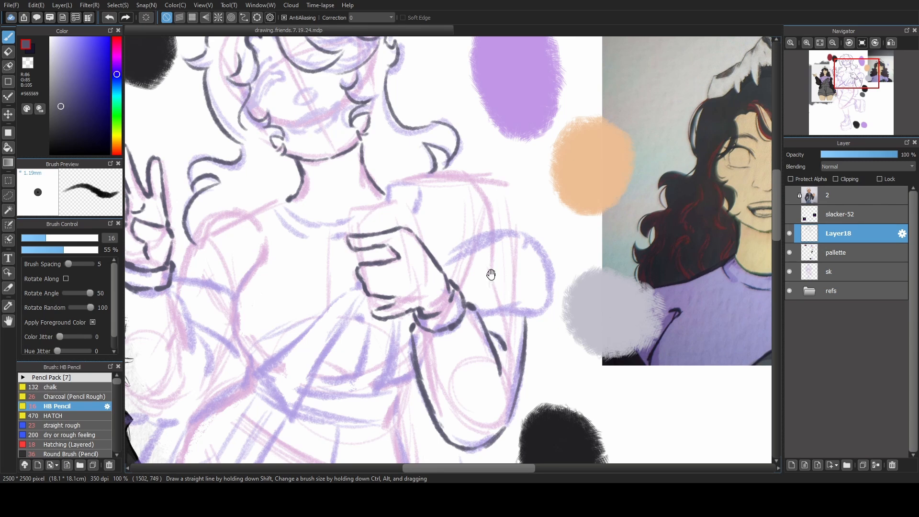
Line the outer and inner edges of the raised forearm below the cuff of the peace-sign hand.
scroll(493, 271, up, 2)
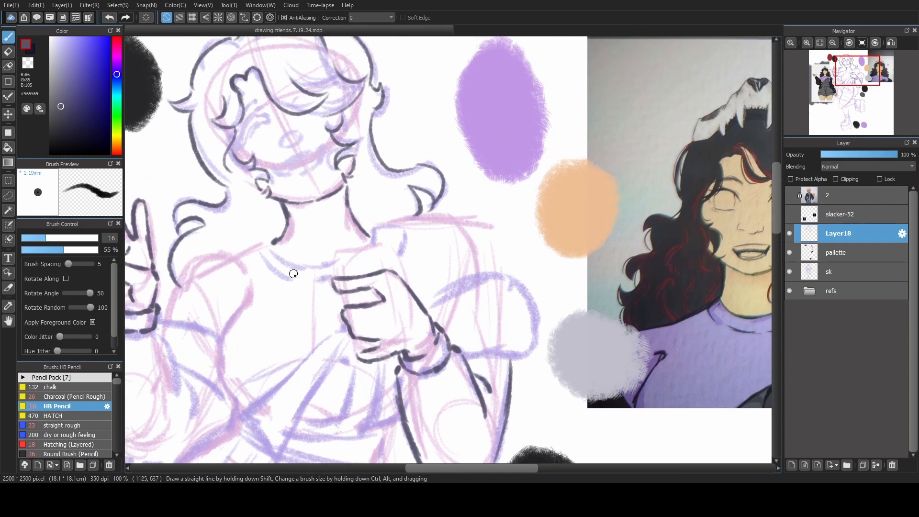
mouse_move(283, 335)
mouse_down()
mouse_move(399, 292)
mouse_move(492, 278)
mouse_up()
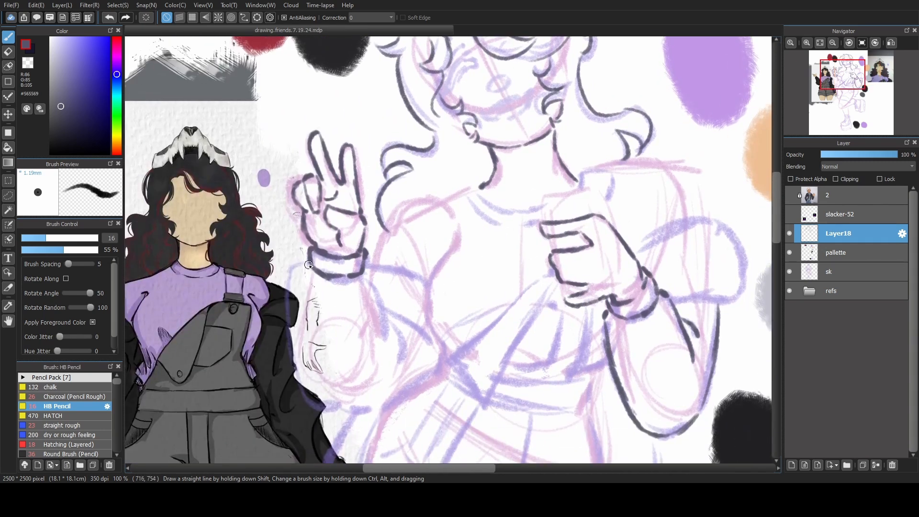
mouse_move(312, 262)
mouse_down()
mouse_move(292, 268)
mouse_move(307, 261)
mouse_move(289, 330)
mouse_move(300, 385)
mouse_up()
key(ctrl+z)
key(ctrl+z)
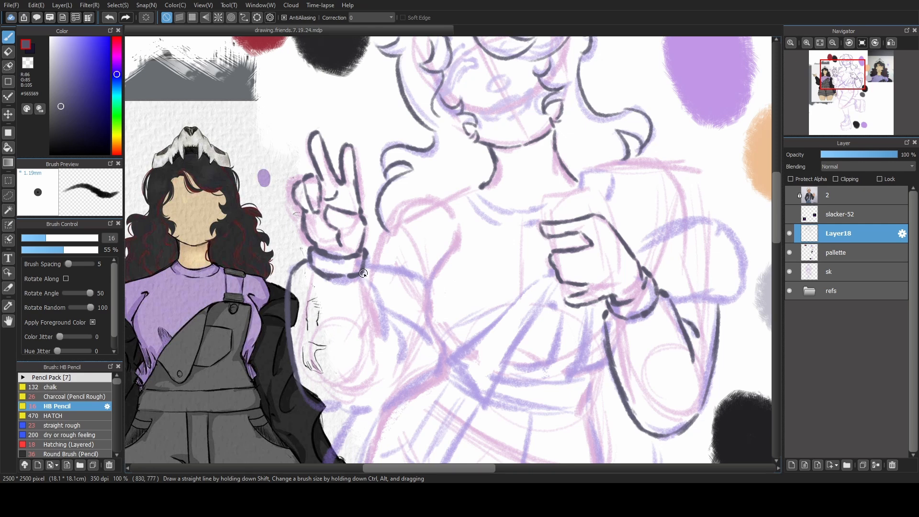
mouse_move(364, 273)
mouse_down()
mouse_move(379, 298)
mouse_move(373, 287)
mouse_move(380, 368)
mouse_up()
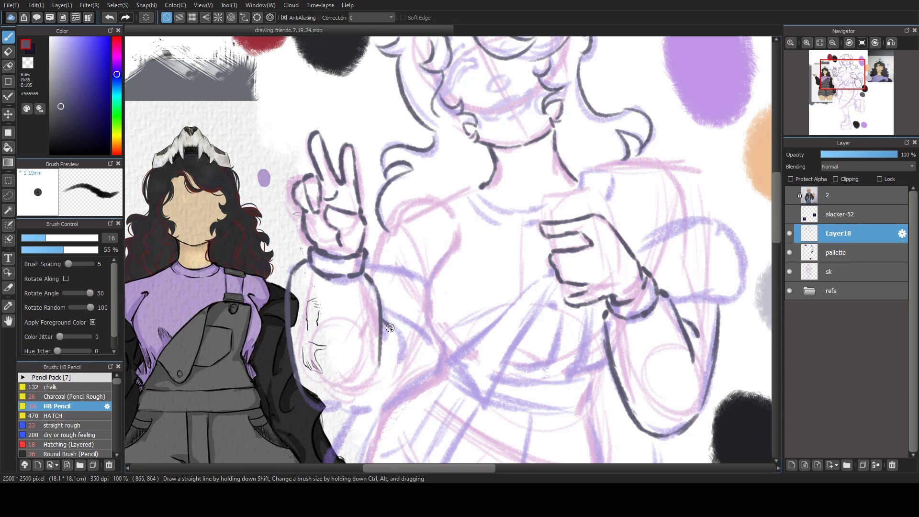
Line the fold beside the raised forearm and the upper and lower edges of the sleeve reaching toward the torso.
drag(390, 328, 396, 350)
key(ctrl+z)
drag(383, 318, 395, 361)
drag(367, 266, 423, 281)
key(ctrl+z)
drag(366, 266, 418, 282)
key(ctrl+z)
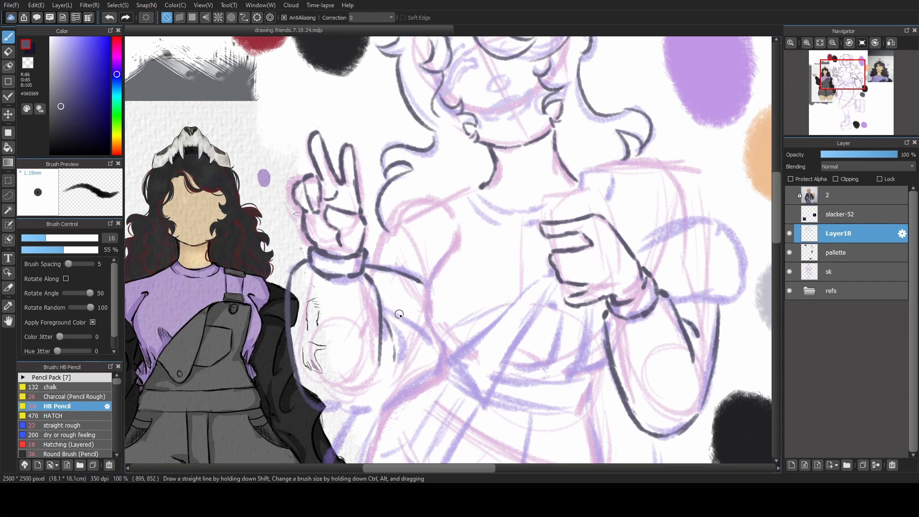
mouse_move(381, 307)
mouse_down()
mouse_move(422, 334)
mouse_move(437, 366)
mouse_up()
key(ctrl+z)
Line the puffed sleeve around the bent arm, including its rounded top, outer end and lower edge.
mouse_move(633, 249)
mouse_down()
mouse_move(737, 282)
mouse_move(732, 300)
mouse_up()
key(ctrl+z)
drag(737, 242, 731, 299)
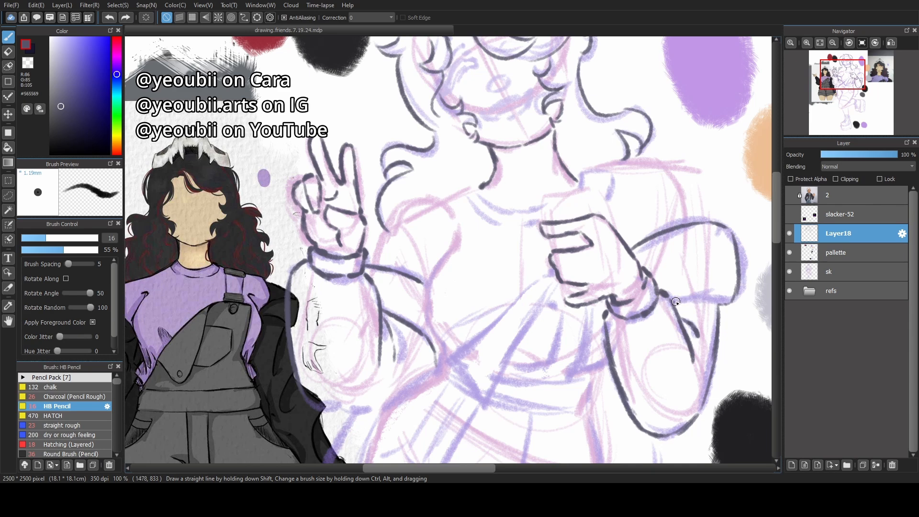
drag(676, 302, 715, 303)
key(ctrl+z)
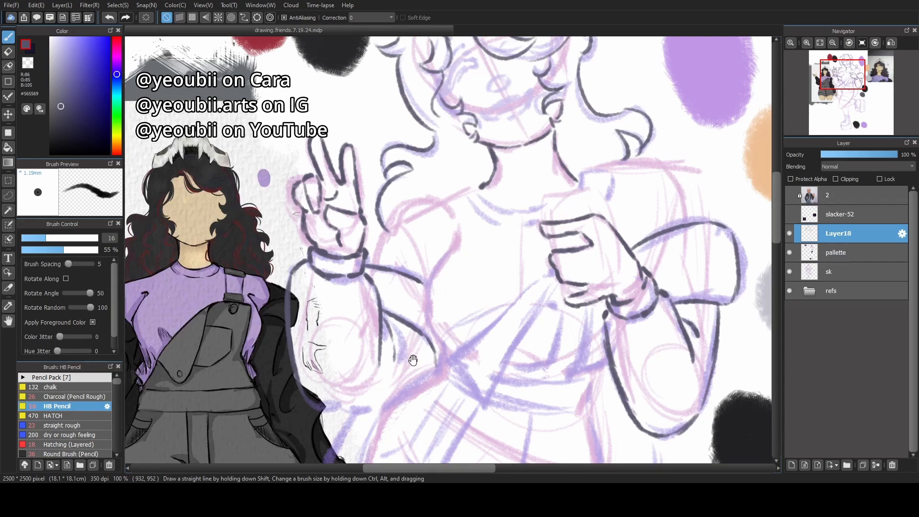
Hide the refs folder and line the rounded lower edge of the raised arm's sleeve at the elbow.
drag(413, 361, 459, 247)
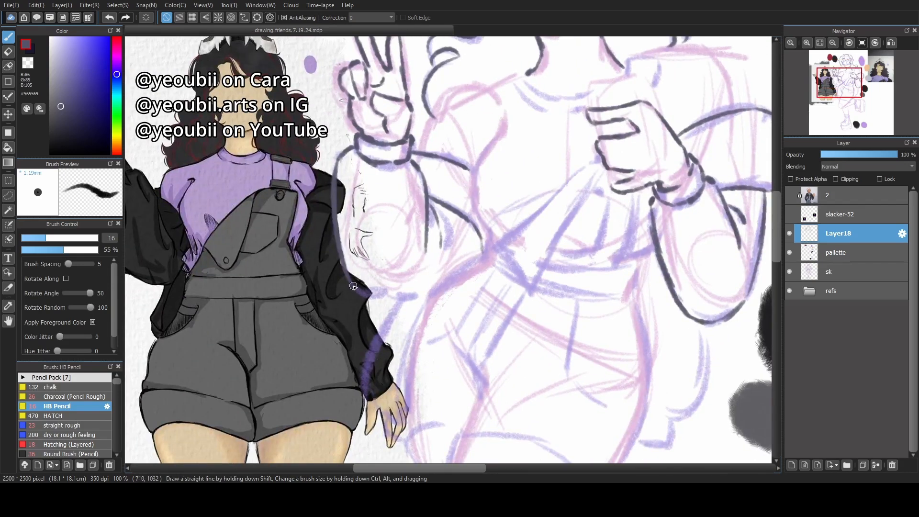
click(789, 290)
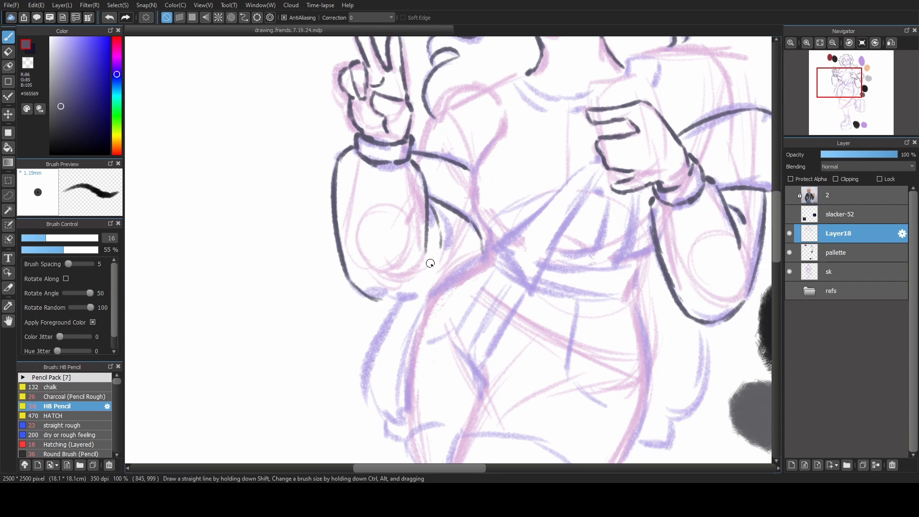
drag(380, 300, 415, 299)
key(ctrl+z)
key(ctrl+z)
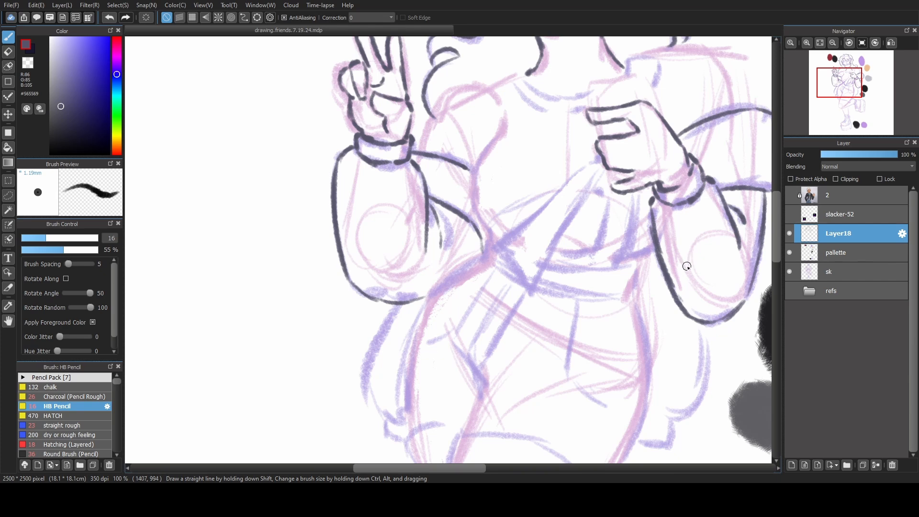
Erase the inner edge of the bent forearm with the transparent colour and redraw it from the wrist cuff to the elbow.
drag(687, 269, 545, 292)
click(28, 62)
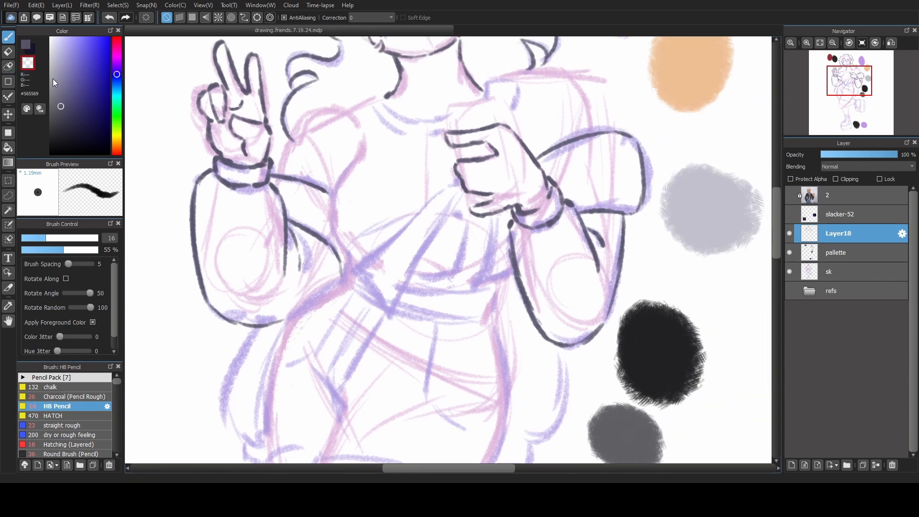
drag(511, 221, 546, 338)
key(x)
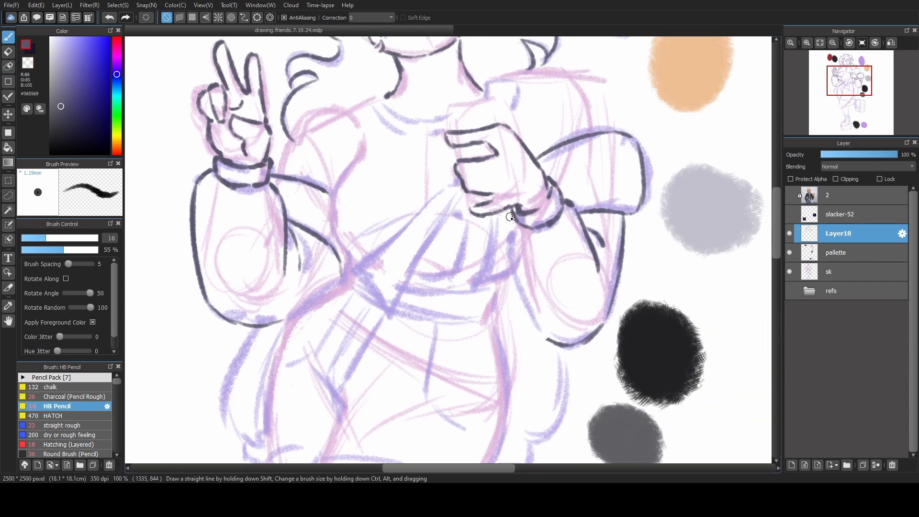
mouse_move(510, 221)
mouse_down()
mouse_move(512, 273)
mouse_move(507, 242)
mouse_move(506, 267)
mouse_move(543, 341)
mouse_up()
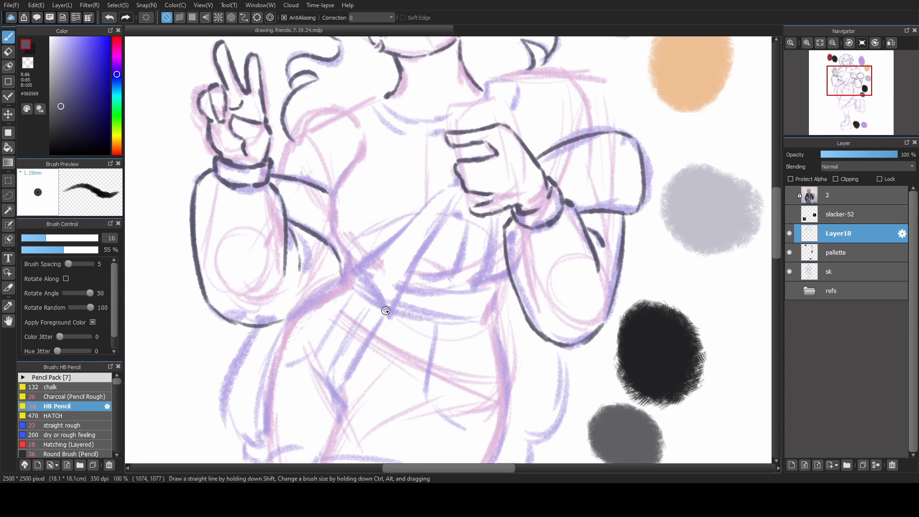
Line the jacket hanging below both elbows, including its curved outer edges and the small cuffed hem on each side.
drag(419, 334, 544, 254)
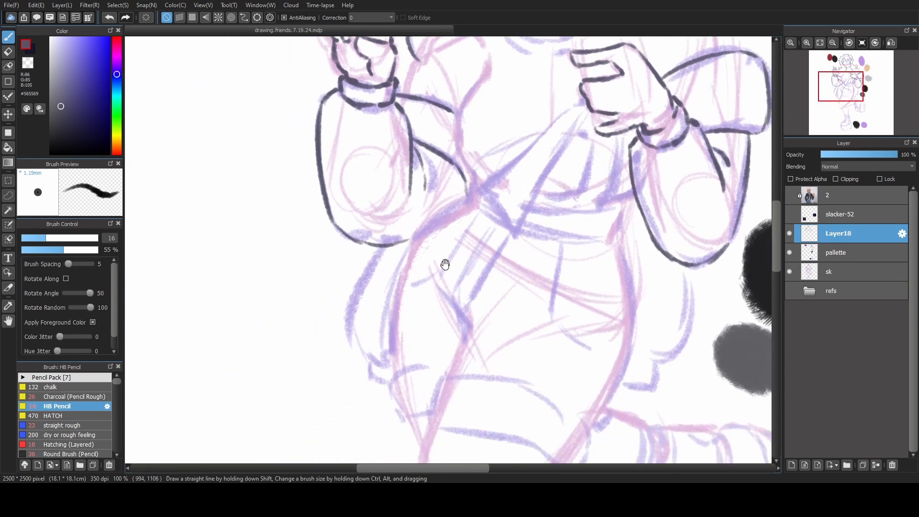
mouse_move(380, 250)
mouse_down()
mouse_move(354, 326)
mouse_move(365, 349)
mouse_up()
key(ctrl+z)
mouse_move(376, 268)
mouse_down()
mouse_move(358, 300)
mouse_move(370, 352)
mouse_up()
mouse_move(357, 309)
mouse_down()
mouse_move(368, 352)
mouse_move(386, 364)
mouse_move(369, 375)
mouse_move(389, 383)
mouse_up()
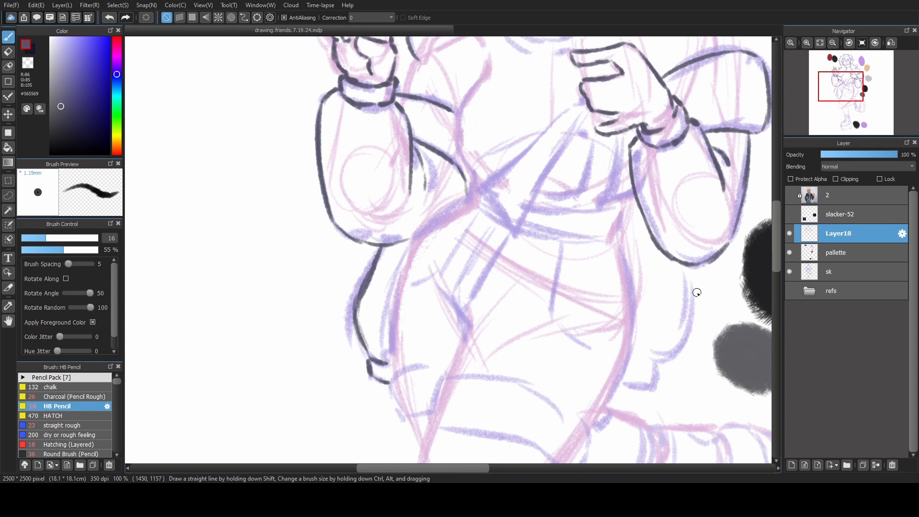
drag(688, 268, 629, 363)
mouse_move(656, 365)
mouse_down()
mouse_move(621, 385)
mouse_move(652, 378)
mouse_up()
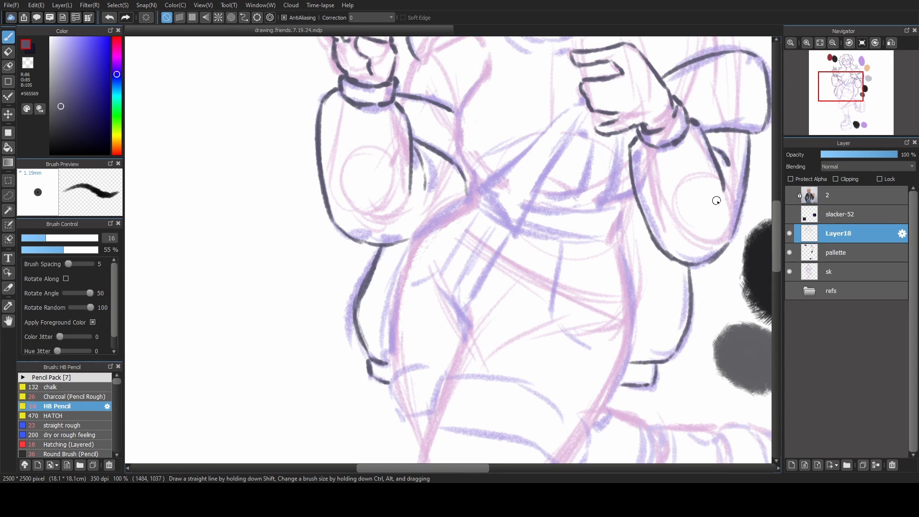
Line the shoulder and upper arm of the peace-sign side, from the sleeve edge up to the base of the neck.
click(819, 43)
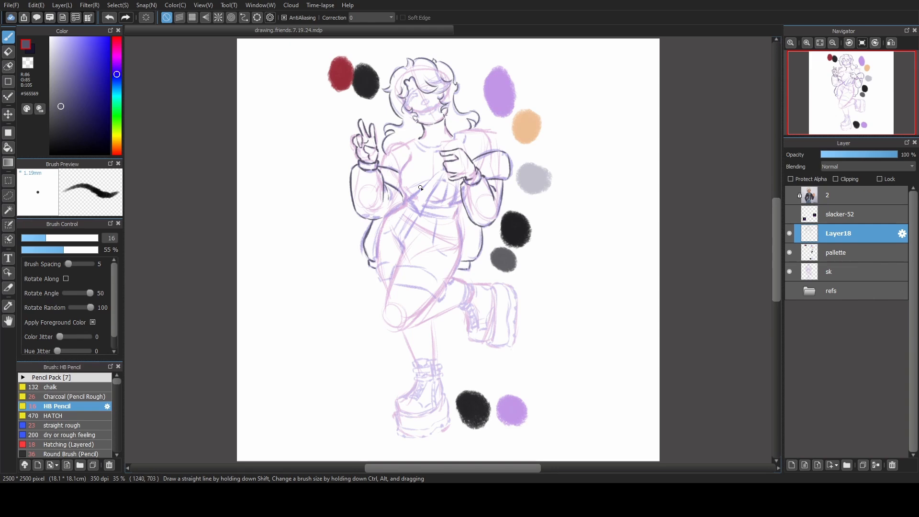
scroll(410, 195, up, 4)
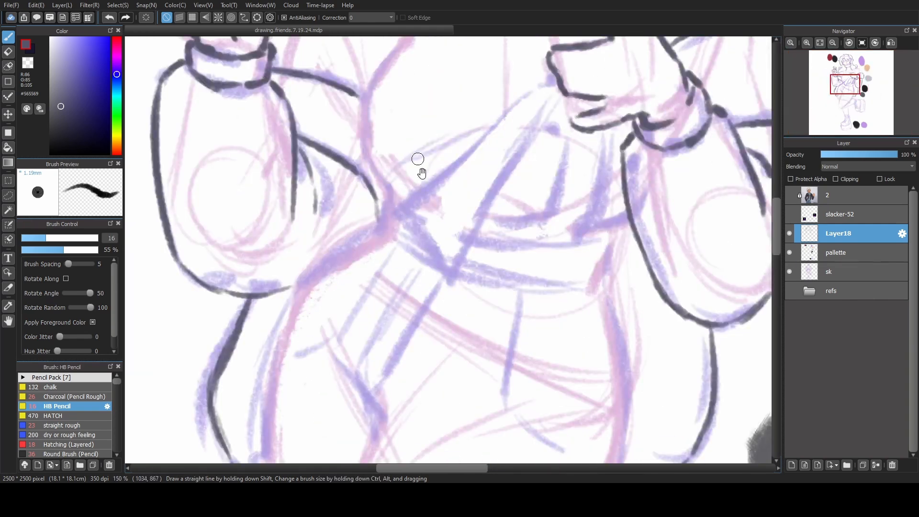
drag(418, 164, 474, 411)
drag(351, 288, 356, 274)
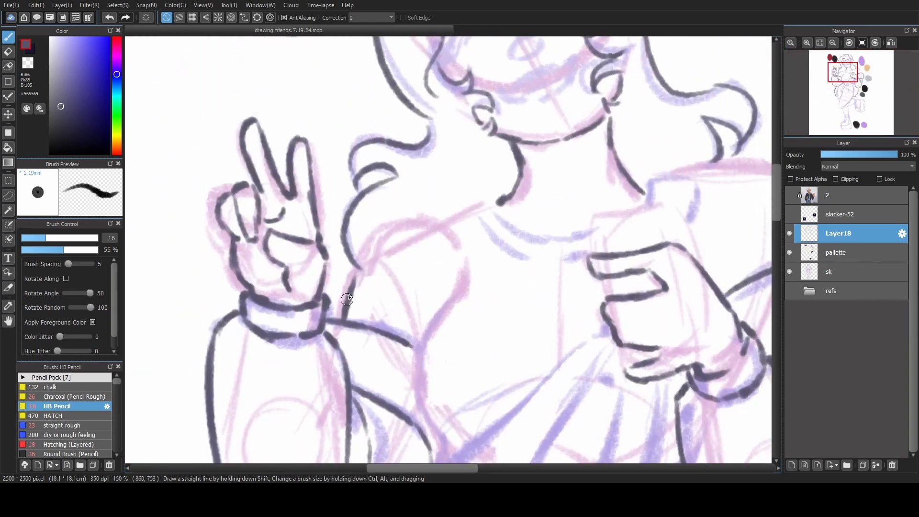
mouse_move(349, 306)
mouse_down()
mouse_move(357, 262)
mouse_move(402, 234)
mouse_up()
key(ctrl+z)
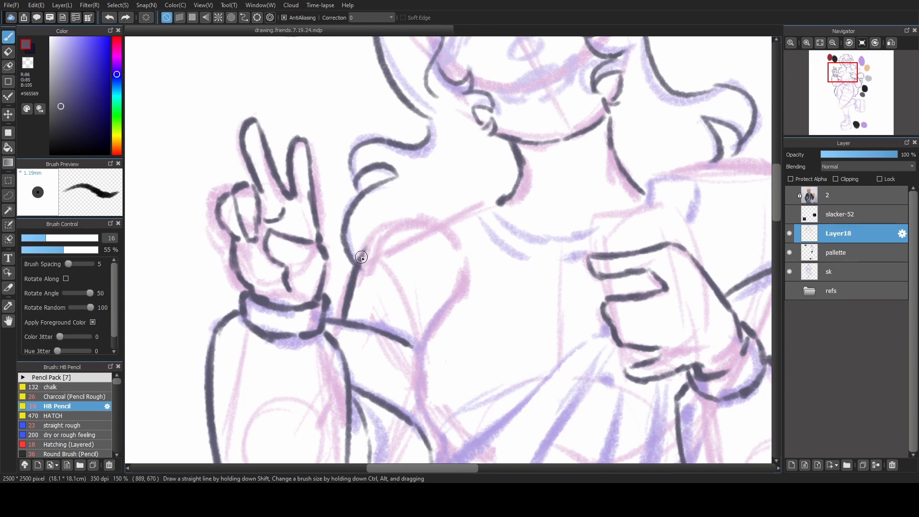
mouse_move(359, 260)
mouse_down()
mouse_move(437, 220)
mouse_move(490, 207)
mouse_up()
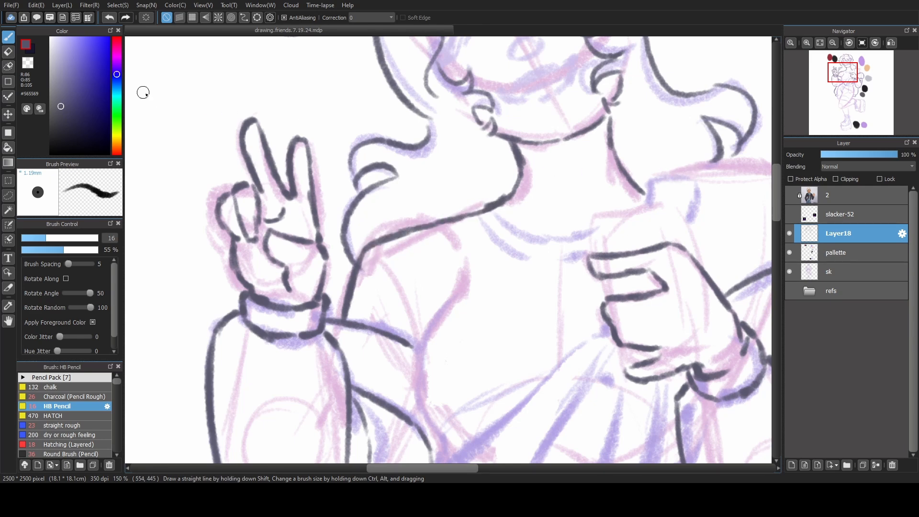
click(27, 63)
click(27, 46)
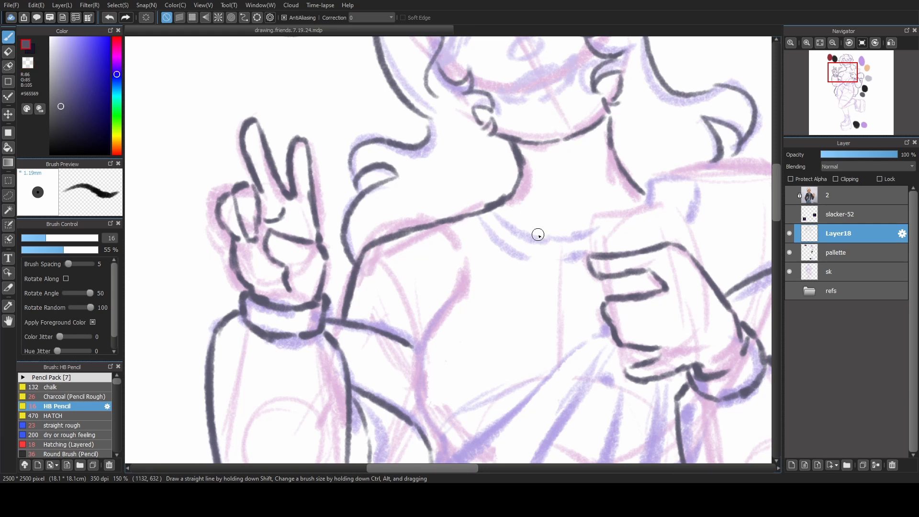
Line the shirt's curved neckline from the base of the neck to the fist.
scroll(478, 232, down, 1)
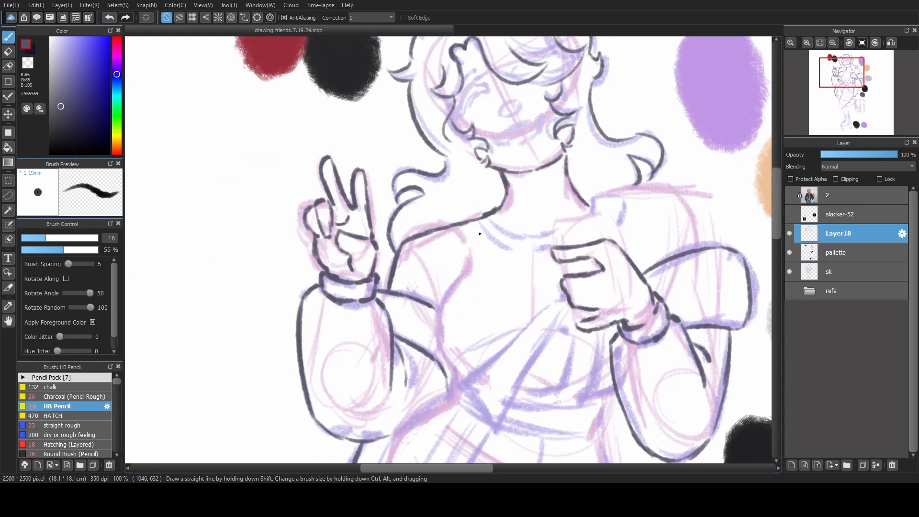
drag(499, 263, 348, 302)
mouse_move(338, 266)
mouse_down()
mouse_move(372, 281)
mouse_move(339, 283)
mouse_move(399, 293)
mouse_up()
key(ctrl+z)
drag(370, 281, 404, 279)
key(ctrl+z)
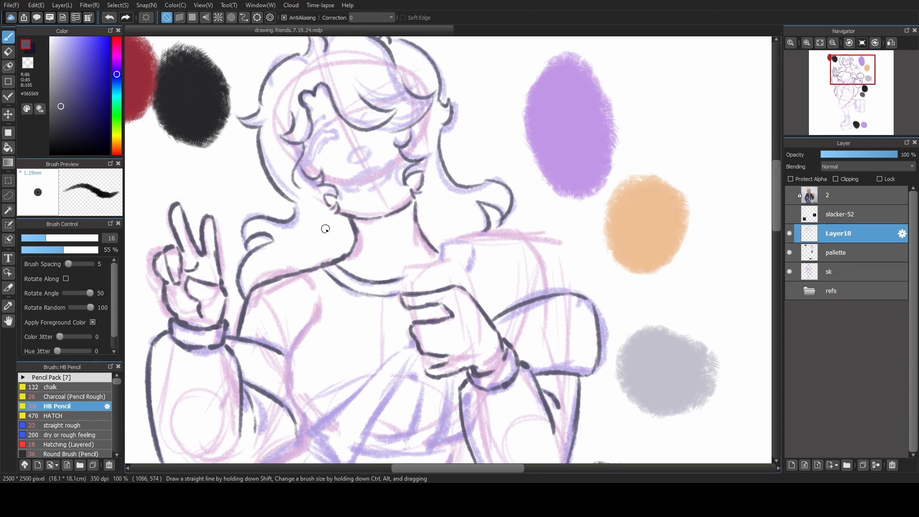
Line the rounded block shape rising above the fingers of the fist.
key(x)
key(x)
drag(406, 295, 404, 280)
mouse_move(408, 273)
mouse_down()
mouse_move(441, 265)
mouse_move(409, 270)
mouse_move(440, 266)
mouse_move(425, 264)
mouse_move(460, 270)
mouse_move(453, 263)
mouse_move(463, 285)
mouse_up()
key(ctrl+z)
key(ctrl+z)
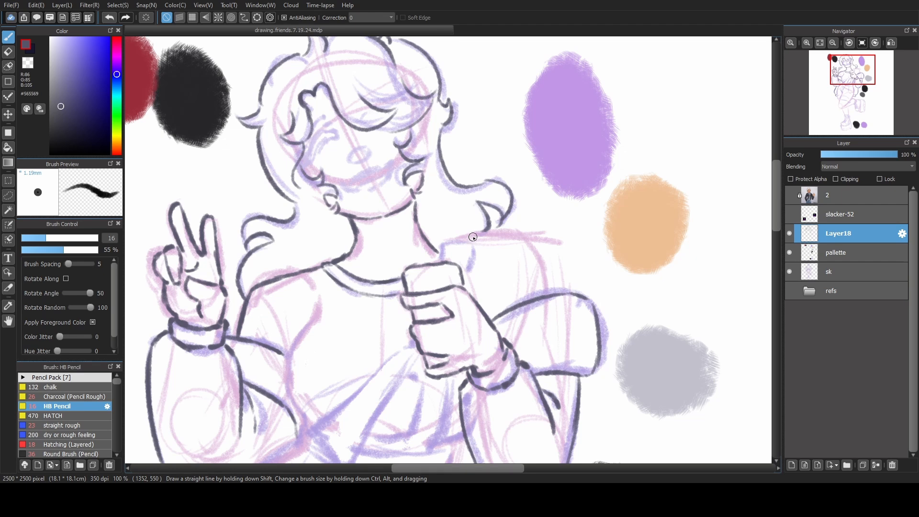
Line the shoulder above the bent arm, curving from the neck down to the puffed sleeve.
mouse_move(471, 236)
mouse_down()
mouse_move(454, 257)
mouse_move(458, 239)
mouse_move(438, 249)
mouse_move(450, 247)
mouse_move(449, 262)
mouse_move(456, 244)
mouse_move(448, 244)
mouse_move(498, 234)
mouse_move(522, 245)
mouse_move(510, 236)
mouse_move(540, 261)
mouse_move(530, 252)
mouse_move(546, 293)
mouse_up()
key(ctrl+z)
key(ctrl+z)
key(ctrl+z)
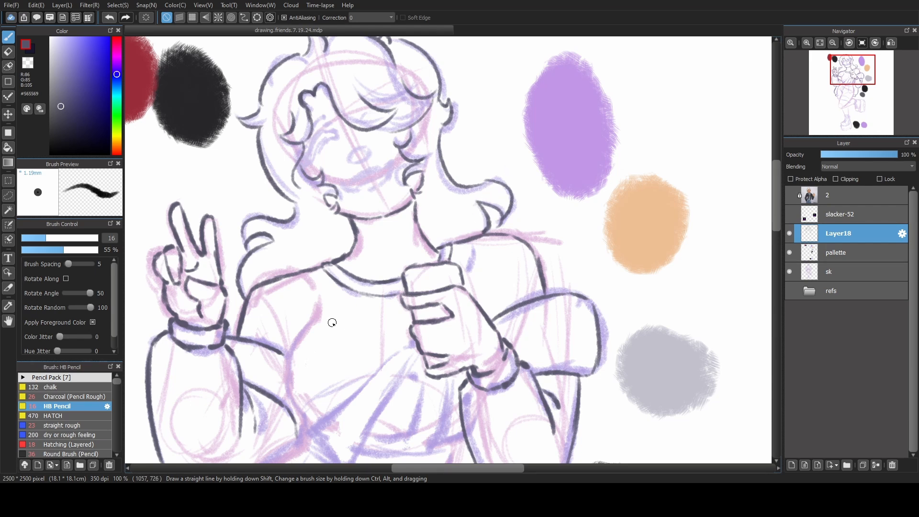
Line the shirt's armpit folds and the side of the torso from the chest down to the waist.
drag(410, 355, 449, 288)
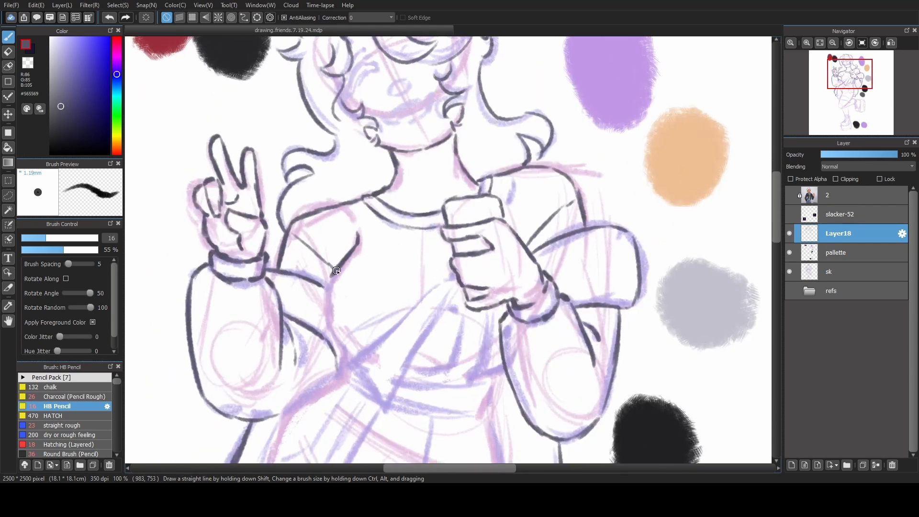
drag(338, 266, 328, 329)
key(ctrl+z)
key(ctrl+z)
drag(336, 275, 334, 329)
drag(328, 295, 340, 358)
key(ctrl+z)
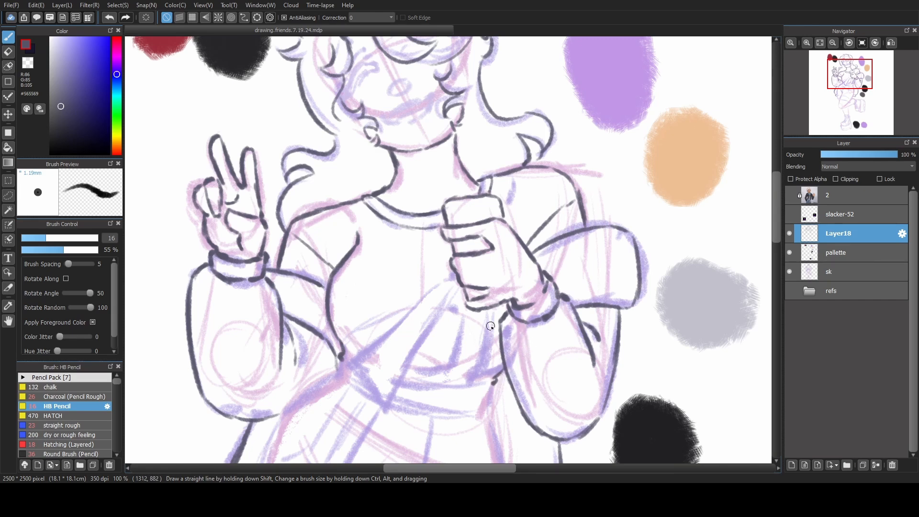
Line the pointed overall flap that runs from the side of the waist up to the fist and down to its tip.
click(492, 382)
drag(345, 362, 382, 406)
mouse_move(342, 358)
mouse_down()
mouse_move(376, 348)
mouse_move(368, 350)
mouse_move(449, 276)
mouse_up()
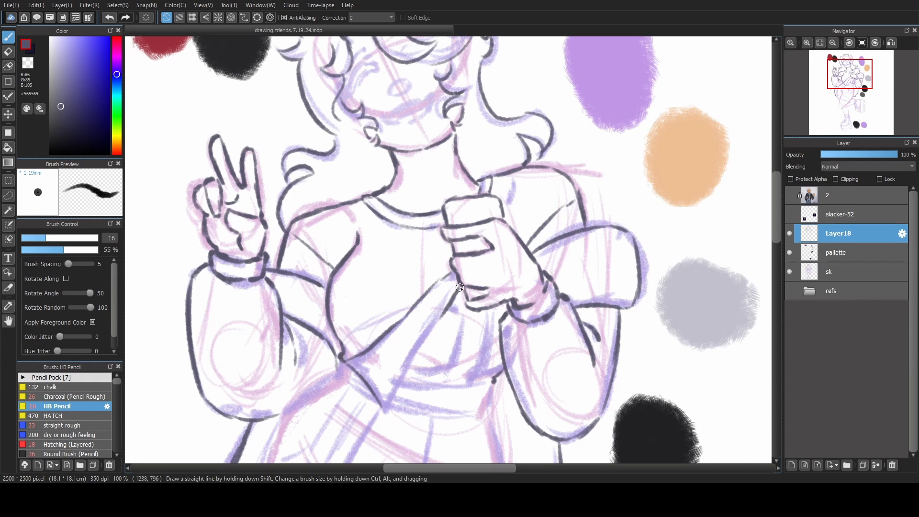
drag(459, 287, 386, 408)
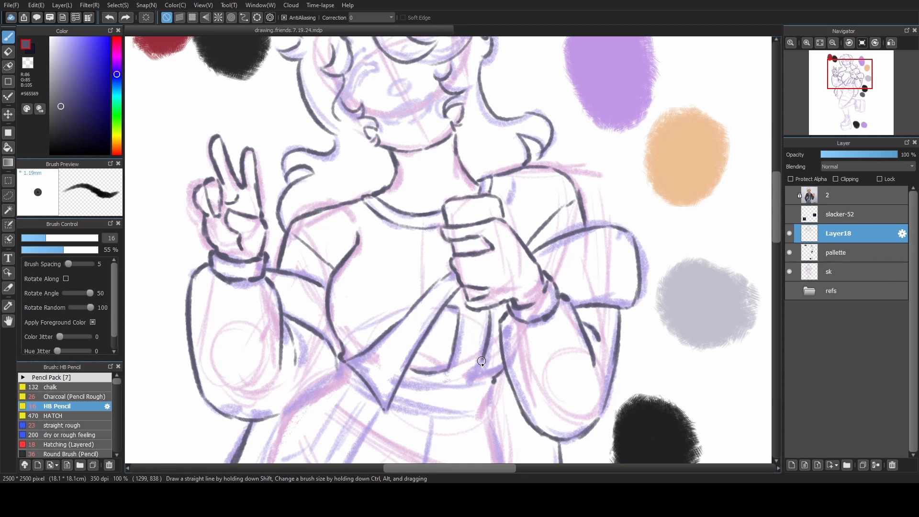
Line the bib details beneath the fist and the short edge at the side of the waist.
mouse_move(483, 354)
mouse_down()
mouse_move(472, 389)
mouse_move(492, 319)
mouse_move(494, 287)
mouse_up()
key(ctrl+z)
key(ctrl+z)
drag(369, 256, 366, 271)
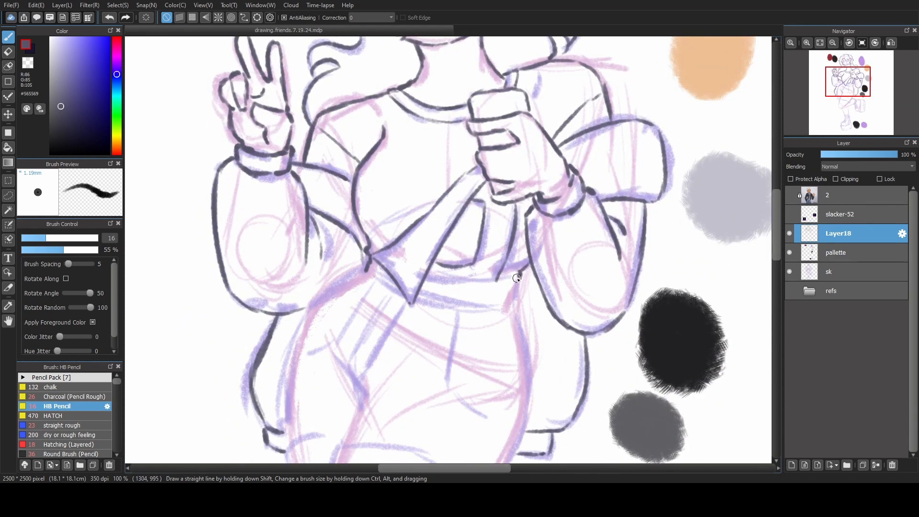
Line the waistband's side, upper edge and lower edge on both sides of the flap's tip.
drag(522, 274, 506, 307)
mouse_move(430, 278)
mouse_down()
mouse_move(476, 288)
mouse_move(432, 280)
mouse_move(518, 277)
mouse_up()
mouse_move(366, 269)
mouse_down()
mouse_move(413, 298)
mouse_move(479, 305)
mouse_up()
key(ctrl+z)
key(ctrl+z)
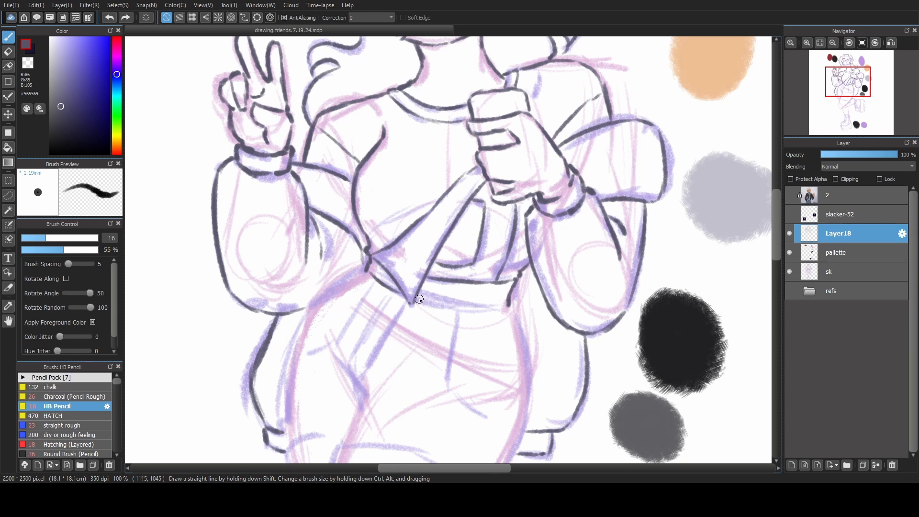
drag(418, 298, 493, 303)
key(ctrl+z)
drag(424, 300, 508, 305)
Line the hip curve and outer thigh edge of the shorts below the waistband on the peace-sign side.
key(ctrl+z)
mouse_move(353, 264)
mouse_down()
mouse_move(410, 200)
mouse_move(365, 249)
mouse_up()
key(ctrl+z)
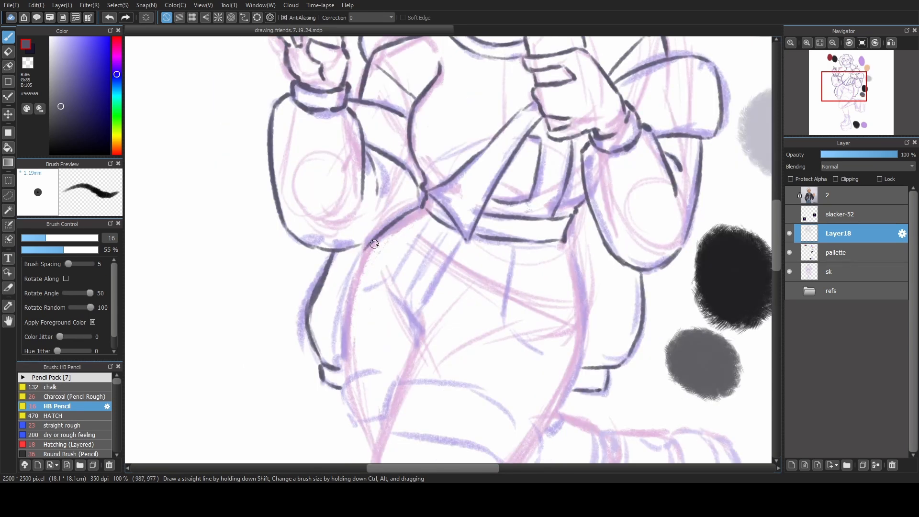
key(ctrl+z)
mouse_move(423, 206)
mouse_down()
mouse_move(365, 252)
mouse_move(366, 242)
mouse_move(344, 302)
mouse_up()
key(ctrl+z)
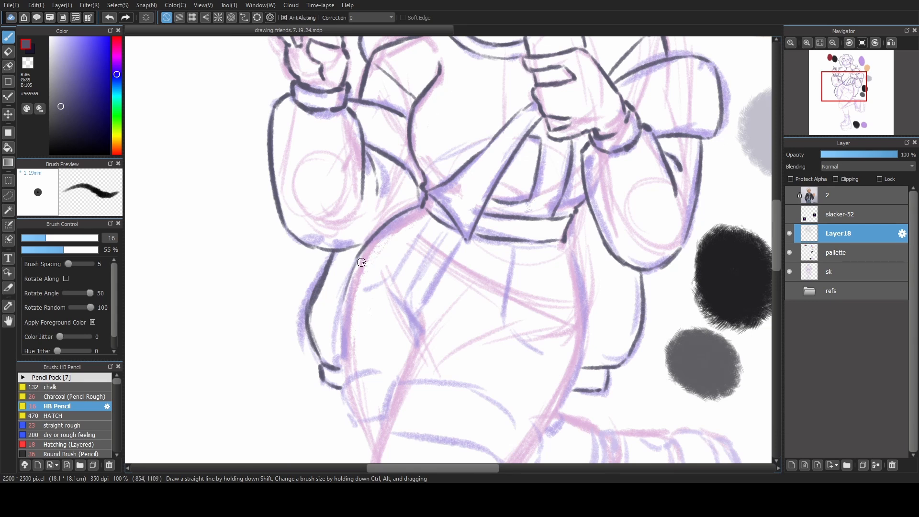
drag(360, 255, 334, 337)
key(ctrl+z)
drag(361, 253, 335, 337)
Line the turned-up cuffs of both shorts legs and the pocket and seam lines above them.
drag(526, 411, 505, 448)
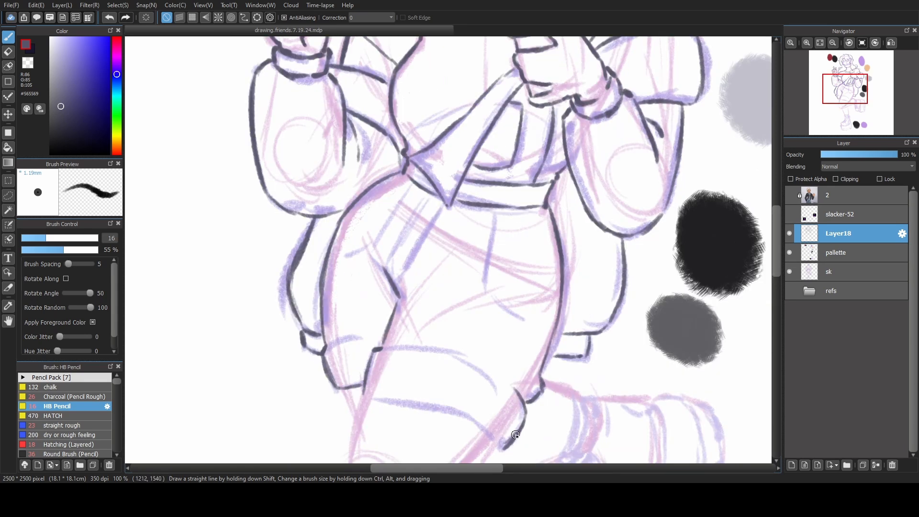
drag(499, 351, 473, 316)
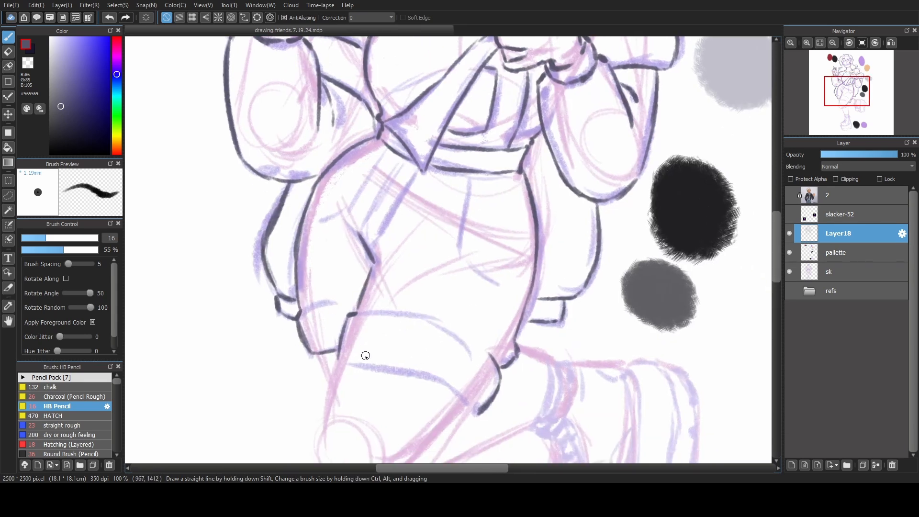
mouse_move(340, 359)
mouse_down()
mouse_move(429, 377)
mouse_move(422, 373)
mouse_move(477, 413)
mouse_up()
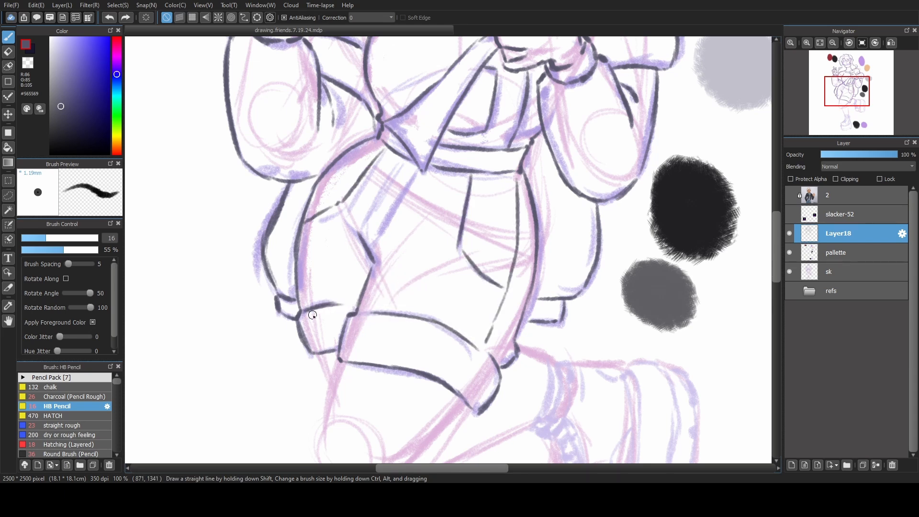
key(ctrl+z)
drag(300, 313, 354, 306)
key(ctrl+z)
key(ctrl+z)
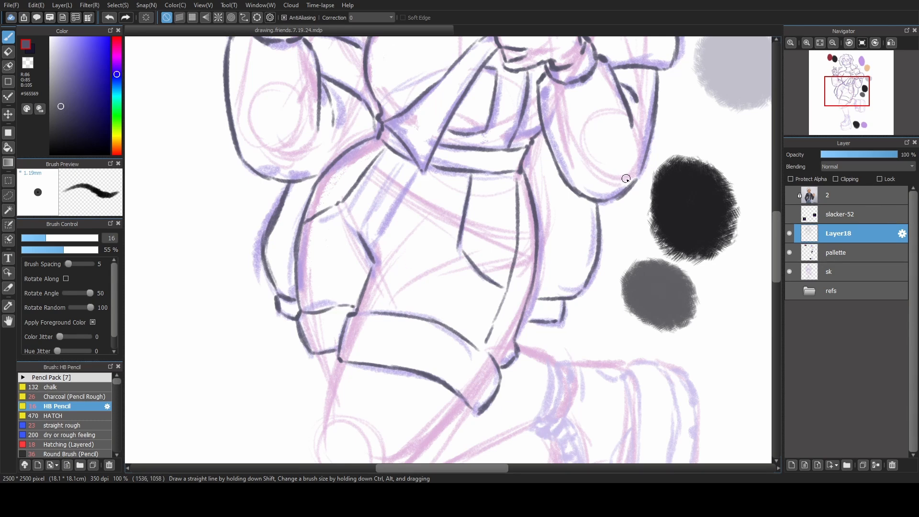
Line the raised leg's front edge below the cuff, the rounded knee and the short underside of the thigh.
click(820, 42)
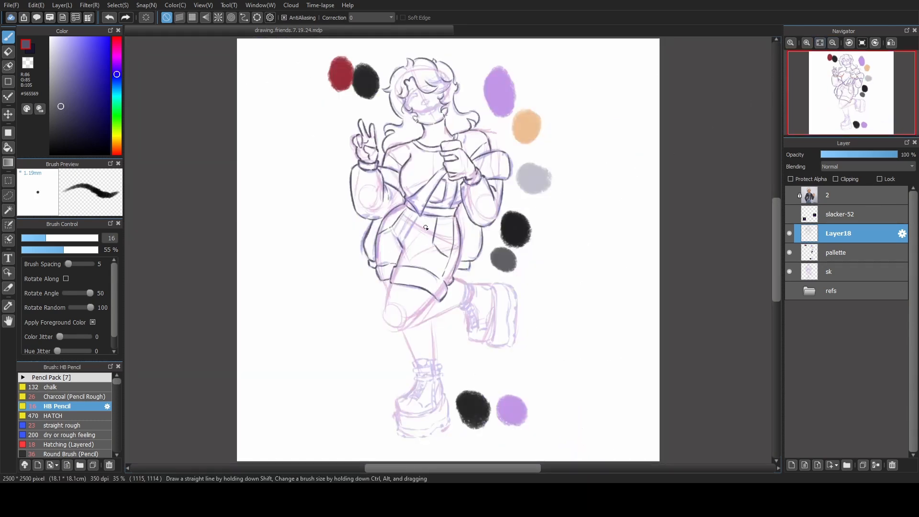
scroll(437, 256, up, 3)
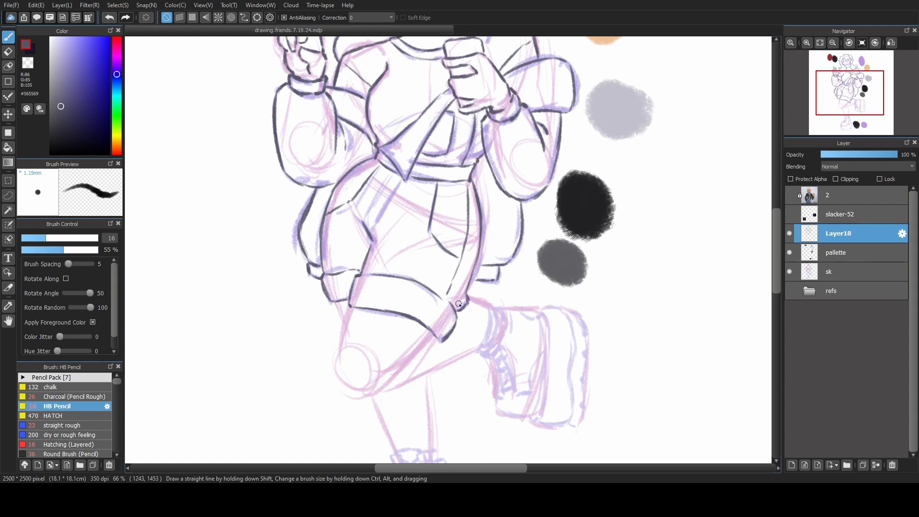
drag(458, 299, 453, 246)
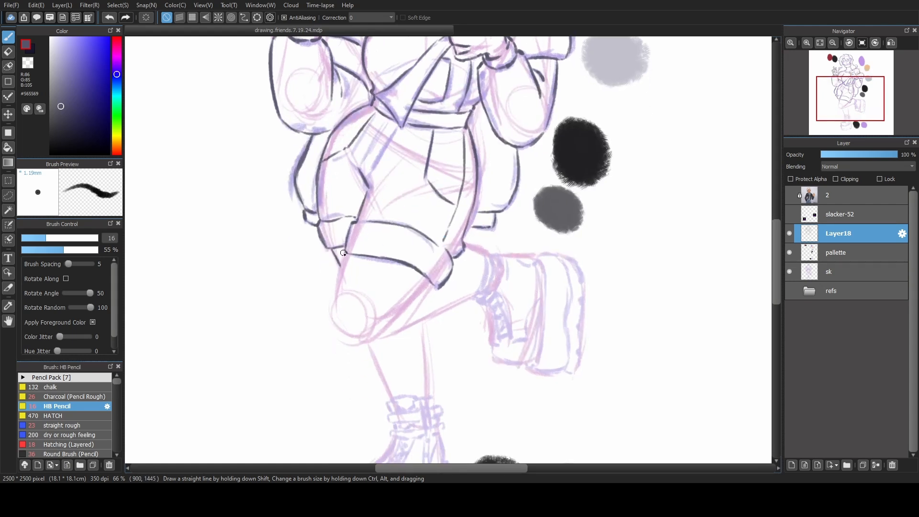
key(ctrl+z)
mouse_move(346, 252)
mouse_down()
mouse_move(338, 326)
mouse_move(332, 318)
mouse_move(350, 340)
mouse_up()
key(ctrl+z)
drag(434, 286, 407, 318)
key(ctrl+z)
mouse_move(348, 339)
mouse_down()
mouse_move(366, 343)
mouse_move(448, 309)
mouse_up()
key(ctrl+z)
Line the raised calf's lower edge from the knee to the boot and its short upper edge beside the cuff.
key(ctrl+z)
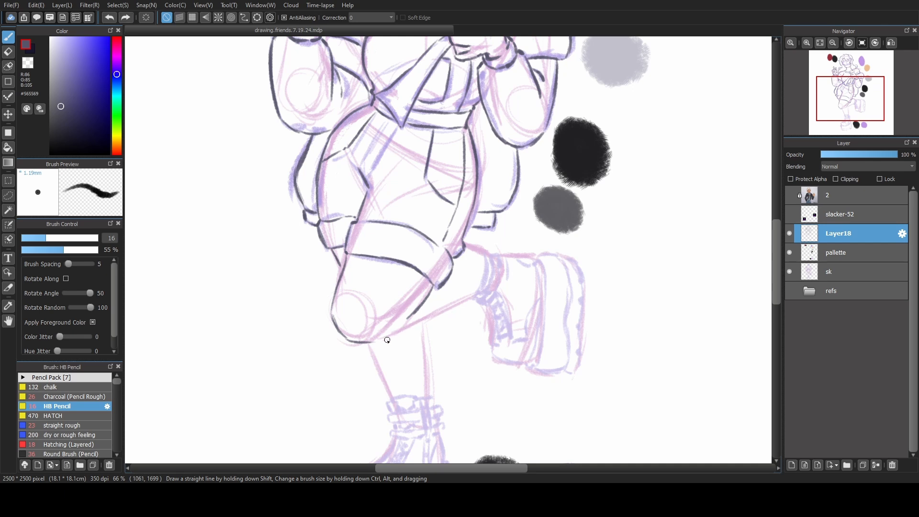
drag(385, 341, 447, 306)
key(ctrl+z)
drag(383, 341, 468, 297)
key(ctrl+z)
key(ctrl+z)
drag(383, 341, 471, 297)
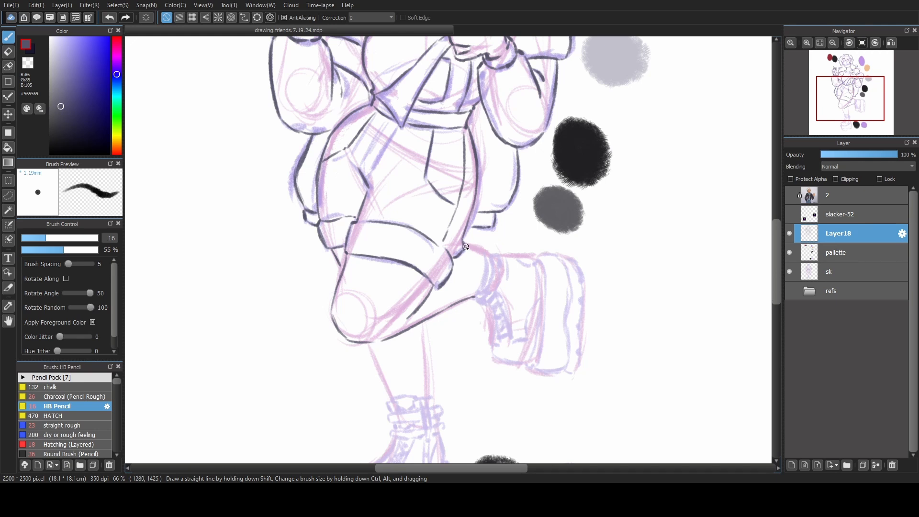
key(ctrl+z)
drag(464, 246, 478, 253)
key(ctrl+z)
key(ctrl+z)
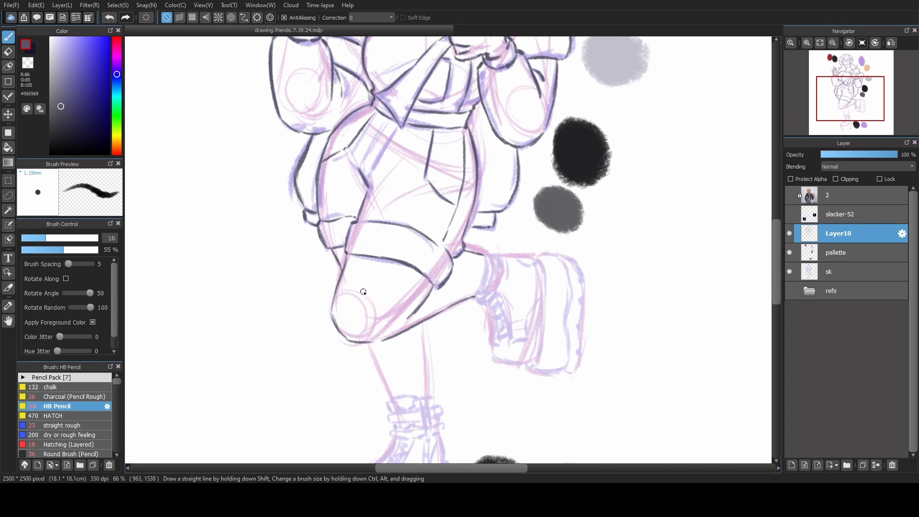
Line both sides of the standing leg's shin from beneath the raised knee down to the boot collar.
scroll(407, 333, down, 3)
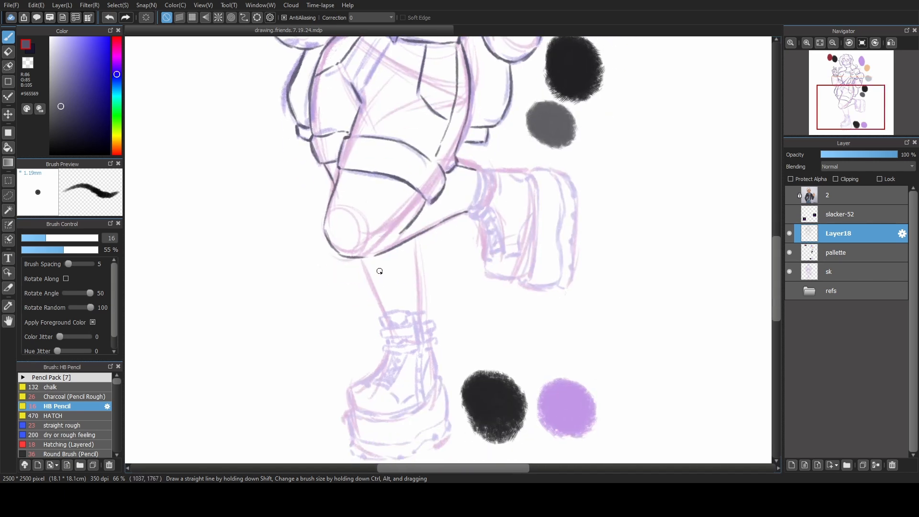
drag(361, 260, 379, 303)
key(ctrl+z)
key(ctrl+z)
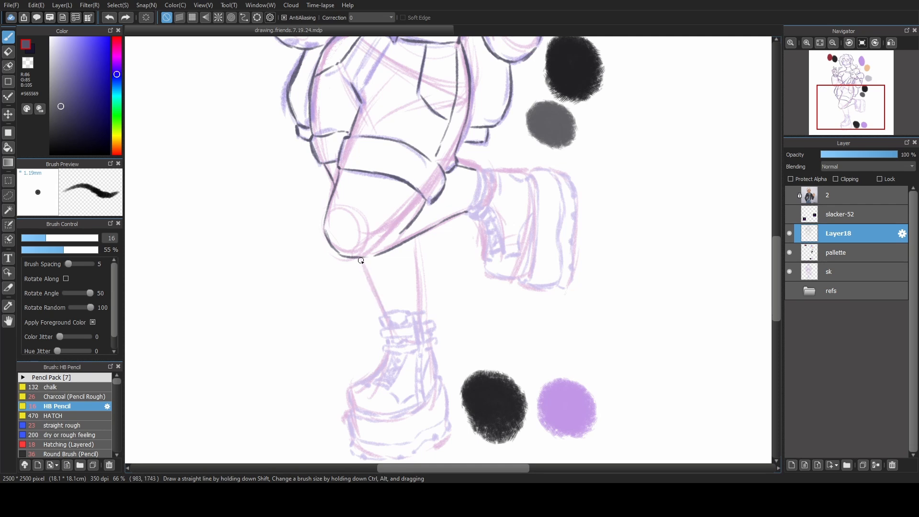
drag(360, 259, 380, 306)
drag(414, 237, 421, 309)
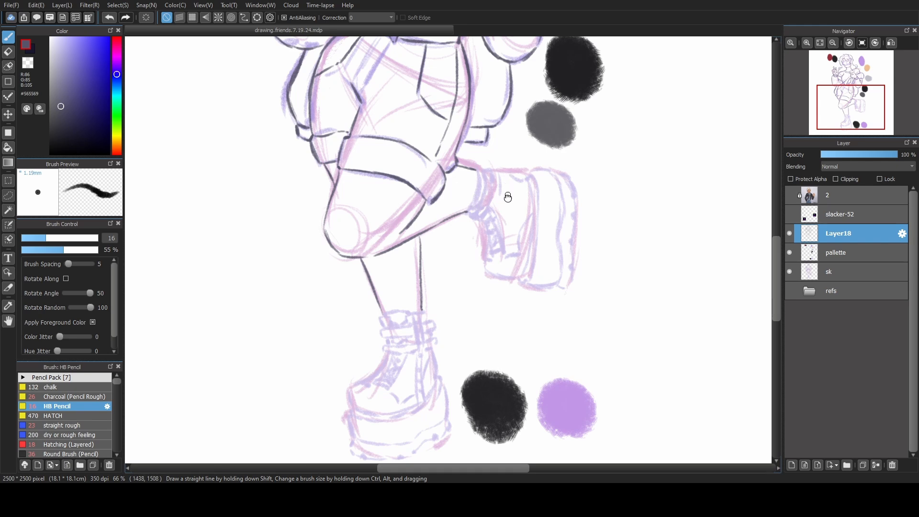
Line the two ankle straps, their protruding ends and the collar of the standing leg's boot.
scroll(504, 194, up, 6)
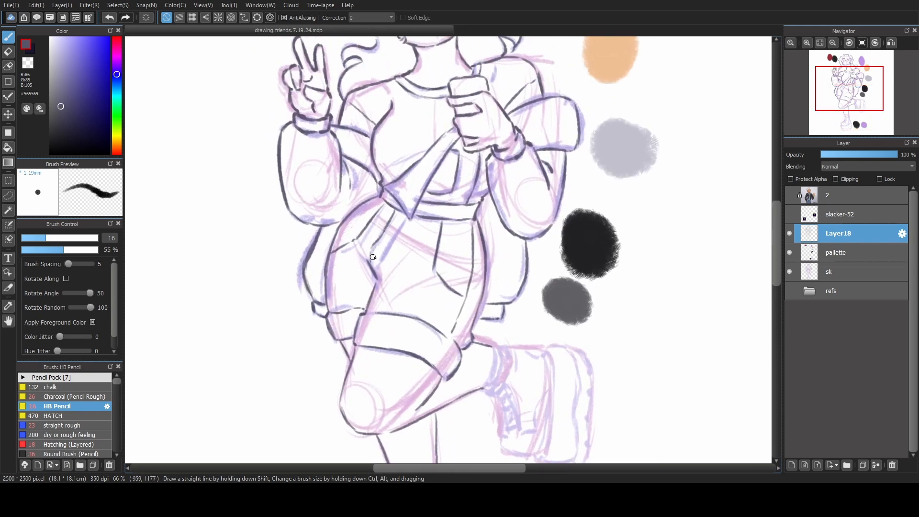
scroll(431, 287, down, 6)
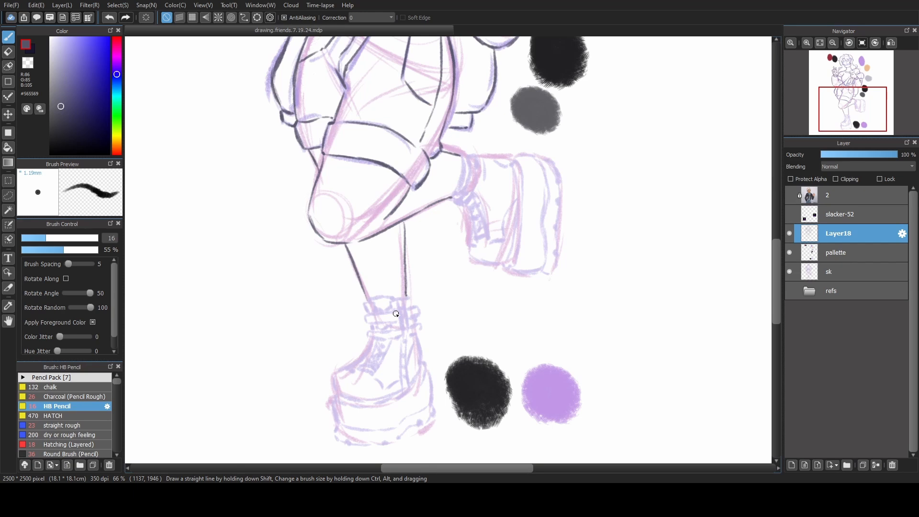
scroll(395, 313, up, 2)
scroll(398, 316, down, 3)
scroll(398, 316, left, 2)
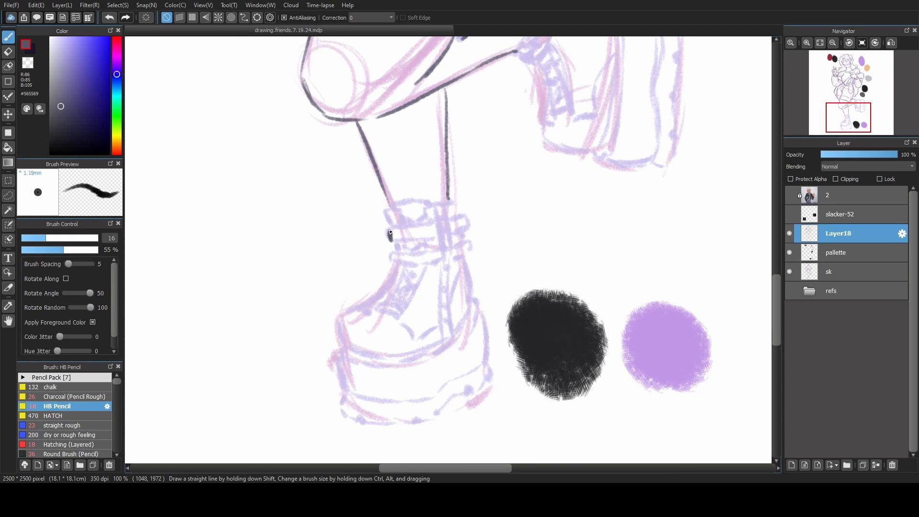
drag(389, 239, 410, 225)
key(ctrl+z)
key(ctrl+z)
drag(391, 240, 393, 227)
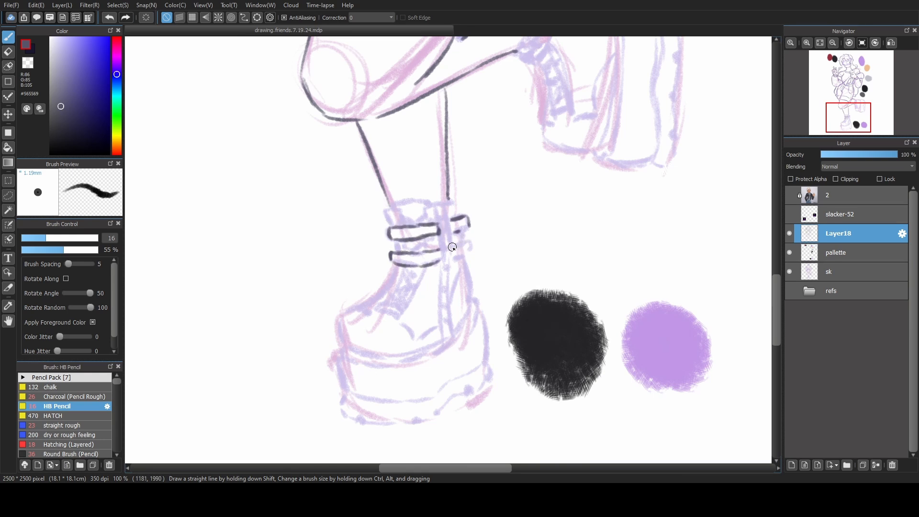
drag(452, 247, 469, 252)
drag(467, 218, 470, 226)
drag(391, 226, 394, 207)
mouse_move(423, 221)
mouse_down()
mouse_move(421, 199)
mouse_move(455, 201)
mouse_move(456, 213)
mouse_up()
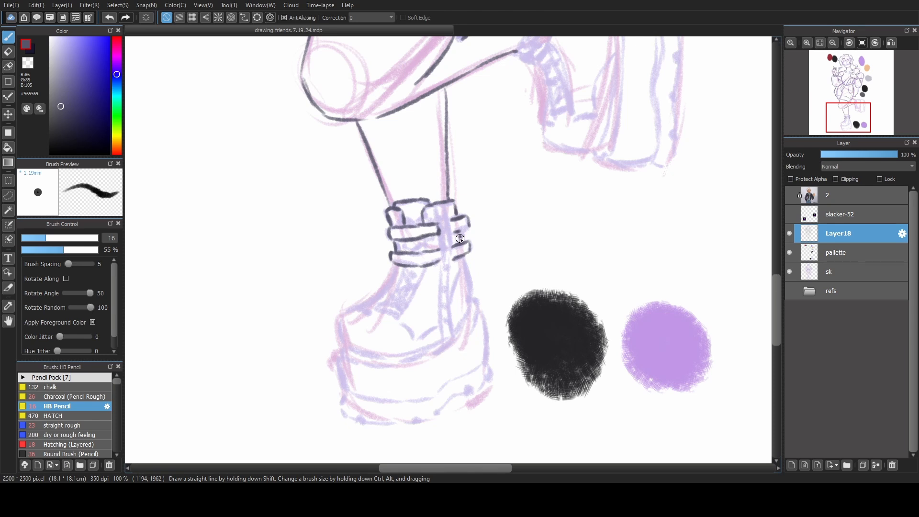
Line the standing boot's heel side, instep and rounded toe, plus the curved edge where the upper meets the sole.
drag(464, 258, 471, 298)
mouse_move(395, 263)
mouse_down()
mouse_move(374, 300)
mouse_move(339, 329)
mouse_move(344, 352)
mouse_up()
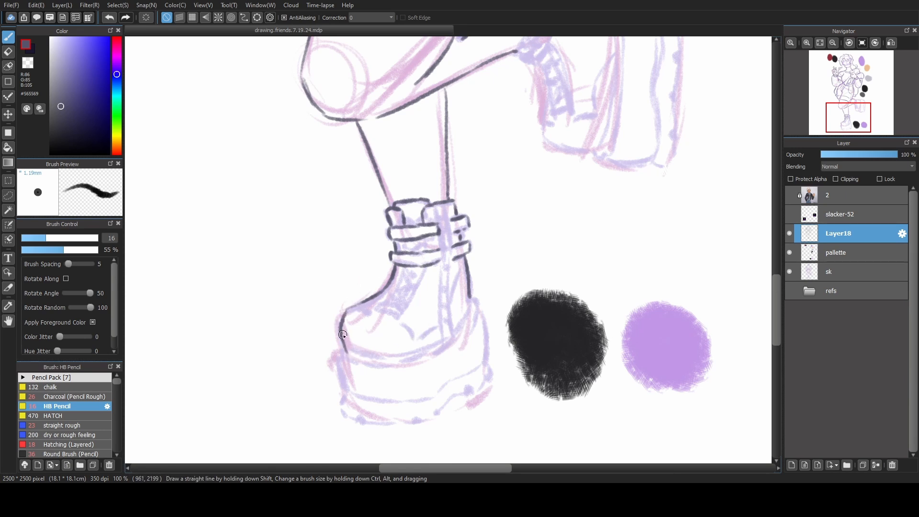
key(x)
drag(344, 354, 339, 340)
key(ctrl+z)
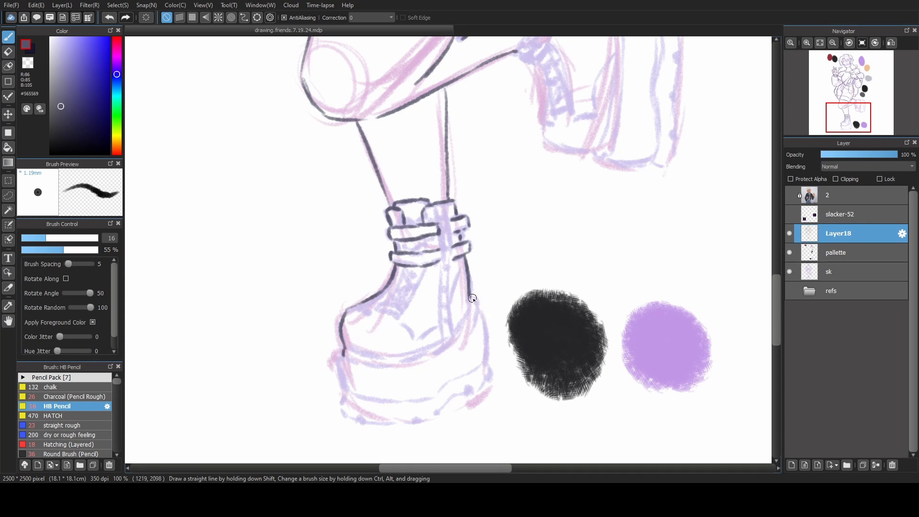
drag(472, 298, 475, 306)
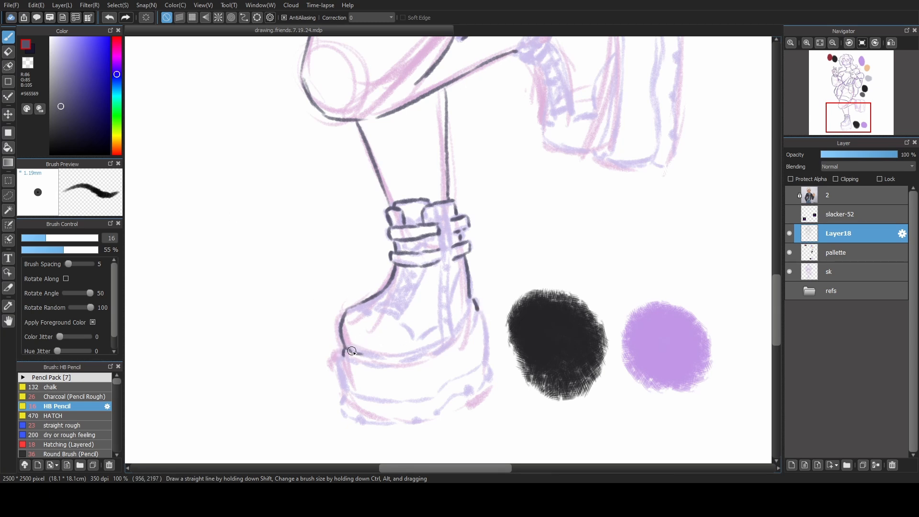
drag(343, 353, 432, 349)
key(ctrl+z)
mouse_move(471, 303)
mouse_down()
mouse_move(426, 352)
mouse_move(472, 301)
mouse_move(440, 343)
mouse_up()
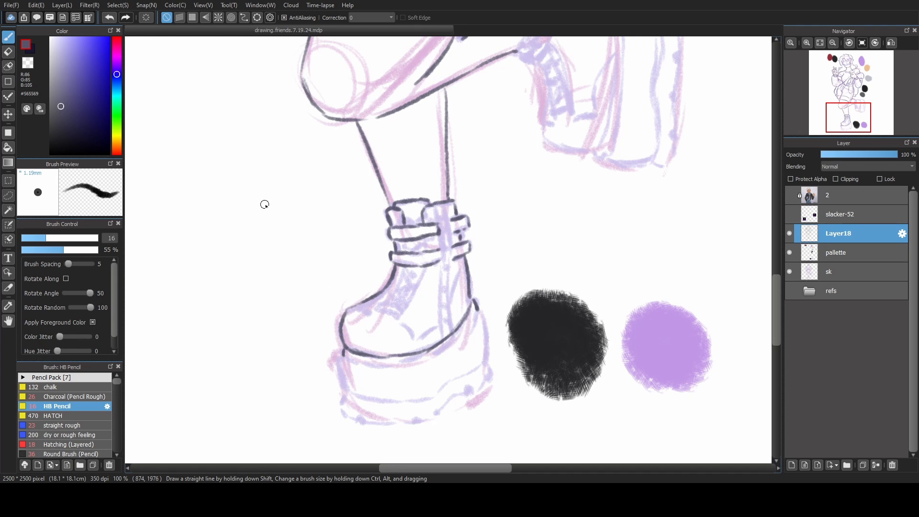
Line the second rim curve along the top of the standing boot's platform sole and both sides of the platform.
click(28, 63)
drag(343, 353, 403, 364)
drag(342, 356, 423, 364)
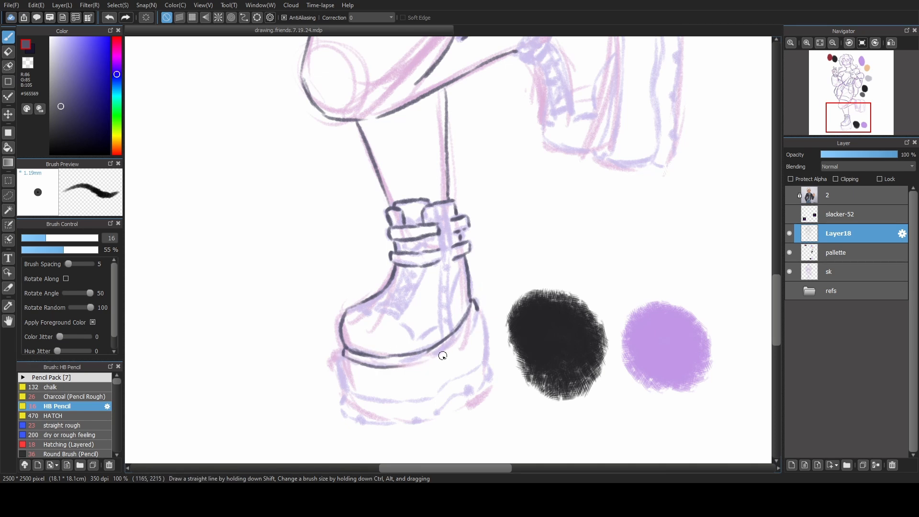
mouse_move(478, 310)
mouse_down()
mouse_move(458, 341)
mouse_move(462, 333)
mouse_move(431, 357)
mouse_up()
key(ctrl+z)
drag(340, 358, 345, 390)
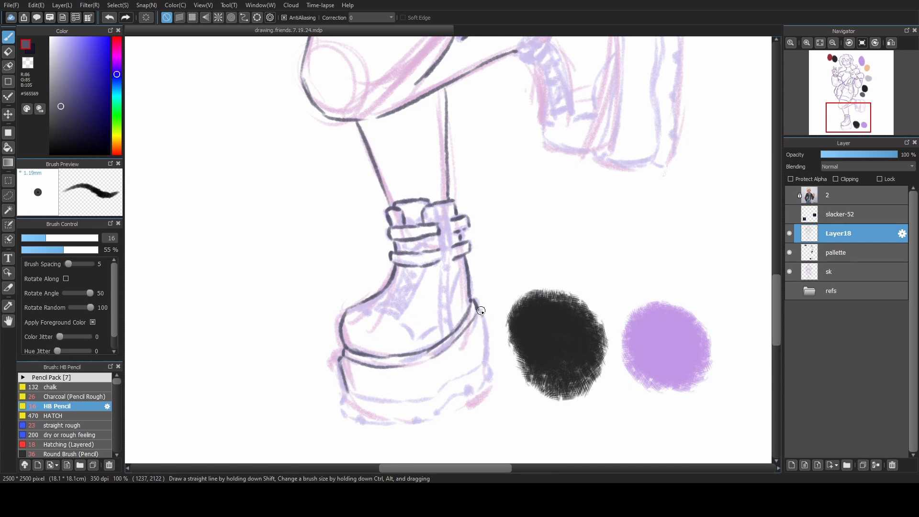
drag(480, 311, 484, 363)
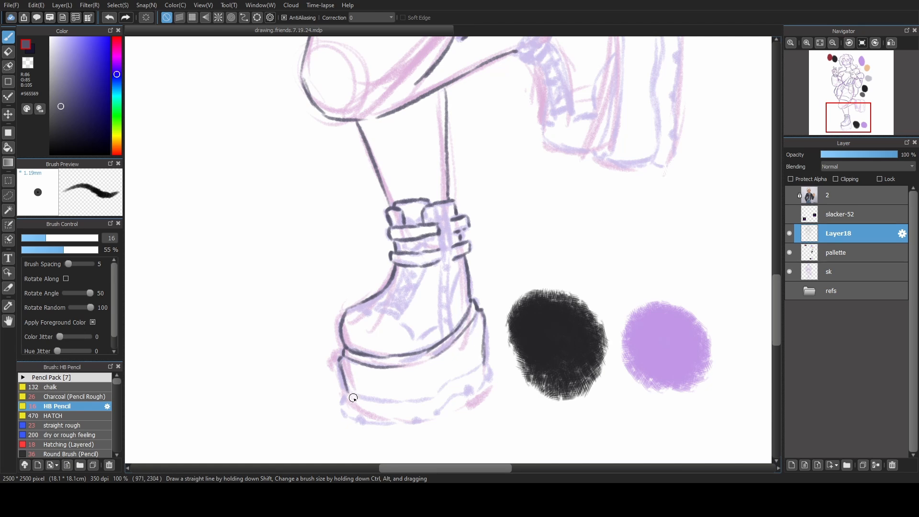
Line the wavy seam across the lower platform and the notched tread outline beneath the standing boot.
drag(350, 395, 432, 396)
drag(434, 393, 484, 364)
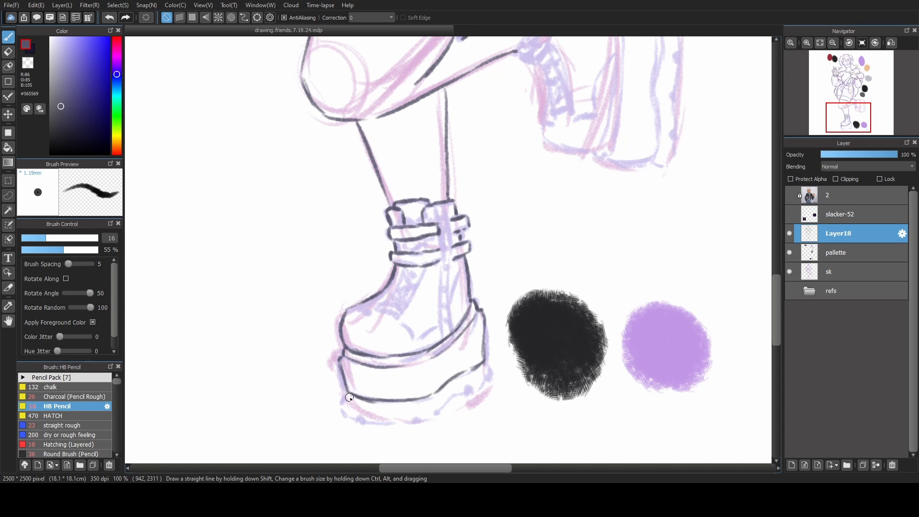
mouse_move(346, 396)
mouse_down()
mouse_move(377, 423)
mouse_move(416, 419)
mouse_move(388, 424)
mouse_move(438, 416)
mouse_move(461, 390)
mouse_move(488, 377)
mouse_up()
key(ctrl+z)
key(ctrl+z)
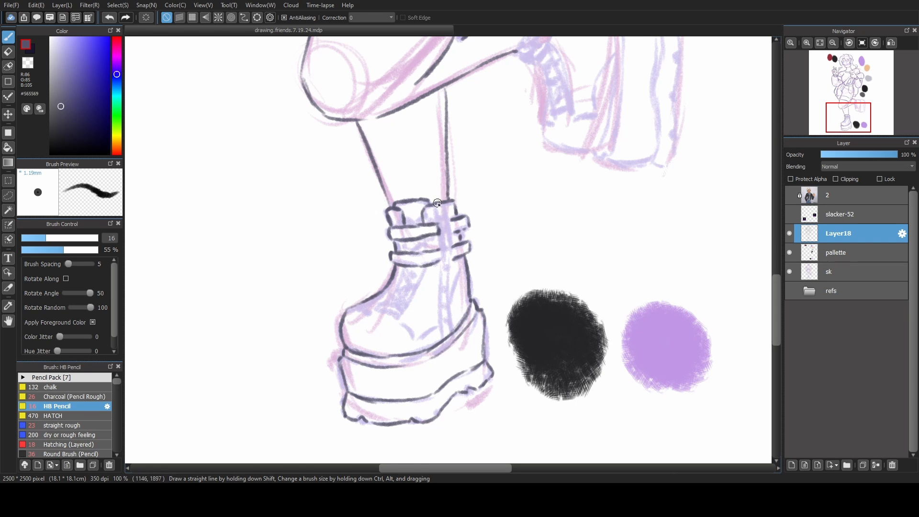
Line the vertical zipper strip on the standing boot's side and the edges of its lace opening.
mouse_move(434, 206)
mouse_down()
mouse_move(435, 340)
mouse_move(448, 232)
mouse_move(448, 279)
mouse_up()
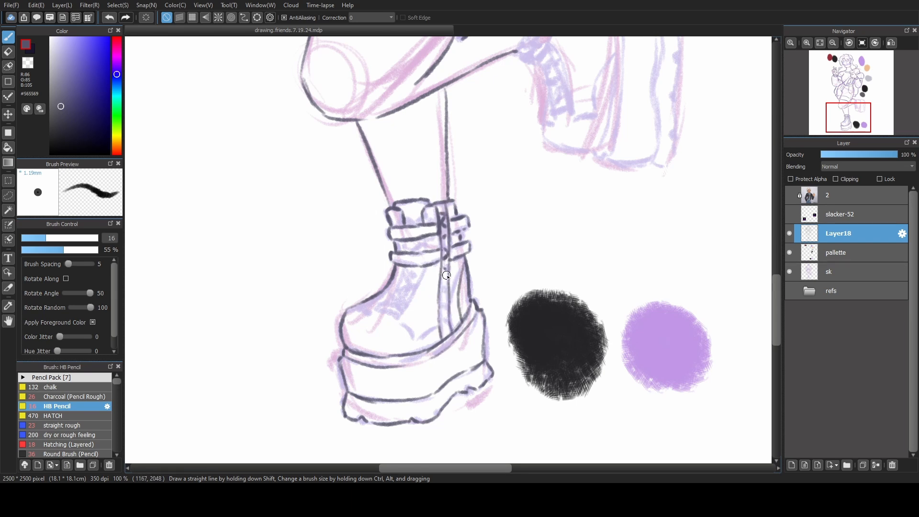
drag(445, 279, 446, 327)
mouse_move(371, 307)
mouse_down()
mouse_move(358, 312)
mouse_move(374, 310)
mouse_up()
drag(406, 243, 385, 305)
key(ctrl+z)
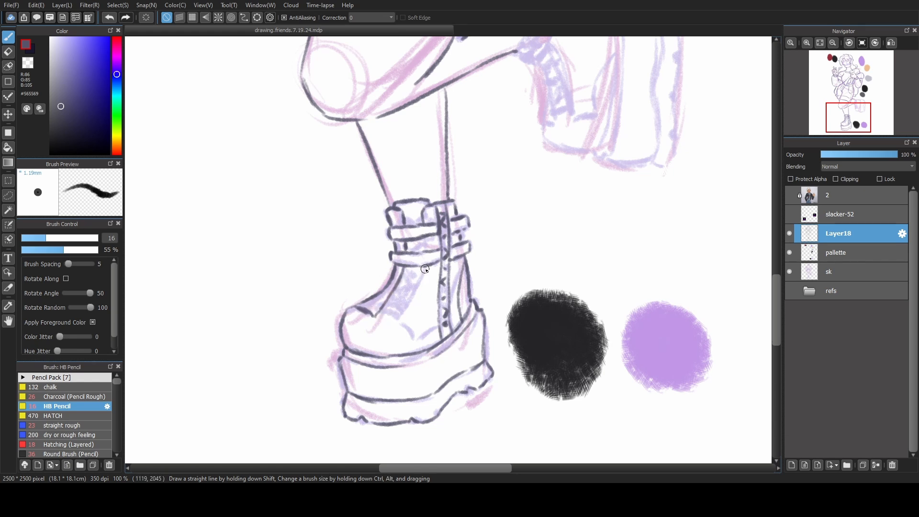
drag(425, 269, 394, 321)
key(ctrl+z)
key(ctrl+z)
Line the pointed side-panel seam of the standing boot and the base of its tongue above the toe.
mouse_move(423, 238)
mouse_down()
mouse_move(392, 319)
mouse_move(413, 337)
mouse_move(436, 331)
mouse_up()
key(ctrl+z)
key(ctrl+z)
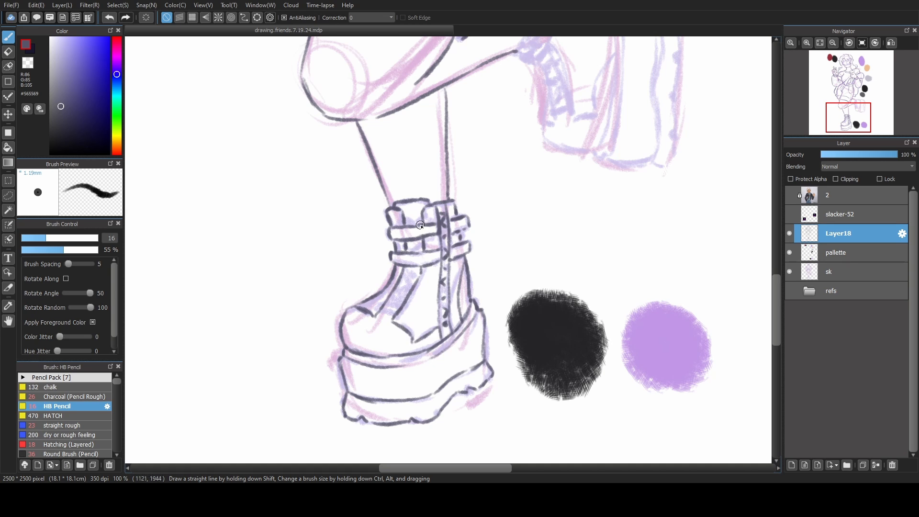
key(ctrl+z)
mouse_move(408, 269)
mouse_down()
mouse_move(355, 312)
mouse_move(419, 255)
mouse_move(356, 301)
mouse_move(357, 314)
mouse_move(351, 307)
mouse_move(435, 212)
mouse_move(422, 213)
mouse_move(404, 281)
mouse_move(379, 312)
mouse_move(385, 306)
mouse_move(367, 305)
mouse_move(396, 316)
mouse_up()
key(ctrl+z)
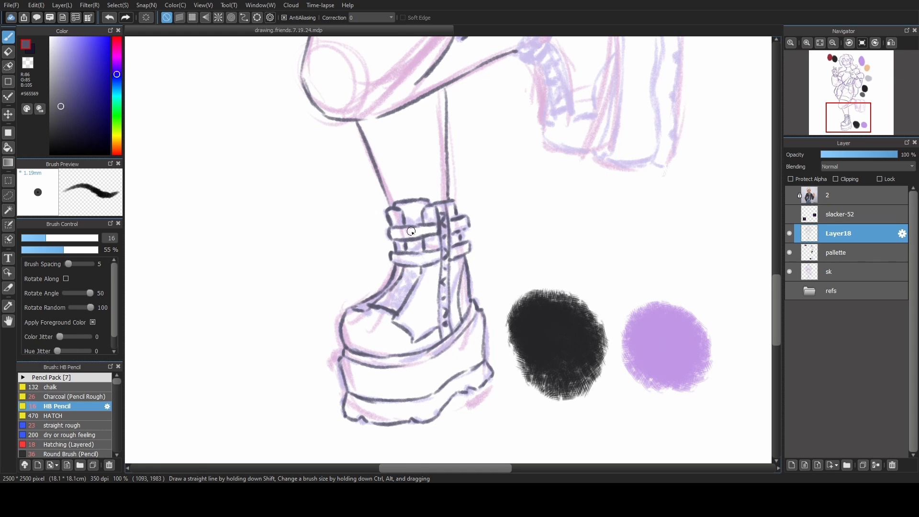
Draw the crisscross laces between the straps and down the tongue of the standing boot.
drag(404, 218, 422, 252)
drag(421, 241, 407, 252)
drag(404, 271, 417, 286)
mouse_move(420, 271)
mouse_down()
mouse_move(398, 280)
mouse_move(417, 270)
mouse_move(400, 268)
mouse_move(422, 270)
mouse_move(420, 281)
mouse_move(395, 281)
mouse_move(405, 292)
mouse_move(386, 293)
mouse_move(416, 288)
mouse_move(400, 308)
mouse_up()
drag(405, 293, 372, 306)
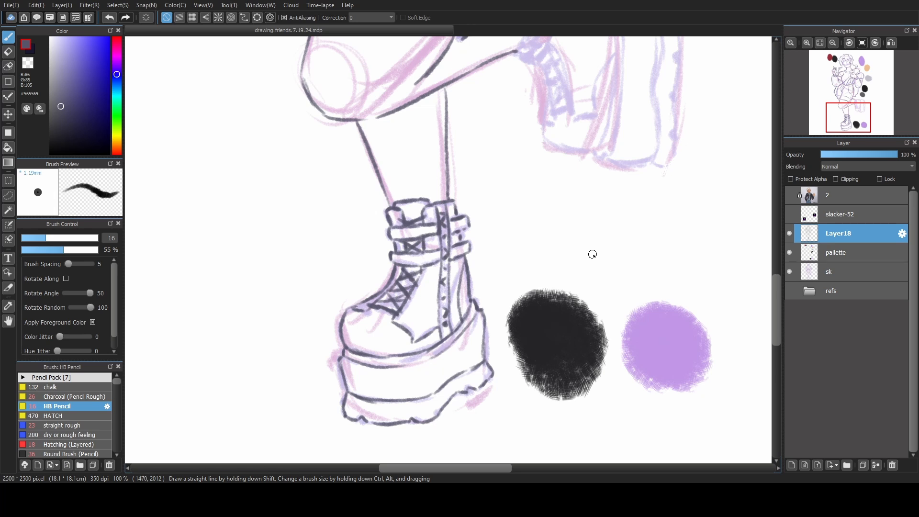
Line the curved ankle bands around the top of the raised leg's boot.
mouse_move(627, 176)
mouse_down()
mouse_move(561, 244)
mouse_move(564, 232)
mouse_move(551, 243)
mouse_up()
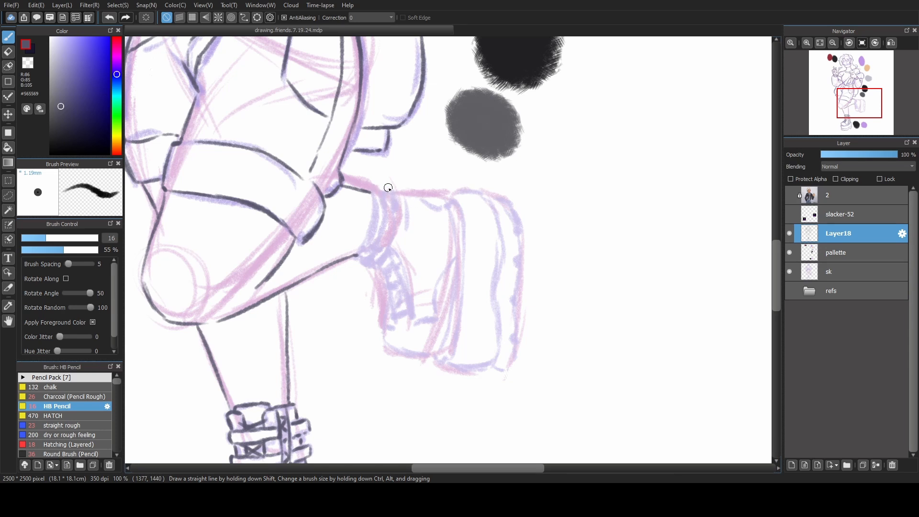
mouse_move(374, 192)
mouse_down()
mouse_move(398, 197)
mouse_move(388, 256)
mouse_up()
drag(391, 209, 383, 255)
mouse_move(390, 193)
mouse_down()
mouse_move(386, 261)
mouse_move(376, 262)
mouse_up()
drag(384, 195, 373, 256)
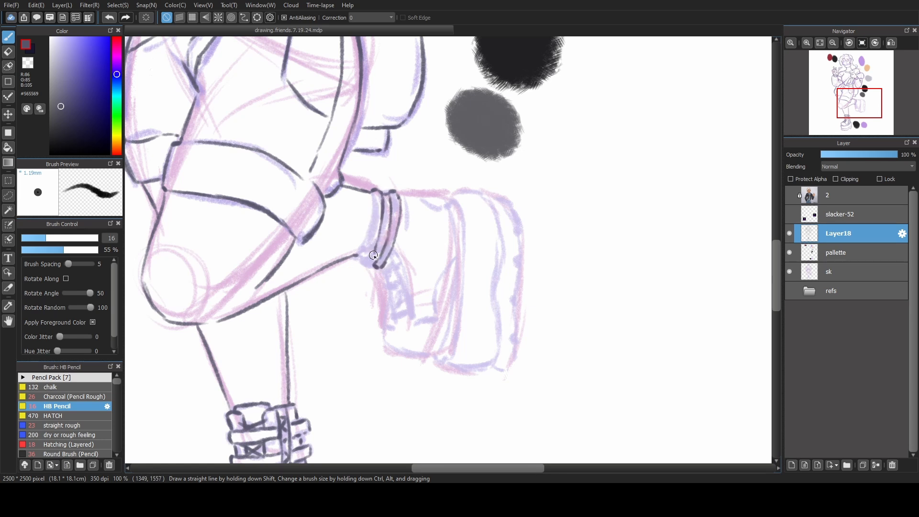
Line the raised boot's collar edge and strap ends, plus the lace-panel and toe-side seams.
mouse_move(372, 195)
mouse_down()
mouse_move(361, 264)
mouse_move(370, 252)
mouse_move(362, 262)
mouse_move(369, 261)
mouse_move(361, 253)
mouse_move(377, 261)
mouse_move(381, 249)
mouse_move(371, 242)
mouse_move(361, 259)
mouse_move(365, 241)
mouse_move(389, 243)
mouse_move(433, 317)
mouse_up()
key(ctrl+z)
key(ctrl+z)
key(ctrl+z)
key(ctrl+z)
key(ctrl+z)
drag(438, 313, 459, 255)
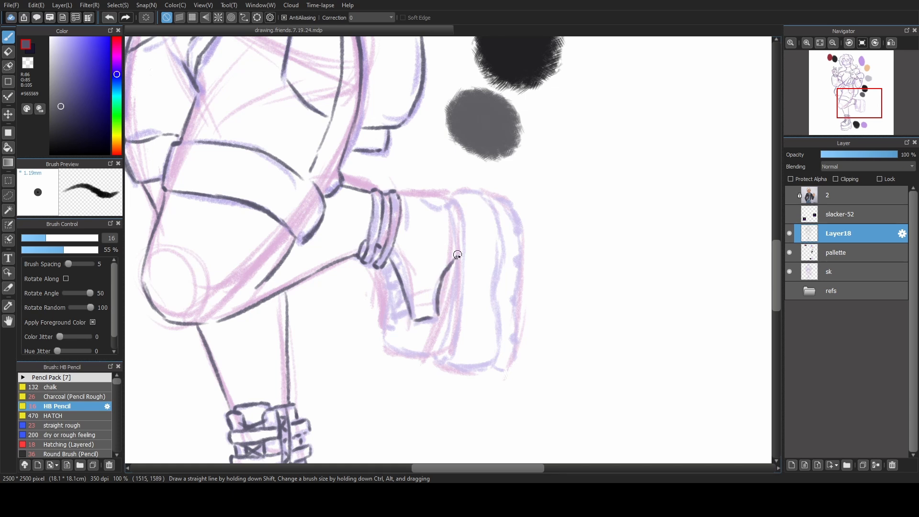
Line the raised boot's heel seam and its front outline from the ankle around the toe.
mouse_move(421, 197)
mouse_down()
mouse_move(437, 206)
mouse_move(454, 200)
mouse_move(438, 209)
mouse_move(458, 204)
mouse_up()
key(ctrl+z)
key(ctrl+z)
mouse_move(381, 272)
mouse_down()
mouse_move(384, 336)
mouse_move(408, 351)
mouse_move(386, 327)
mouse_move(393, 347)
mouse_move(436, 357)
mouse_up()
key(ctrl+z)
key(ctrl+z)
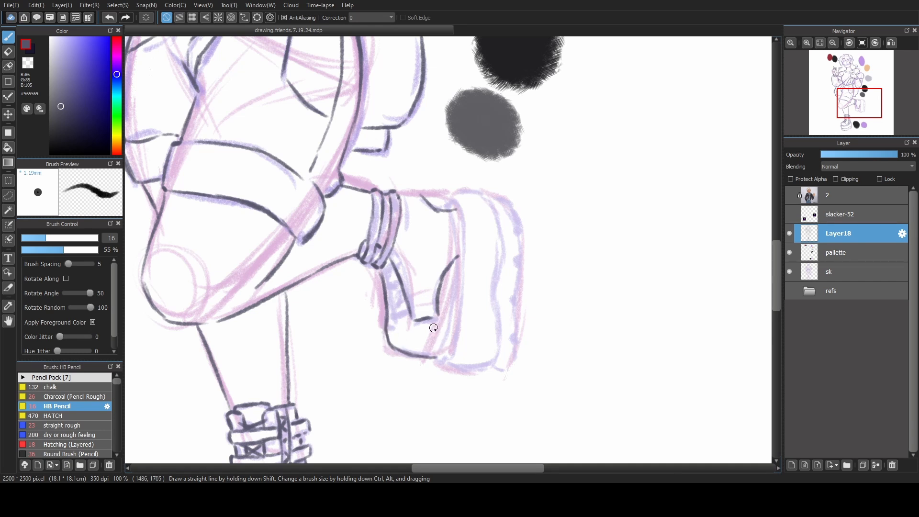
Erase the overshooting ends of the seam and toe lines where they meet the raised boot's sole.
key(x)
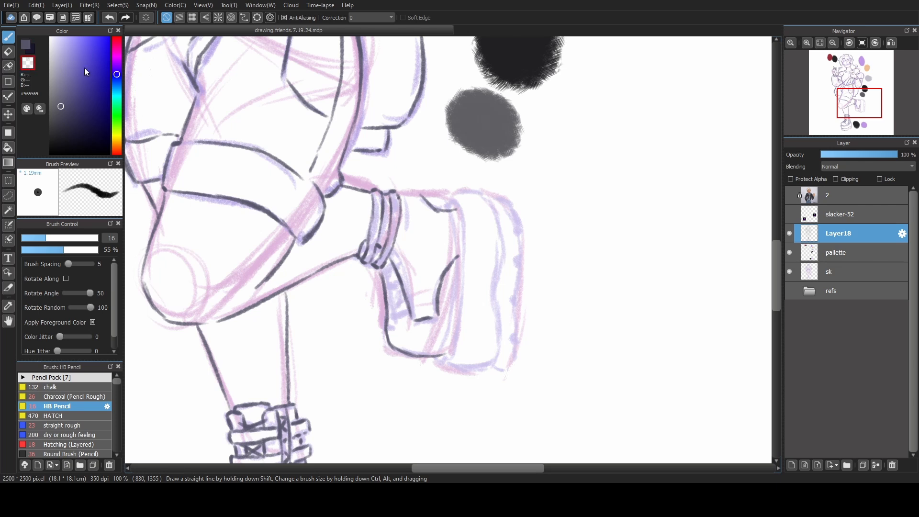
drag(458, 250, 457, 271)
drag(454, 204, 454, 220)
drag(448, 358, 447, 347)
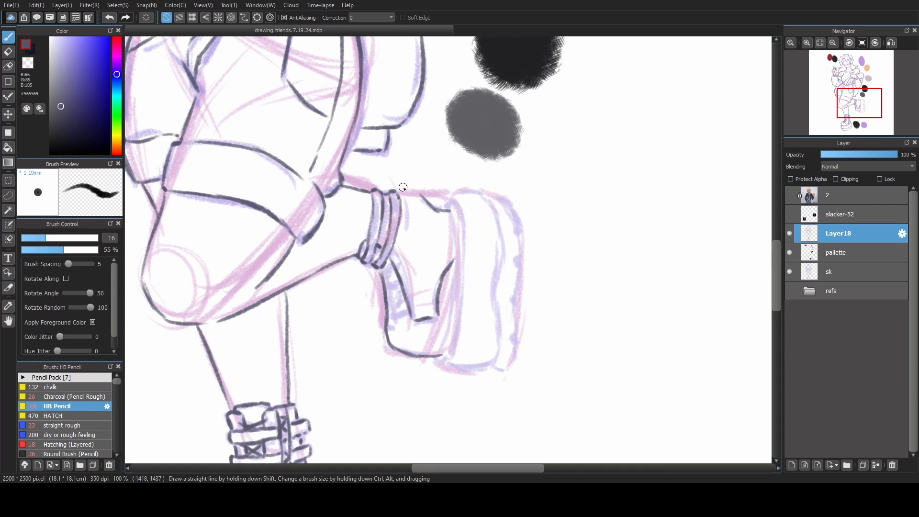
Line the raised boot's heel-side edge and the double seam where the upper meets the platform sole.
mouse_move(401, 194)
mouse_down()
mouse_move(458, 194)
mouse_move(466, 202)
mouse_move(443, 355)
mouse_up()
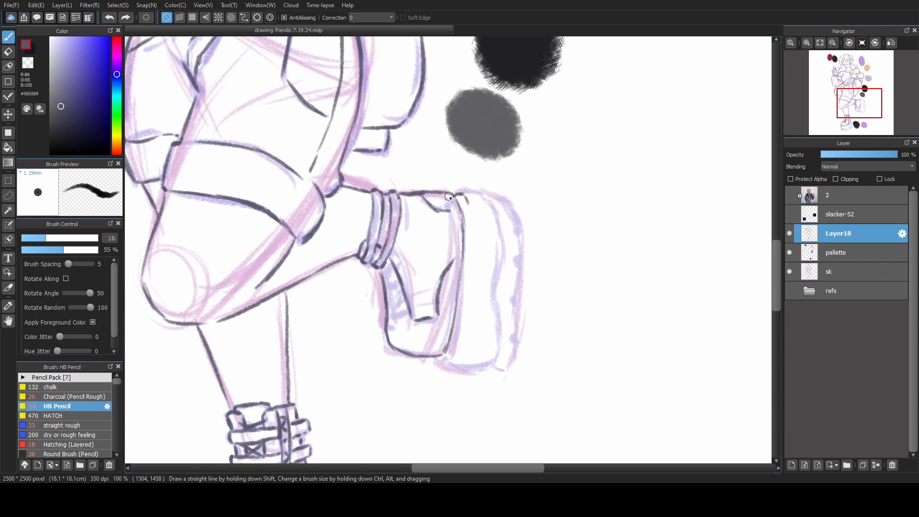
mouse_move(460, 201)
mouse_down()
mouse_move(469, 203)
mouse_move(457, 247)
mouse_move(456, 234)
mouse_move(440, 355)
mouse_move(449, 315)
mouse_up()
click(28, 47)
key(ctrl+z)
key(ctrl+z)
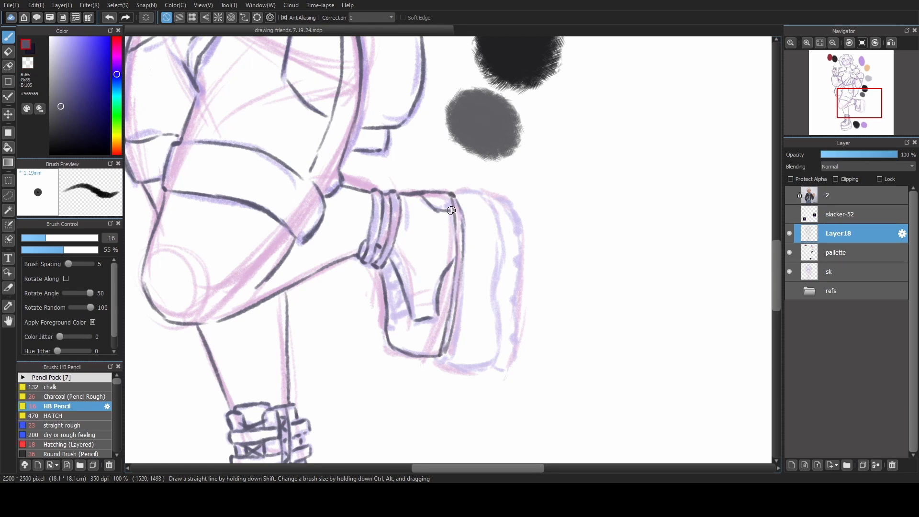
Erase the overlapping line ends at the raised boot's heel corner and close the toe end of the sole seam.
click(28, 63)
drag(454, 202, 457, 213)
click(25, 45)
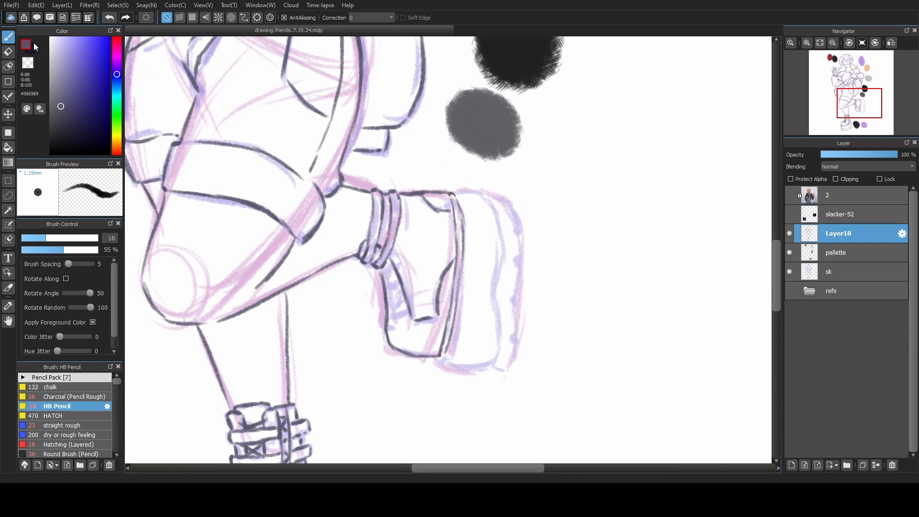
drag(443, 357, 445, 353)
key(ctrl+z)
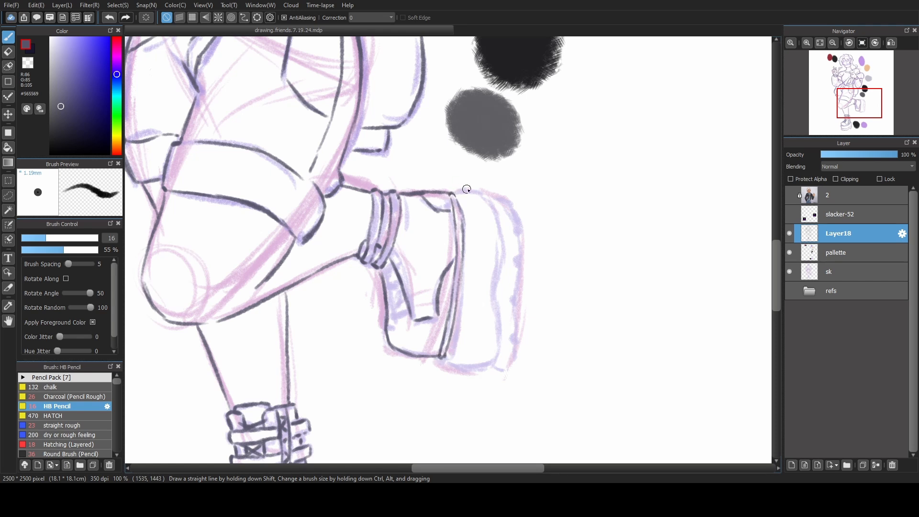
Line the raised boot's platform sole along its heel end, toe end and outer edge.
drag(448, 196, 488, 193)
drag(488, 193, 460, 223)
mouse_move(417, 390)
mouse_down()
mouse_move(463, 398)
mouse_move(570, 147)
mouse_move(472, 304)
mouse_up()
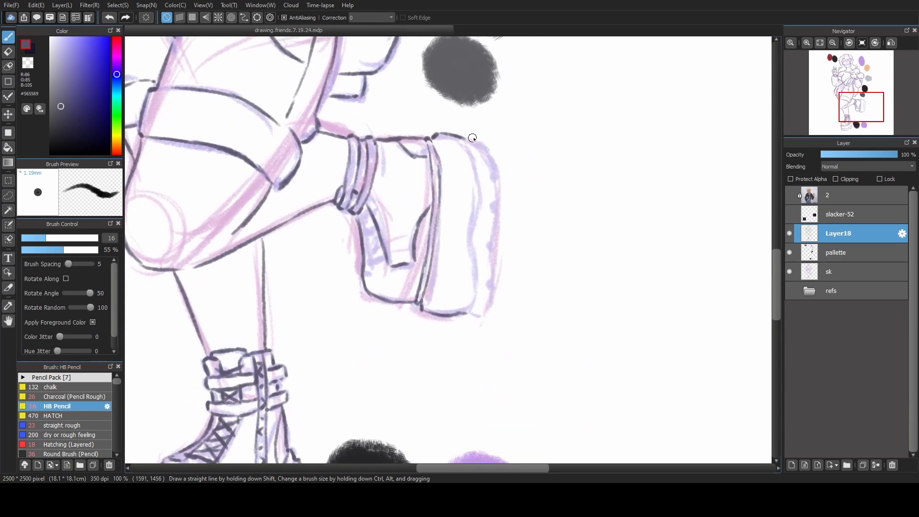
mouse_move(838, 71)
drag(837, 57, 861, 67)
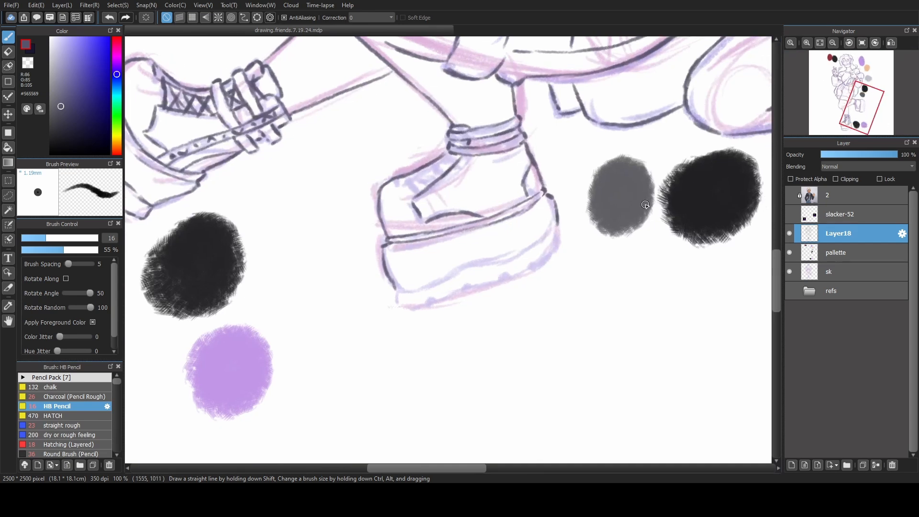
mouse_move(384, 259)
mouse_down()
mouse_move(400, 292)
mouse_move(435, 293)
mouse_move(554, 220)
mouse_up()
key(ctrl+z)
key(ctrl+z)
key(ctrl+z)
Toggle the visibility of the sk sketch layer to check the boot and full-figure lineart.
click(789, 271)
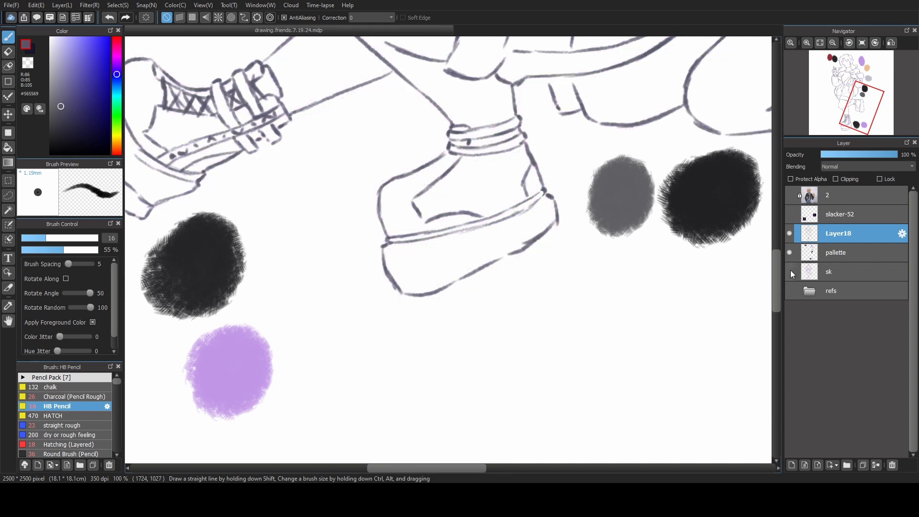
click(28, 63)
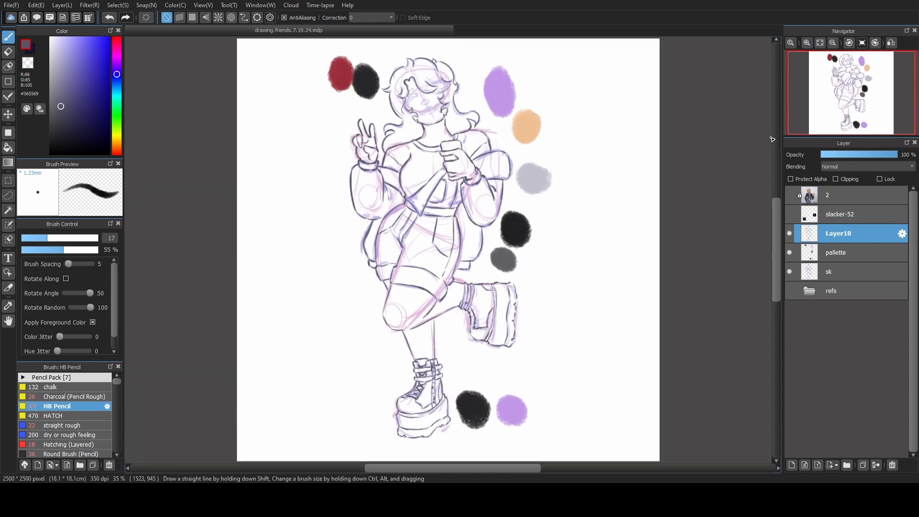
click(789, 272)
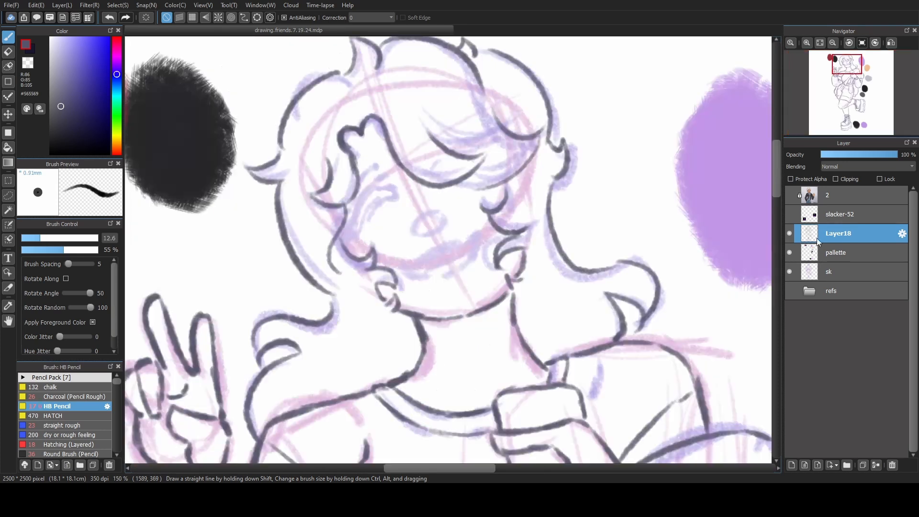
Add a new layer above Layer18 and start lining the facial features with the brush size set to 14.9.
click(792, 465)
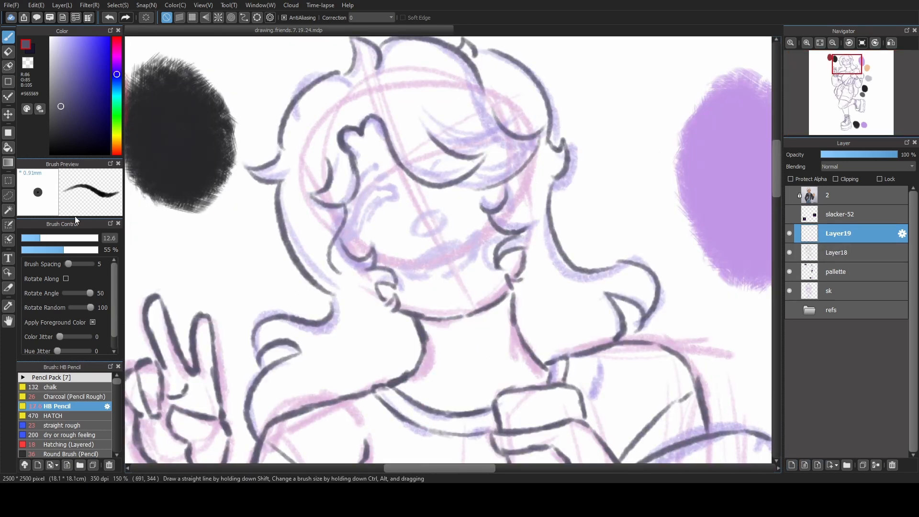
click(45, 240)
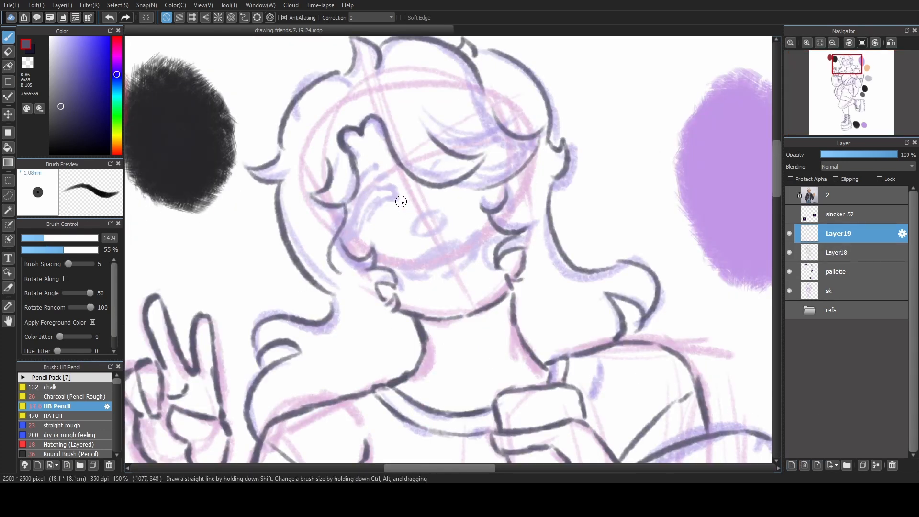
drag(400, 199, 419, 204)
key(ctrl+z)
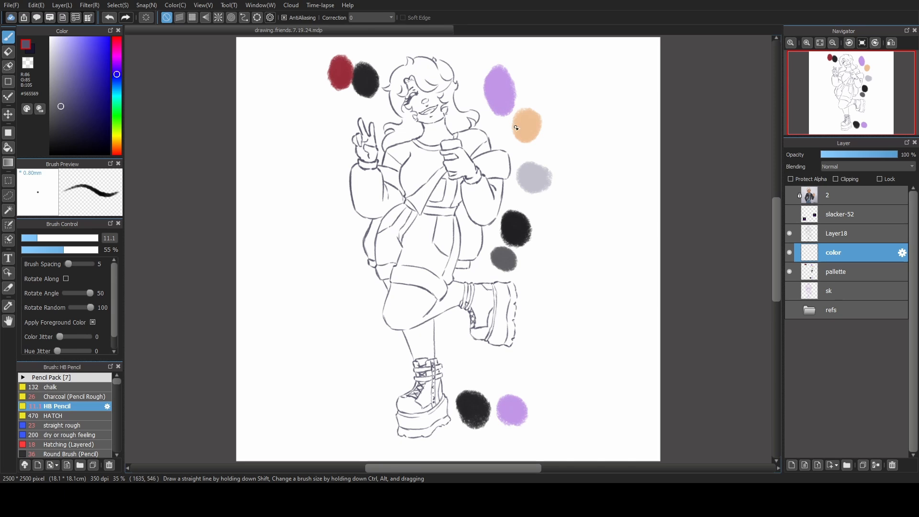
Sample the peach swatch and fill the neck, face and peace-sign hand with skin colour on the color layer.
alt+click(516, 128)
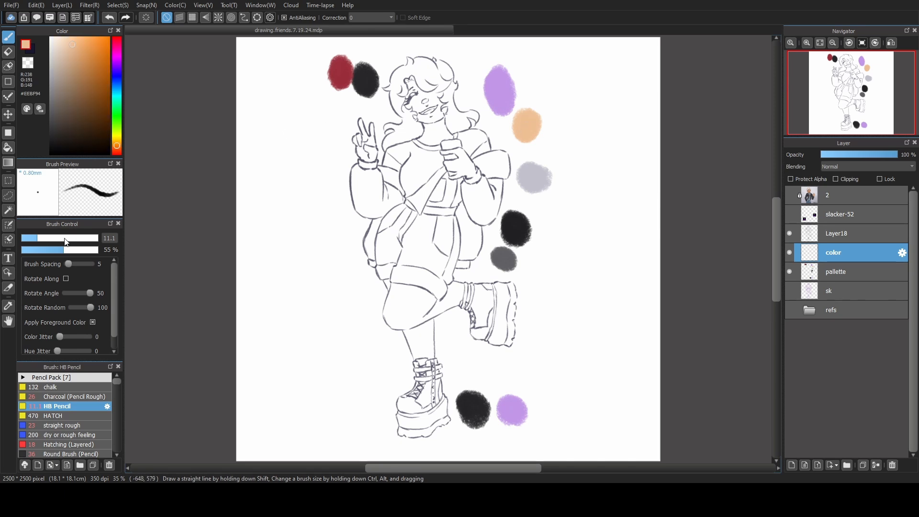
drag(66, 242, 75, 239)
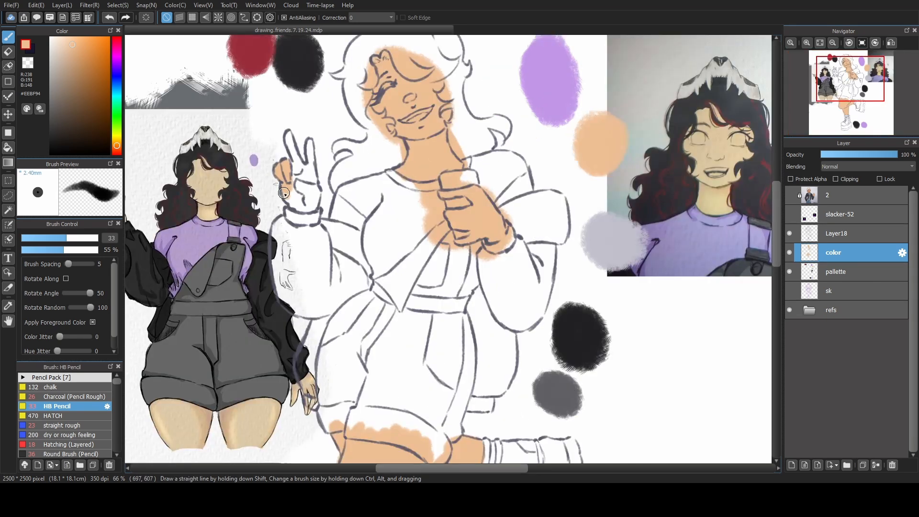
mouse_move(284, 192)
mouse_down()
mouse_move(296, 211)
mouse_move(310, 209)
mouse_move(306, 201)
mouse_up()
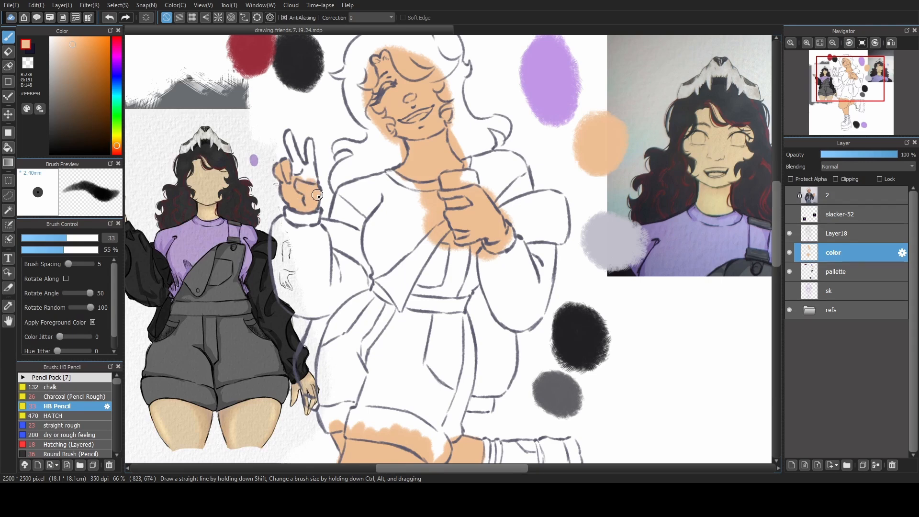
mouse_move(291, 141)
mouse_down()
mouse_move(329, 200)
mouse_move(346, 188)
mouse_up()
Add a layer above color, sample the dark grey swatch and block in the overalls' hip with brush size 42.
click(792, 465)
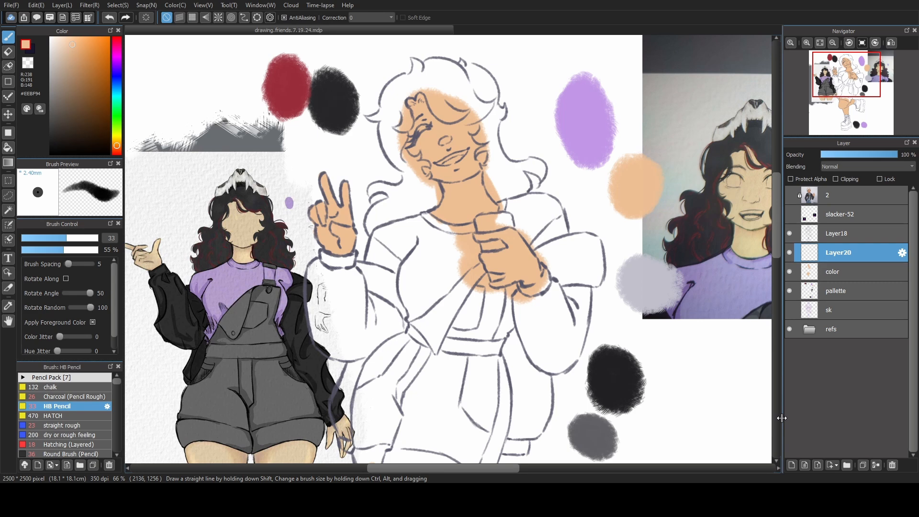
scroll(558, 240, down, 3)
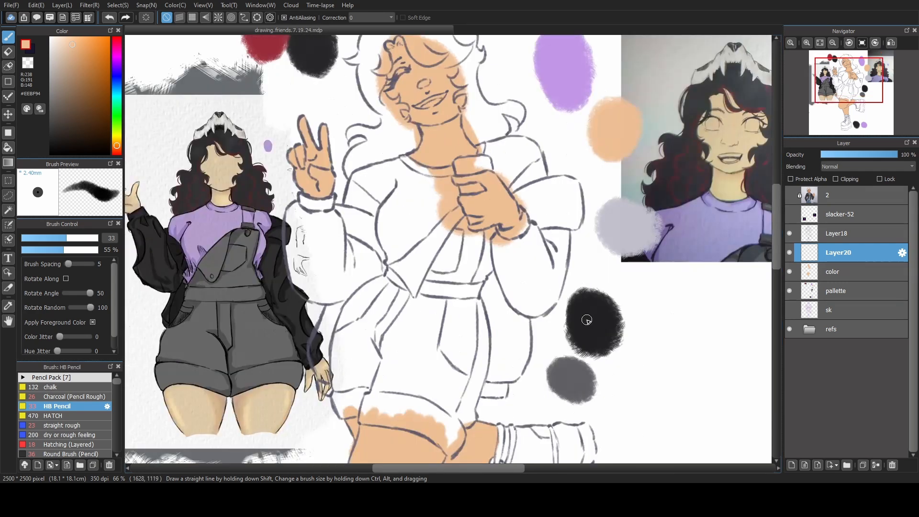
right_click(580, 375)
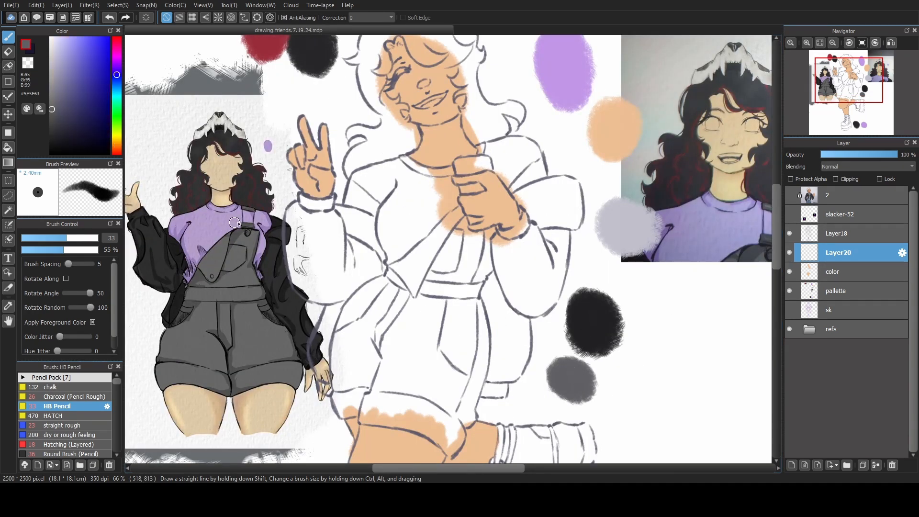
key(bracketright)
key(bracketright)
key(bracketright)
mouse_move(387, 277)
mouse_down()
mouse_move(354, 300)
mouse_move(350, 307)
mouse_move(359, 293)
mouse_move(336, 354)
mouse_move(342, 323)
mouse_move(350, 337)
mouse_move(364, 327)
mouse_move(381, 280)
mouse_move(383, 335)
mouse_up()
Darken the lineart on Layer18 and return to Layer20.
click(823, 234)
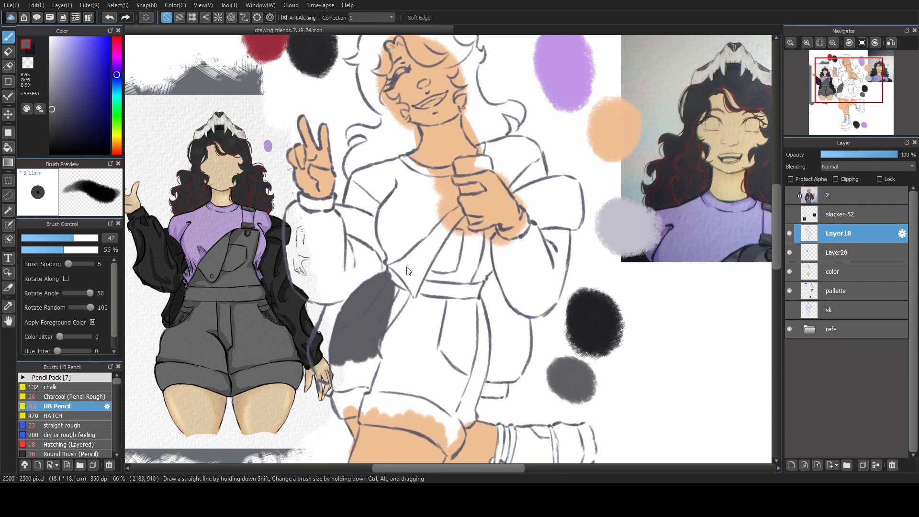
drag(473, 271, 483, 273)
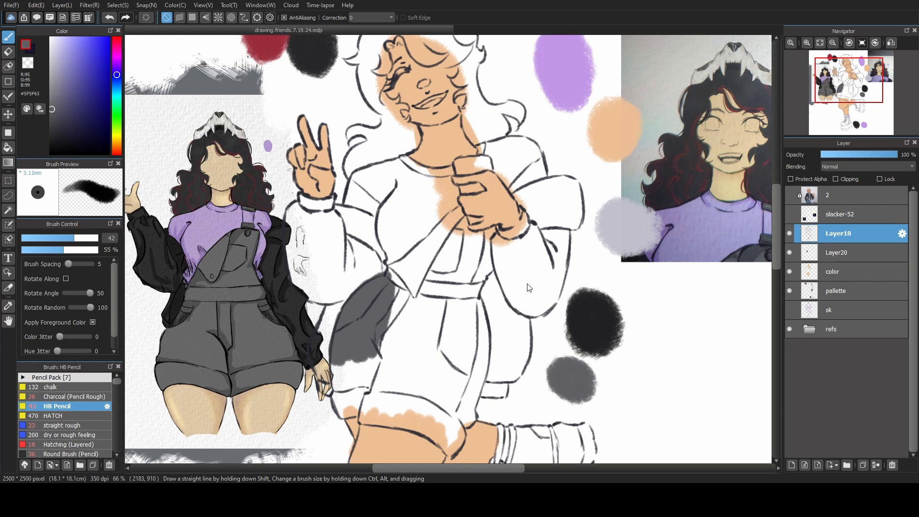
click(836, 254)
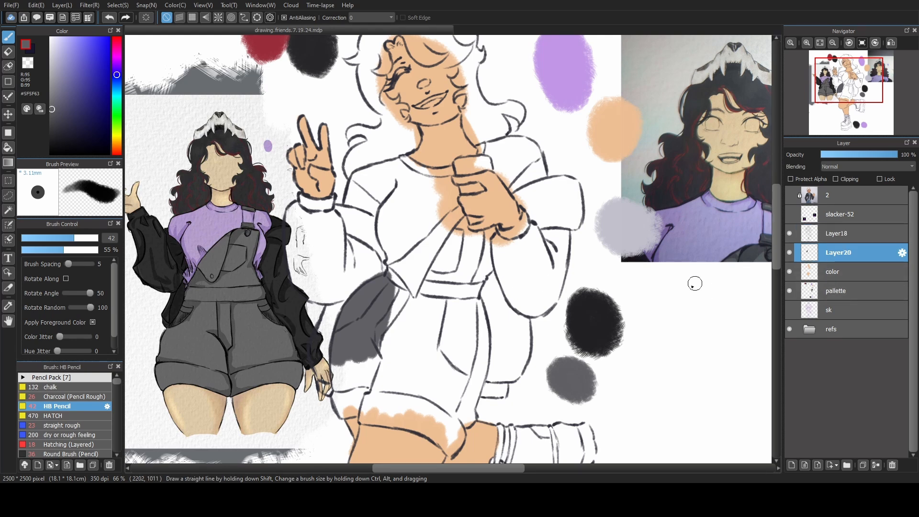
Fill the overalls' bib, waistband, body and rolled cuffs with dark grey on Layer20, hiding the refs folder.
right_click(357, 302)
mouse_move(394, 308)
mouse_down()
mouse_move(384, 343)
mouse_move(392, 271)
mouse_move(424, 244)
mouse_move(431, 287)
mouse_move(407, 335)
mouse_move(450, 213)
mouse_move(463, 239)
mouse_move(454, 297)
mouse_up()
click(66, 237)
click(77, 238)
click(789, 329)
mouse_move(376, 349)
mouse_down()
mouse_move(347, 395)
mouse_move(419, 349)
mouse_move(481, 378)
mouse_move(470, 299)
mouse_up()
click(71, 238)
mouse_move(433, 357)
mouse_down()
mouse_move(438, 373)
mouse_move(459, 338)
mouse_up()
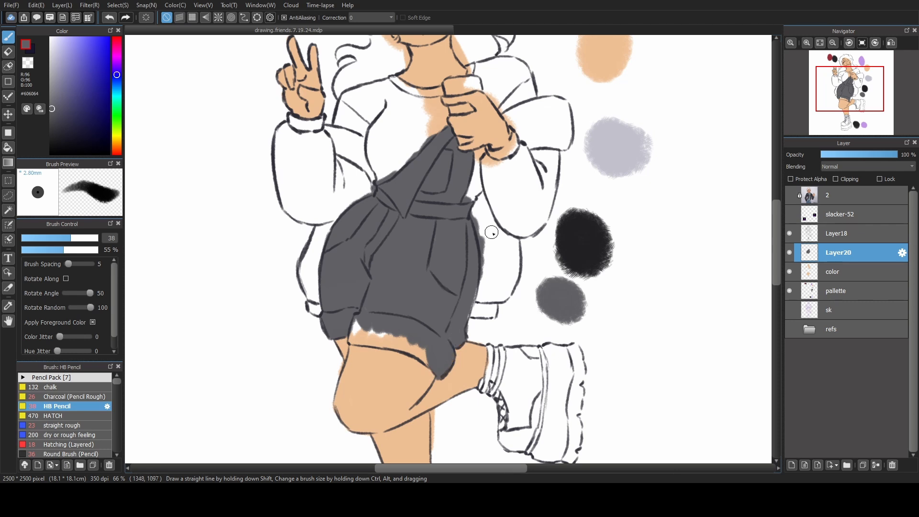
mouse_move(355, 322)
mouse_down()
mouse_move(353, 341)
mouse_move(431, 365)
mouse_up()
drag(431, 306, 445, 391)
Add a layer above Layer20, sample the black swatch and fill the peace-sign arm's jacket sleeve.
click(792, 465)
alt+click(595, 305)
mouse_move(307, 204)
mouse_down()
mouse_move(328, 223)
mouse_move(293, 225)
mouse_move(313, 303)
mouse_move(315, 220)
mouse_move(307, 274)
mouse_move(361, 287)
mouse_move(348, 262)
mouse_move(373, 282)
mouse_up()
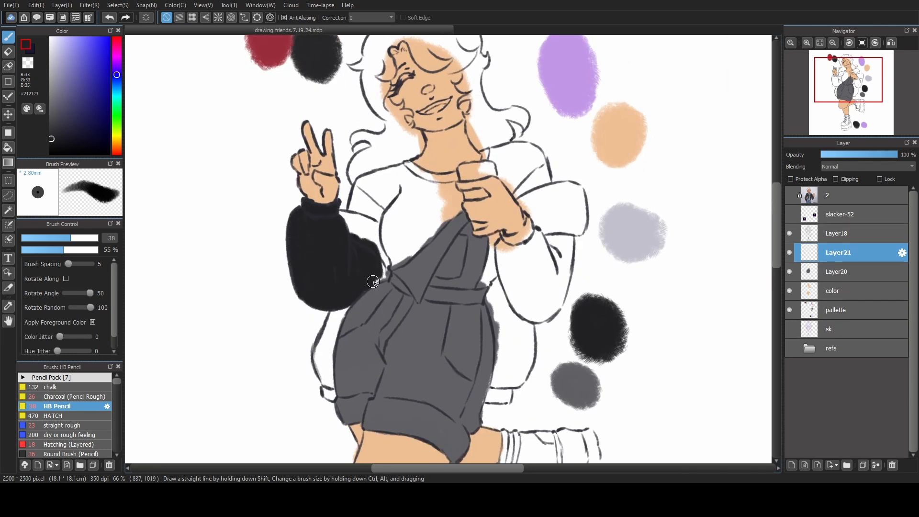
key(bracketleft)
key(bracketleft)
mouse_move(344, 218)
mouse_down()
mouse_move(374, 225)
mouse_move(386, 277)
mouse_up()
Fill the jacket's hanging back below the peace-sign arm with black and start its opposite side beside the overalls.
key(bracketright)
mouse_move(339, 314)
mouse_down()
mouse_move(332, 389)
mouse_move(330, 335)
mouse_up()
drag(507, 311, 425, 288)
mouse_move(424, 252)
mouse_down()
mouse_move(414, 268)
mouse_move(446, 333)
mouse_up()
click(67, 238)
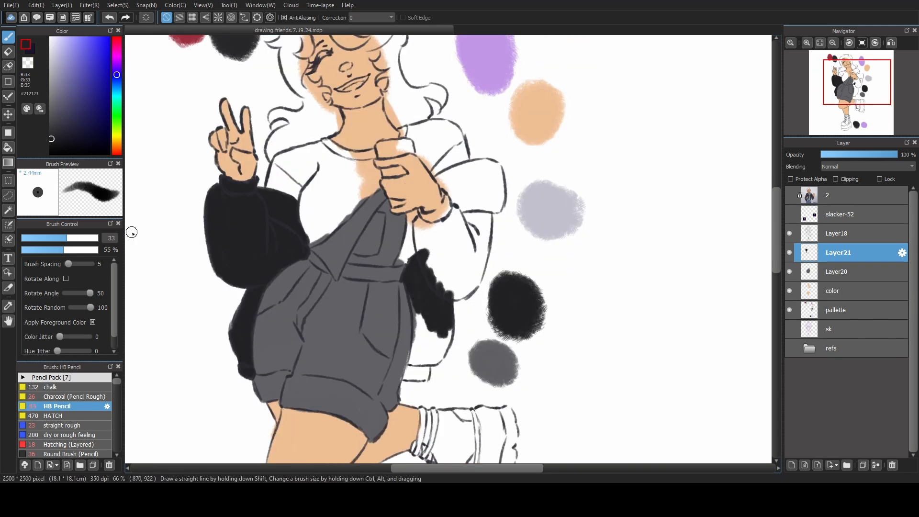
Fill the rest of the jacket in black on Layer21, including its hem and the sleeve of the arm held at the chest.
click(837, 272)
mouse_move(415, 299)
mouse_down()
mouse_move(412, 368)
mouse_move(422, 357)
mouse_up()
click(837, 252)
click(69, 238)
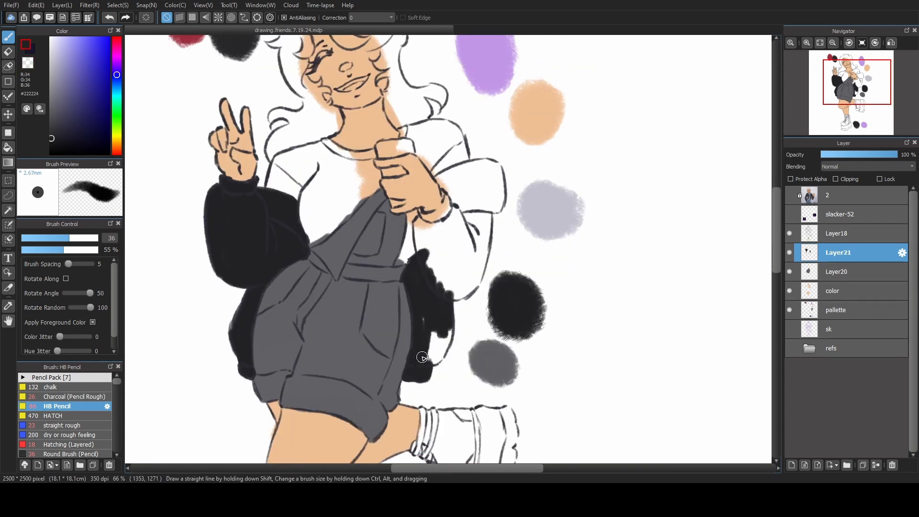
key(bracketleft)
key(bracketleft)
scroll(422, 357, down, 2)
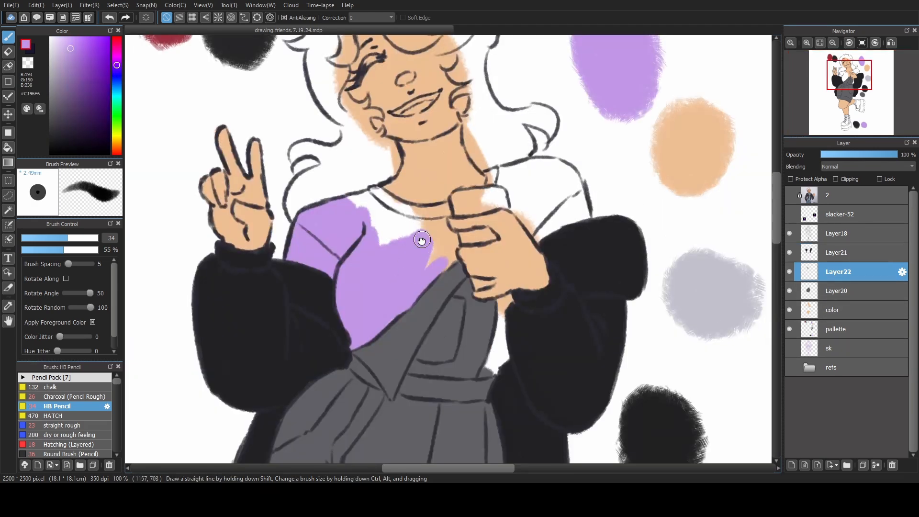
Fill the shirt's chest, collar and peace-sign-side shoulder with purple on Layer22, reducing the brush size to 25.
scroll(329, 246, up, 1)
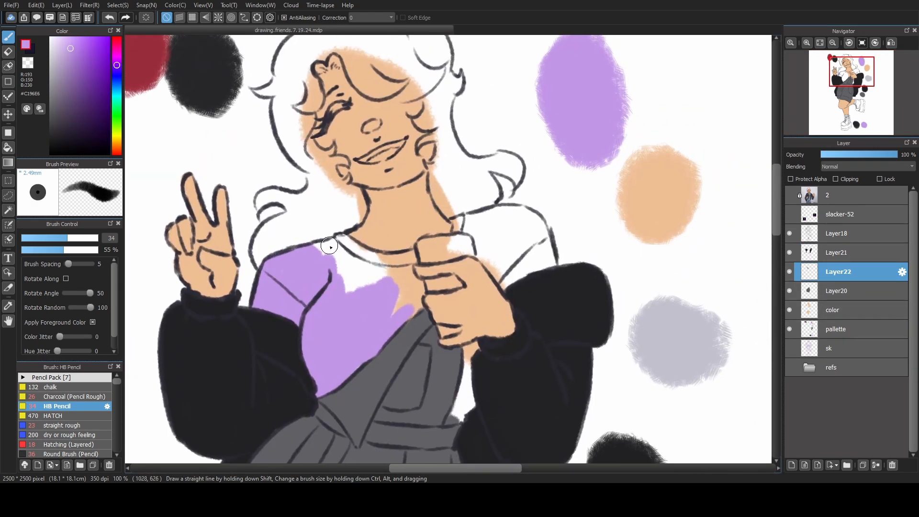
drag(320, 247, 330, 248)
drag(64, 242, 61, 243)
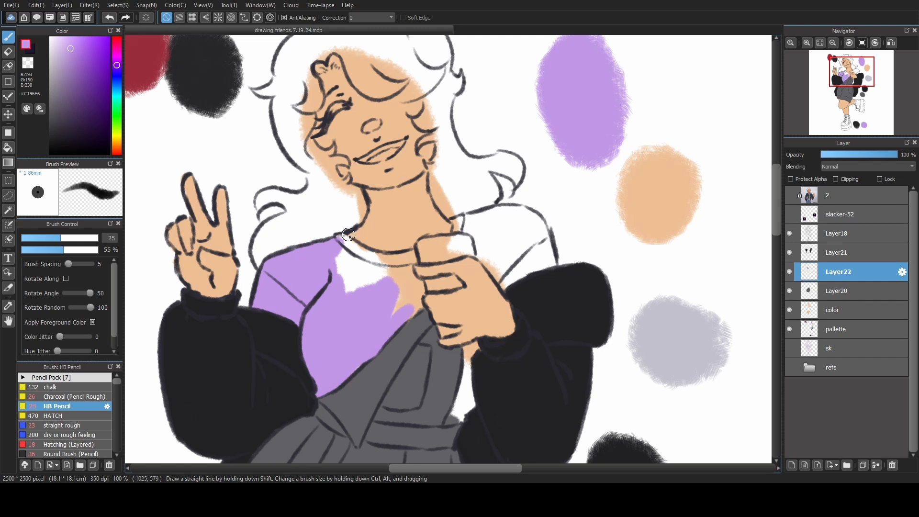
mouse_move(341, 236)
mouse_down()
mouse_move(357, 252)
mouse_move(348, 257)
mouse_move(354, 282)
mouse_move(336, 271)
mouse_move(336, 254)
mouse_move(372, 289)
mouse_move(360, 277)
mouse_move(379, 286)
mouse_move(358, 249)
mouse_move(393, 263)
mouse_move(412, 258)
mouse_move(394, 241)
mouse_move(412, 253)
mouse_move(385, 260)
mouse_move(381, 294)
mouse_move(403, 270)
mouse_move(405, 284)
mouse_move(407, 264)
mouse_move(392, 316)
mouse_move(411, 298)
mouse_move(403, 317)
mouse_move(417, 300)
mouse_up()
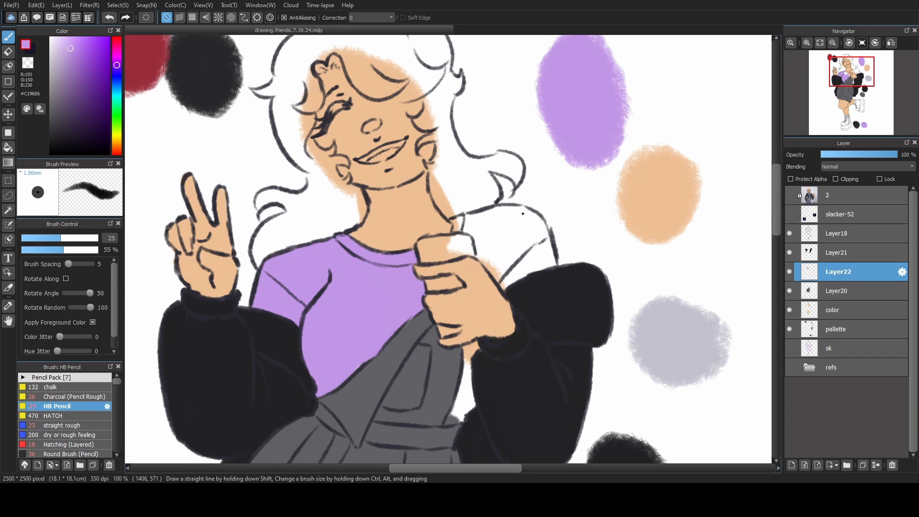
Fill the shirt's other shoulder and sleeve above the chest-held arm with purple.
space+drag(517, 193, 473, 218)
mouse_move(411, 244)
mouse_down()
mouse_move(430, 253)
mouse_move(419, 243)
mouse_move(432, 259)
mouse_move(423, 244)
mouse_move(437, 232)
mouse_move(436, 286)
mouse_move(435, 277)
mouse_move(458, 312)
mouse_move(507, 286)
mouse_move(503, 275)
mouse_move(509, 287)
mouse_move(497, 266)
mouse_up()
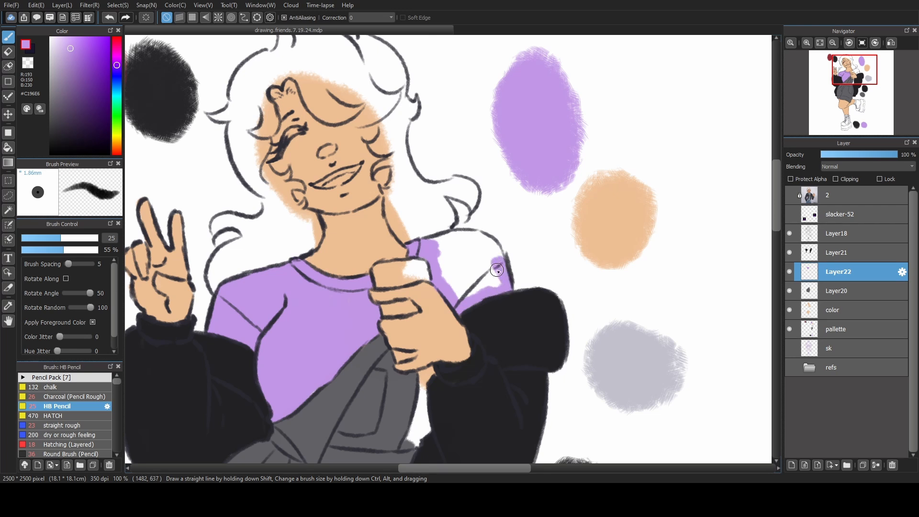
drag(63, 240, 53, 239)
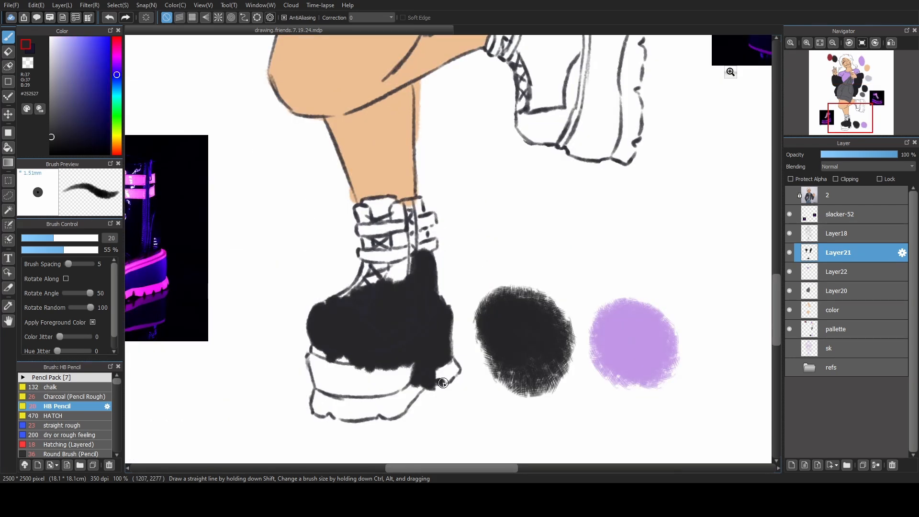
Fill the standing boot's heel and thick platform sole with black on Layer21.
mouse_move(443, 383)
mouse_down()
mouse_move(435, 367)
mouse_move(448, 360)
mouse_up()
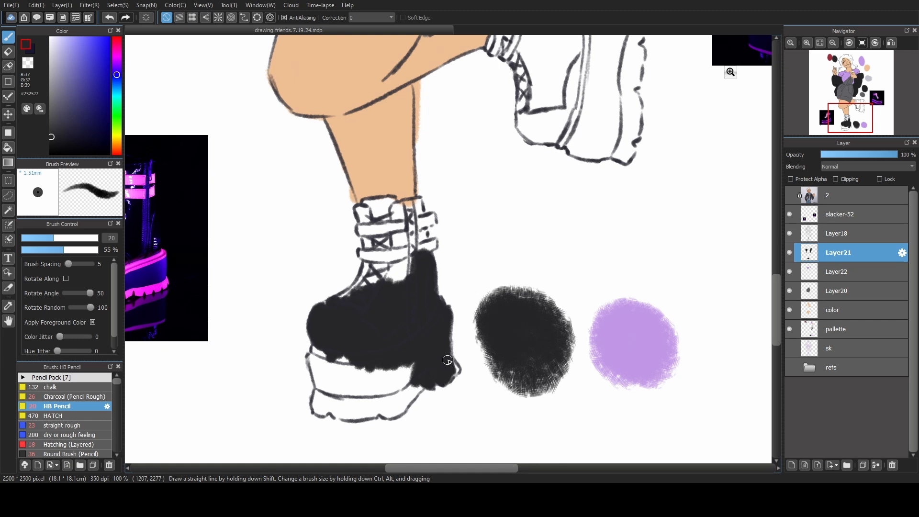
mouse_move(448, 325)
mouse_down()
mouse_move(446, 349)
mouse_move(484, 313)
mouse_up()
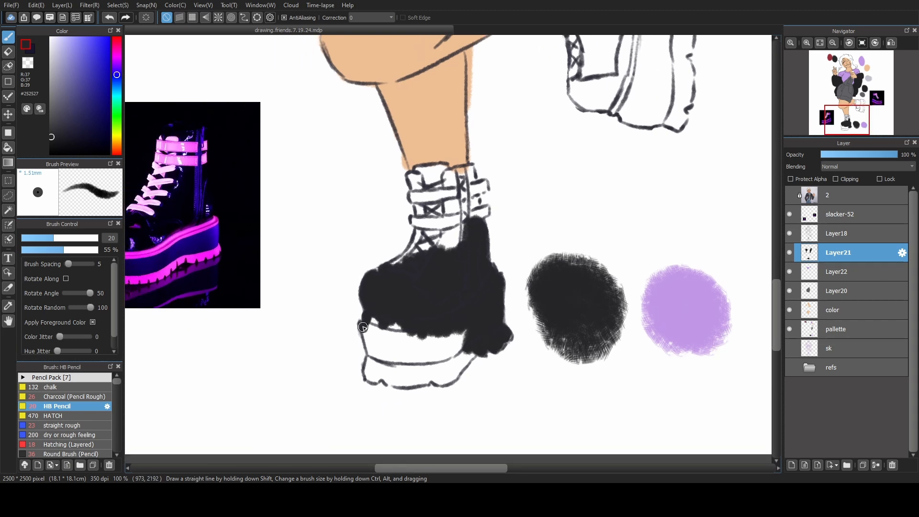
mouse_move(363, 327)
mouse_down()
mouse_move(370, 354)
mouse_move(374, 324)
mouse_move(386, 362)
mouse_move(374, 320)
mouse_move(389, 355)
mouse_move(387, 315)
mouse_move(400, 361)
mouse_move(396, 352)
mouse_move(374, 379)
mouse_move(387, 371)
mouse_move(389, 381)
mouse_move(408, 379)
mouse_move(389, 378)
mouse_move(391, 370)
mouse_move(418, 374)
mouse_move(393, 383)
mouse_move(502, 346)
mouse_up()
Reduce the brush size to 19 and fill the standing boot's laced front and ankle shaft with black.
click(58, 238)
key(bracketleft)
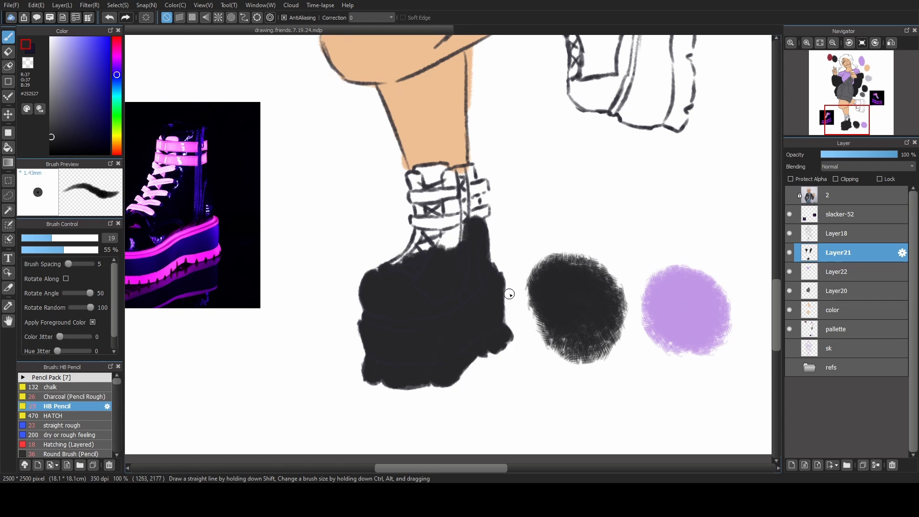
drag(491, 253, 448, 296)
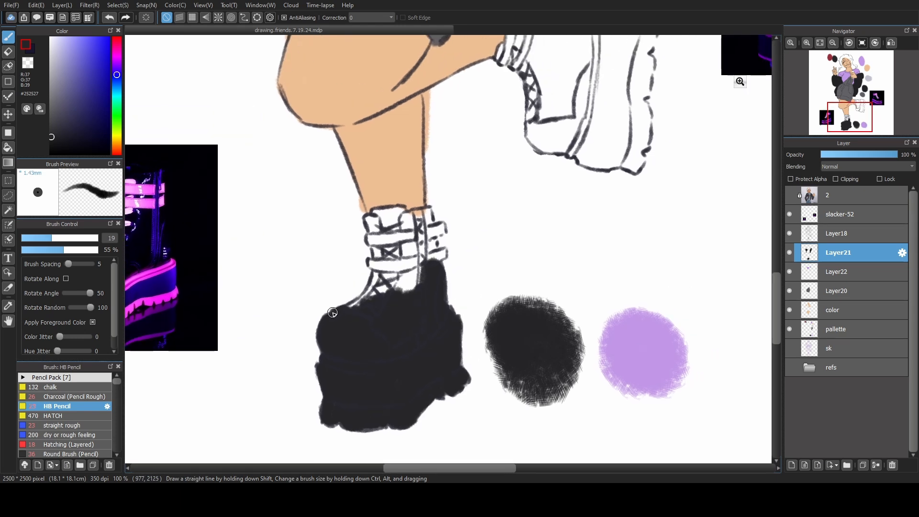
mouse_move(332, 313)
mouse_down()
mouse_move(386, 294)
mouse_move(398, 270)
mouse_move(395, 299)
mouse_move(416, 268)
mouse_move(419, 292)
mouse_move(418, 258)
mouse_move(349, 302)
mouse_move(347, 291)
mouse_move(353, 311)
mouse_move(353, 293)
mouse_move(369, 298)
mouse_move(379, 282)
mouse_move(387, 301)
mouse_move(375, 289)
mouse_move(355, 291)
mouse_move(406, 293)
mouse_up()
mouse_move(340, 272)
mouse_down()
mouse_move(400, 260)
mouse_move(403, 267)
mouse_move(401, 257)
mouse_move(393, 275)
mouse_move(391, 262)
mouse_move(394, 311)
mouse_up()
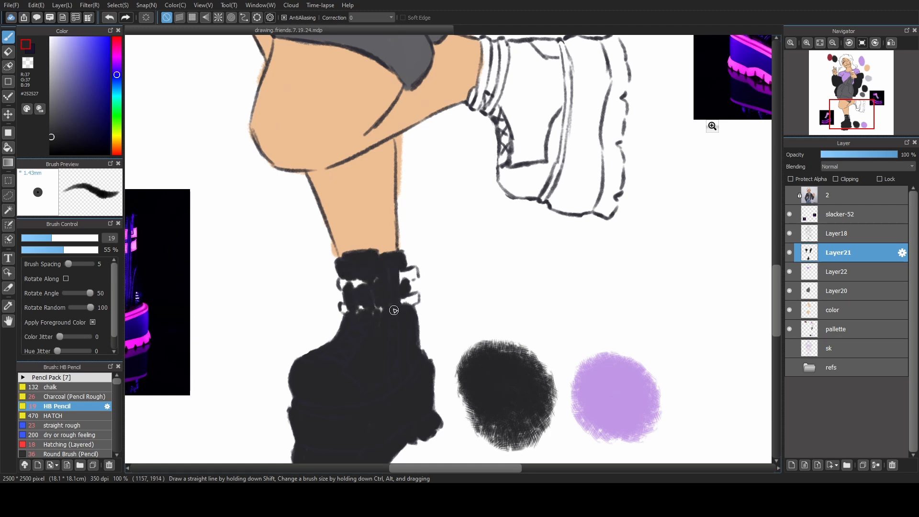
Fill the raised boot with black on Layer21, from the ankle cuff and laces through the toe to the platform sole.
drag(566, 199, 442, 337)
key(])
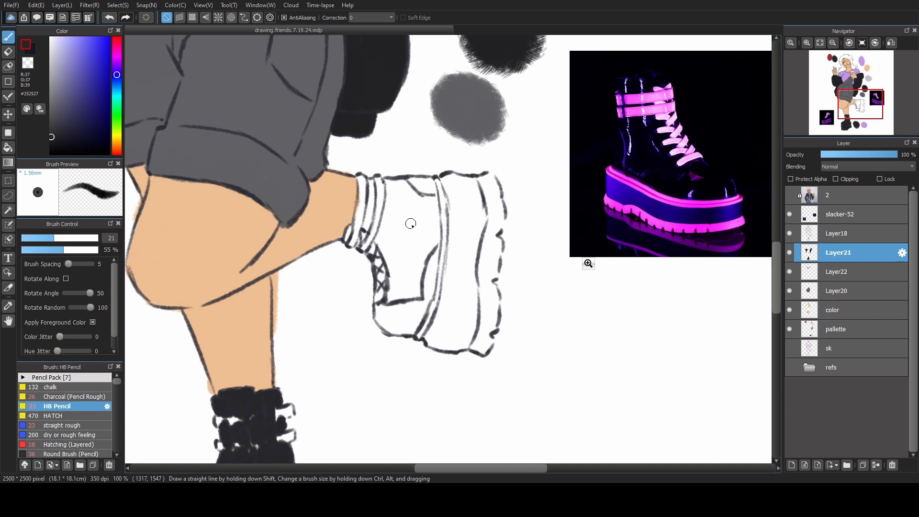
key(bracketleft)
key(bracketleft)
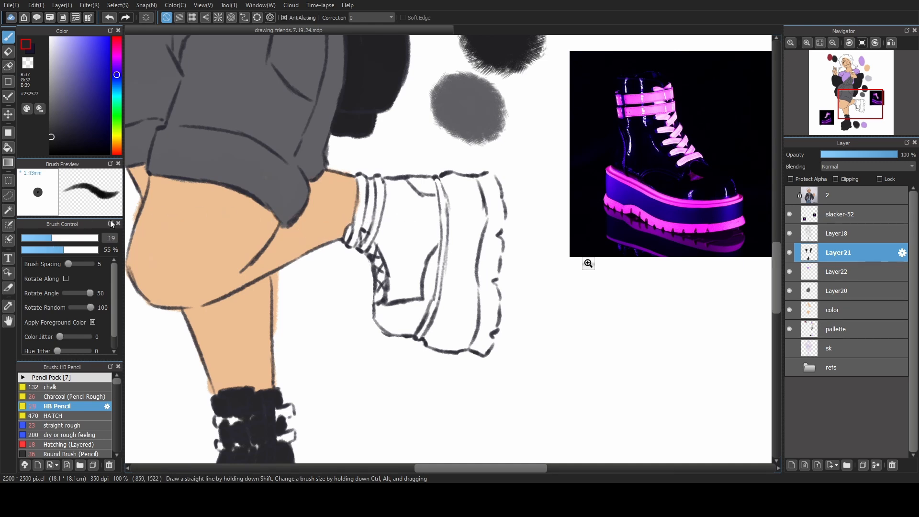
mouse_move(359, 245)
mouse_down()
mouse_move(383, 194)
mouse_move(371, 191)
mouse_move(383, 298)
mouse_move(381, 279)
mouse_up()
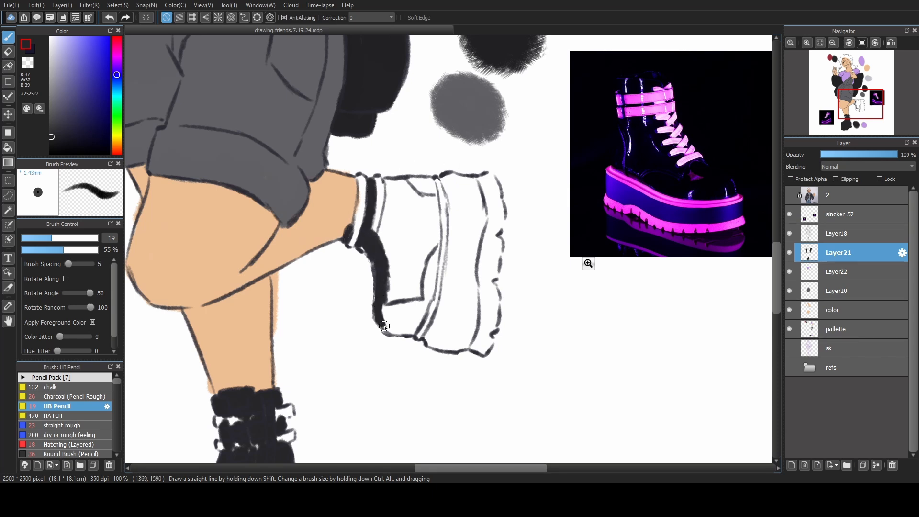
mouse_move(376, 316)
mouse_down()
mouse_move(382, 297)
mouse_move(396, 313)
mouse_move(386, 292)
mouse_up()
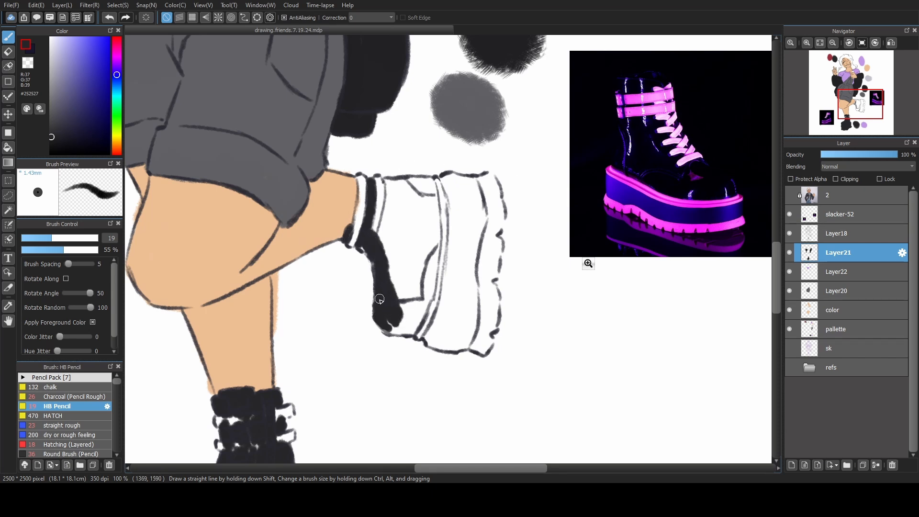
key(])
mouse_move(386, 325)
mouse_down()
mouse_move(420, 320)
mouse_move(433, 270)
mouse_move(397, 186)
mouse_move(434, 194)
mouse_move(476, 247)
mouse_move(466, 270)
mouse_move(452, 239)
mouse_move(431, 347)
mouse_move(468, 344)
mouse_move(436, 335)
mouse_move(479, 287)
mouse_move(475, 314)
mouse_up()
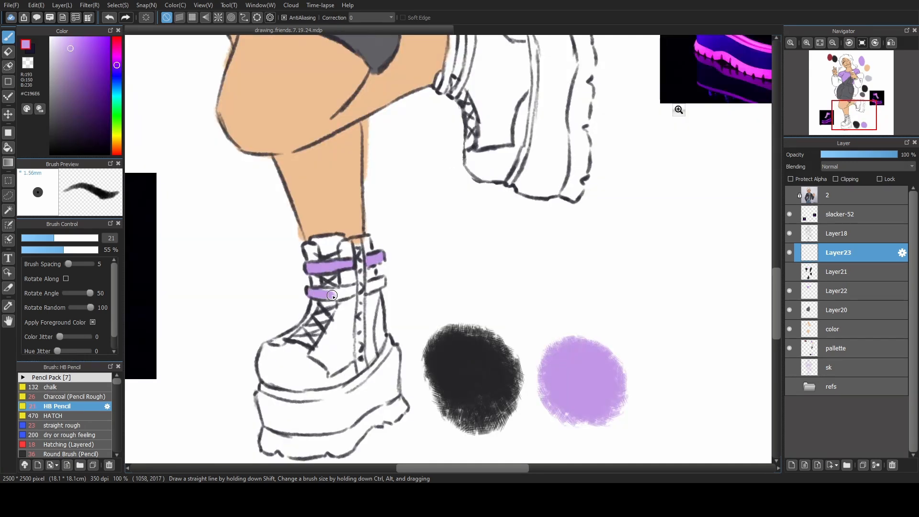
Fill the standing boot's ankle straps, sole stripe and jagged tread with purple on Layer23, raising the brush size to 22.
mouse_move(325, 291)
mouse_down()
mouse_move(374, 282)
mouse_move(377, 297)
mouse_move(412, 292)
mouse_move(411, 266)
mouse_up()
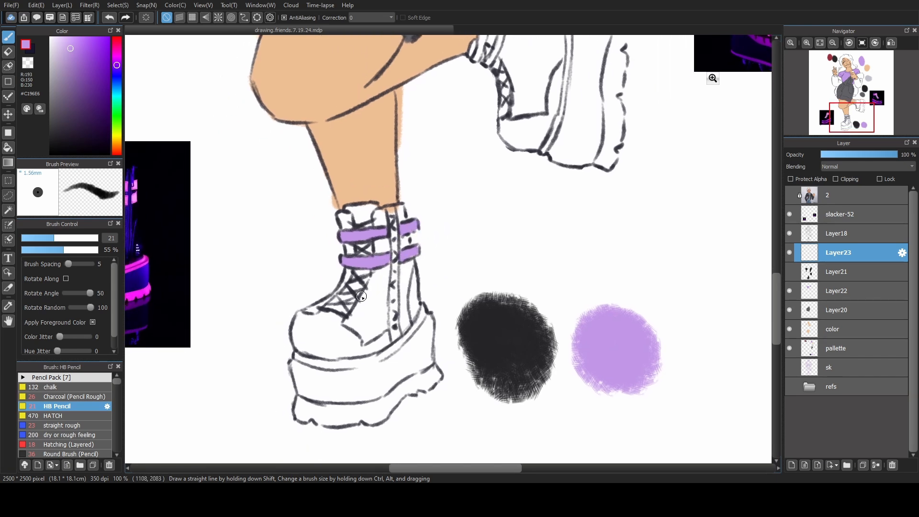
drag(56, 238, 72, 240)
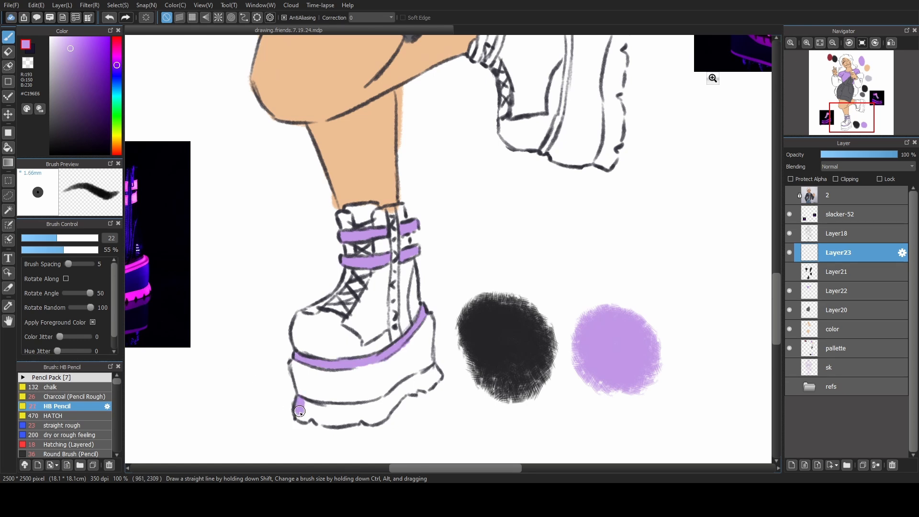
mouse_move(299, 415)
mouse_down()
mouse_move(343, 421)
mouse_move(371, 403)
mouse_move(386, 412)
mouse_move(405, 386)
mouse_up()
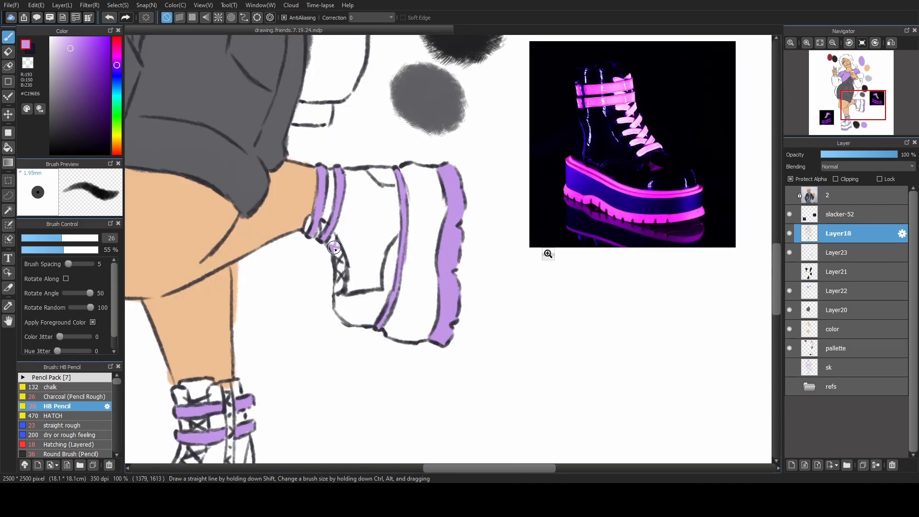
Recolour both boots' lace lines purple on the alpha-protected Layer18 with brush size 26, and show Layer21 again.
mouse_move(333, 242)
mouse_down()
mouse_move(340, 278)
mouse_move(321, 231)
mouse_up()
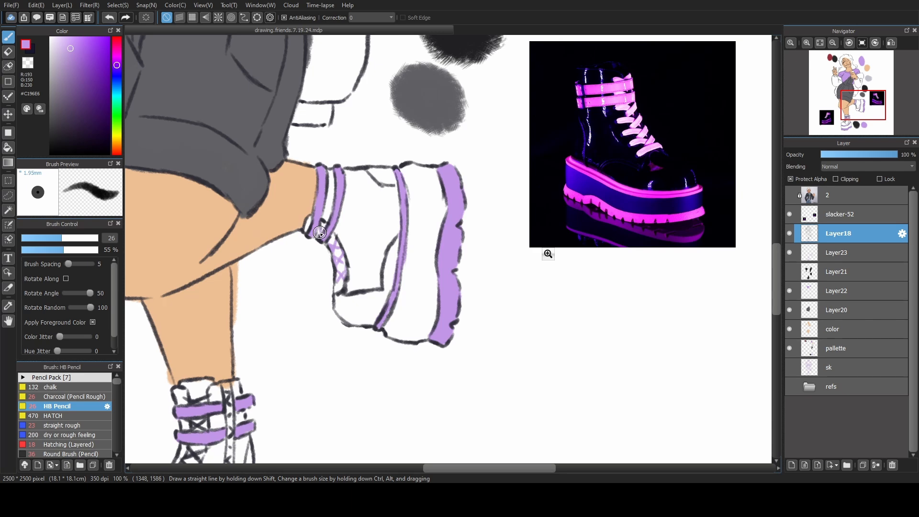
drag(322, 303, 471, 168)
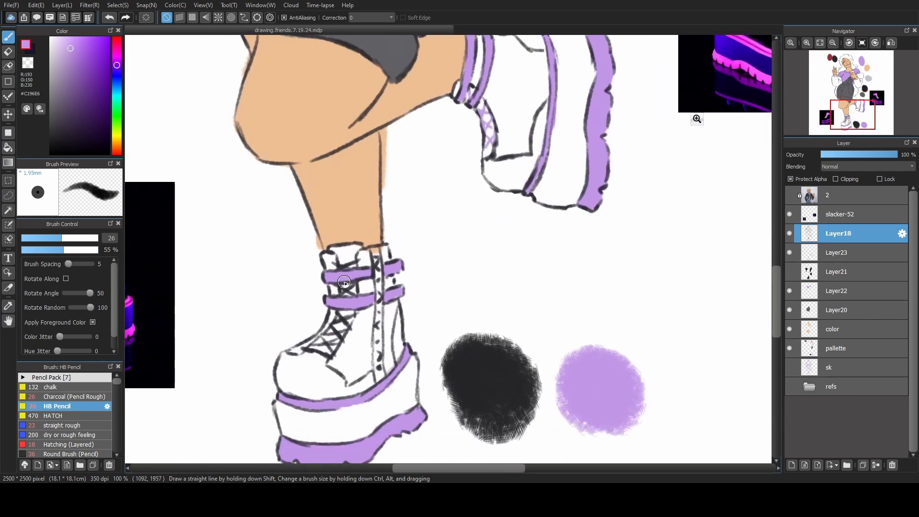
drag(334, 264, 359, 261)
click(789, 272)
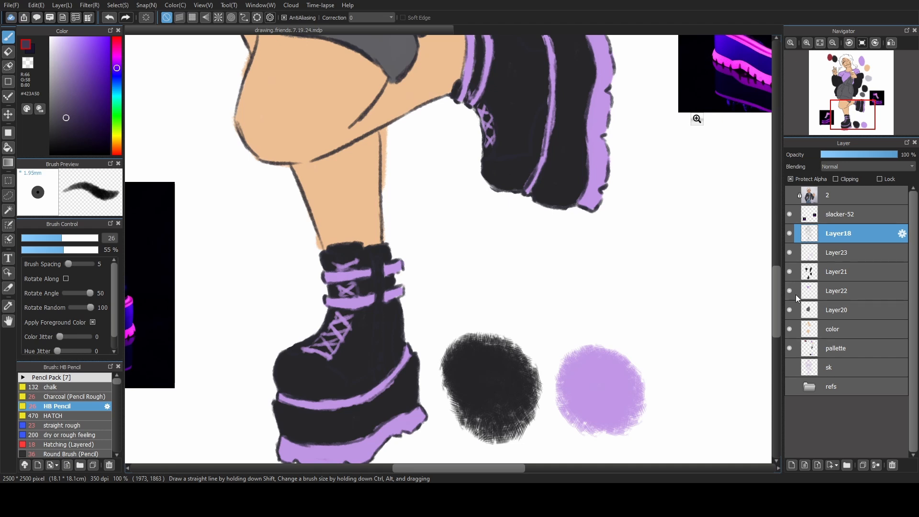
Delete the slacker-52 boot reference layer and make the Layer18 lineart the active layer.
click(832, 43)
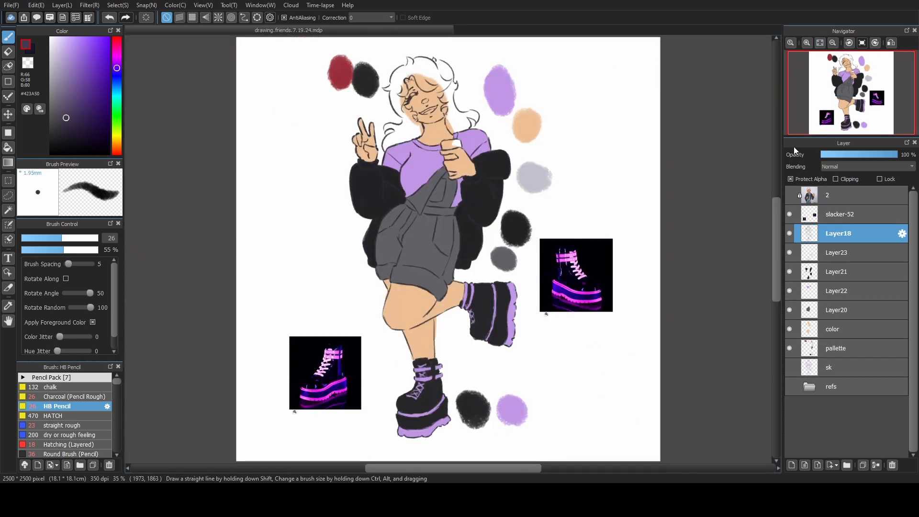
click(842, 217)
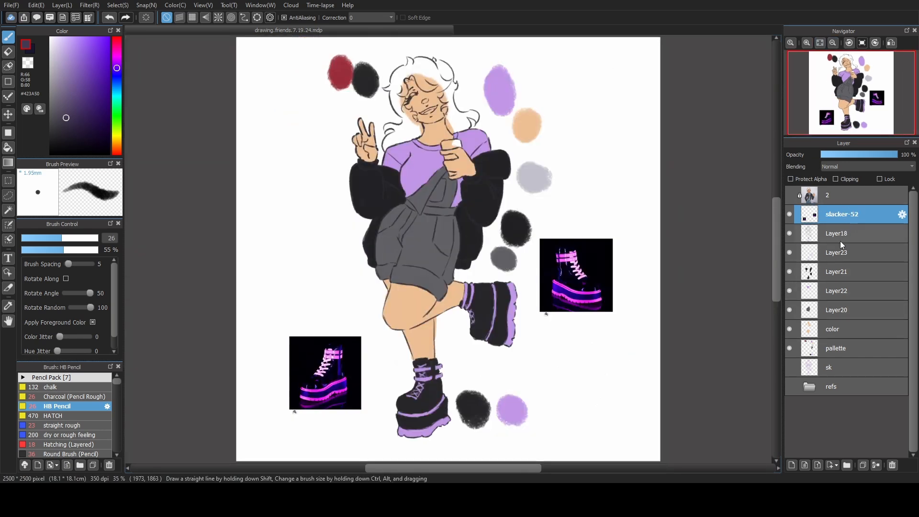
click(891, 465)
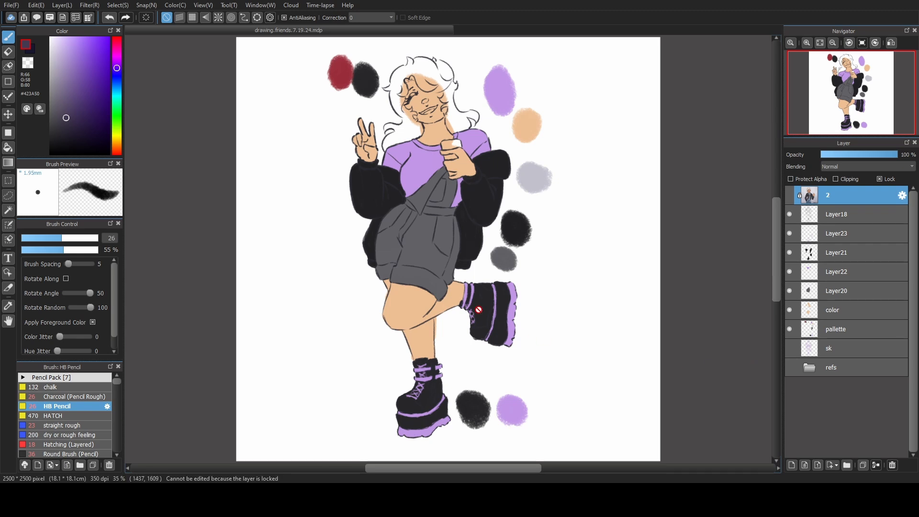
scroll(479, 310, up, 3)
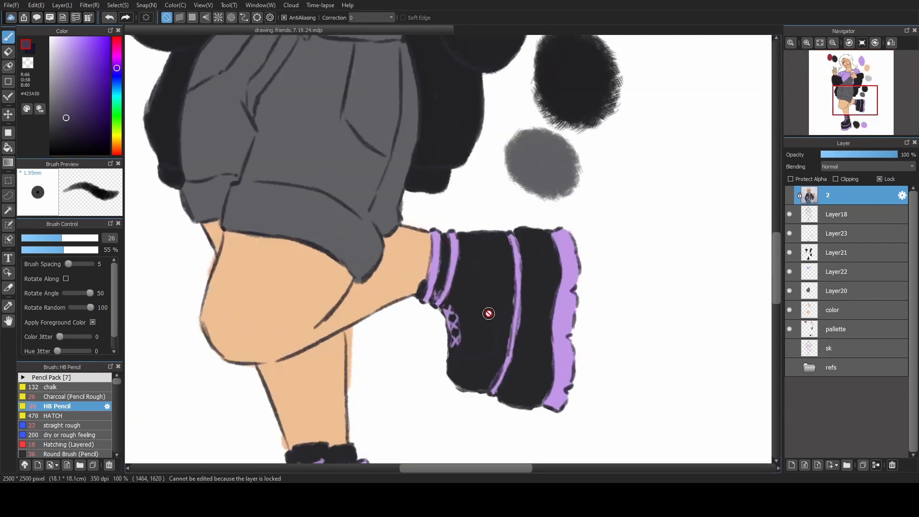
click(789, 212)
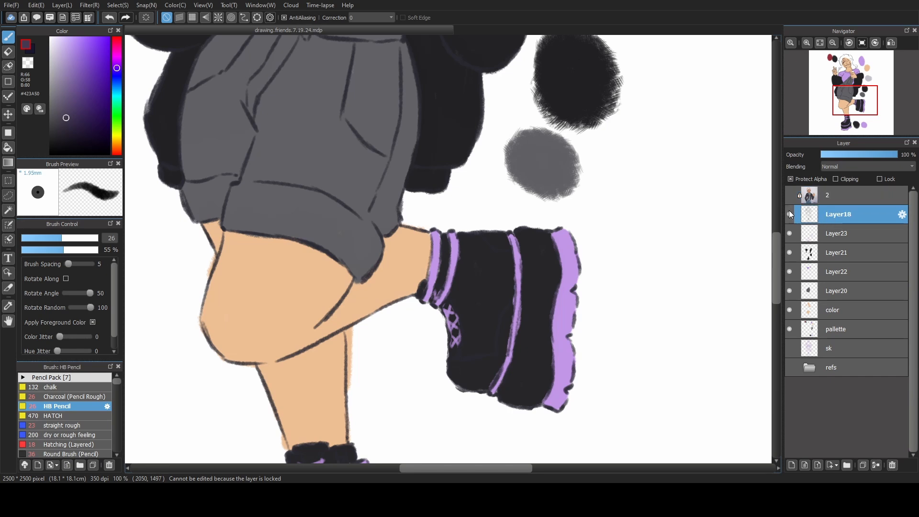
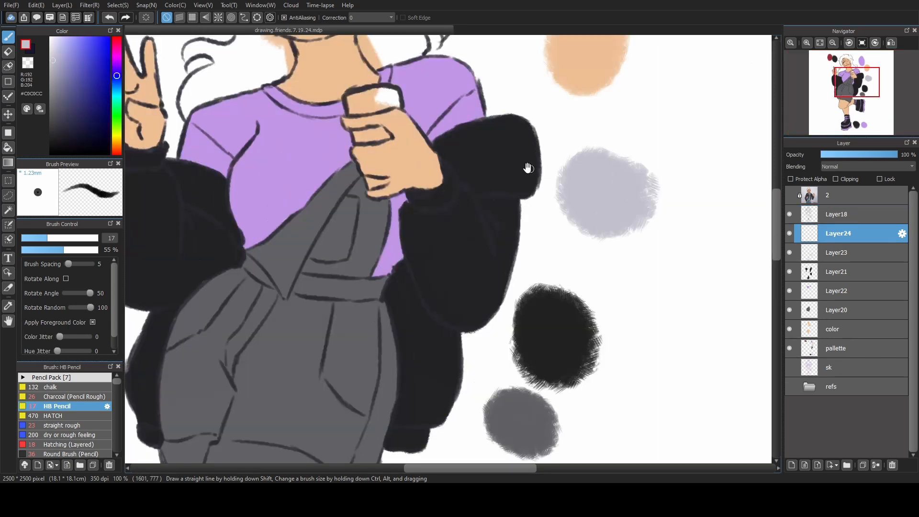
Fill the object in her hand, the teeth and the eye with light grey #C0C0CC on new Layer24, using brush size 20.
drag(527, 168, 593, 296)
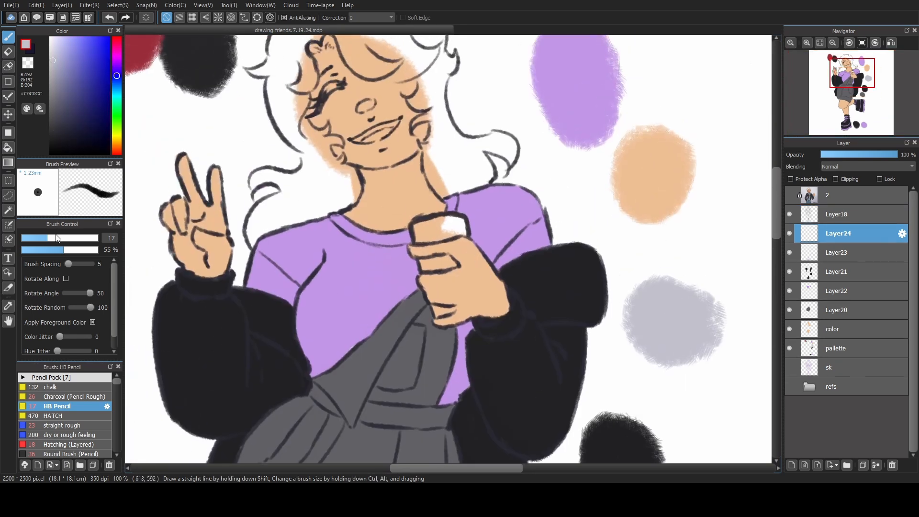
drag(57, 238, 62, 238)
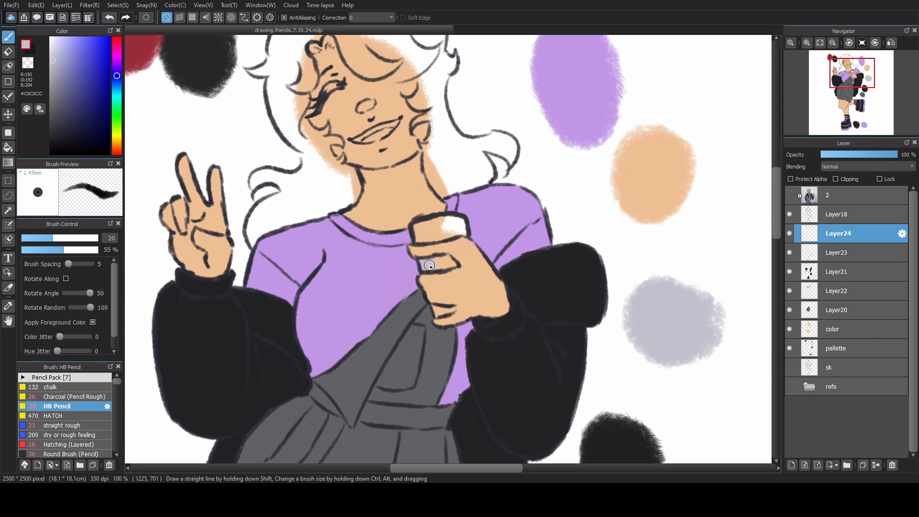
drag(443, 264, 454, 263)
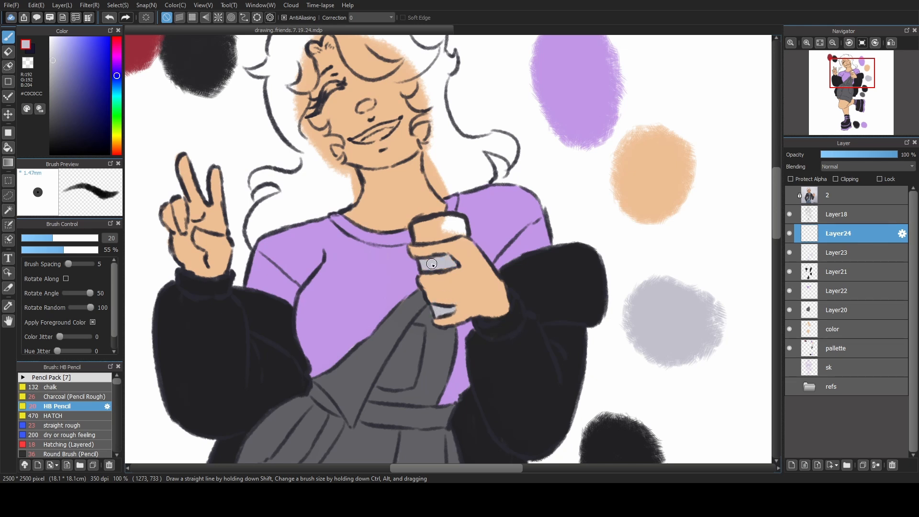
drag(364, 168, 390, 232)
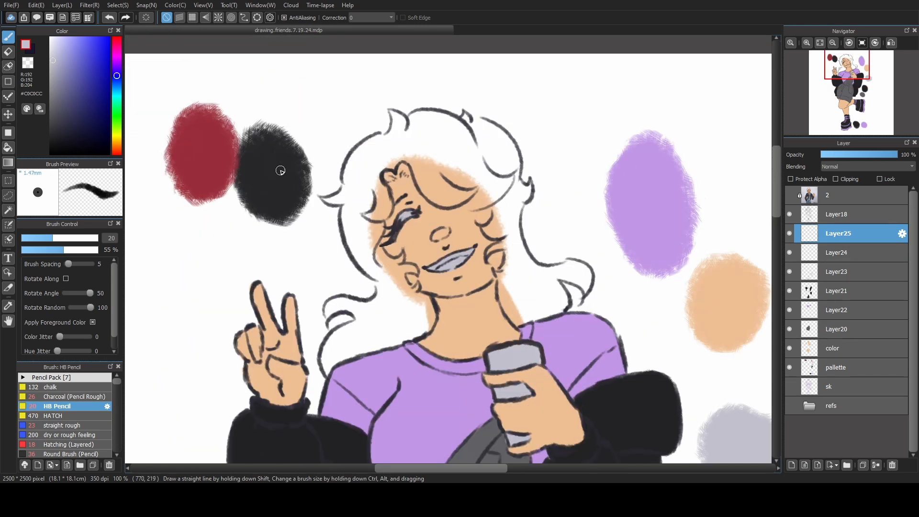
Show the refs folder and block in the main hair mass with near-black #262628 on Layer25, starting with brush size 29.
alt+click(278, 170)
drag(52, 238, 63, 238)
click(790, 408)
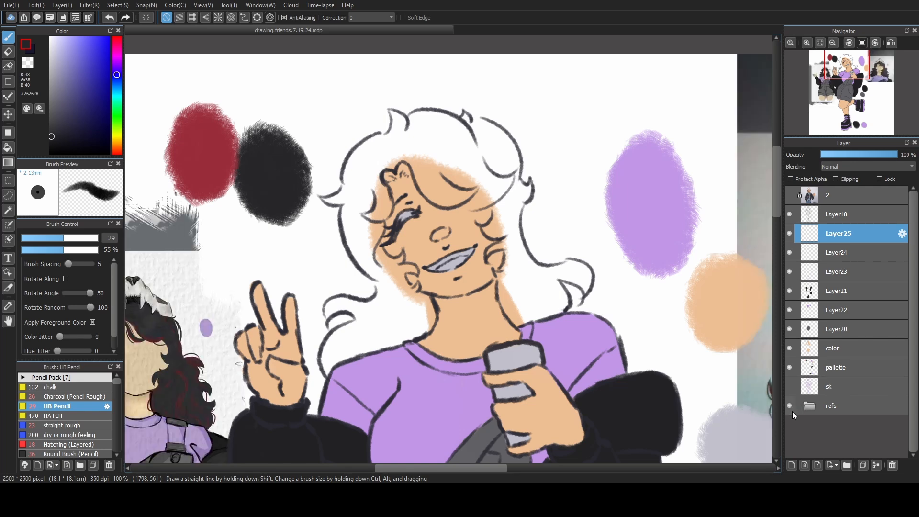
drag(355, 392, 445, 329)
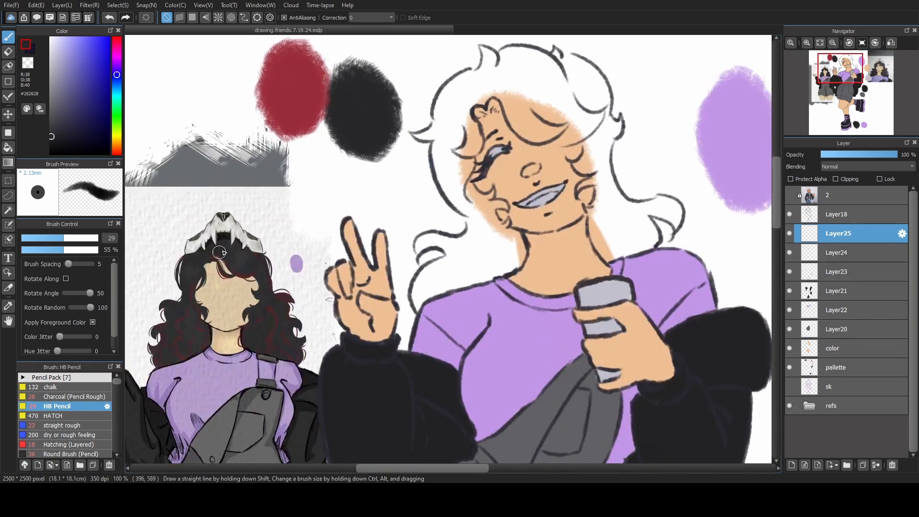
mouse_move(471, 249)
mouse_down()
mouse_move(408, 277)
mouse_move(349, 272)
mouse_move(378, 266)
mouse_move(381, 289)
mouse_move(346, 311)
mouse_move(343, 336)
mouse_move(350, 314)
mouse_move(344, 335)
mouse_move(366, 306)
mouse_move(426, 298)
mouse_move(394, 244)
mouse_move(446, 290)
mouse_move(434, 322)
mouse_up()
drag(522, 275, 546, 297)
drag(362, 230, 380, 151)
drag(407, 139, 512, 175)
mouse_move(335, 193)
mouse_down()
mouse_move(381, 225)
mouse_move(388, 158)
mouse_move(517, 191)
mouse_up()
drag(352, 177, 372, 142)
mouse_move(402, 115)
mouse_down()
mouse_move(443, 112)
mouse_move(509, 114)
mouse_move(505, 172)
mouse_up()
Fill the narrower hair strands around the face and neck with near-black, using a smaller brush.
key(bracketleft)
key(bracketleft)
key(bracketleft)
drag(390, 245, 422, 285)
mouse_move(498, 197)
mouse_down()
mouse_move(484, 224)
mouse_move(503, 227)
mouse_move(532, 187)
mouse_move(496, 252)
mouse_move(524, 248)
mouse_move(507, 271)
mouse_up()
mouse_move(395, 165)
mouse_down()
mouse_move(316, 161)
mouse_move(331, 161)
mouse_up()
Fill the outward-curling lock above the right shoulder with near-black at brush size 34, and its tip at size 24.
key(bracketright)
key(bracketright)
key(bracketright)
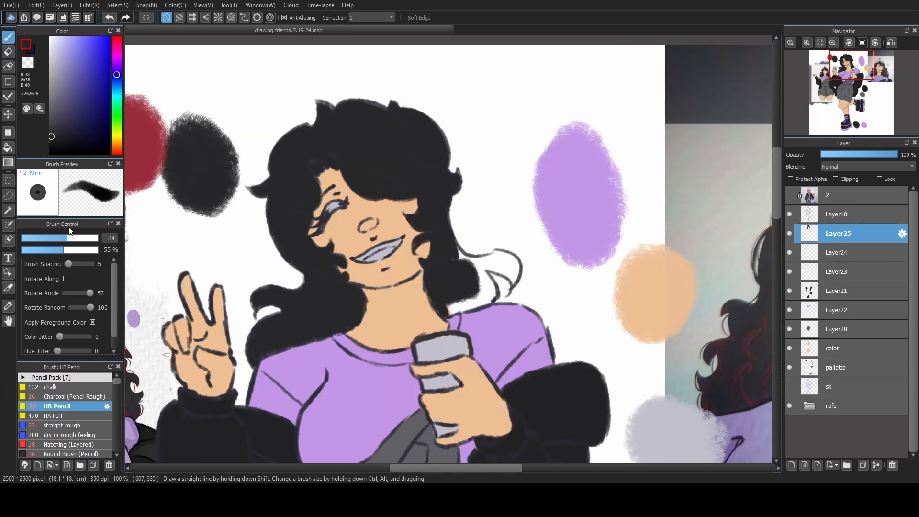
drag(454, 309, 489, 292)
key(bracketleft)
key(bracketleft)
key(bracketleft)
mouse_move(478, 261)
mouse_down()
mouse_move(504, 271)
mouse_move(488, 269)
mouse_up()
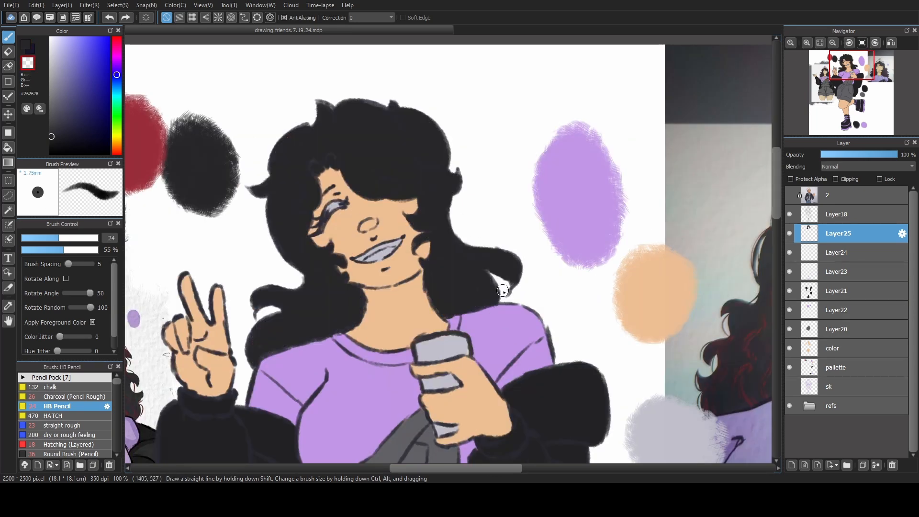
Hide the Layer25 hair fill and paint dark red #9A2E3B streaks in the fringe on new Layer26 with brush size 21.
click(789, 234)
click(792, 465)
alt+click(242, 113)
mouse_move(354, 268)
mouse_down()
mouse_move(463, 235)
mouse_move(428, 244)
mouse_up()
key(bracketleft)
key(bracketleft)
key(bracketleft)
mouse_move(430, 104)
mouse_down()
mouse_move(452, 109)
mouse_move(503, 151)
mouse_move(549, 121)
mouse_move(483, 139)
mouse_move(464, 118)
mouse_move(478, 130)
mouse_up()
key(ctrl+z)
drag(542, 126, 514, 143)
drag(419, 209, 426, 249)
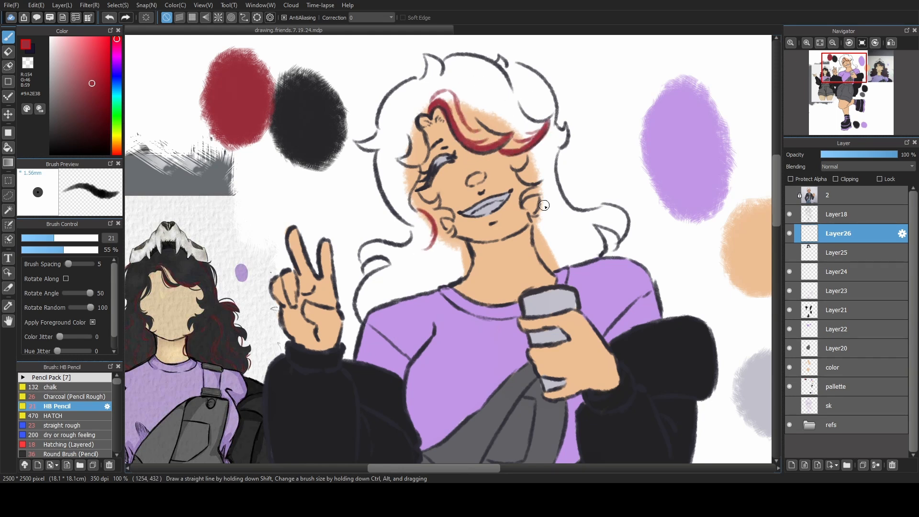
Paint dark red streaks along the lower locks on both sides of the neck and at their curled ends.
drag(534, 220, 564, 217)
drag(371, 244, 364, 260)
drag(605, 206, 622, 237)
click(790, 253)
Add dark red streaks to the left side, temple and crown of the hair, and show the Layer25 hair fill.
click(789, 252)
drag(439, 255, 374, 306)
drag(450, 259, 445, 279)
drag(567, 230, 563, 266)
drag(551, 238, 561, 266)
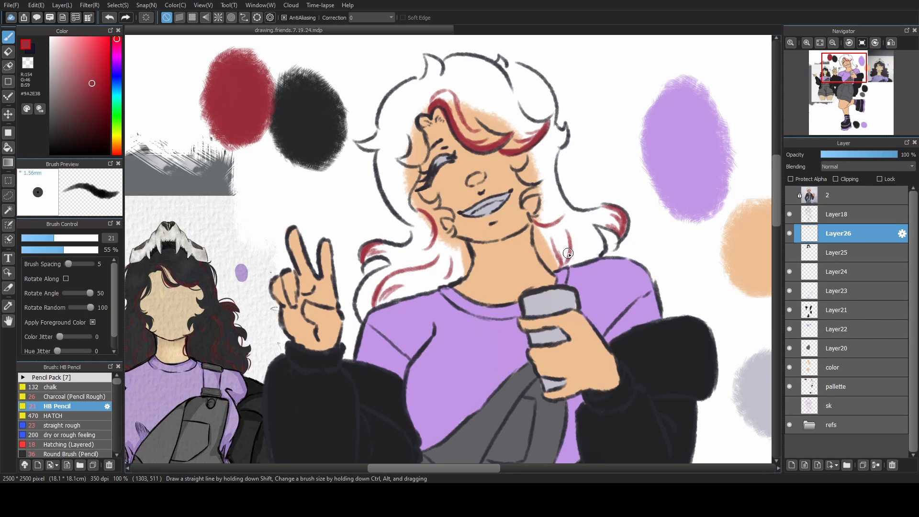
drag(378, 153, 393, 206)
drag(413, 133, 400, 159)
drag(423, 135, 410, 164)
drag(412, 114, 430, 102)
drag(534, 73, 552, 102)
drag(528, 86, 547, 108)
Add red accents beside the face, on the left locks and in the top tufts, toggling Layer25 to compare.
click(789, 253)
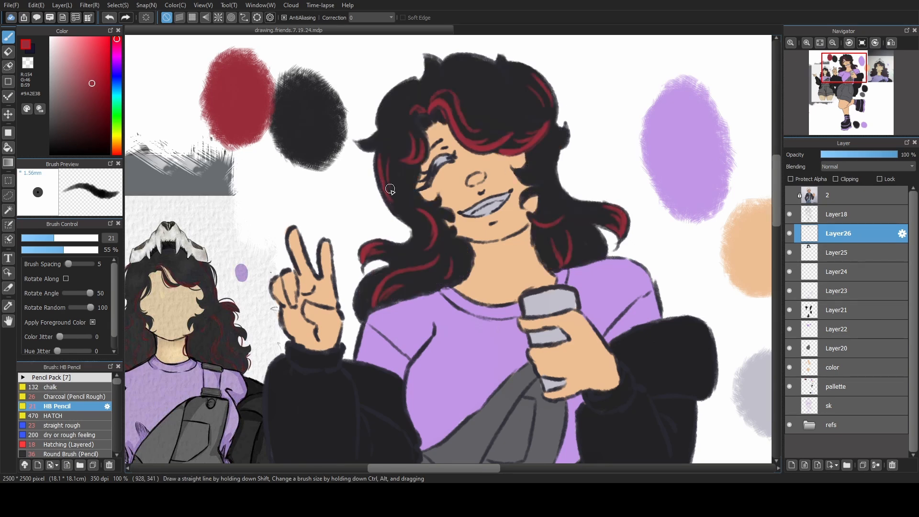
drag(551, 163, 536, 180)
drag(543, 193, 525, 197)
click(790, 252)
mouse_move(387, 156)
mouse_down()
mouse_move(391, 180)
mouse_move(423, 206)
mouse_up()
drag(429, 59, 439, 77)
drag(496, 62, 504, 73)
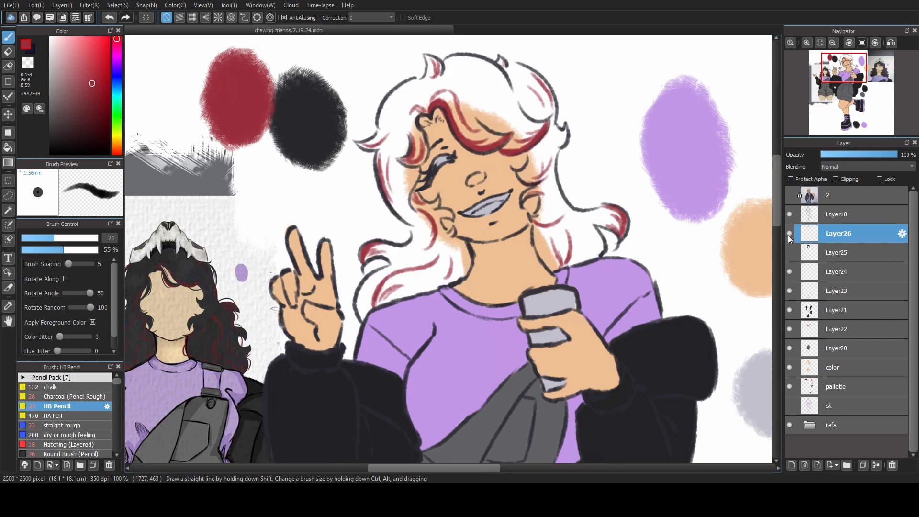
click(790, 253)
click(790, 253)
click(789, 252)
click(790, 253)
click(790, 253)
Merge the flat colour layers from Layer24 down into the color layer, keeping Layer25 and Layer26 separate.
click(820, 44)
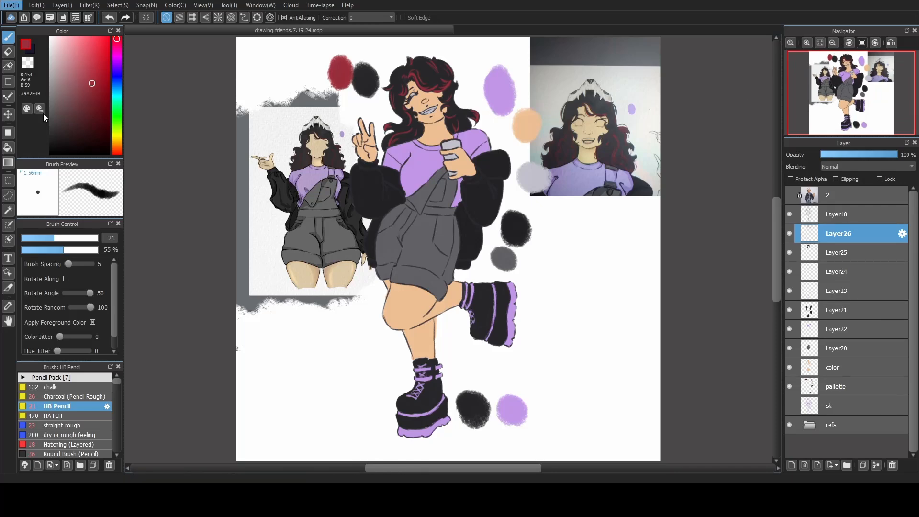
scroll(479, 298, up, 2)
click(797, 272)
key(ctrl+e)
key(ctrl+e)
key(ctrl+e)
key(ctrl+e)
key(ctrl+e)
key(ctrl+e)
key(ctrl+z)
drag(268, 339, 281, 197)
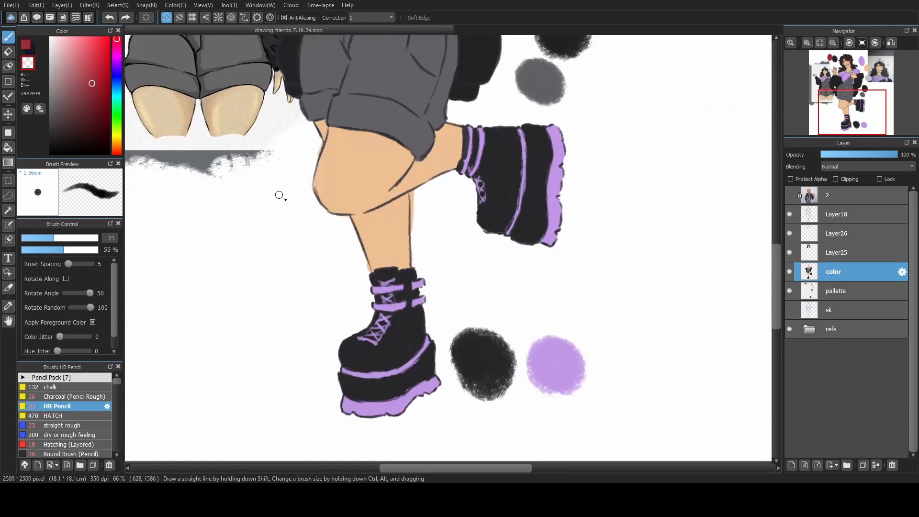
key(z)
Hide the refs folder and delete the pallette layer.
click(790, 329)
click(820, 43)
click(838, 291)
click(892, 465)
Tint the lips with a soft salmon pink on new Layer27 above the color layer, using the Airbrush.
click(792, 465)
click(117, 150)
click(77, 47)
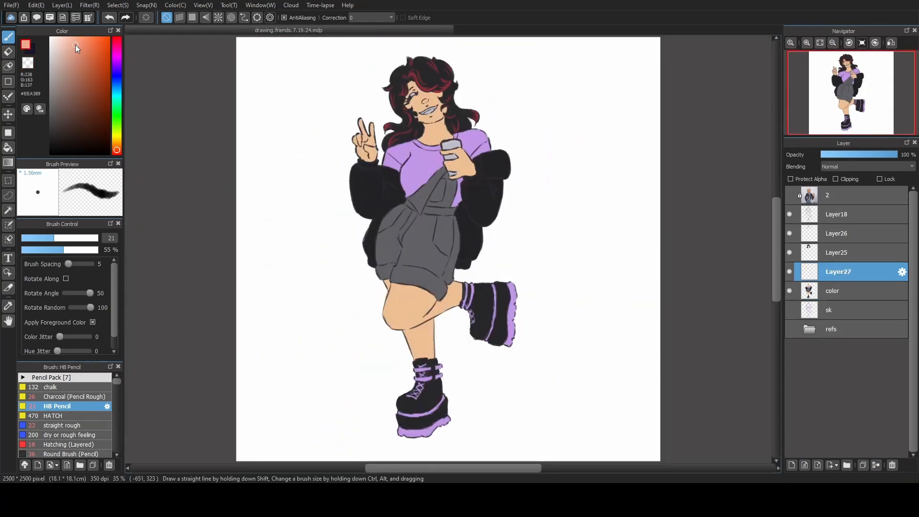
drag(117, 381, 116, 388)
click(56, 442)
scroll(527, 76, up, 3)
click(61, 238)
mouse_move(410, 241)
mouse_down()
mouse_move(422, 235)
mouse_move(427, 210)
mouse_up()
click(117, 152)
mouse_move(394, 235)
mouse_down()
mouse_move(415, 238)
mouse_move(425, 219)
mouse_up()
key(bracketleft)
key(z)
key(z)
Airbrush #E6726D blush on the fingers and wrist at size 34 on new Layer28, clipped to the color layer.
click(81, 48)
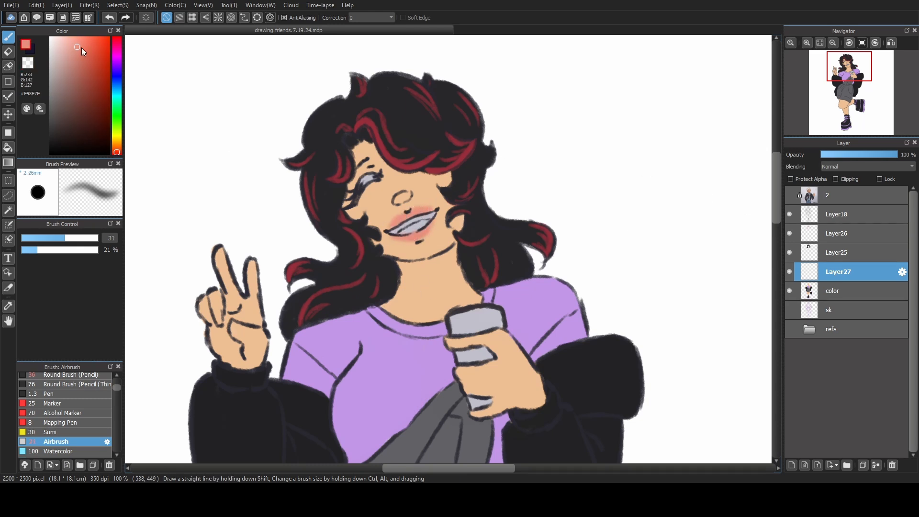
click(117, 155)
click(791, 464)
click(68, 238)
mouse_move(219, 250)
mouse_down()
mouse_move(222, 272)
mouse_move(252, 277)
mouse_up()
drag(838, 272, 838, 298)
click(836, 179)
drag(534, 382, 534, 405)
drag(467, 377, 483, 382)
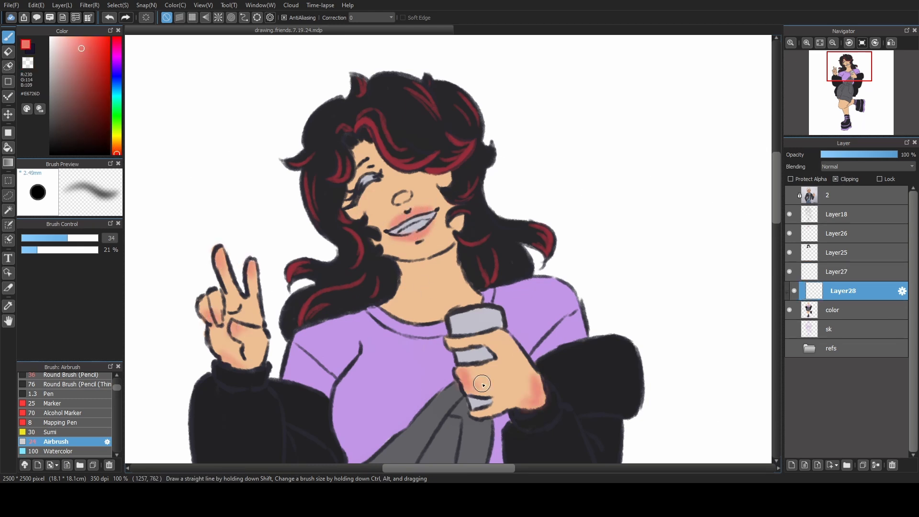
Airbrush blush on the cheeks and, at size 110, on the raised knee, and set Layer28's opacity to 36%.
click(78, 237)
drag(357, 197, 370, 207)
drag(439, 174, 445, 178)
click(856, 155)
key(ctrl+0)
click(94, 238)
drag(389, 301, 405, 314)
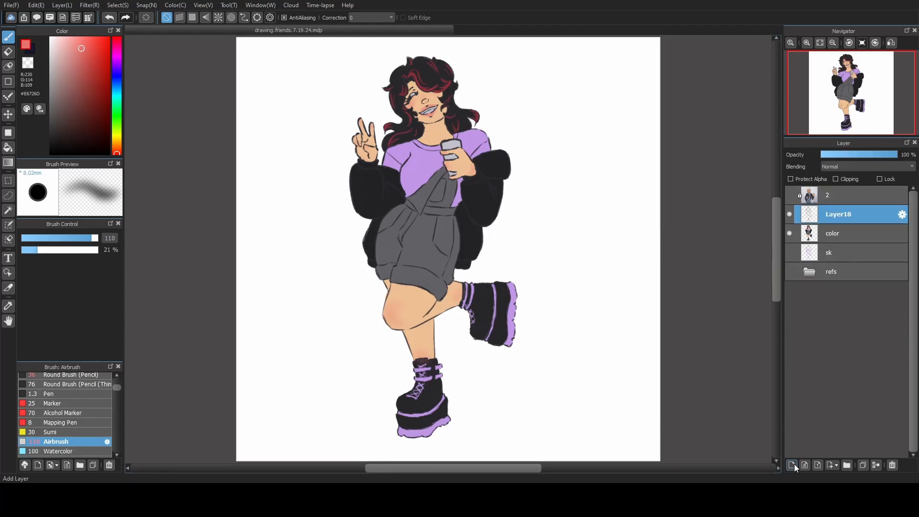
Add empty Layer20 above the Layer18 lineart, delete the surplus Layer21, and show the refs folder.
click(793, 465)
click(793, 465)
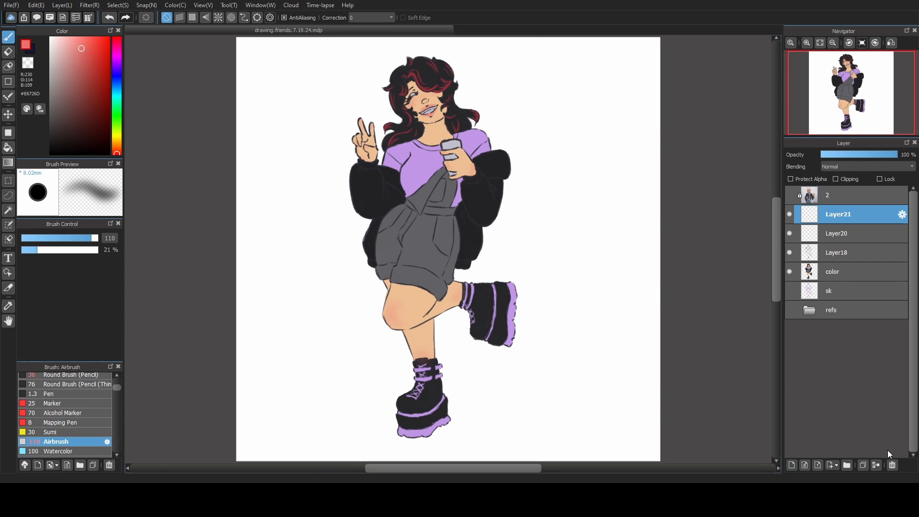
click(889, 465)
click(826, 214)
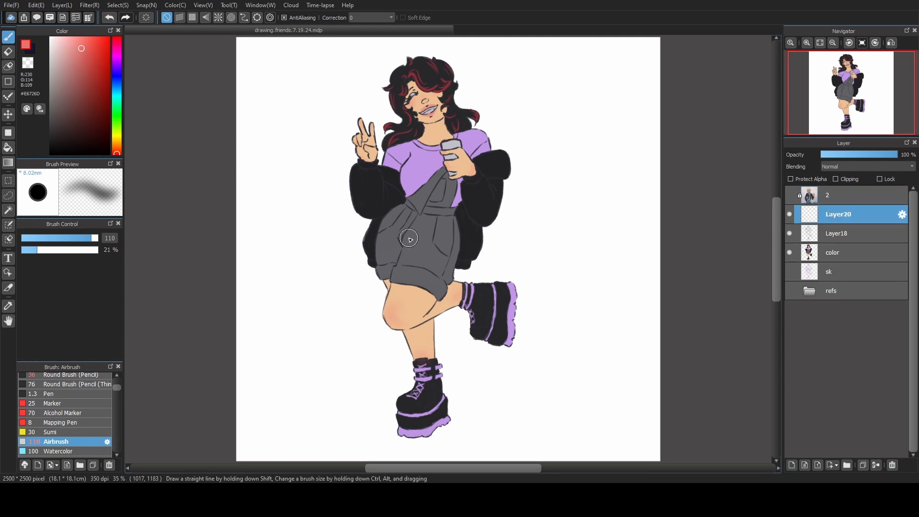
scroll(506, 207, up, 2)
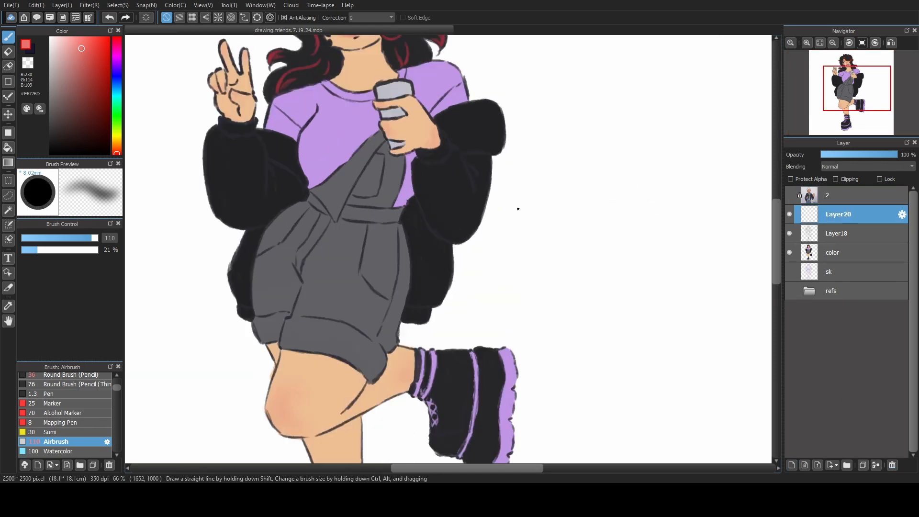
click(789, 291)
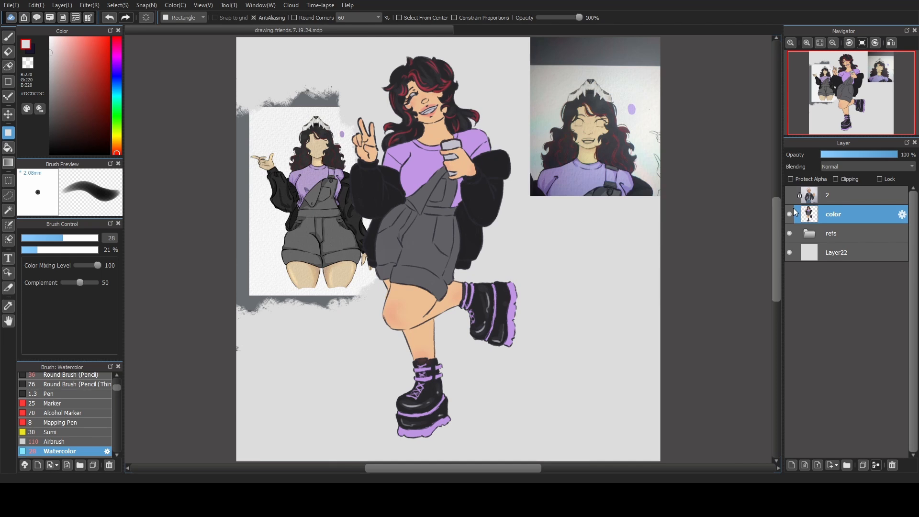
Hide the refs folder and set the Watercolor brush to near-black #222224, size 22 and 58% opacity.
click(789, 234)
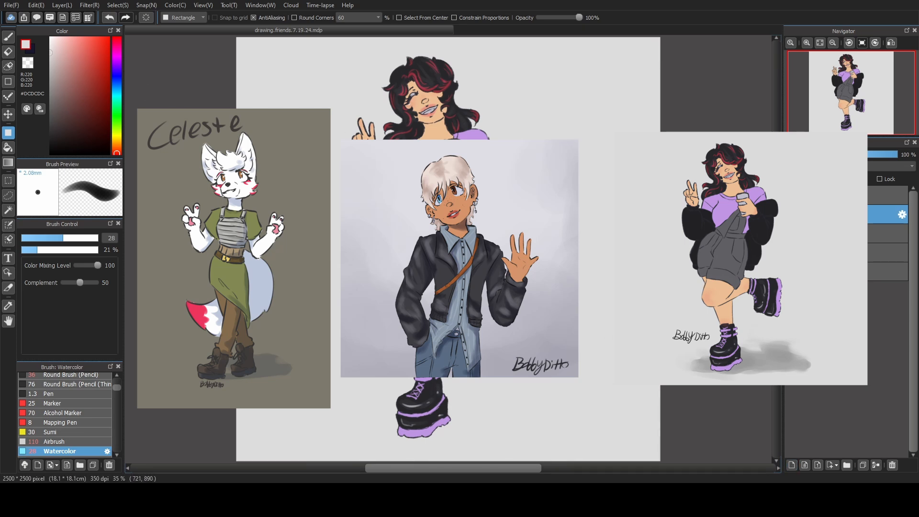
right_click(359, 188)
click(8, 37)
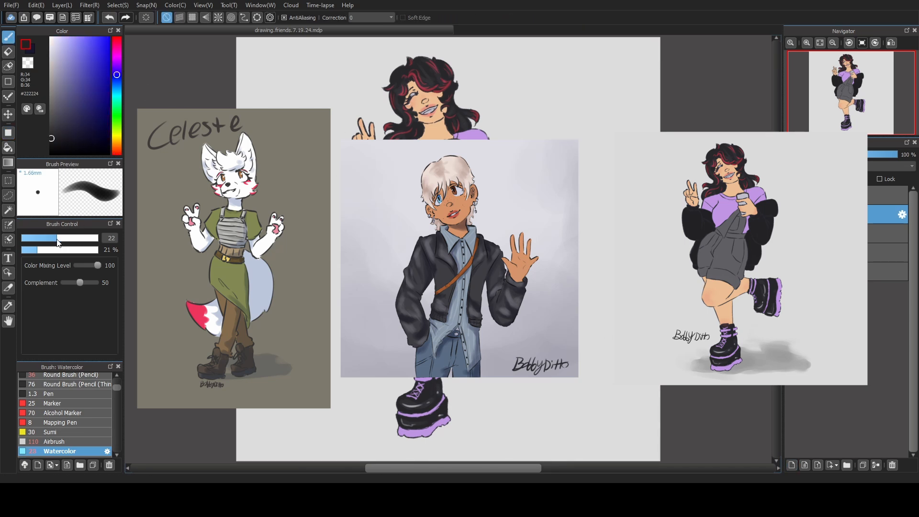
click(66, 249)
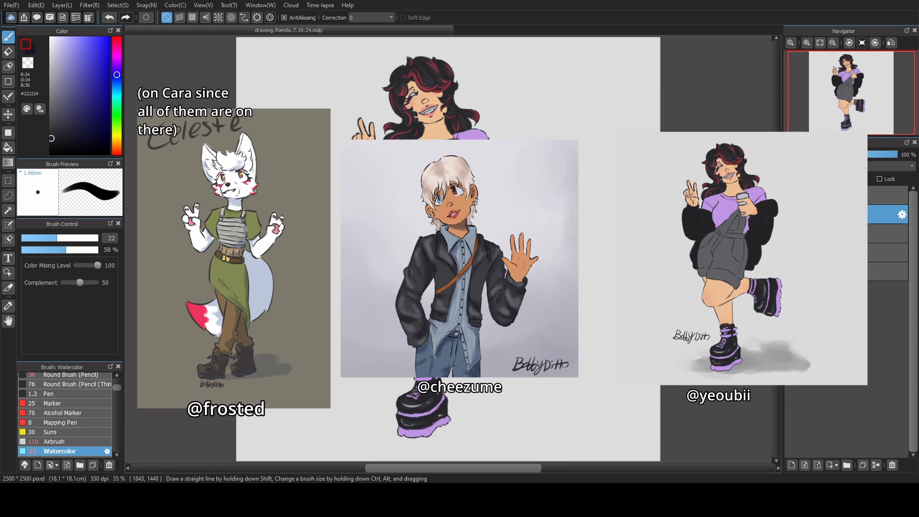